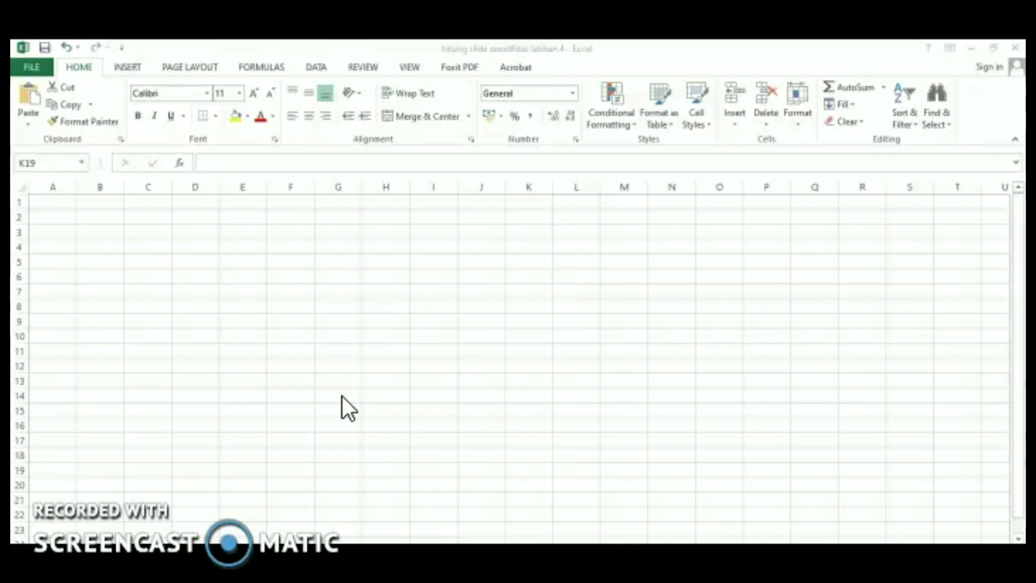
Enter the column heading Tahun in cell A2.
{"action": "double_click", "coordinate": [58, 218]}
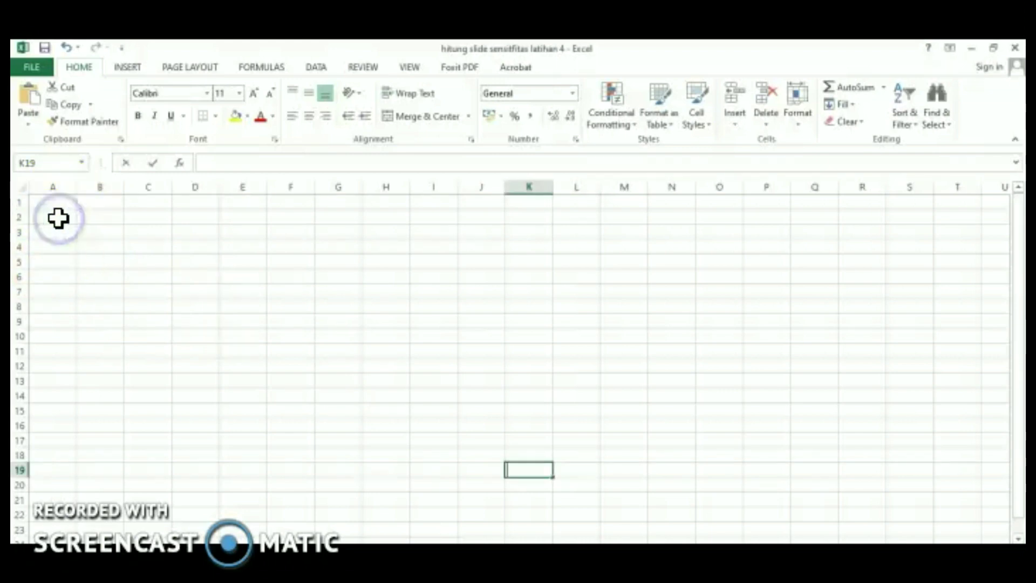
{"action": "left_click", "coordinate": [58, 216]}
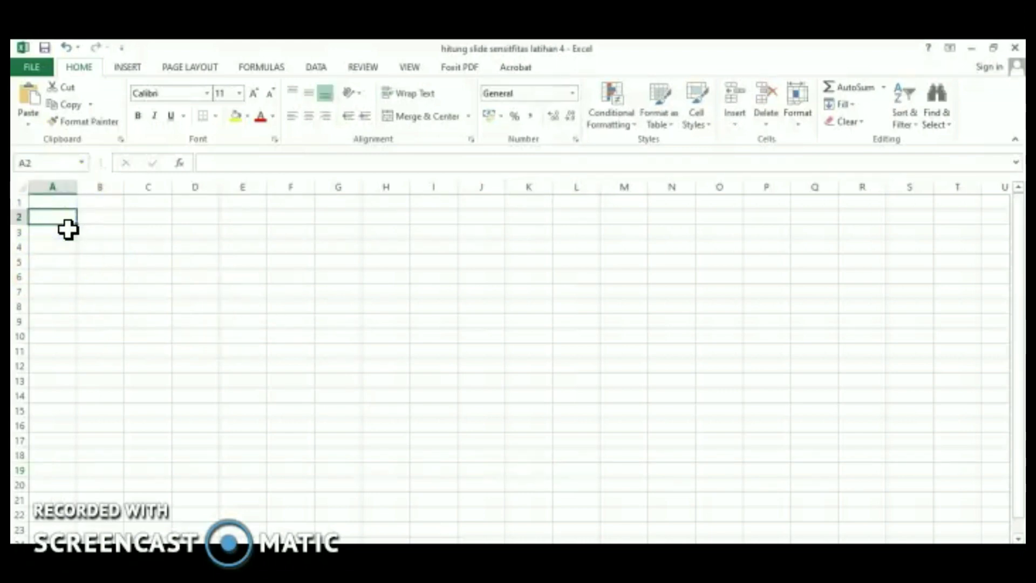
{"action": "type", "text": "Tahun"}
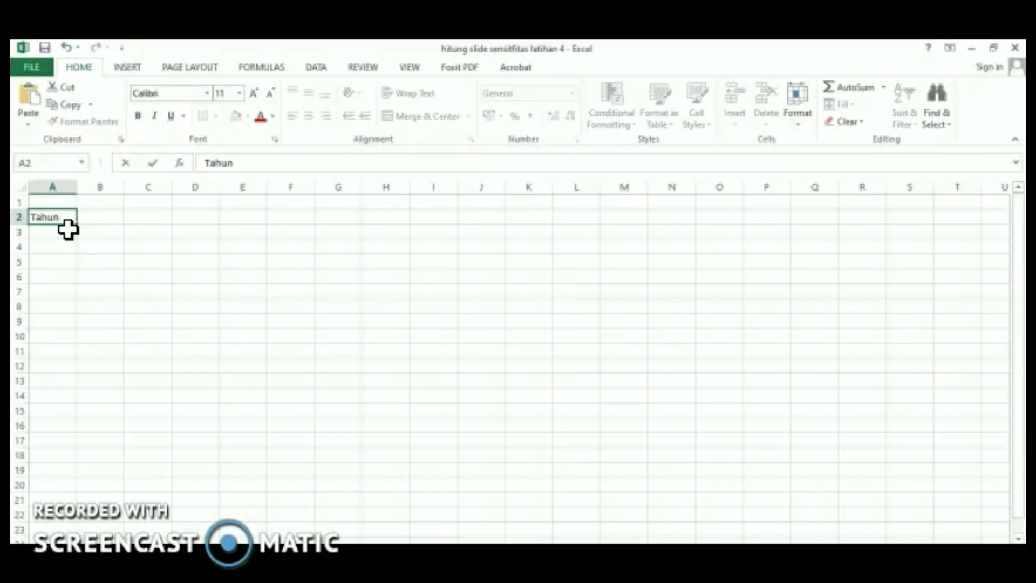
{"action": "key", "text": "Return"}
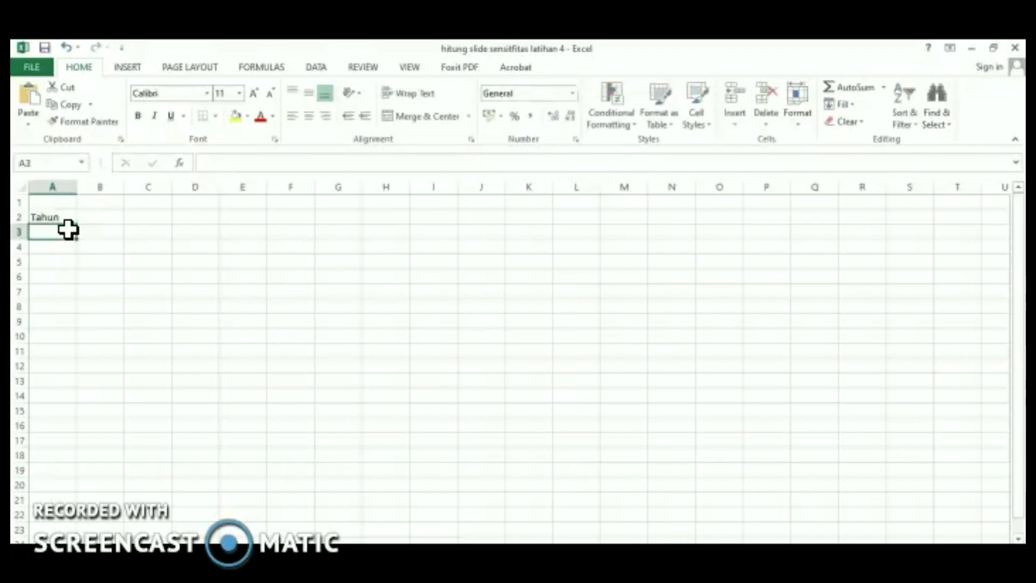
Enter the year numbers 1, 2, 3, 4 and 5 in cells A4 to A8.
{"action": "key", "text": "Return"}
{"action": "type", "text": "1"}
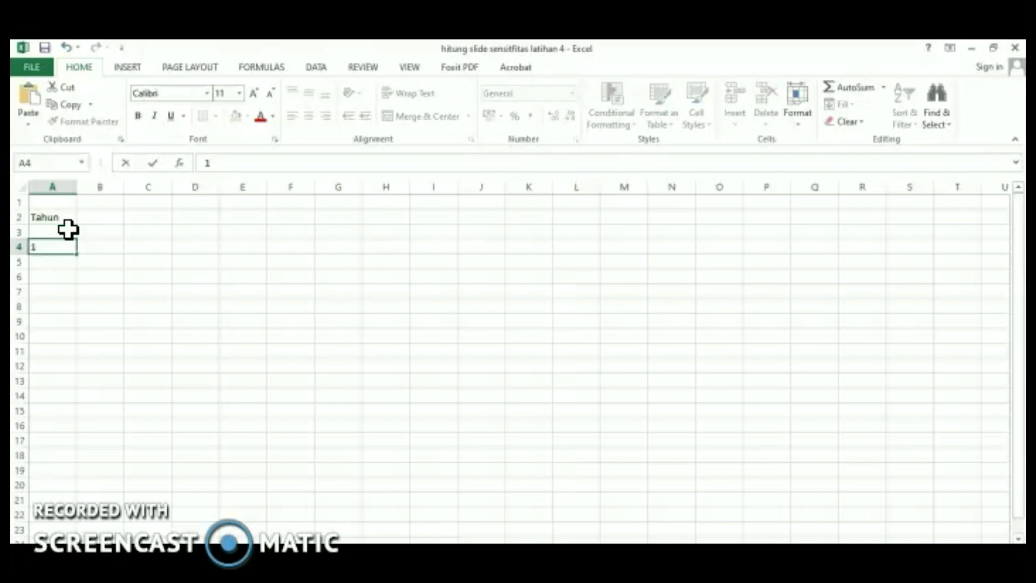
{"action": "key", "text": "Return"}
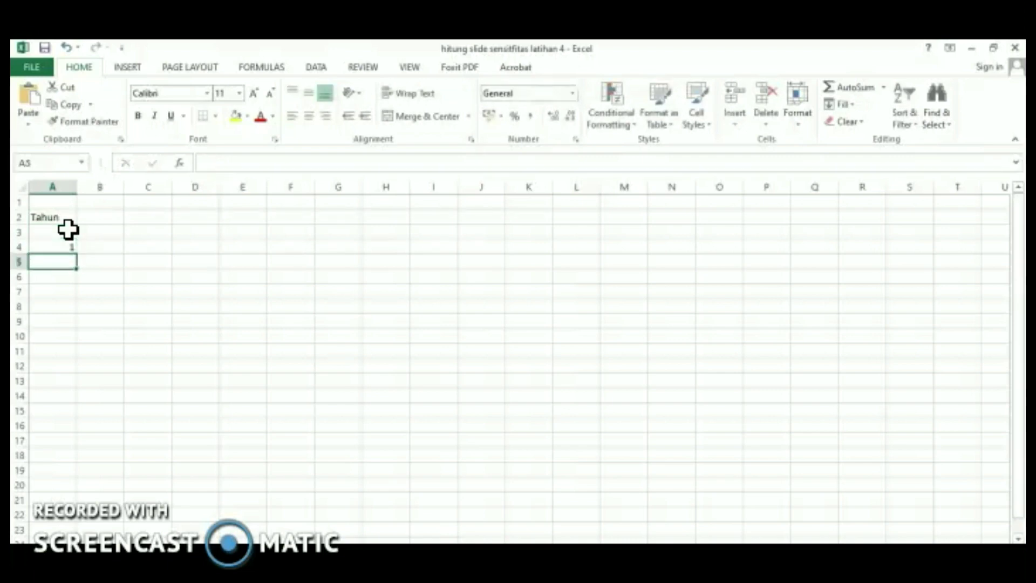
{"action": "type", "text": "2"}
{"action": "key", "text": "Return"}
{"action": "type", "text": "3"}
{"action": "key", "text": "Return"}
{"action": "type", "text": "4"}
{"action": "key", "text": "ctrl+Return"}
{"action": "key", "text": "Return"}
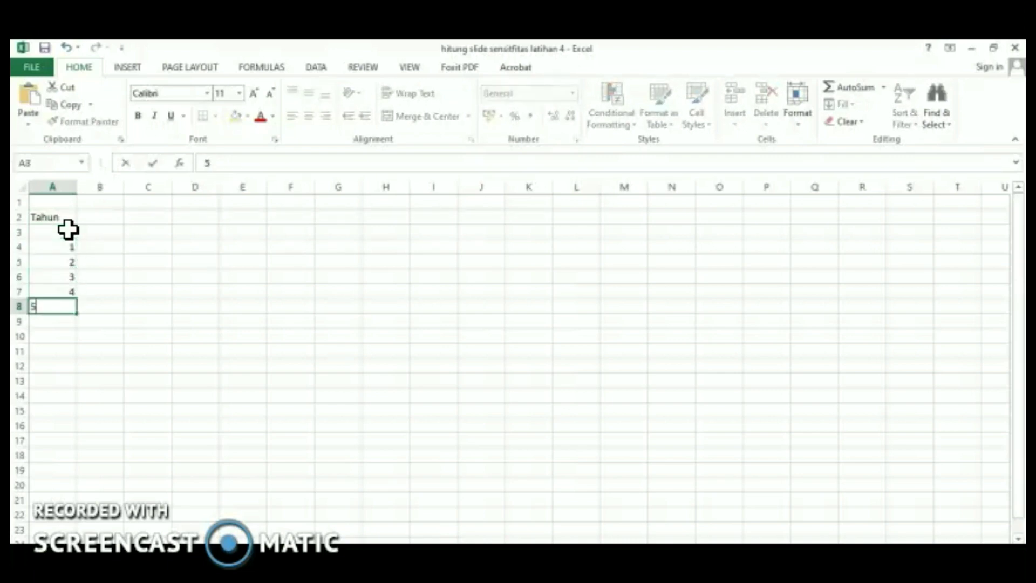
{"action": "type", "text": "5"}
{"action": "key", "text": "Tab"}
Enter the group heading Penjualan in cell B2, beside the Tahun heading.
{"action": "key", "text": "Up"}
{"action": "key", "text": "Up"}
{"action": "key", "text": "Up"}
{"action": "key", "text": "Up"}
{"action": "key", "text": "Up"}
{"action": "key", "text": "Up"}
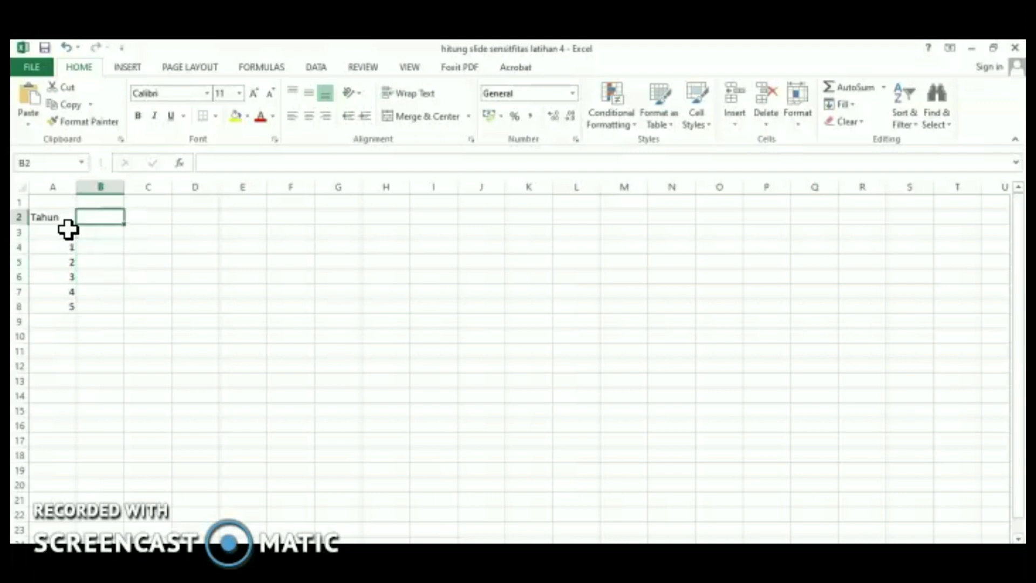
{"action": "key", "text": "Up"}
{"action": "key", "text": "Down"}
{"action": "type", "text": "Penjualan"}
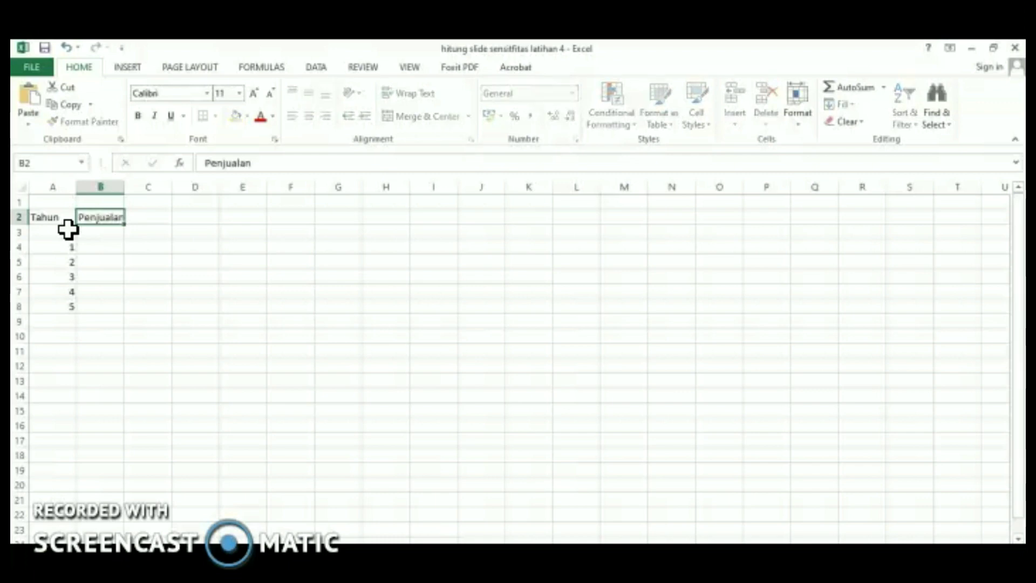
{"action": "key", "text": "Return"}
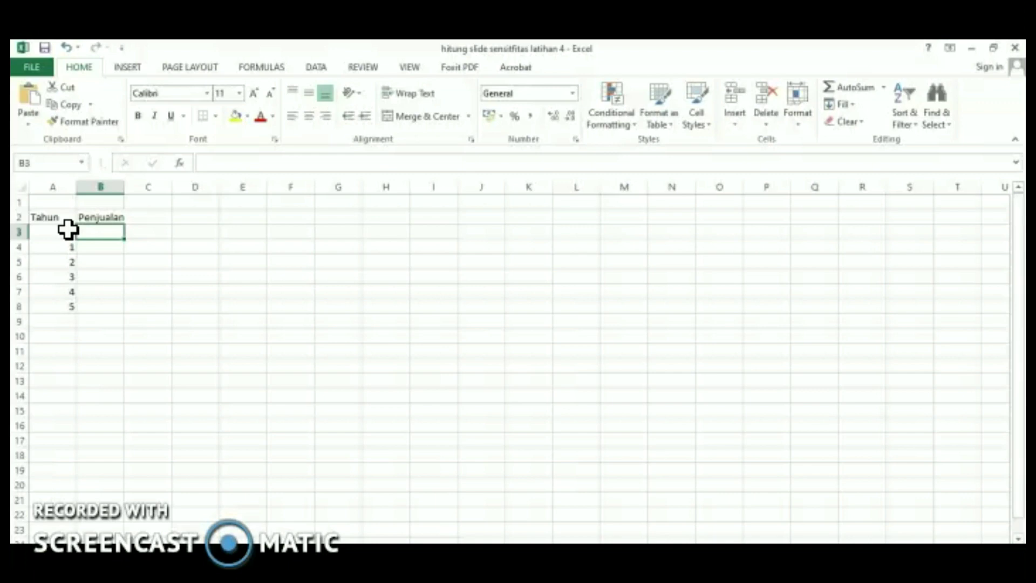
Enter the subheadings Kapasitas Pabrik, Harga Jual and Penjualan in cells B3, C3 and D3.
{"action": "type", "text": "Kapis"}
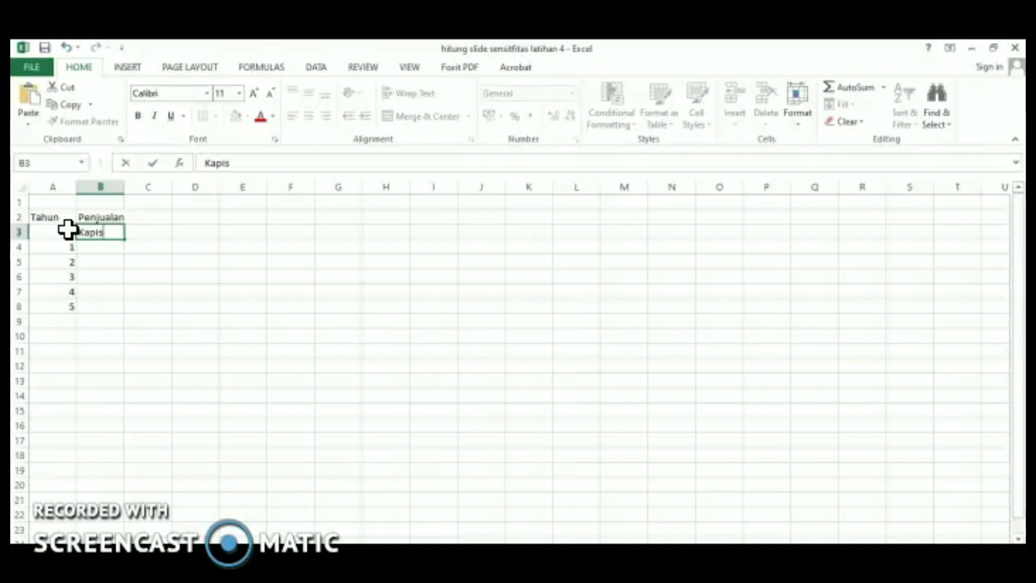
{"action": "type", "text": "itas PAbrik"}
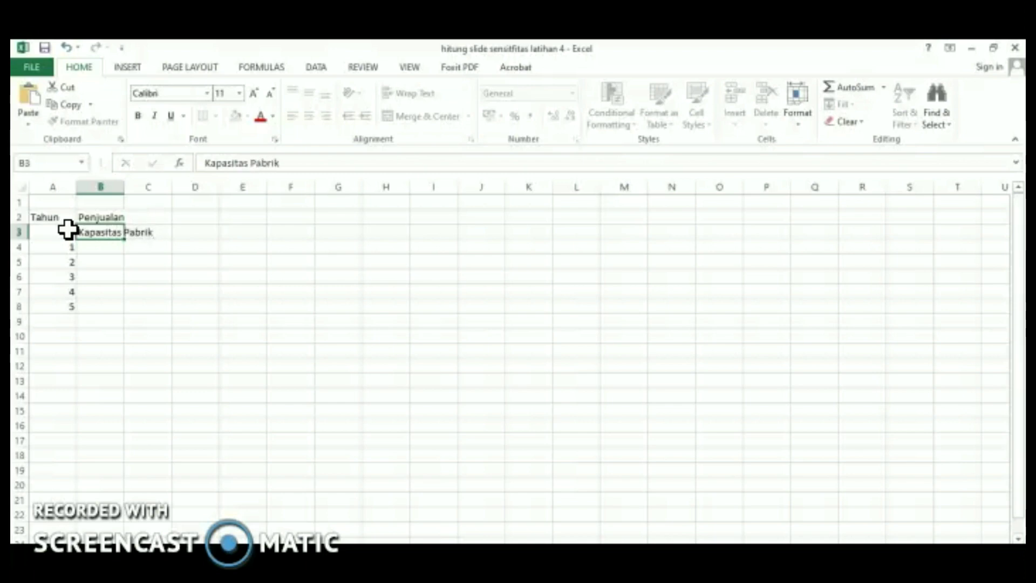
{"action": "key", "text": "Tab"}
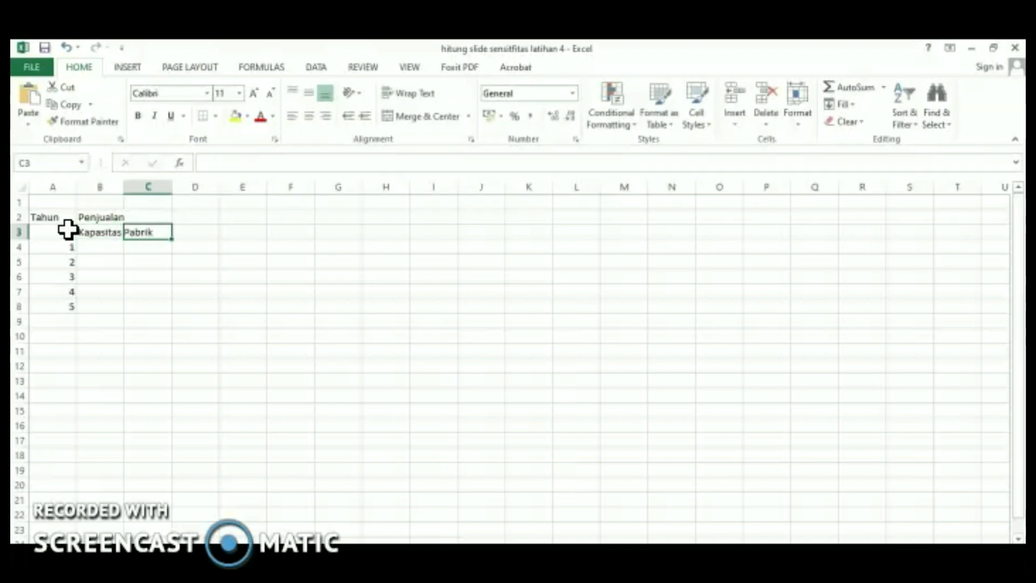
{"action": "type", "text": "Harga Jual"}
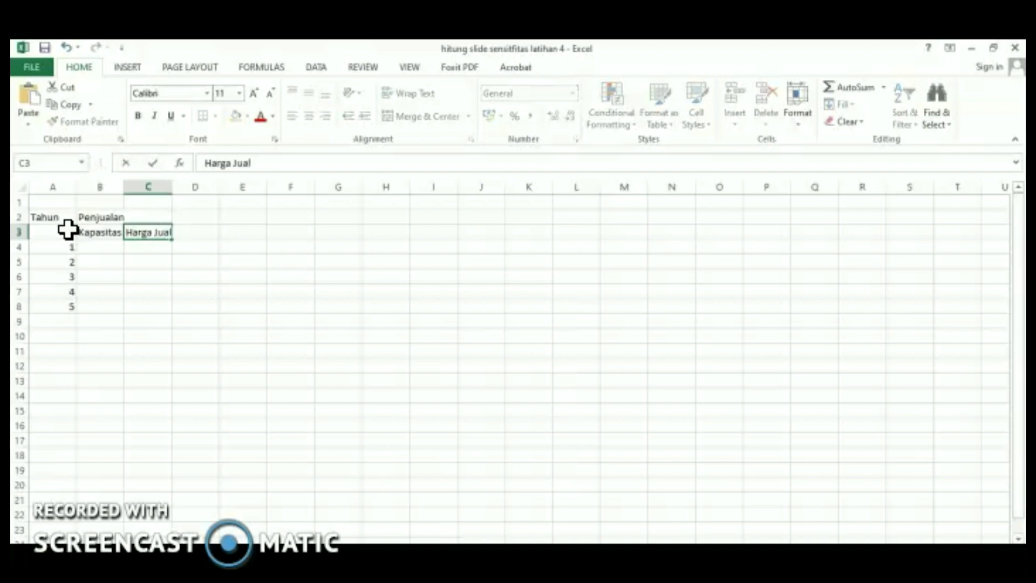
{"action": "key", "text": "Tab"}
{"action": "type", "text": "Pen"}
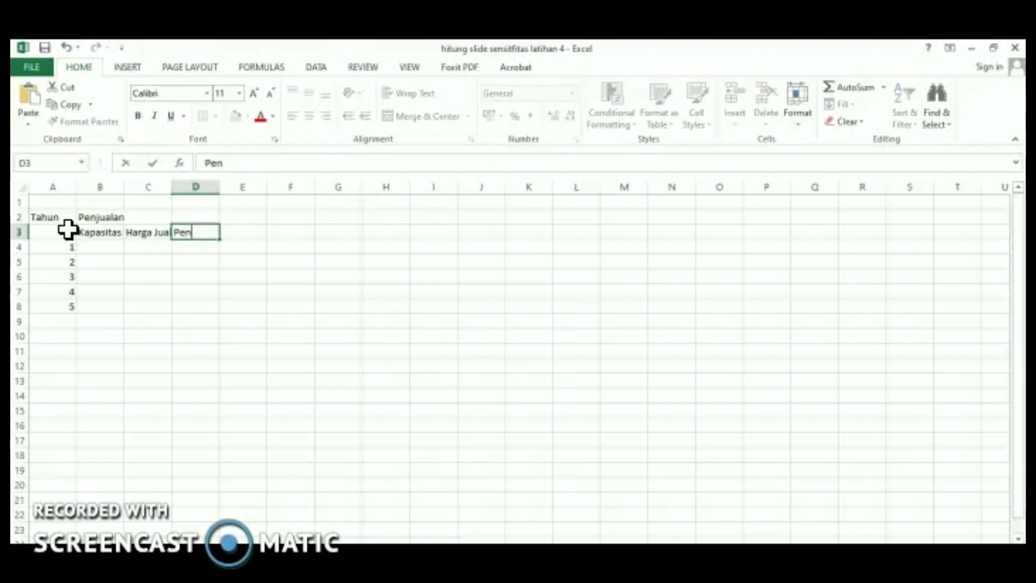
{"action": "type", "text": "jualan"}
{"action": "key", "text": "Return"}
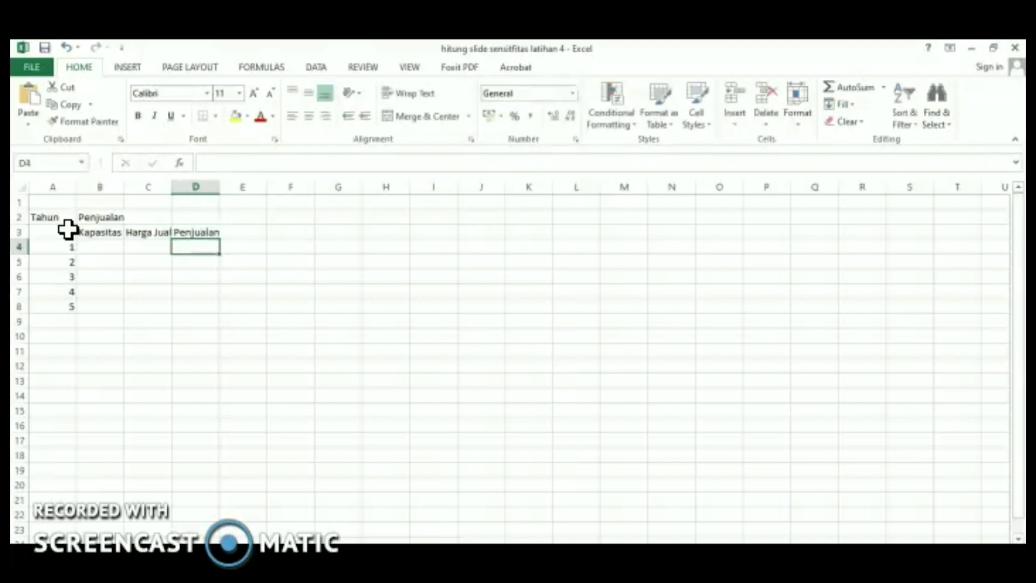
Merge and center the Penjualan group heading across cells B2 to D2.
{"action": "left_click_drag", "start_coordinate": [120, 213], "coordinate": [192, 216]}
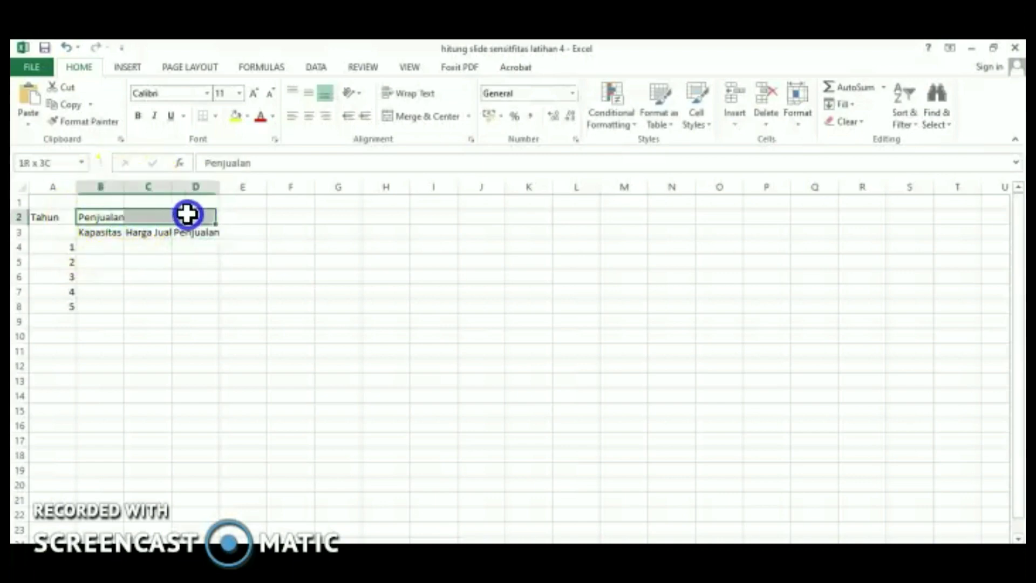
{"action": "left_click", "coordinate": [307, 116]}
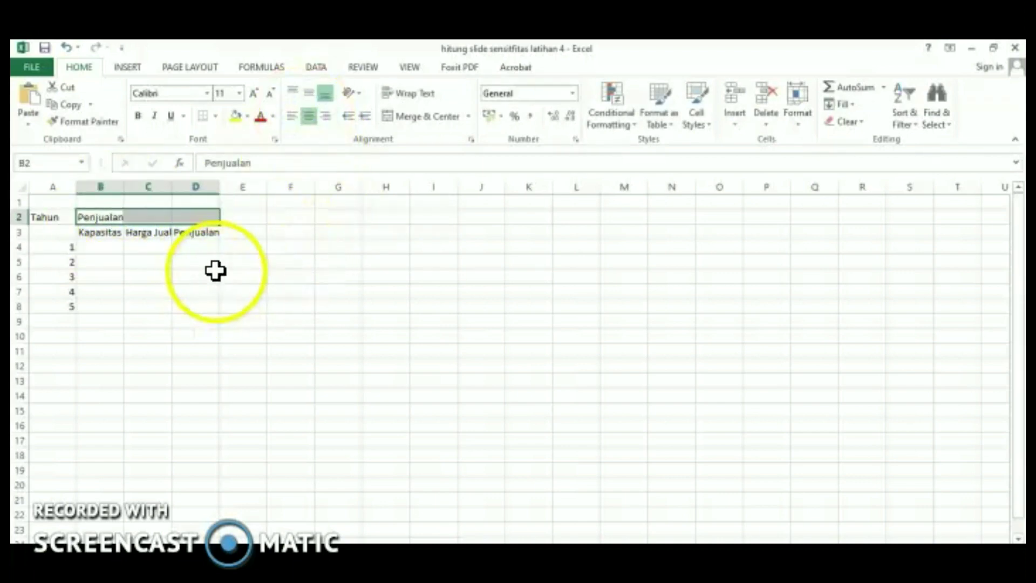
{"action": "left_click", "coordinate": [393, 116]}
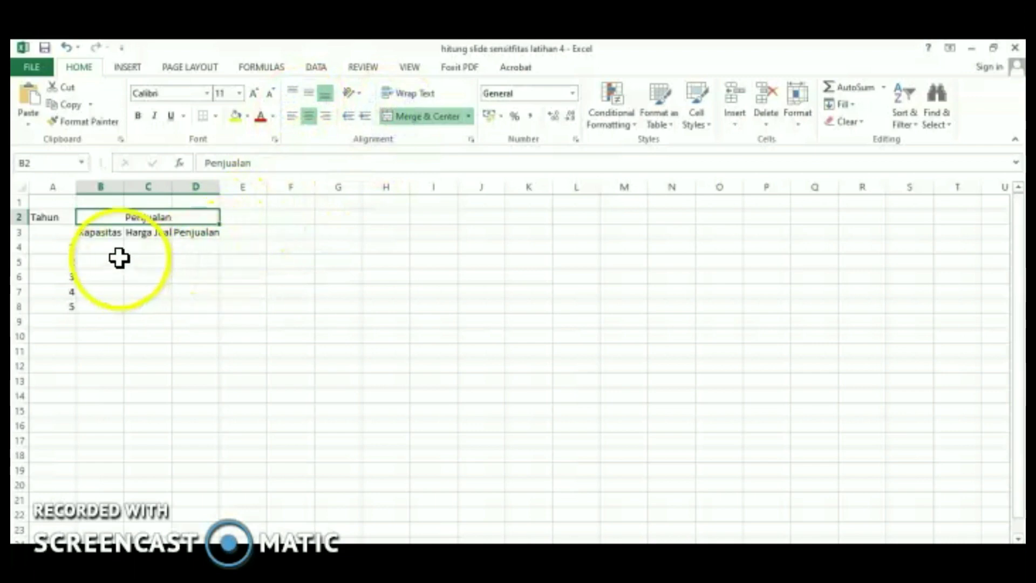
Widen columns B, C and D so their row 3 subheadings fit.
{"action": "left_click", "coordinate": [101, 245]}
{"action": "double_click", "coordinate": [125, 186]}
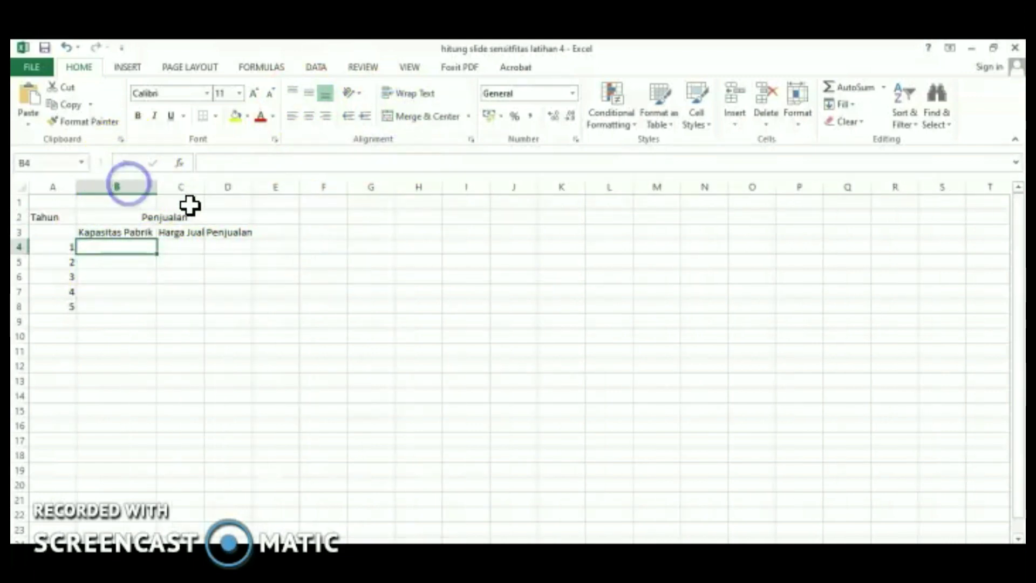
{"action": "left_click_drag", "start_coordinate": [203, 187], "coordinate": [208, 187]}
{"action": "double_click", "coordinate": [255, 187]}
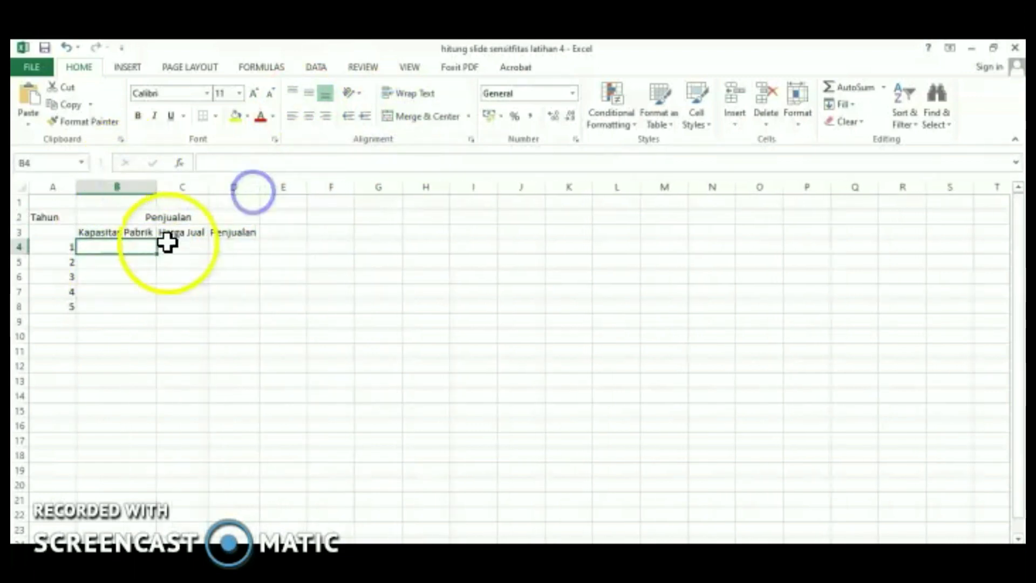
Enter 36000 in cell B4 as the Kapasitas Pabrik value for year 1.
{"action": "left_click", "coordinate": [128, 263]}
{"action": "left_click", "coordinate": [133, 248]}
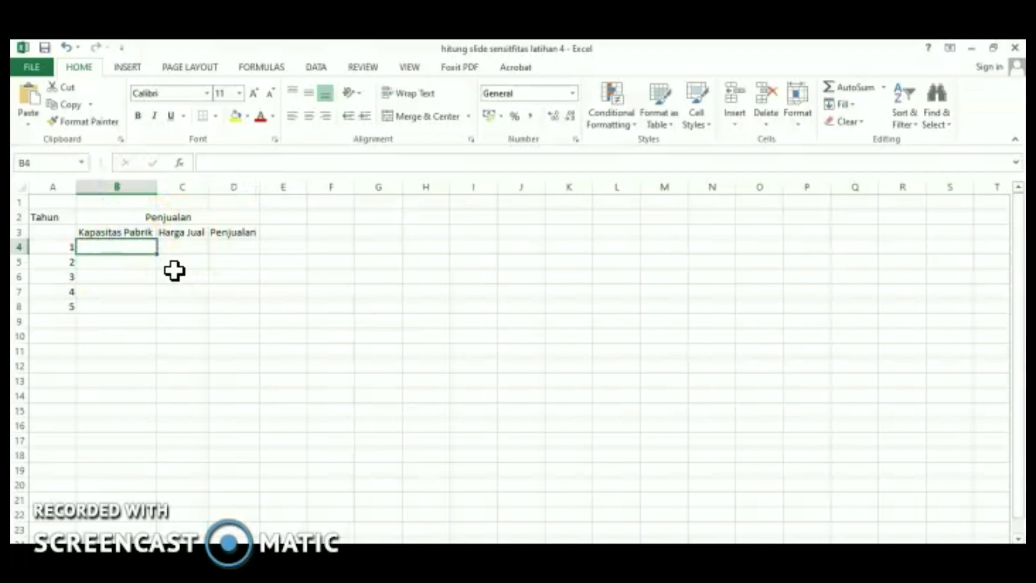
{"action": "type", "text": "36"}
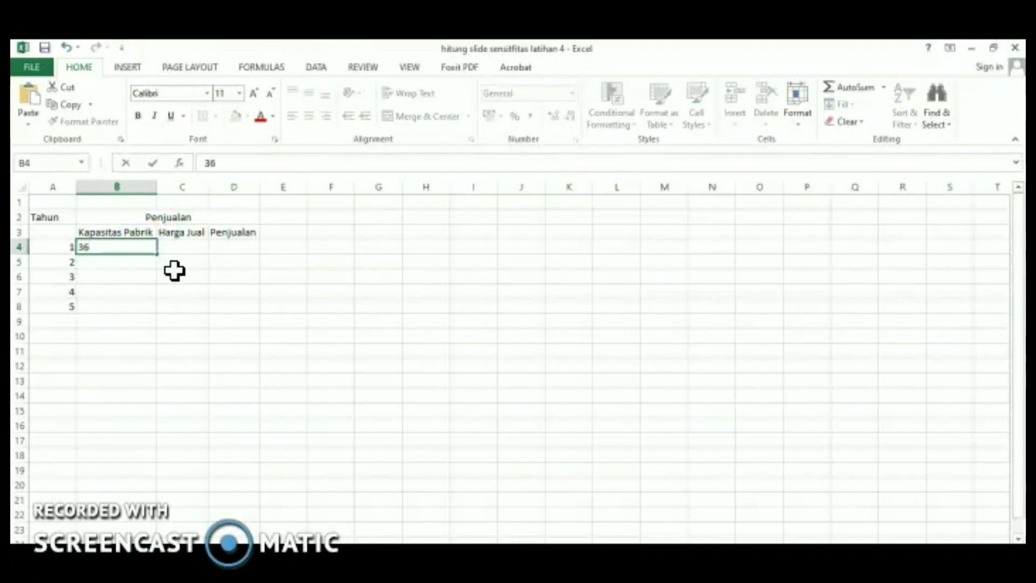
{"action": "type", "text": "000"}
{"action": "key", "text": "Return"}
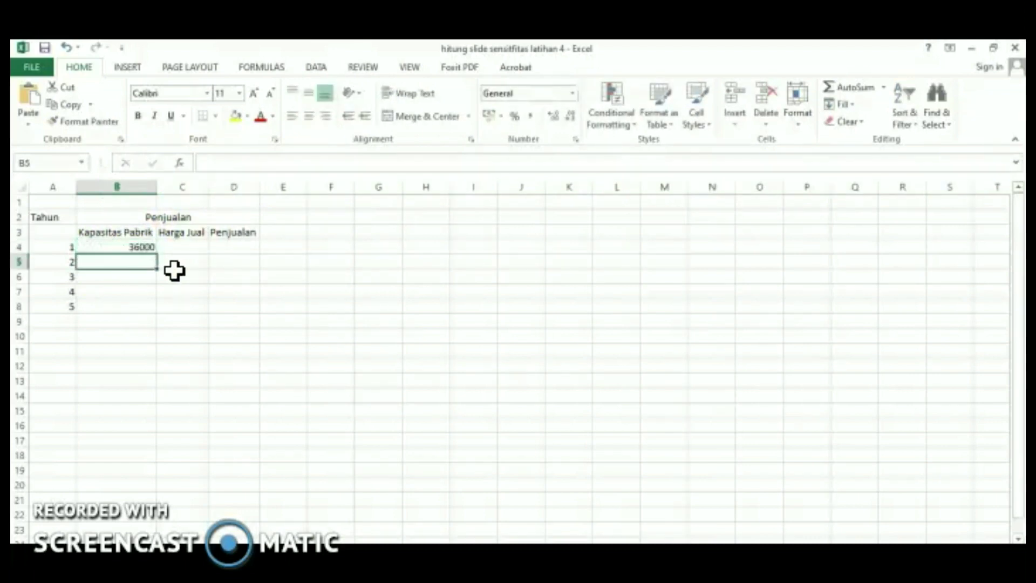
Apply the comma number style to cell B4 and fill its value down to B8.
{"action": "left_click", "coordinate": [134, 246]}
{"action": "left_click", "coordinate": [531, 115]}
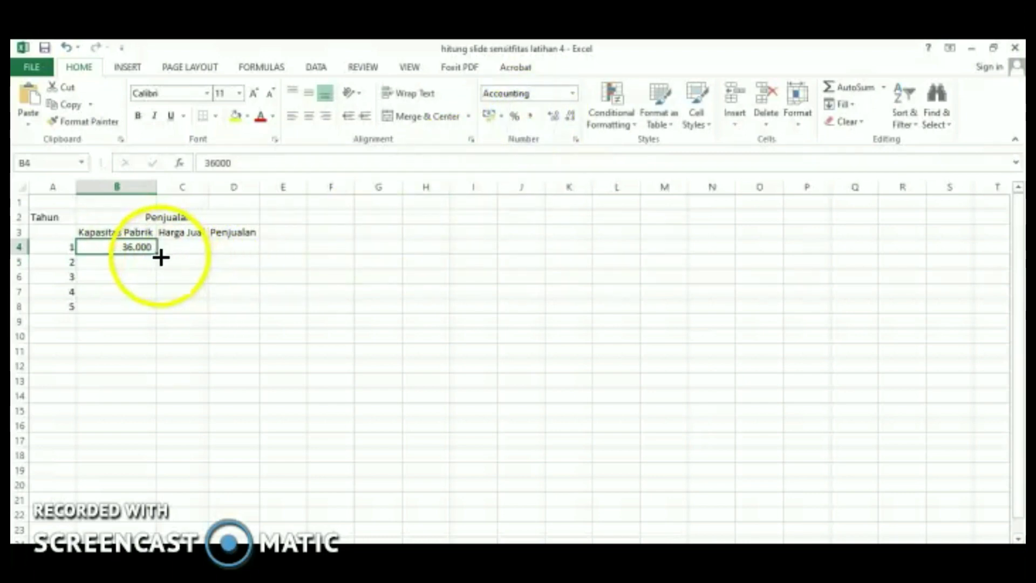
{"action": "left_click_drag", "start_coordinate": [157, 254], "coordinate": [158, 309]}
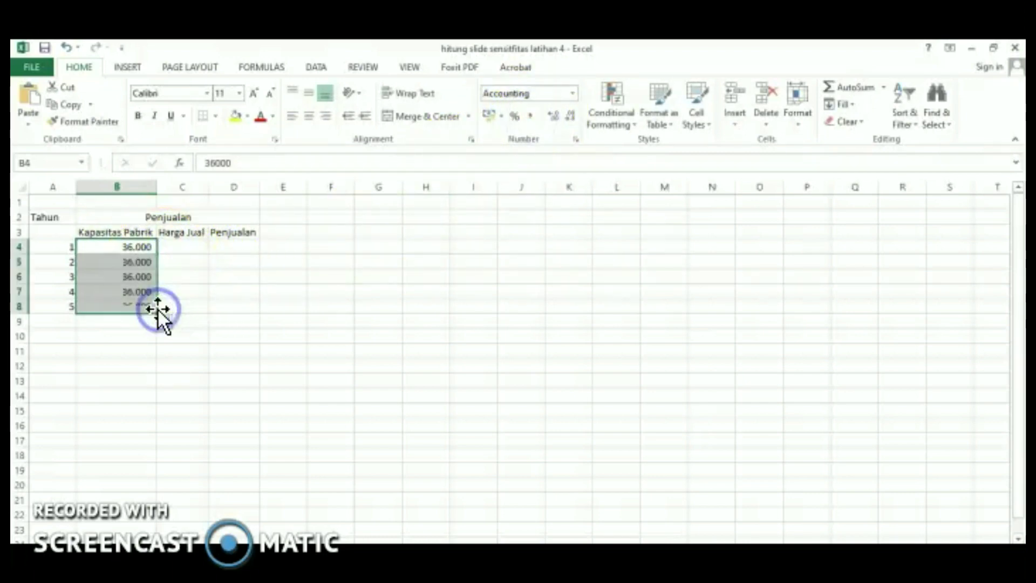
Enter 12000 in cell C4 as the Harga Jual value for year 1.
{"action": "left_click", "coordinate": [194, 250]}
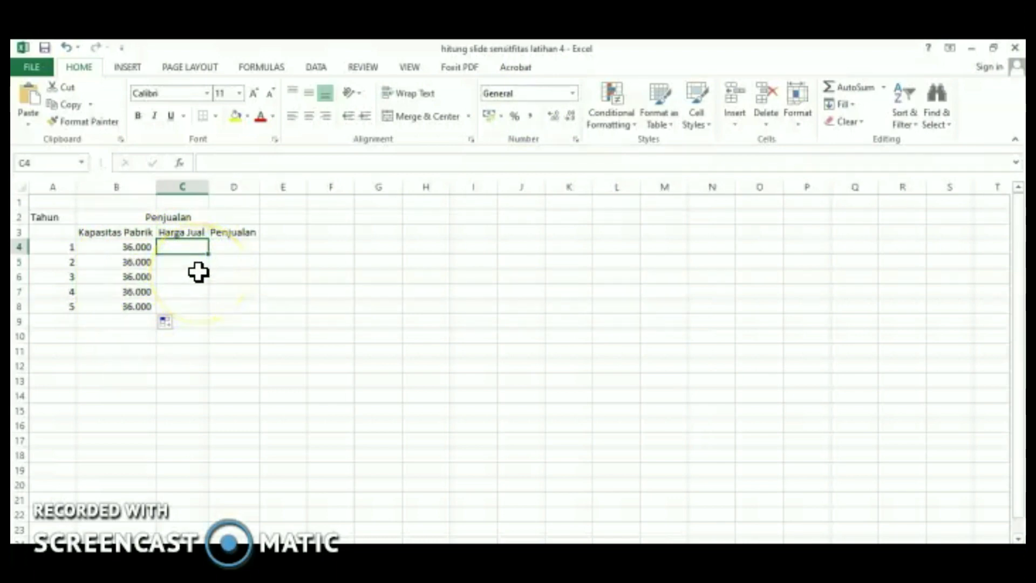
{"action": "type", "text": "12000"}
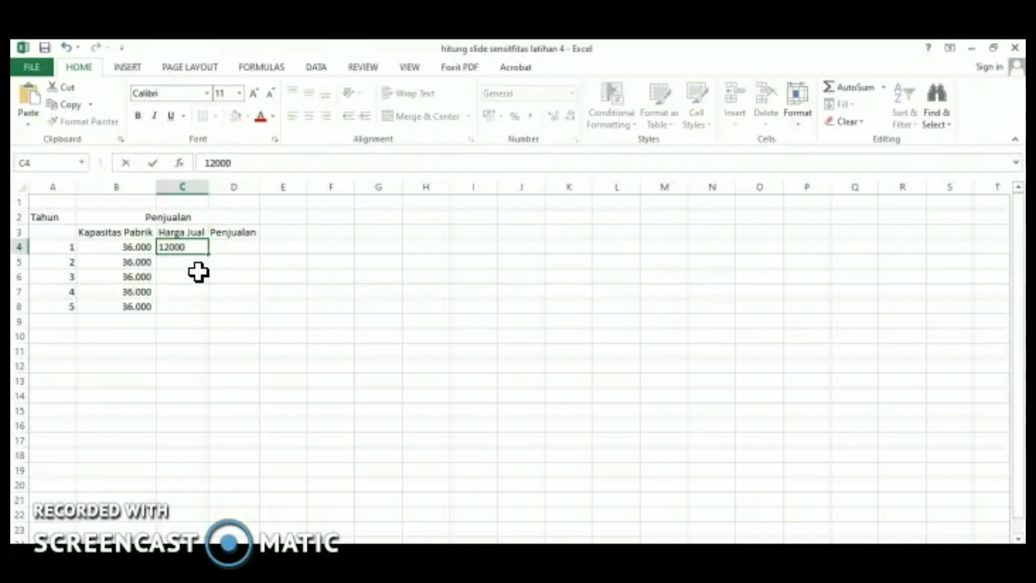
{"action": "left_click", "coordinate": [201, 273]}
Apply the comma number style to cell C4 and fill its value down to C8.
{"action": "left_click", "coordinate": [196, 247]}
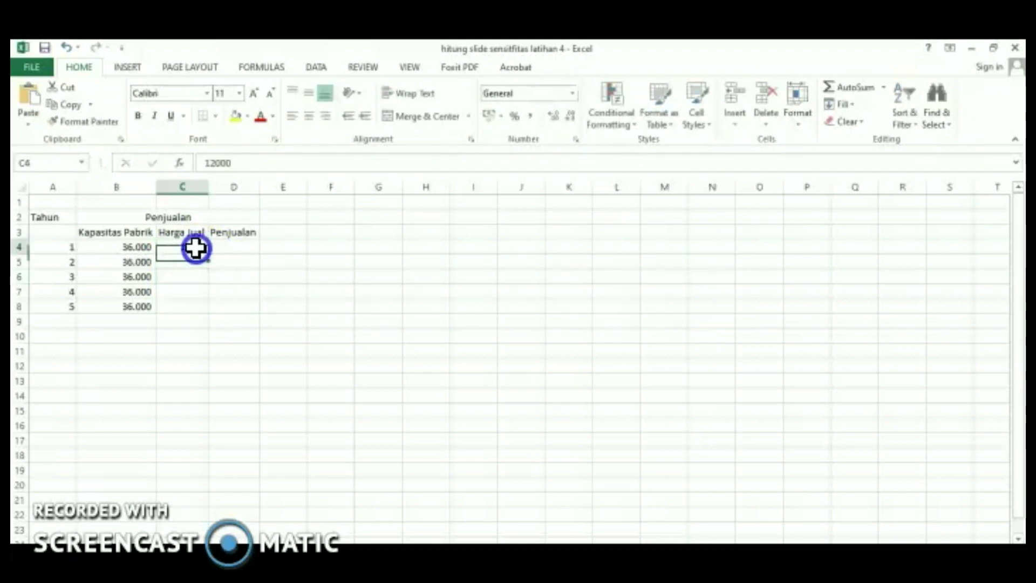
{"action": "left_click", "coordinate": [531, 115]}
{"action": "left_click_drag", "start_coordinate": [209, 253], "coordinate": [209, 313]}
{"action": "left_click", "coordinate": [280, 294]}
Enter the Penjualan percentages 50%, 70%, 75%, 80% and 80% in cells D4 to D8 for years 1 to 5.
{"action": "left_click", "coordinate": [232, 247]}
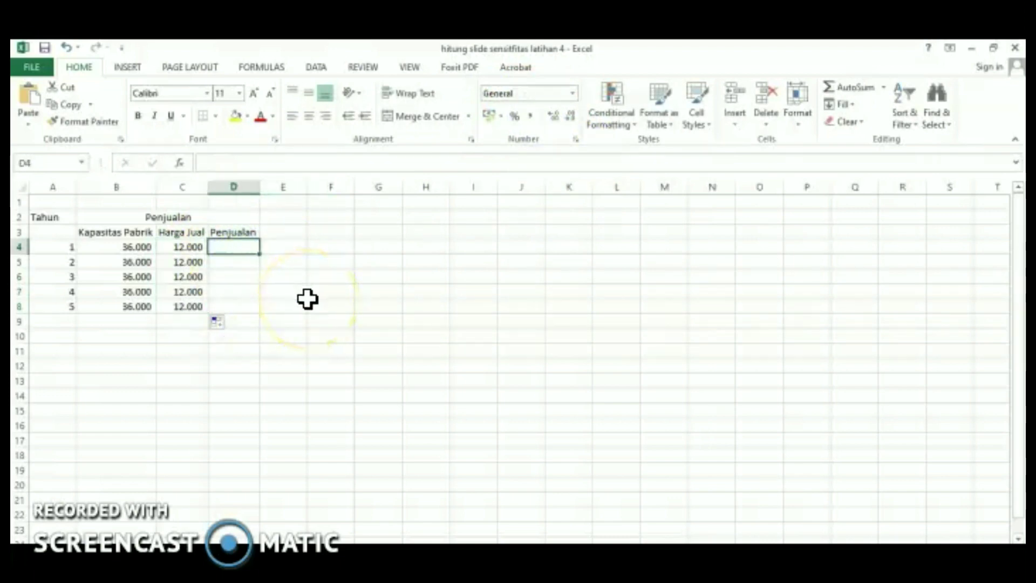
{"action": "type", "text": "50%"}
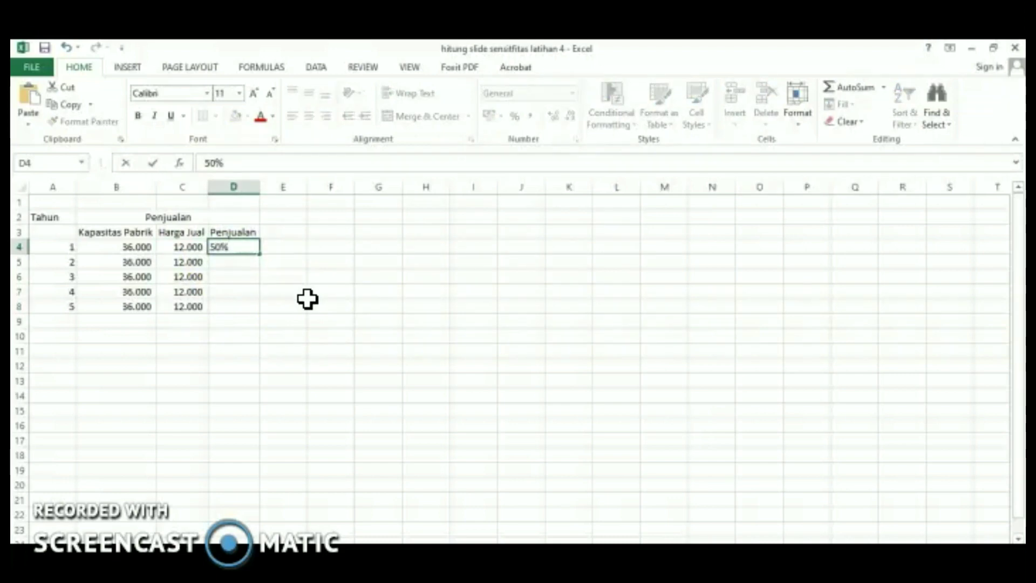
{"action": "key", "text": "Return"}
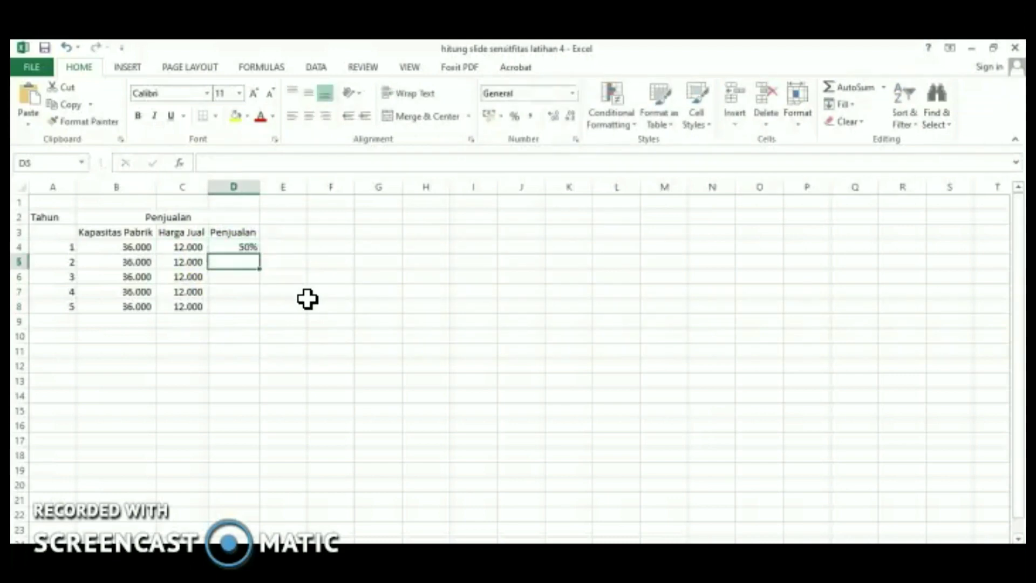
{"action": "type", "text": "70"}
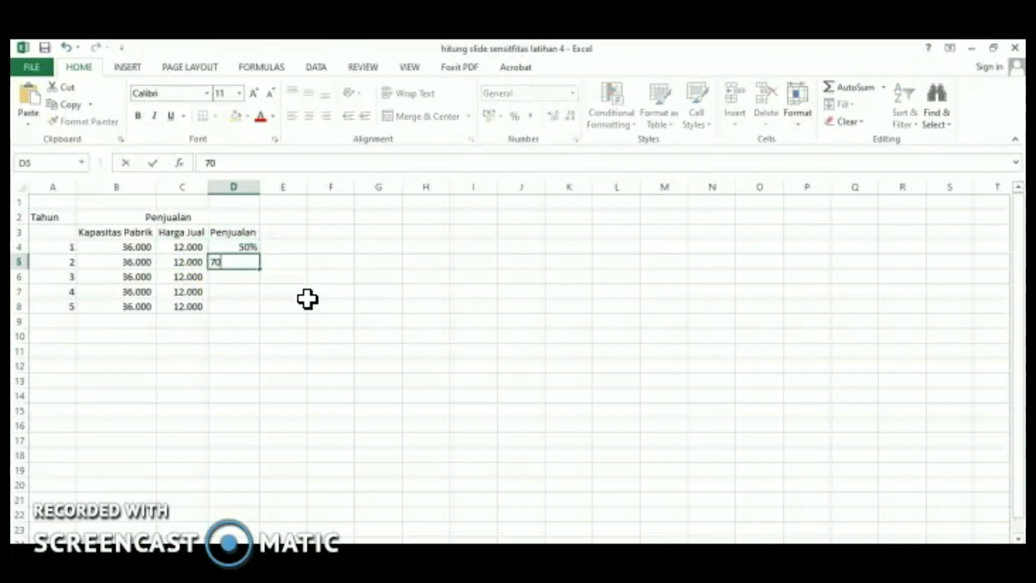
{"action": "type", "text": "%"}
{"action": "key", "text": "Return"}
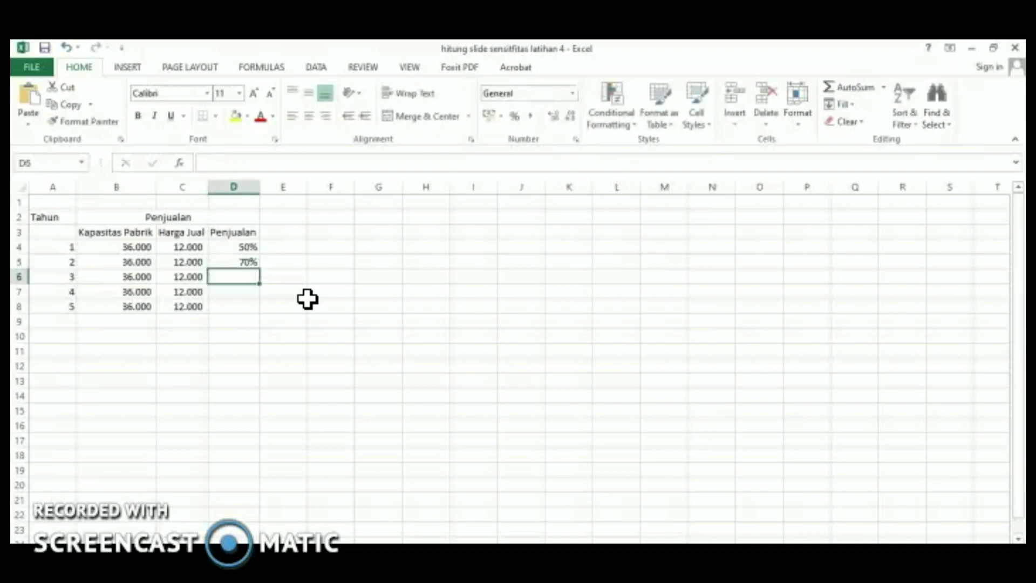
{"action": "type", "text": "75%"}
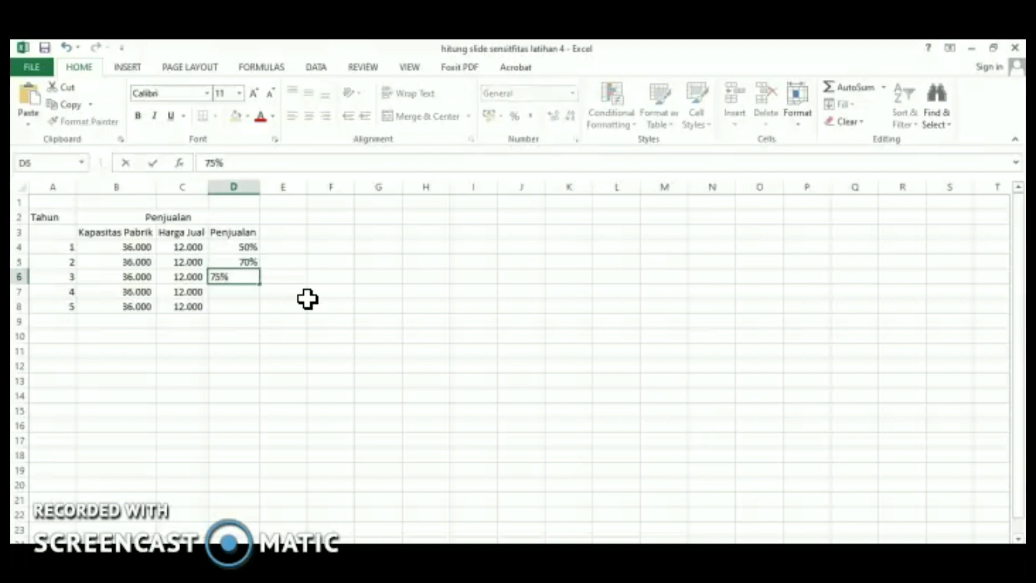
{"action": "key", "text": "Return"}
{"action": "type", "text": "80%"}
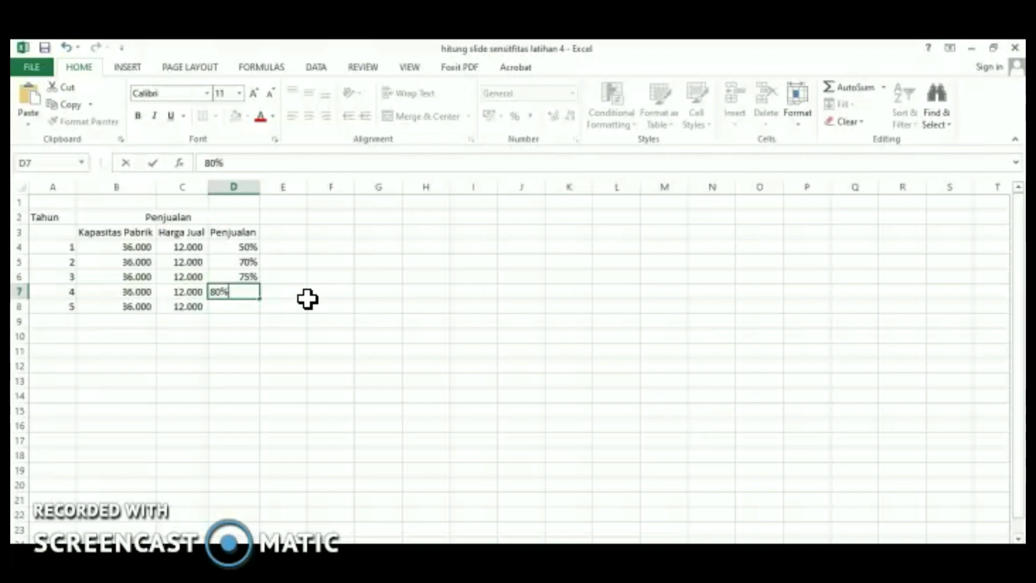
{"action": "key", "text": "Return"}
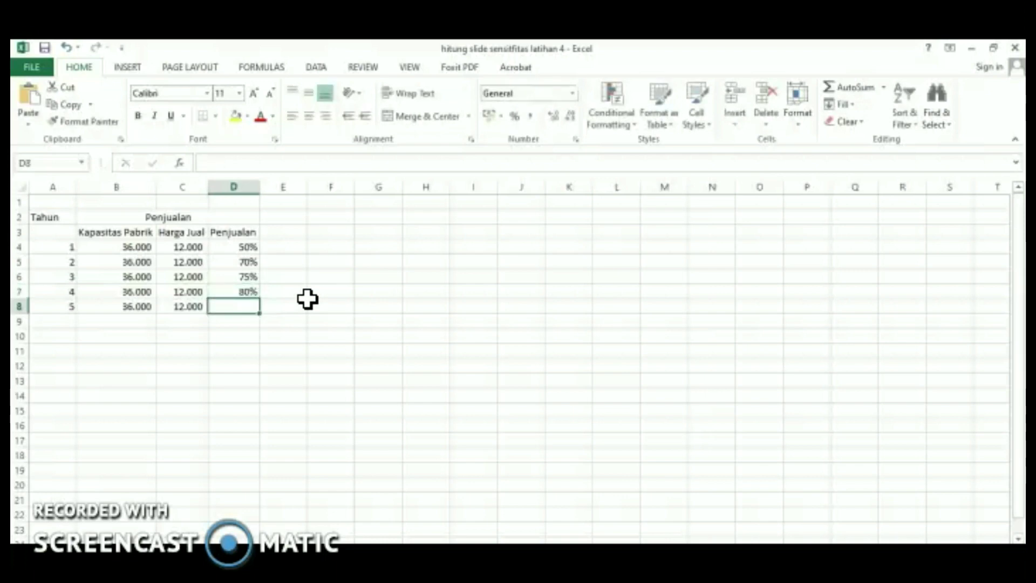
{"action": "type", "text": "80%"}
{"action": "key", "text": "Tab"}
{"action": "key", "text": "Up"}
{"action": "key", "text": "Up"}
{"action": "key", "text": "Up"}
{"action": "key", "text": "Up"}
{"action": "key", "text": "Up"}
{"action": "key", "text": "Up"}
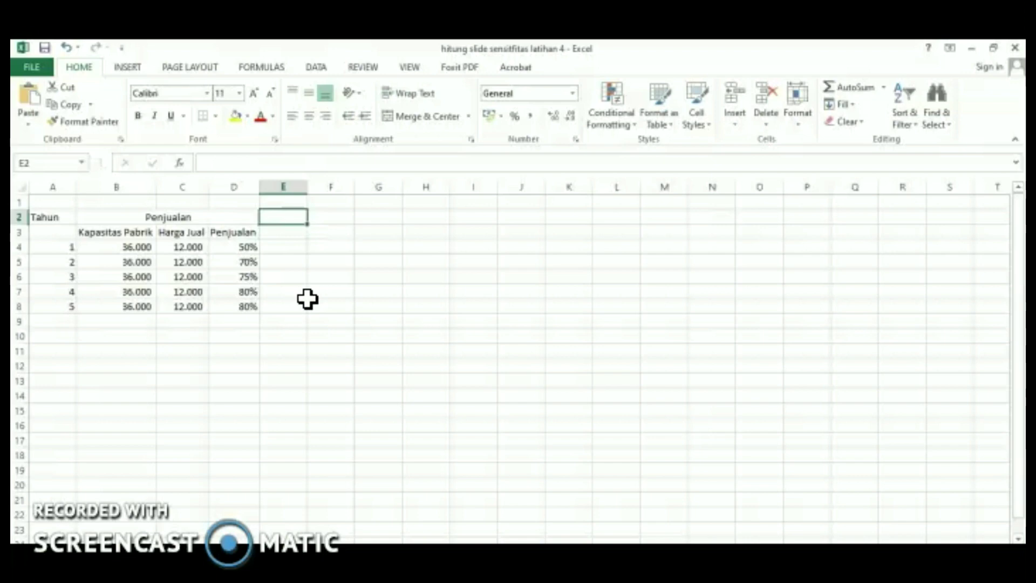
Enter the title Kondisi Normal in cell A1 above the table.
{"action": "left_click", "coordinate": [44, 202]}
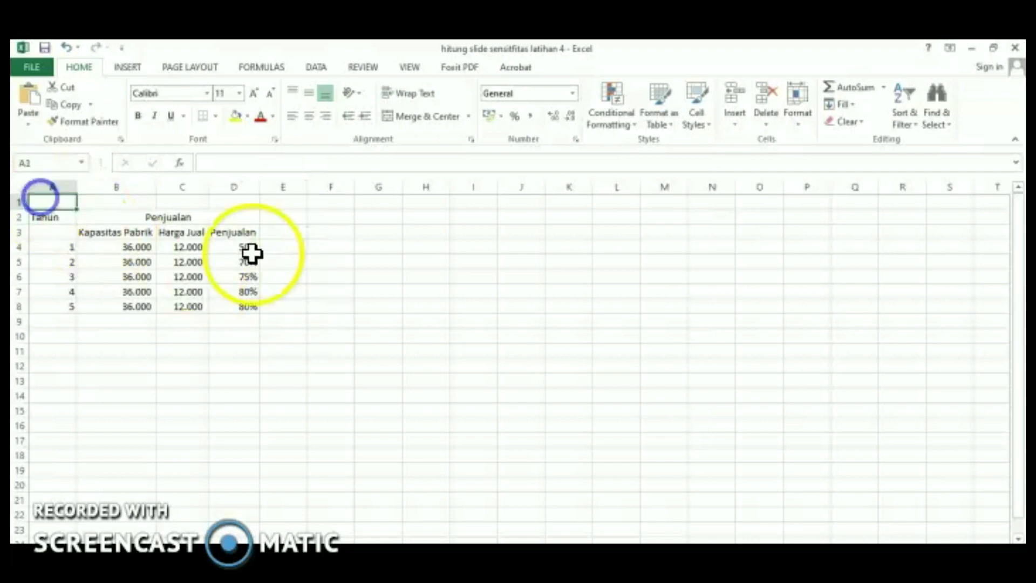
{"action": "type", "text": "Kondisi "}
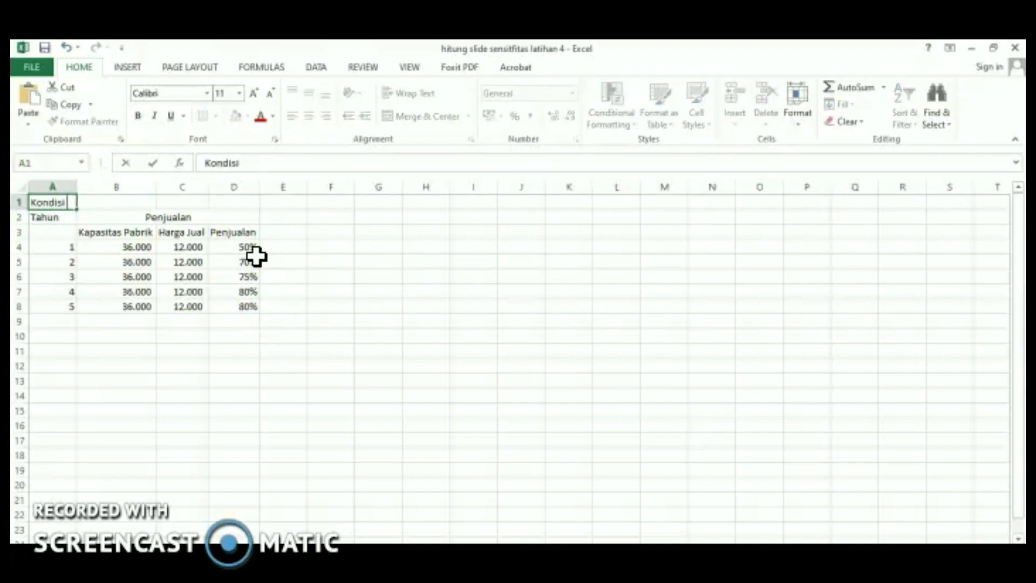
{"action": "type", "text": "Normal"}
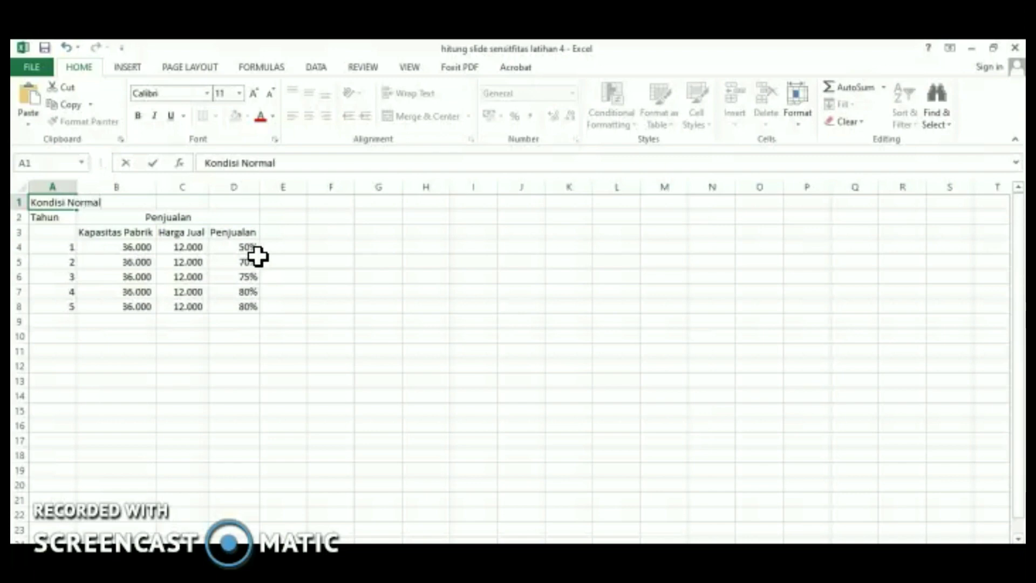
{"action": "left_click", "coordinate": [330, 291]}
Add the heading Investasi in cell E2 and enter 30000000 in cell E4 for year 1.
{"action": "left_click", "coordinate": [294, 231]}
{"action": "left_click", "coordinate": [293, 214]}
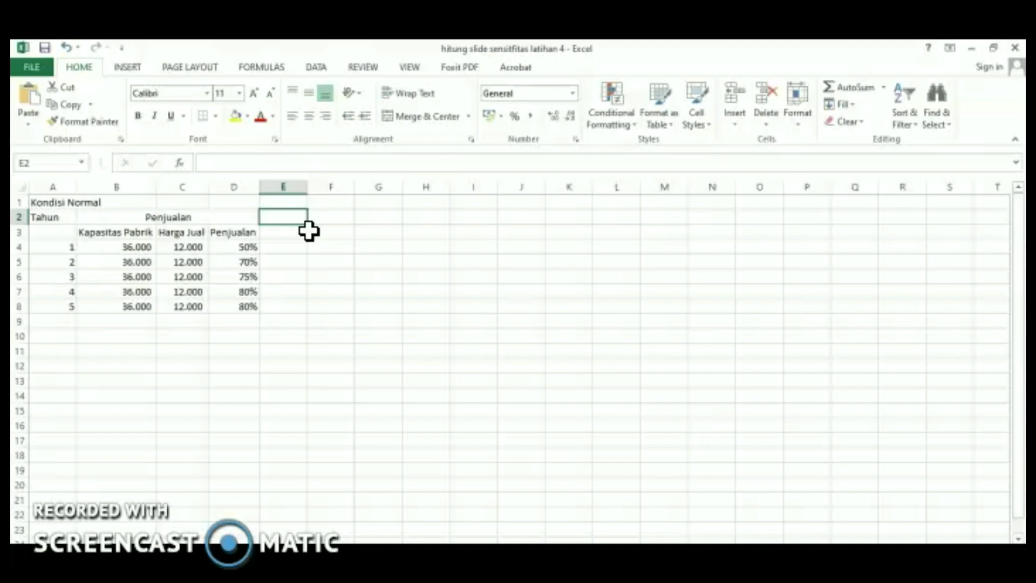
{"action": "type", "text": "Investasi"}
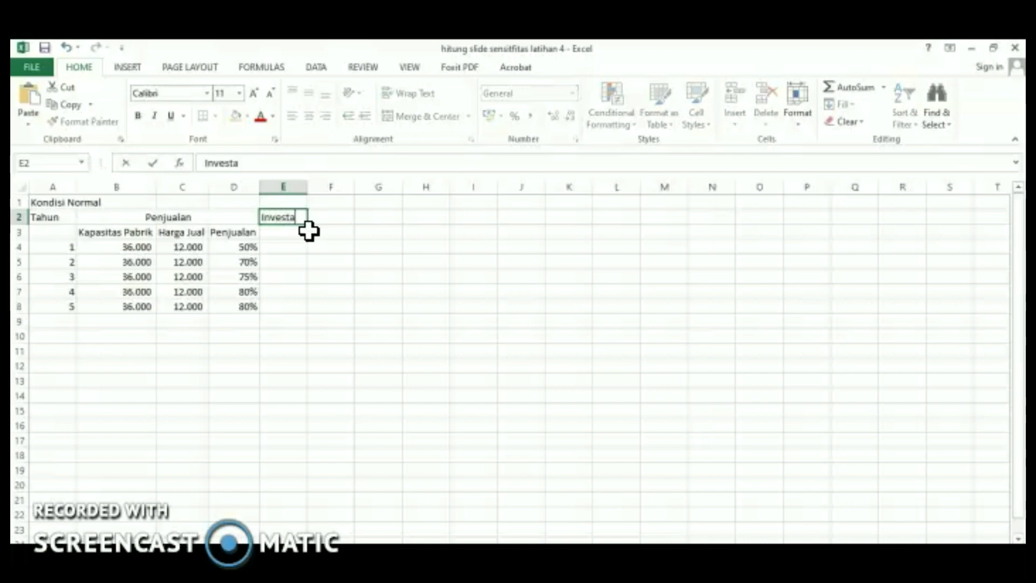
{"action": "key", "text": "Return"}
{"action": "key", "text": "Return"}
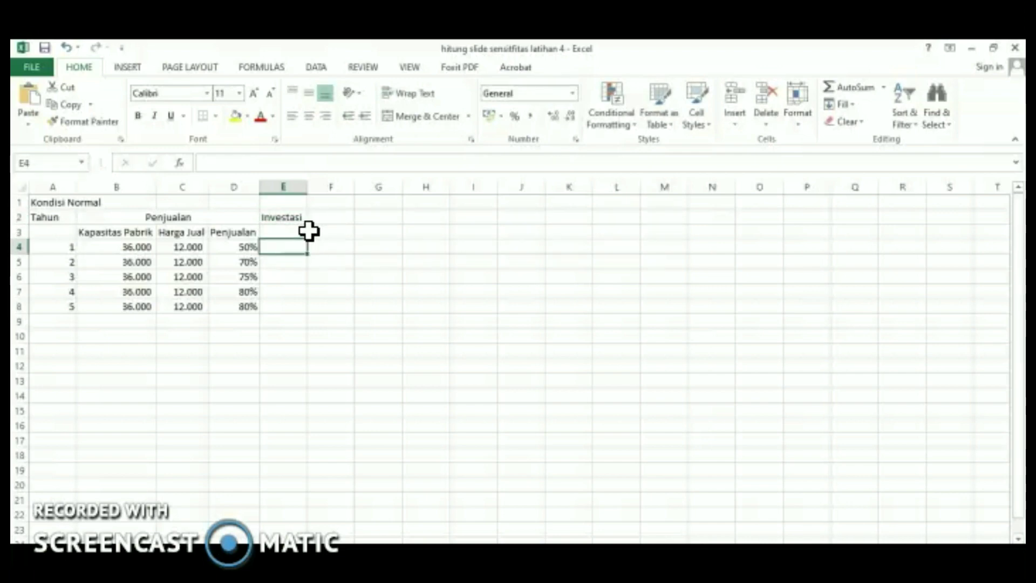
{"action": "type", "text": "30000000"}
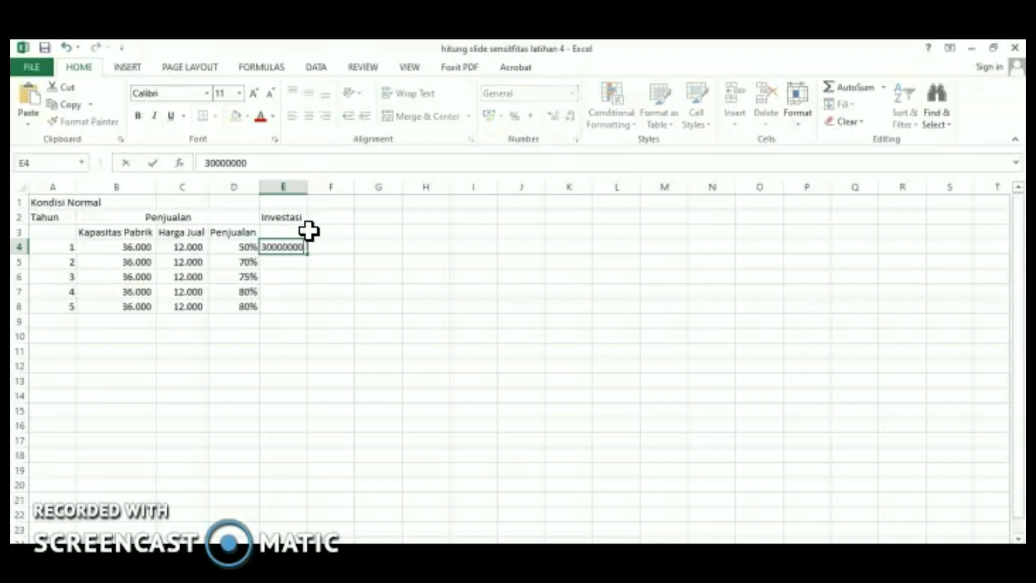
{"action": "key", "text": "Tab"}
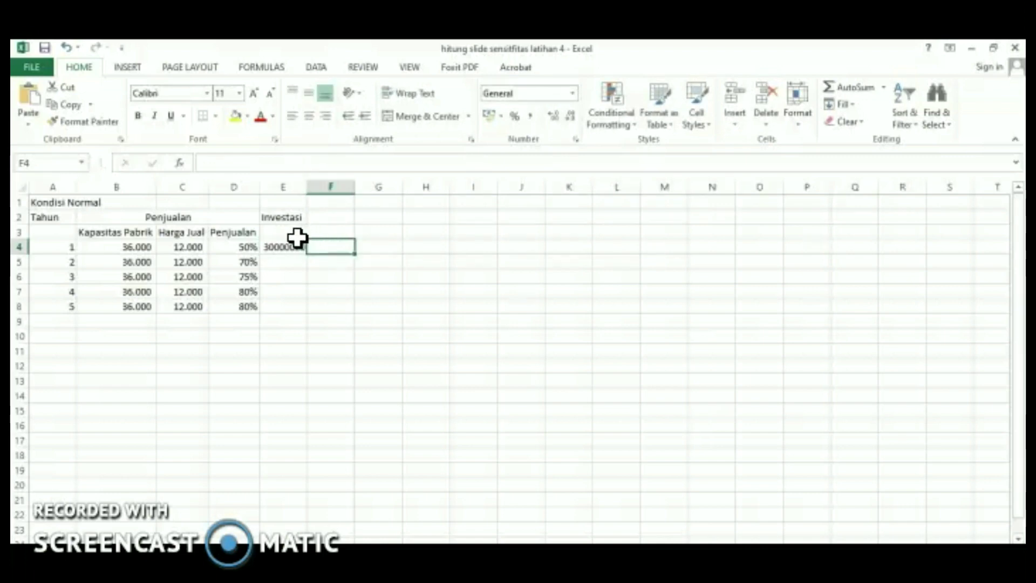
Apply the comma number style to the Investasi value in cell E4.
{"action": "left_click", "coordinate": [298, 249]}
{"action": "left_click", "coordinate": [515, 116]}
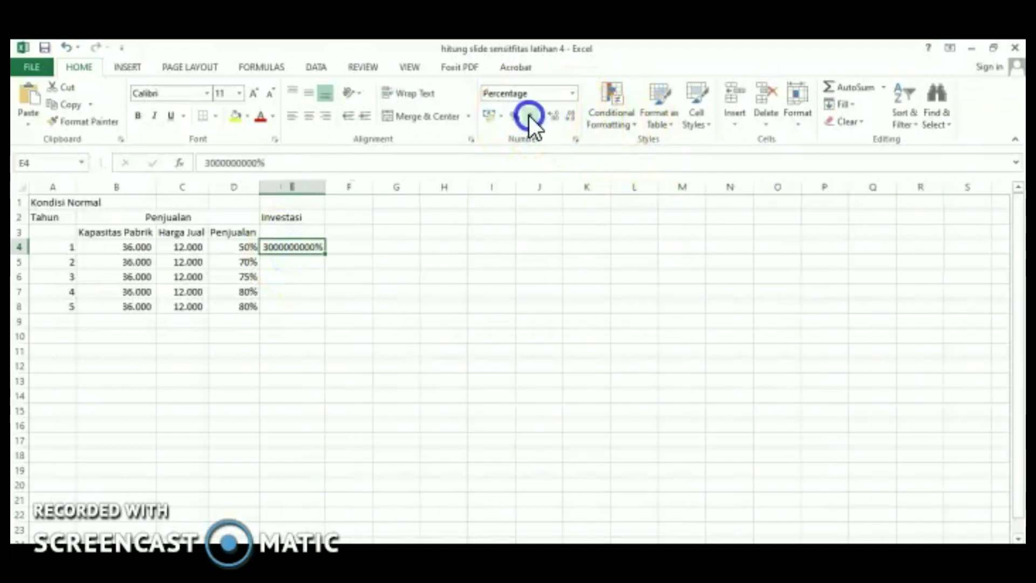
{"action": "left_click", "coordinate": [530, 116]}
{"action": "left_click", "coordinate": [372, 264]}
Add the heading Biaya Operasional in cell F2, next to Investasi.
{"action": "left_click", "coordinate": [348, 217]}
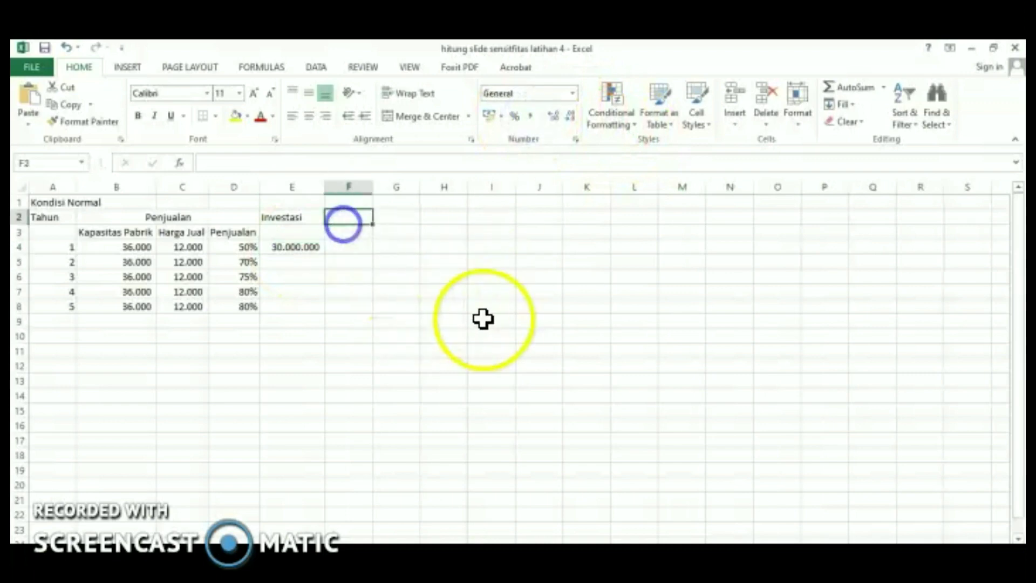
{"action": "type", "text": "Biaya"}
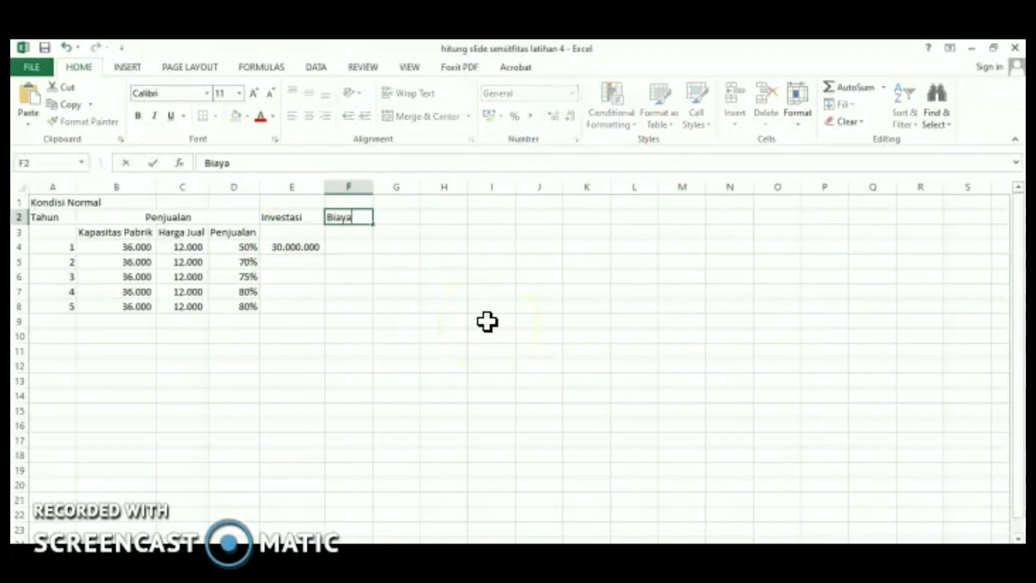
{"action": "type", "text": " Operasional"}
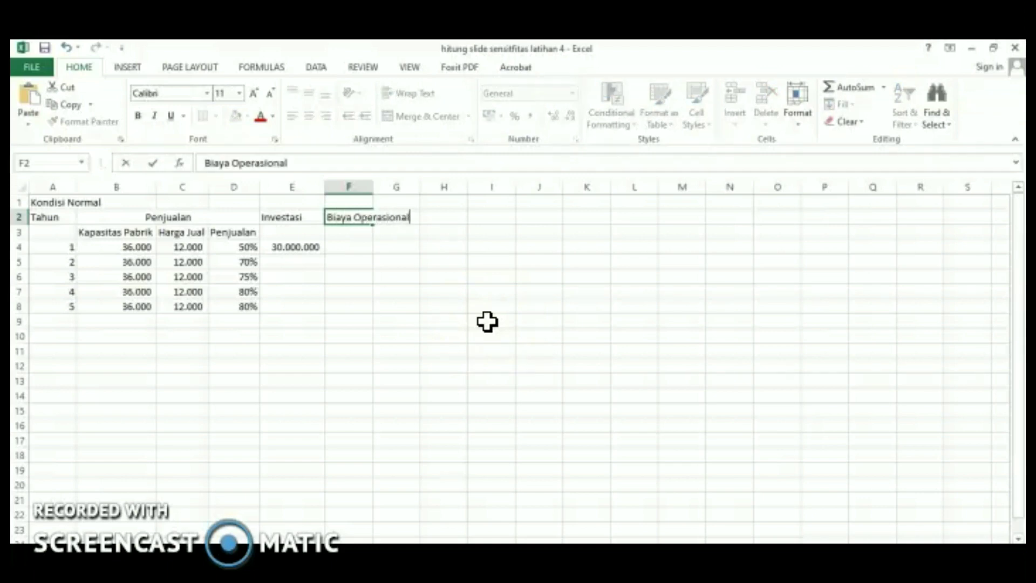
{"action": "key", "text": "Return"}
{"action": "key", "text": "Return"}
{"action": "key", "text": "Down"}
{"action": "key", "text": "Up"}
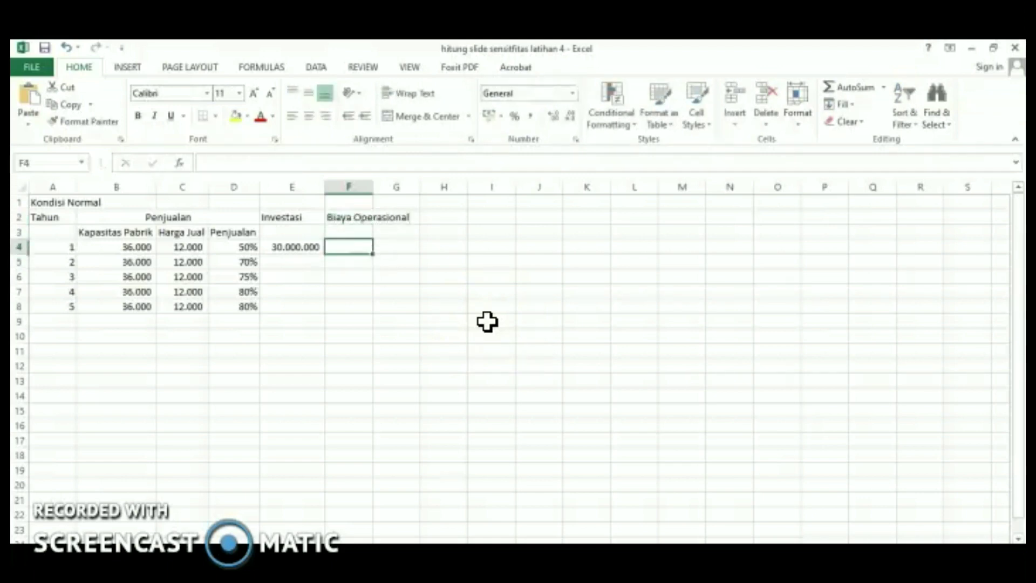
Enter 216347000 in cell F4 as the year 1 Biaya Operasional and fill it down to F5.
{"action": "type", "text": "216"}
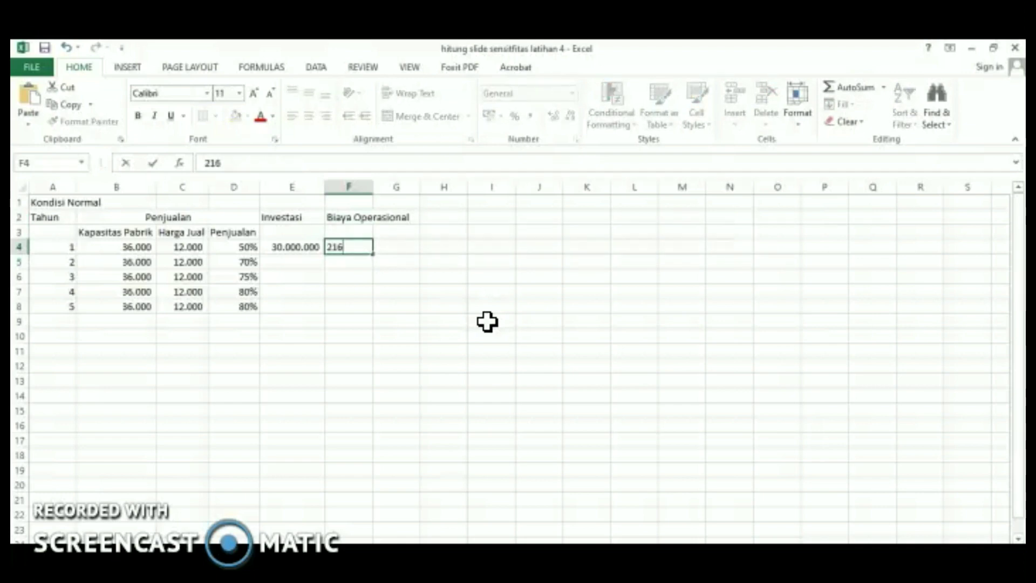
{"action": "type", "text": "347000"}
{"action": "key", "text": "Return"}
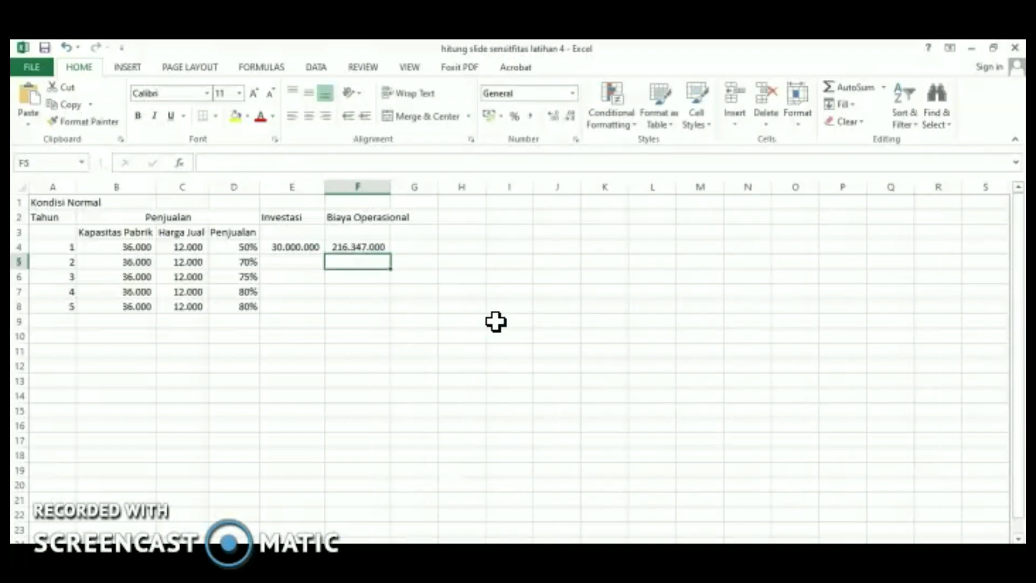
{"action": "left_click", "coordinate": [367, 249]}
{"action": "left_click_drag", "start_coordinate": [390, 254], "coordinate": [393, 264]}
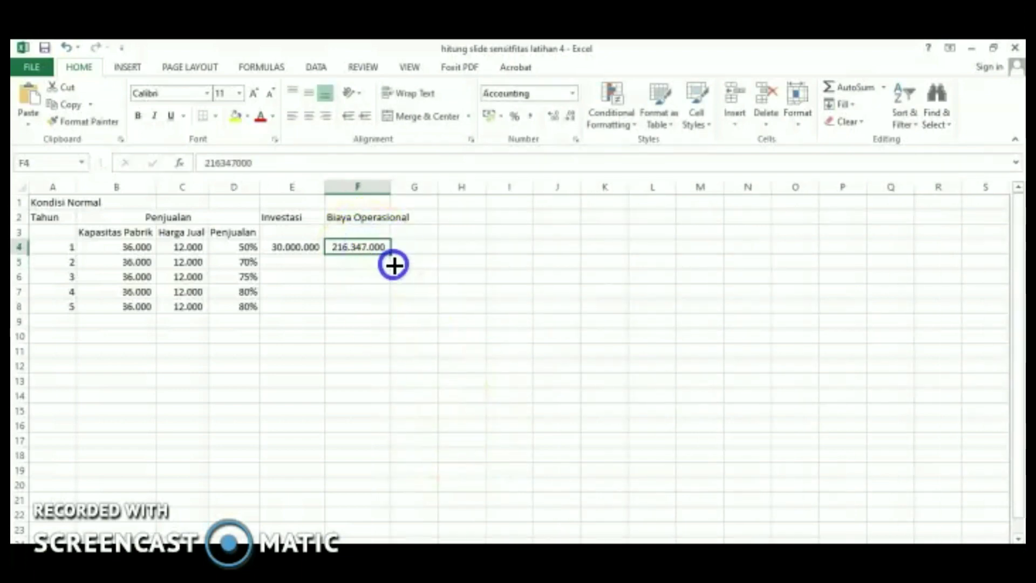
Enter 216829000 in cell F6 as the year 3 Biaya Operasional and apply the comma number style.
{"action": "left_click", "coordinate": [354, 278]}
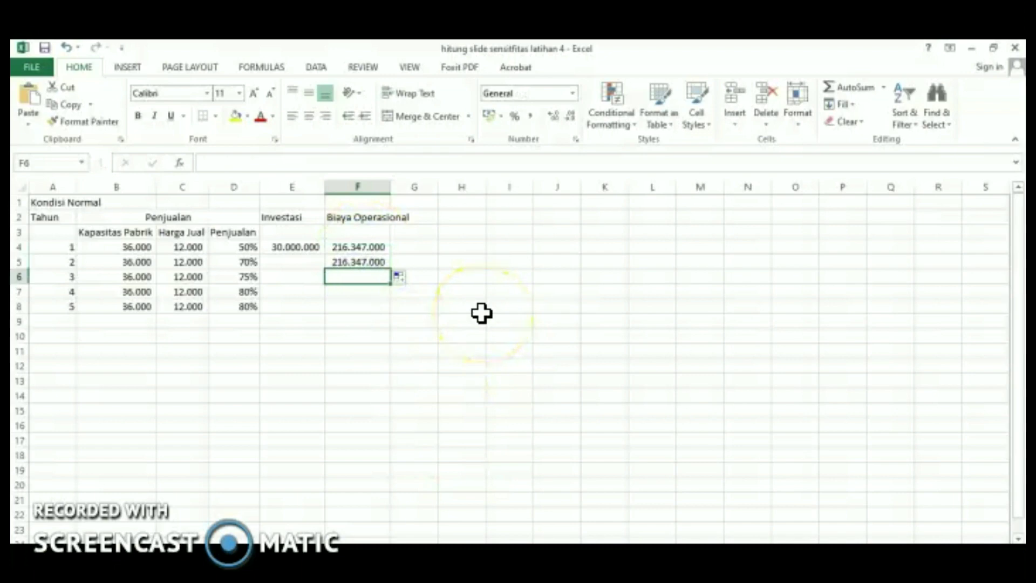
{"action": "type", "text": "21"}
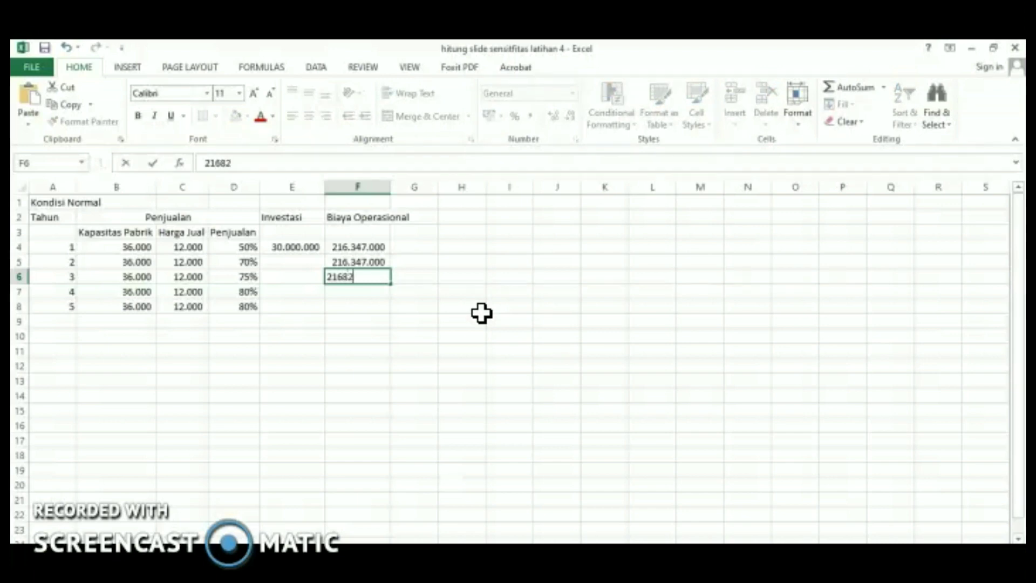
{"action": "type", "text": "6829000"}
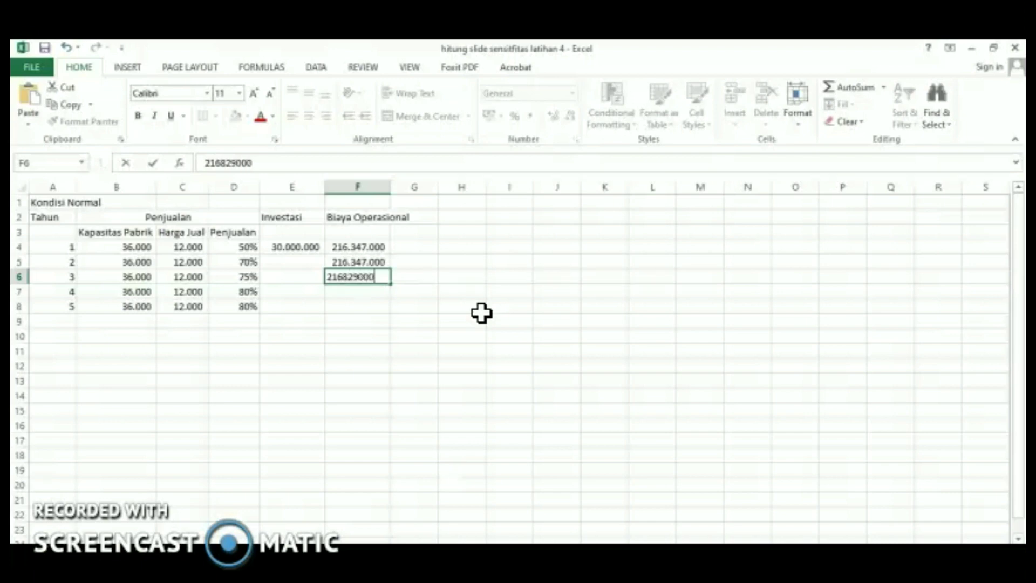
{"action": "key", "text": "Return"}
{"action": "key", "text": "Up"}
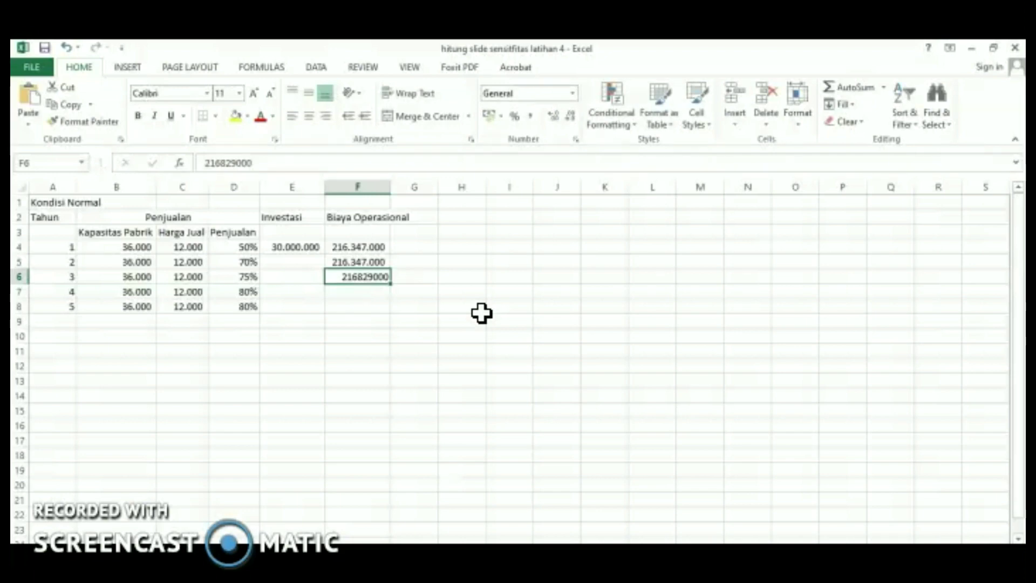
{"action": "left_click", "coordinate": [528, 116]}
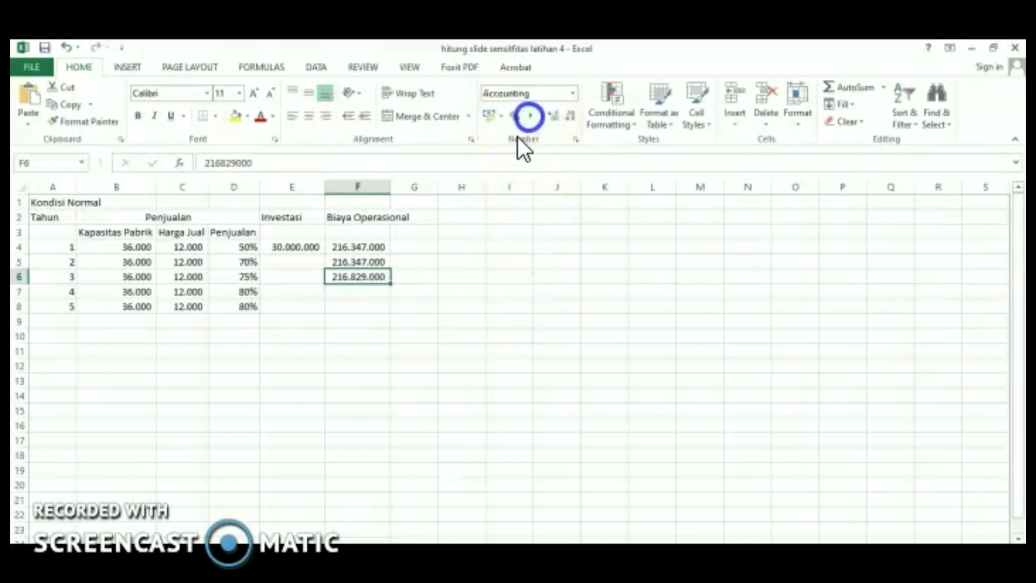
Copy the year 2 Biaya Operasional value from cell F5 into cell F7 for year 4.
{"action": "left_click", "coordinate": [367, 291]}
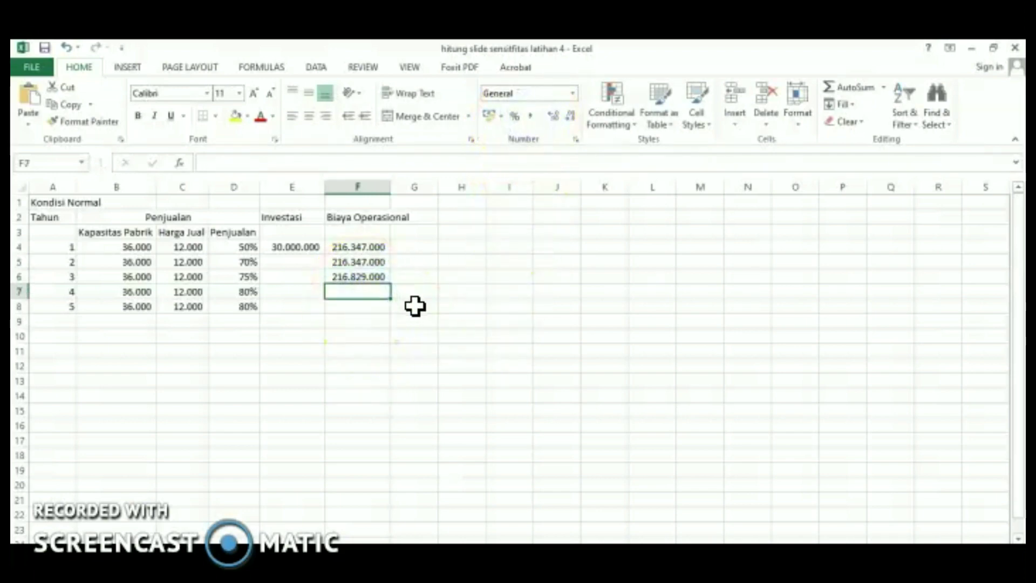
{"action": "left_click", "coordinate": [371, 264]}
{"action": "key", "text": "ctrl+c"}
{"action": "left_click", "coordinate": [372, 289]}
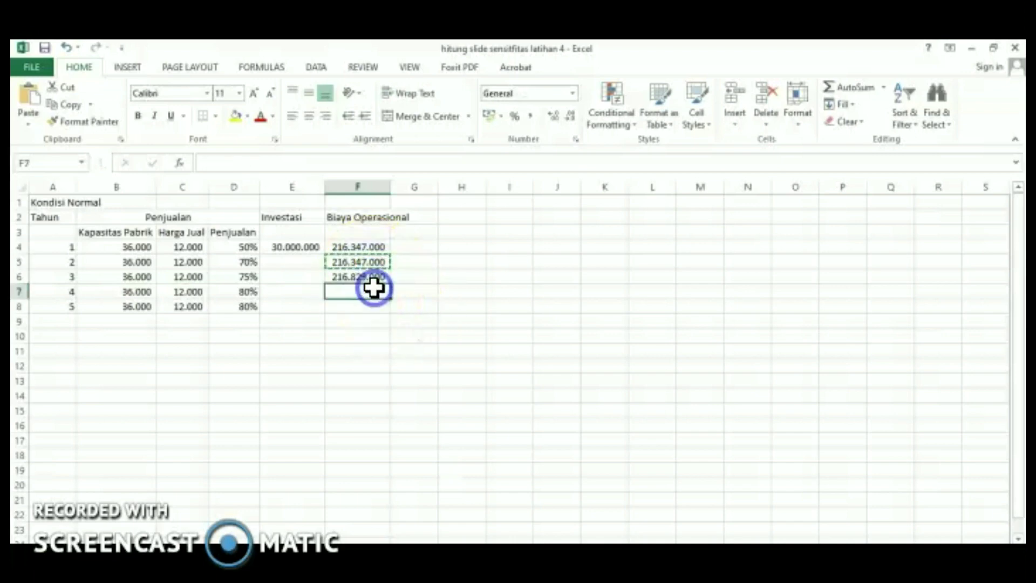
{"action": "key", "text": "ctrl+v"}
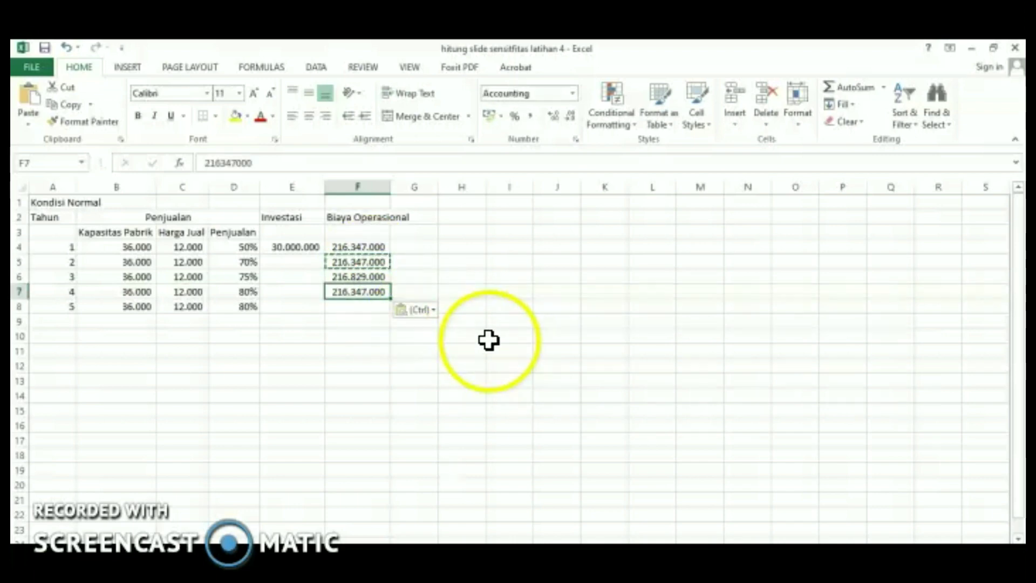
Copy the year 3 Biaya Operasional value from cell F6 into cell F8 for year 5.
{"action": "left_click", "coordinate": [365, 309]}
{"action": "left_click", "coordinate": [365, 275]}
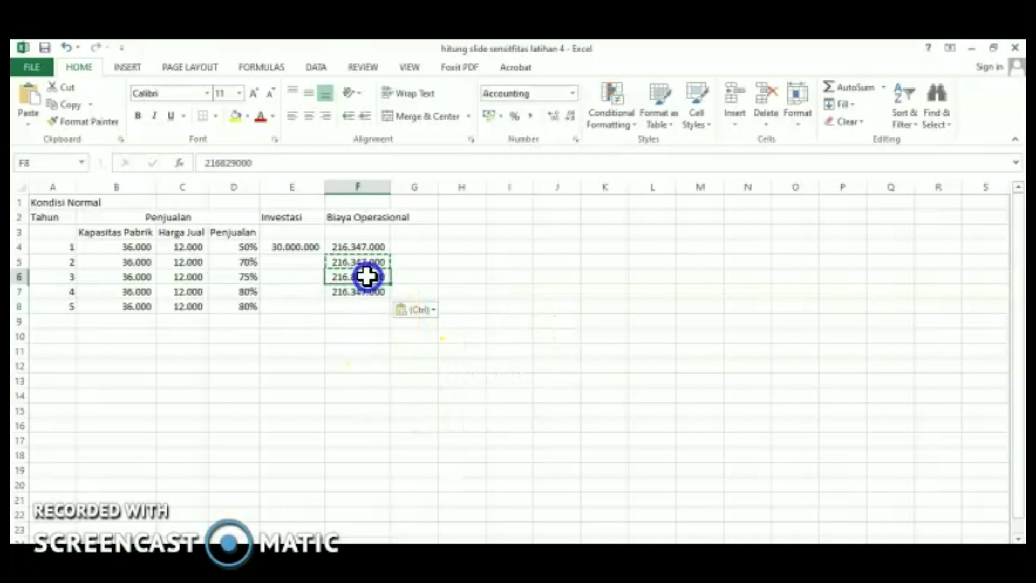
{"action": "key", "text": "ctrl+c"}
{"action": "left_click", "coordinate": [362, 313]}
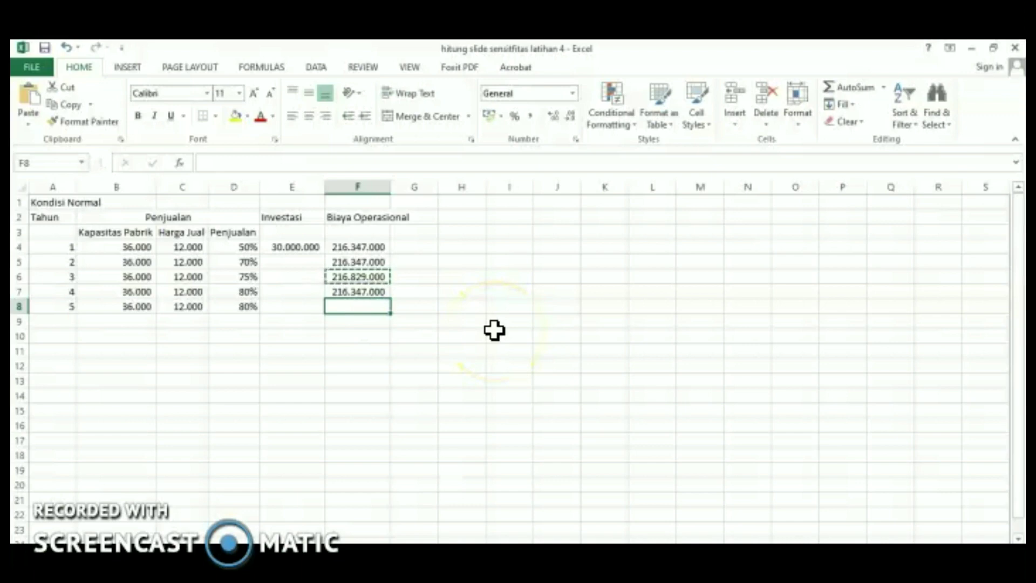
{"action": "key", "text": "ctrl+v"}
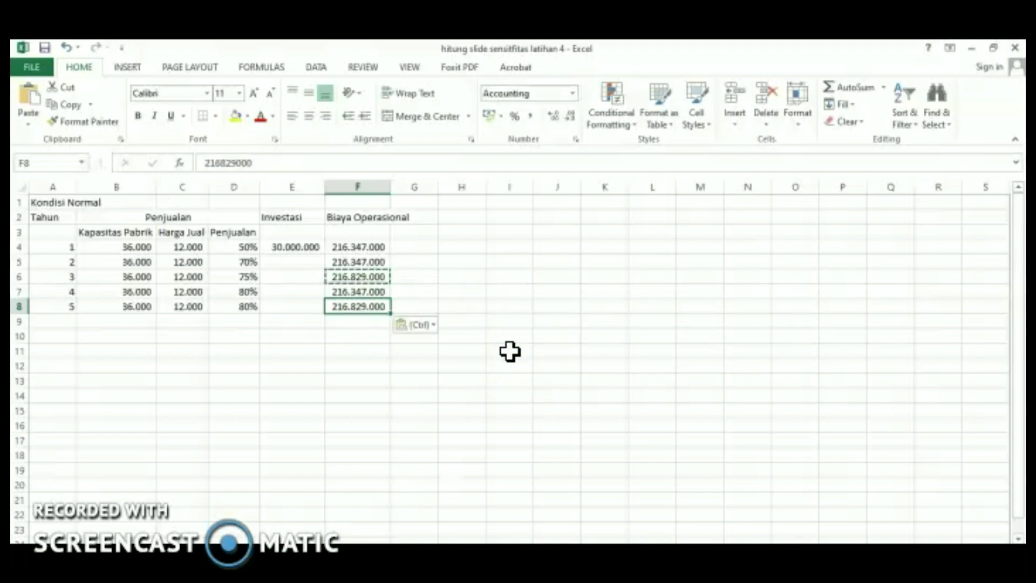
Widen column F to fit the Biaya Operasional heading.
{"action": "left_click", "coordinate": [442, 279]}
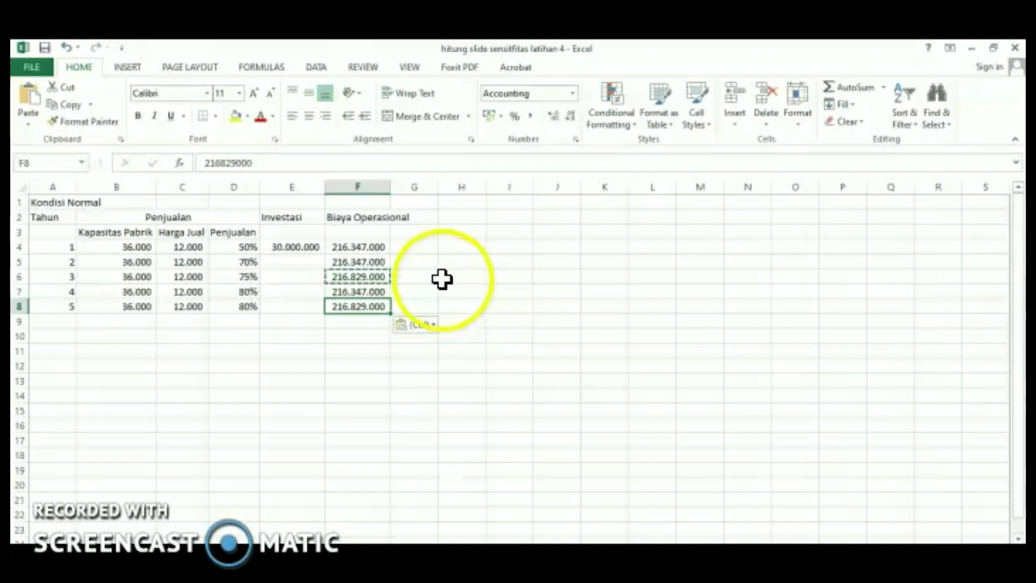
{"action": "left_click", "coordinate": [394, 201]}
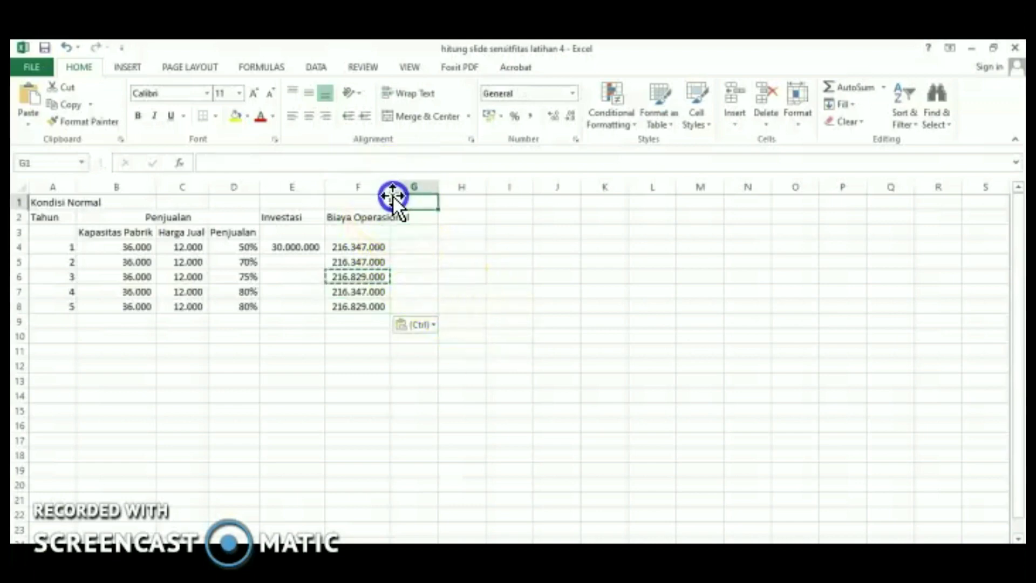
{"action": "left_click", "coordinate": [456, 334]}
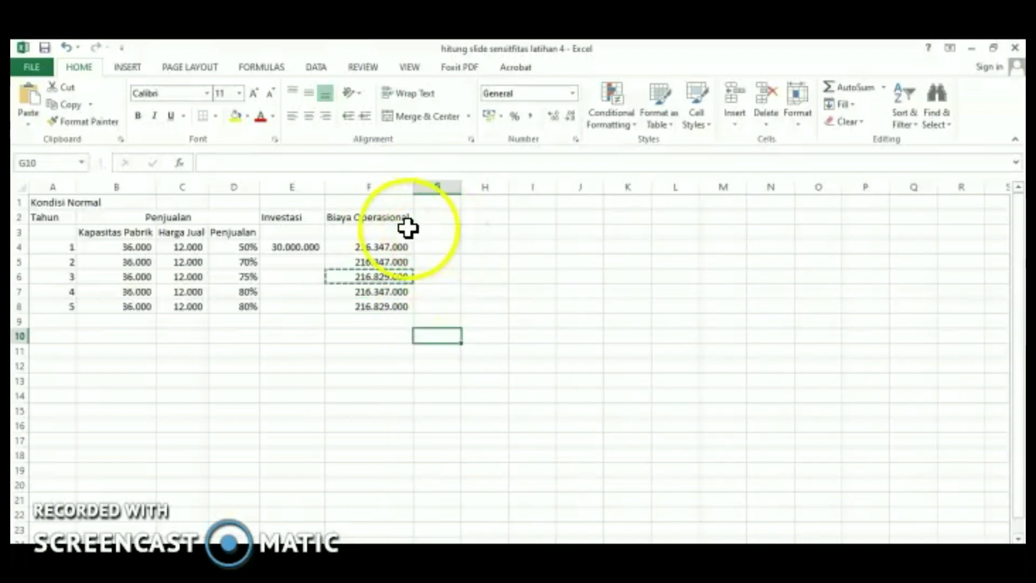
Add the heading Total Benenfit in cell G2 and fit the width of column G to it.
{"action": "left_click", "coordinate": [435, 217]}
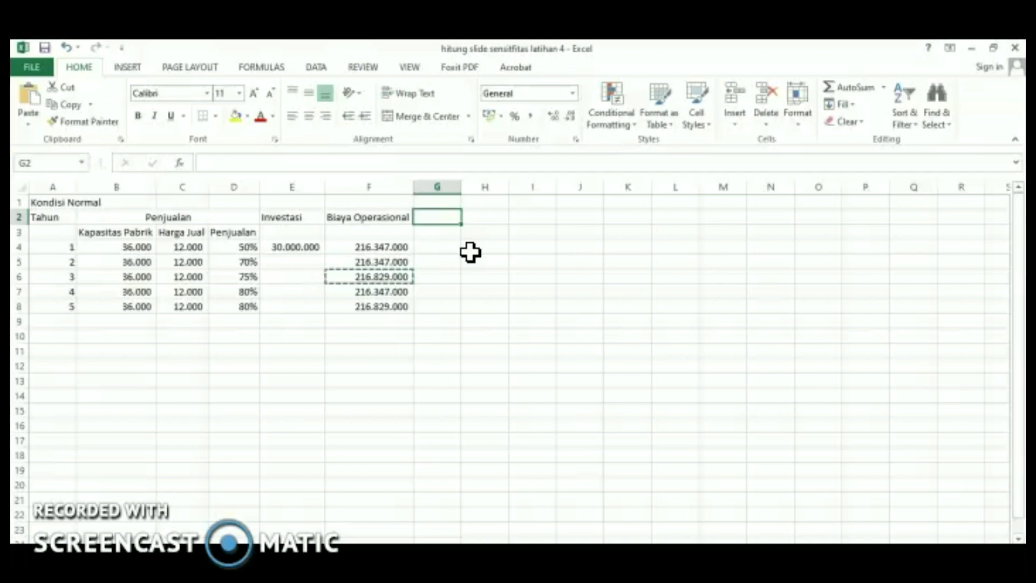
{"action": "type", "text": "Total"}
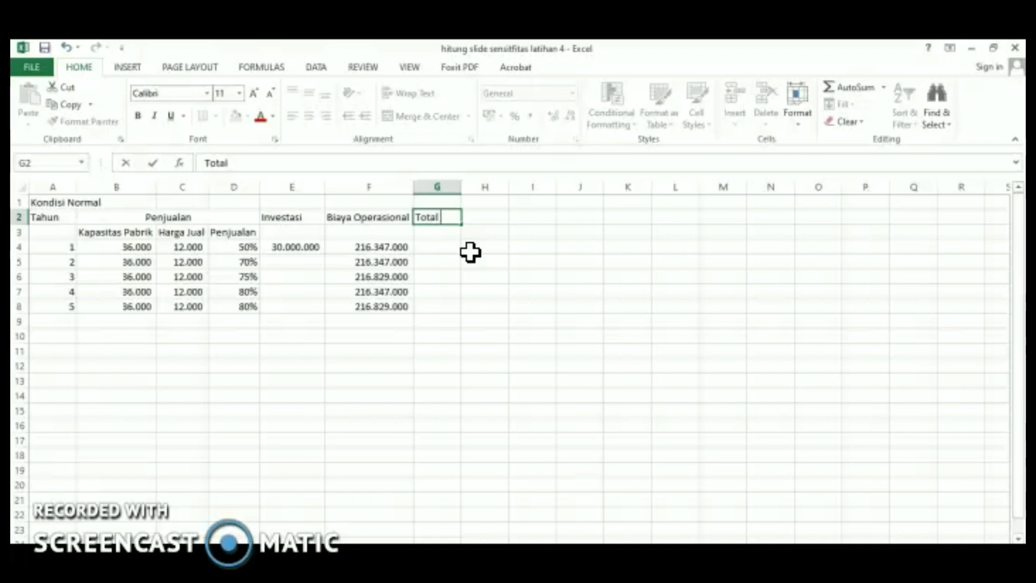
{"action": "type", "text": "nenfit"}
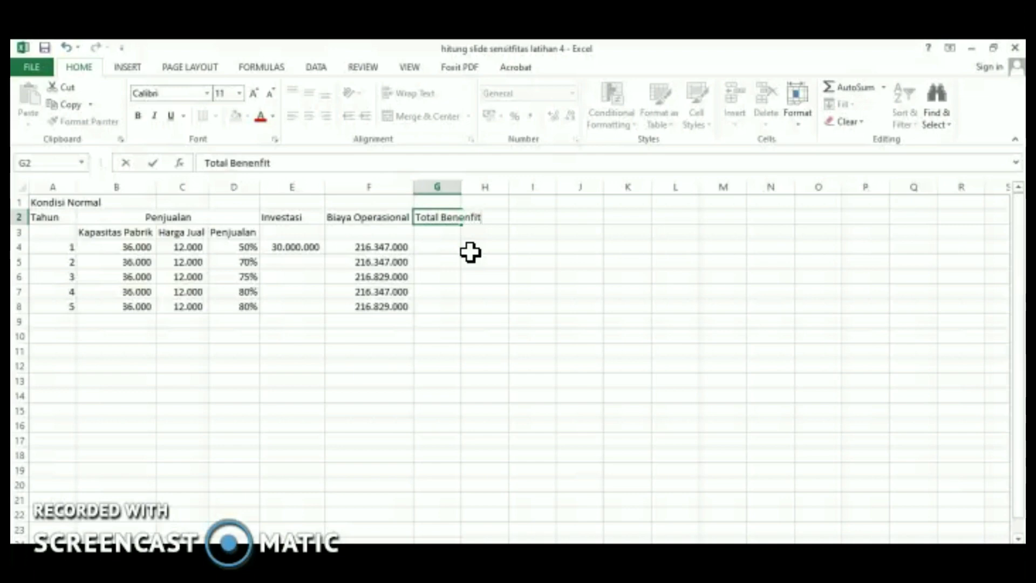
{"action": "left_click", "coordinate": [470, 252]}
{"action": "double_click", "coordinate": [461, 188]}
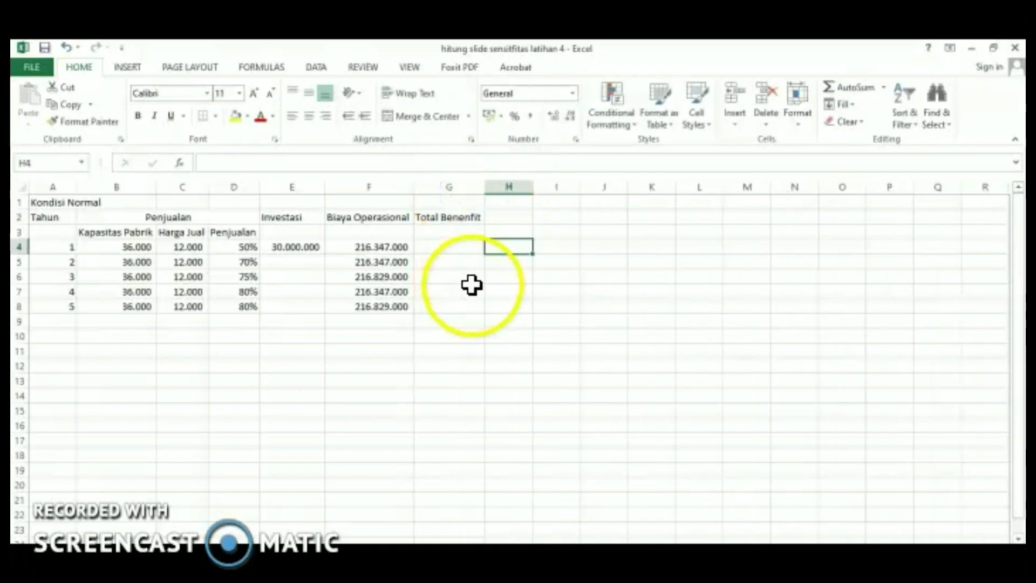
Calculate the year 1 total benefit in cell G4 with the formula =D4*C4*B4.
{"action": "left_click", "coordinate": [460, 245]}
{"action": "type", "text": "="}
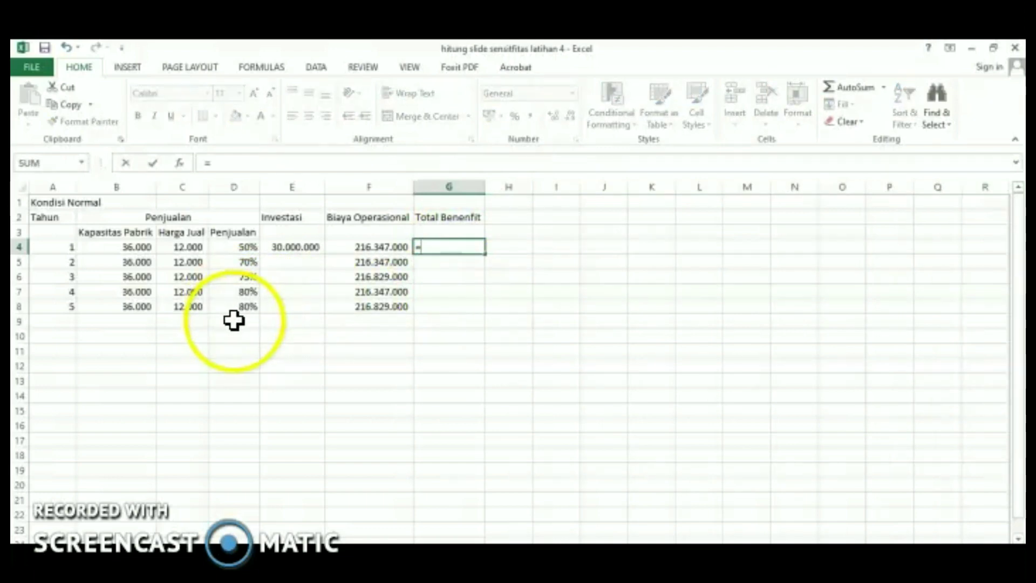
{"action": "left_click", "coordinate": [243, 250]}
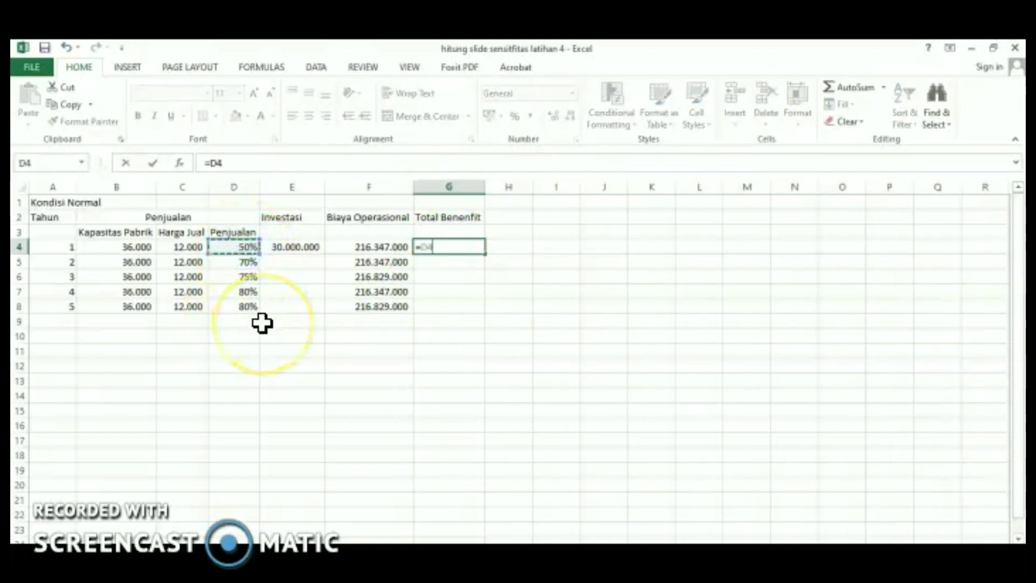
{"action": "type", "text": "*"}
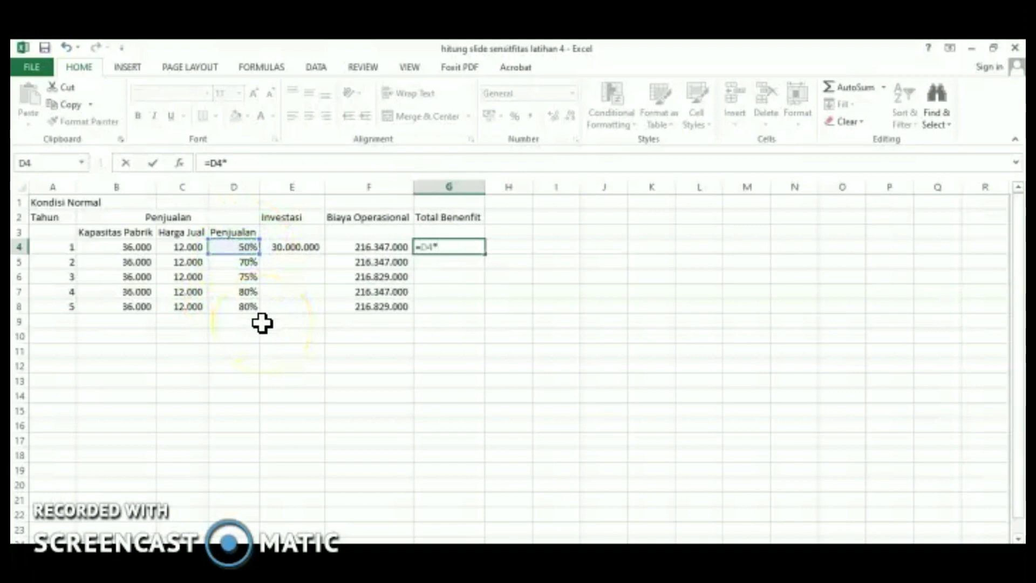
{"action": "left_click", "coordinate": [203, 249]}
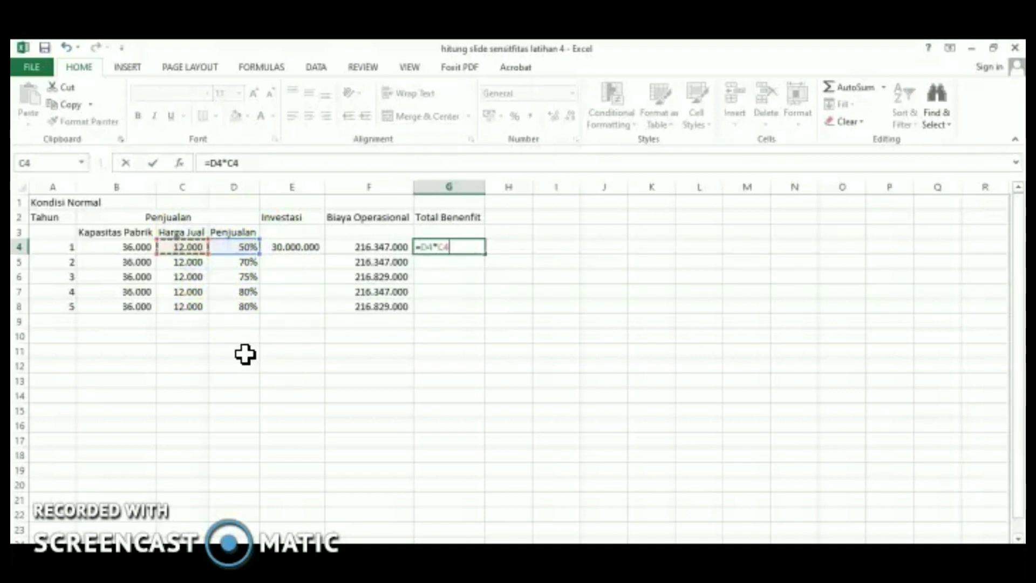
{"action": "type", "text": "*"}
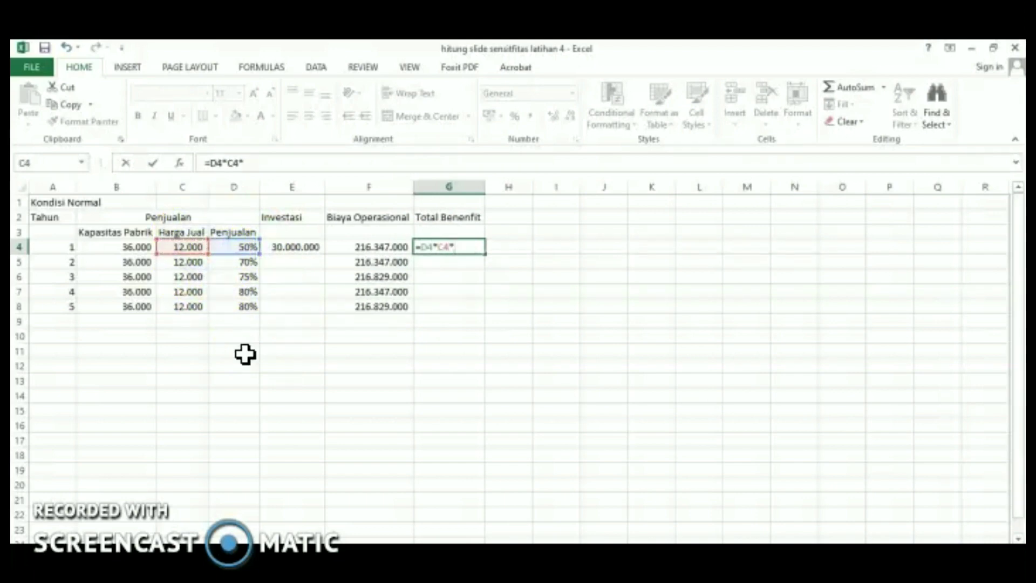
{"action": "left_click", "coordinate": [131, 249]}
{"action": "key", "text": "Return"}
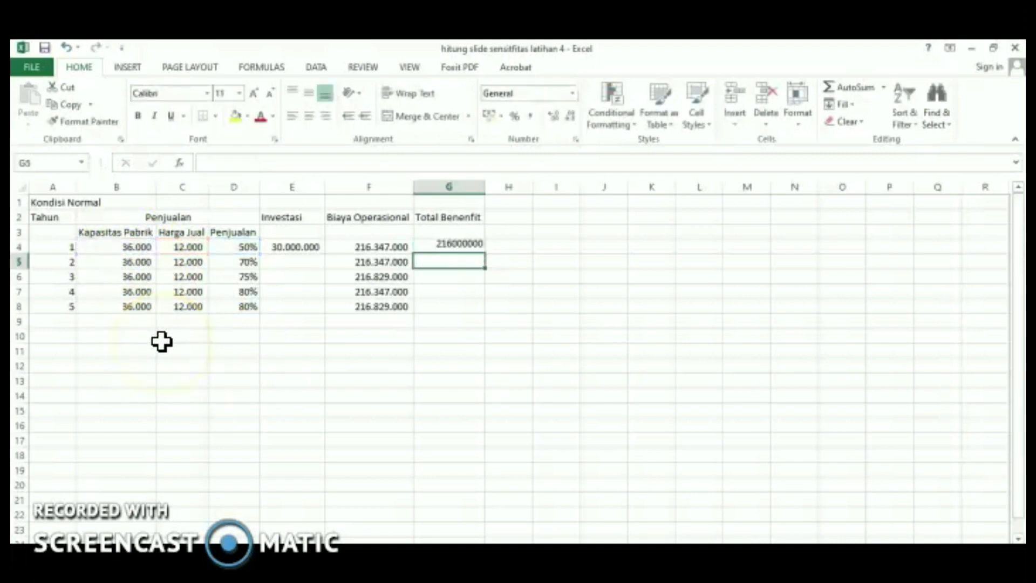
Apply the comma number style to cell G4 and fill its formula down to G8.
{"action": "left_click", "coordinate": [452, 249]}
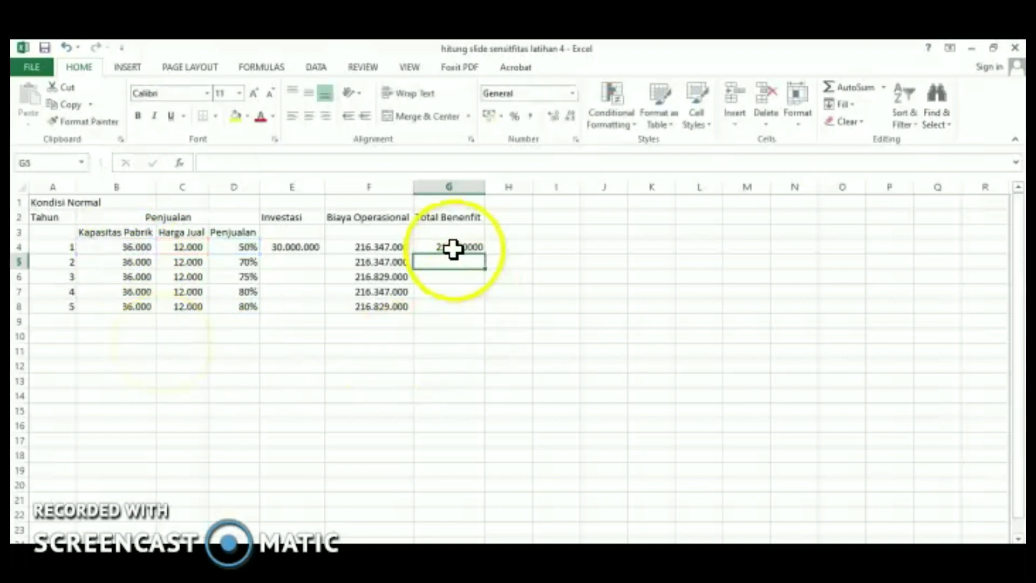
{"action": "left_click", "coordinate": [531, 115]}
{"action": "left_click", "coordinate": [491, 283]}
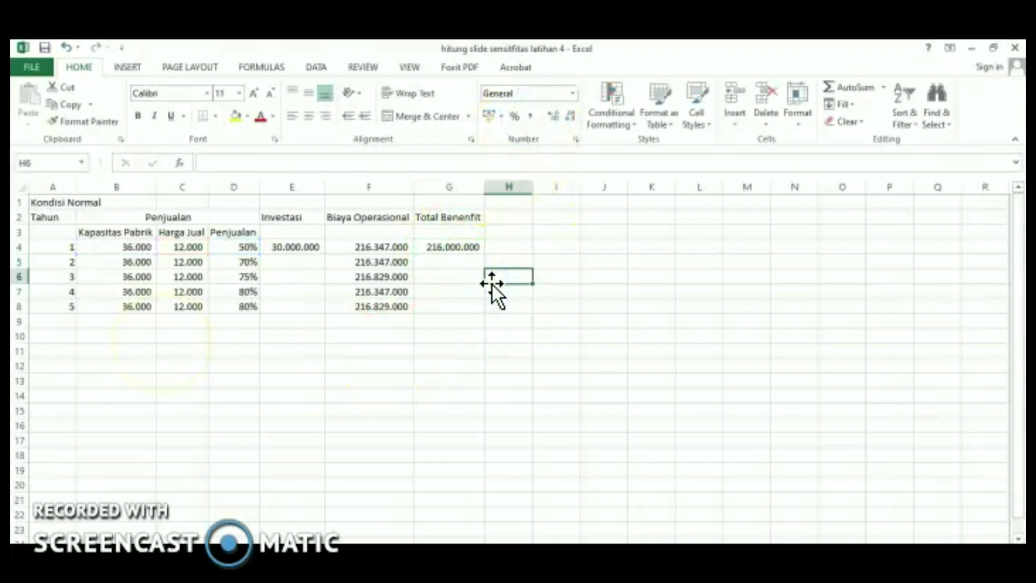
{"action": "left_click", "coordinate": [470, 250]}
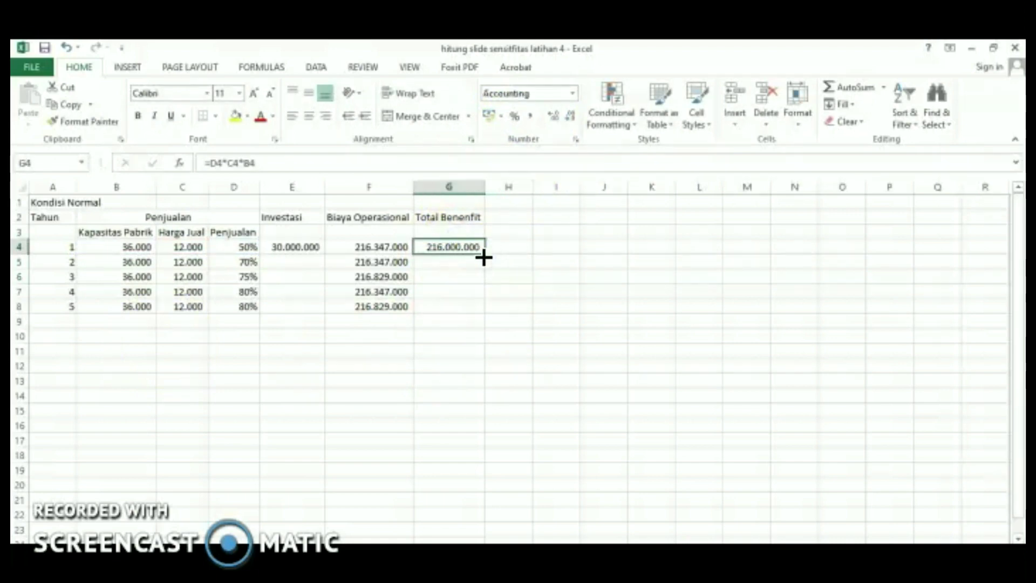
{"action": "left_click_drag", "start_coordinate": [483, 258], "coordinate": [476, 308]}
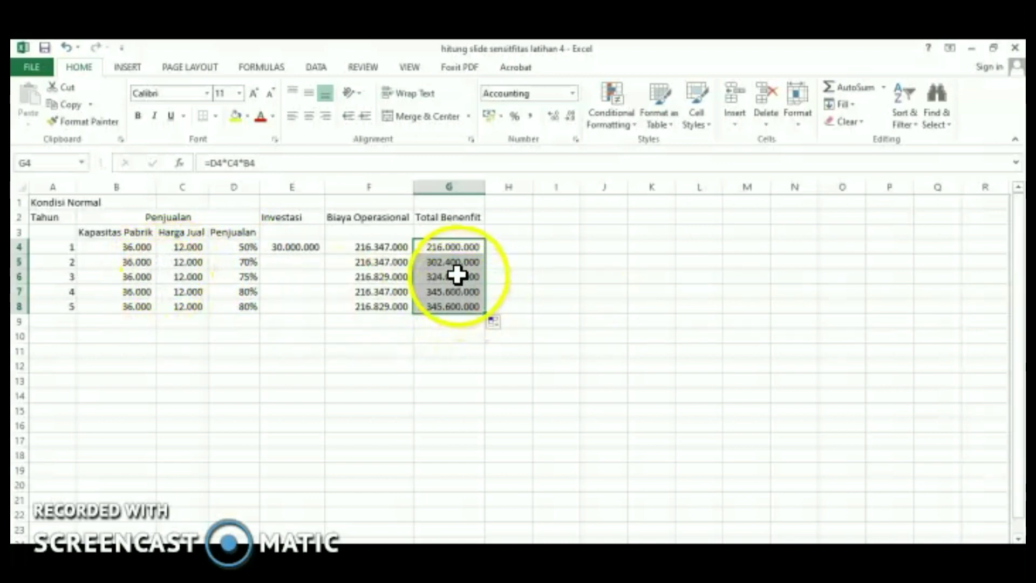
{"action": "left_click", "coordinate": [558, 300]}
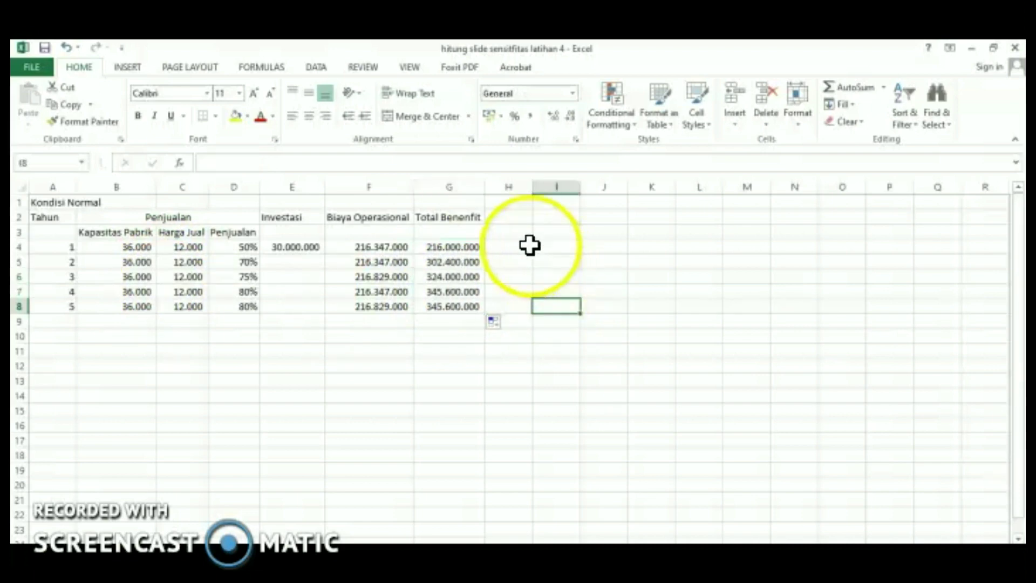
Add the heading Total Biaya in cell H2 and fit the width of column H to it.
{"action": "left_click", "coordinate": [501, 219]}
{"action": "type", "text": "T"}
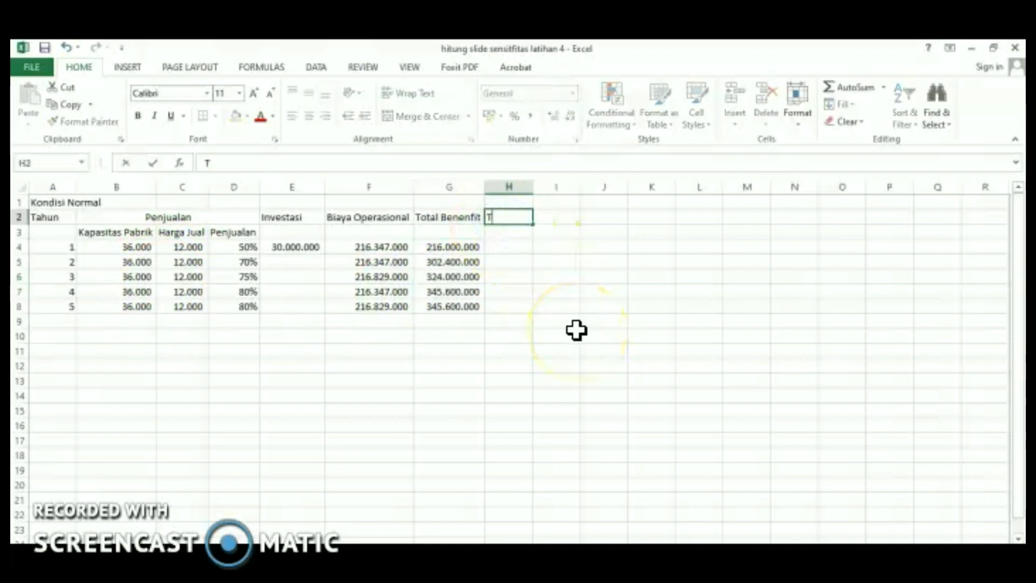
{"action": "type", "text": "otal Biaya"}
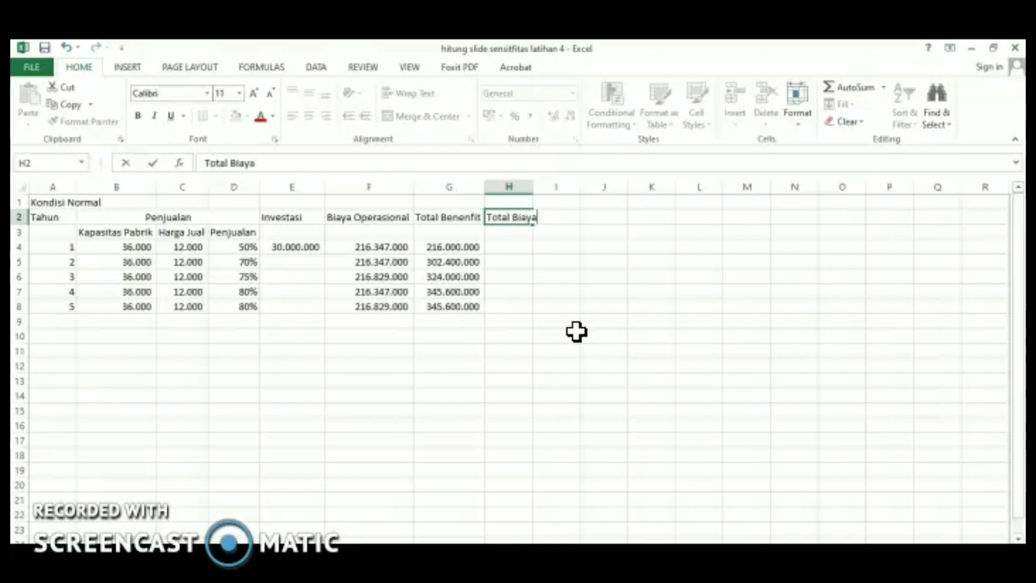
{"action": "left_click", "coordinate": [587, 306]}
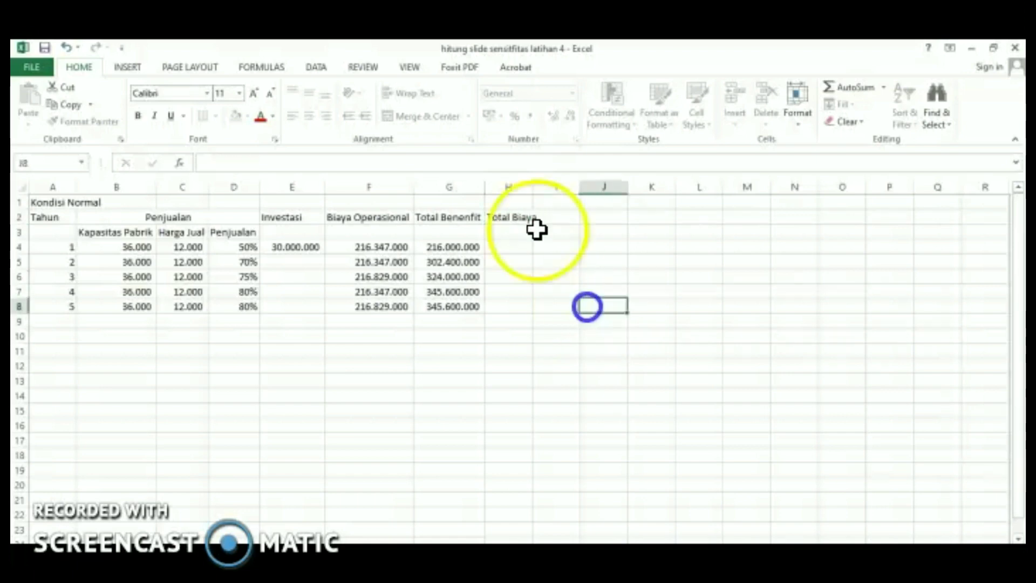
{"action": "double_click", "coordinate": [532, 187]}
Calculate the year 1 Total Biaya in cell H4 with the formula =E4+F4.
{"action": "left_click", "coordinate": [514, 246]}
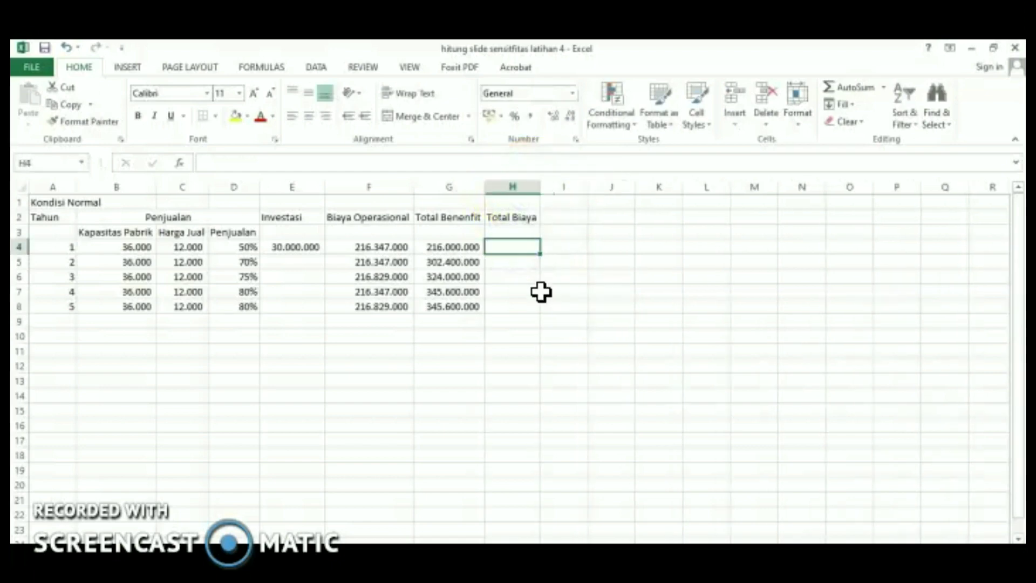
{"action": "type", "text": "="}
{"action": "left_click", "coordinate": [303, 247]}
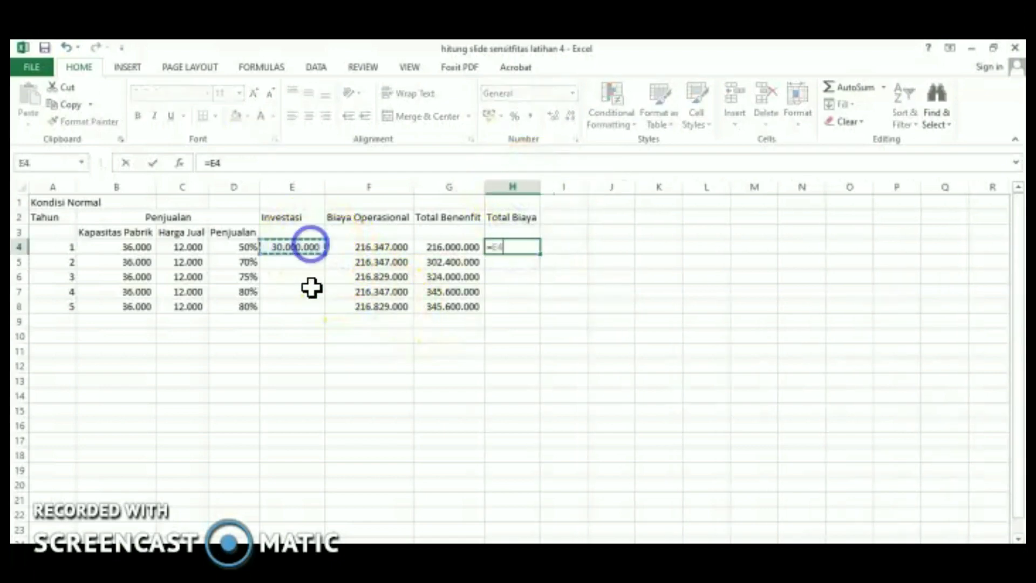
{"action": "type", "text": "+"}
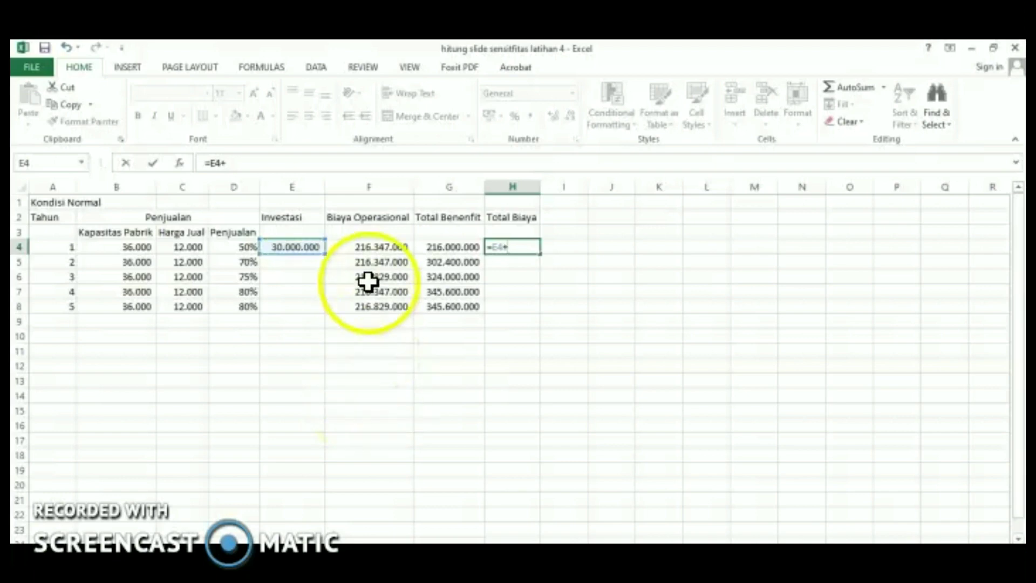
{"action": "left_click", "coordinate": [360, 240]}
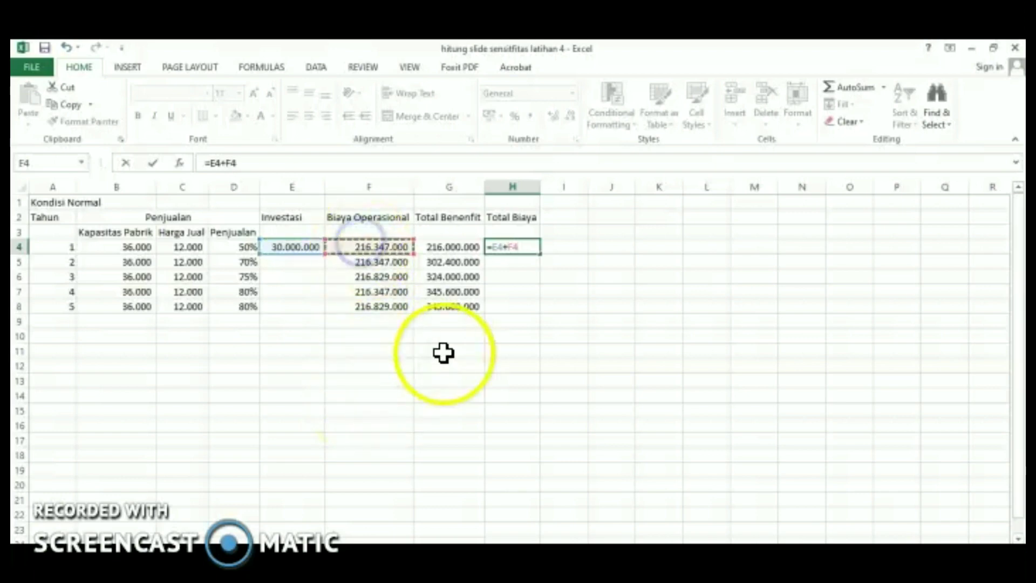
{"action": "key", "text": "Return"}
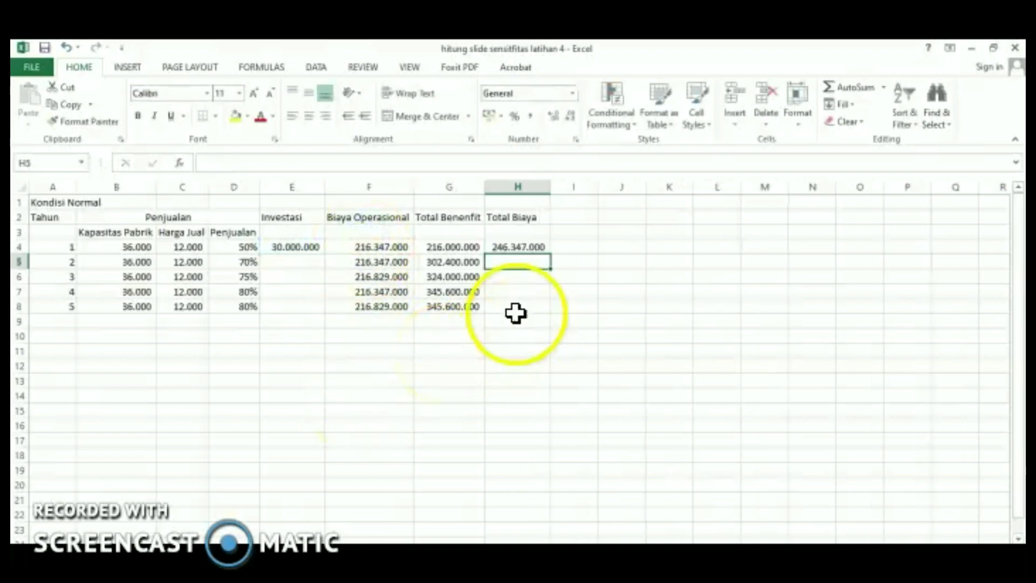
Fill the Total Biaya formula from cell H4 down to H8 for the remaining years.
{"action": "left_click", "coordinate": [526, 247]}
{"action": "left_click_drag", "start_coordinate": [553, 252], "coordinate": [551, 311]}
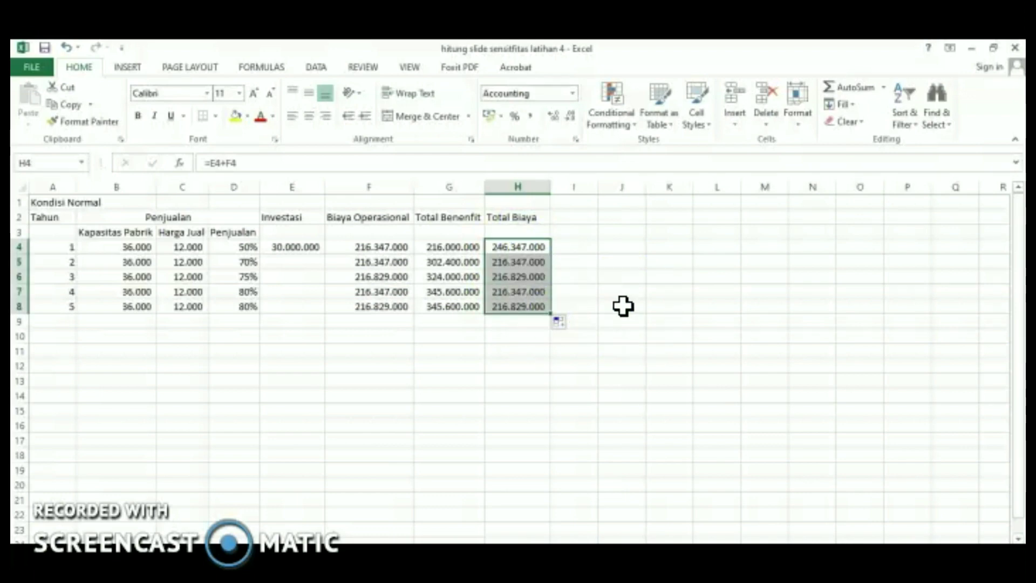
{"action": "left_click", "coordinate": [387, 261]}
{"action": "left_click", "coordinate": [575, 381]}
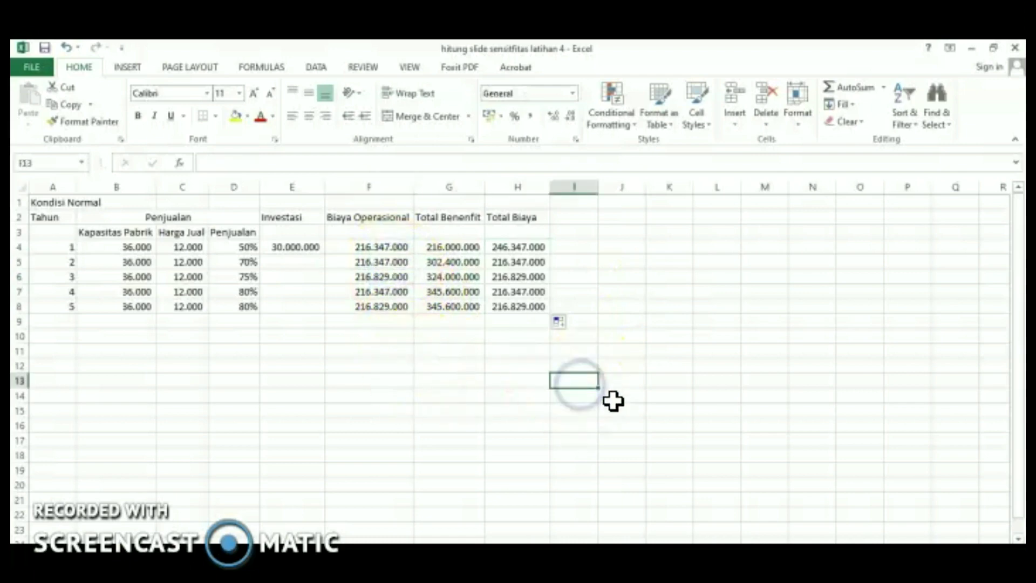
Add the heading Selisih (B-C) in cell I2, fit column I to it, and select cell I4.
{"action": "left_click", "coordinate": [572, 218]}
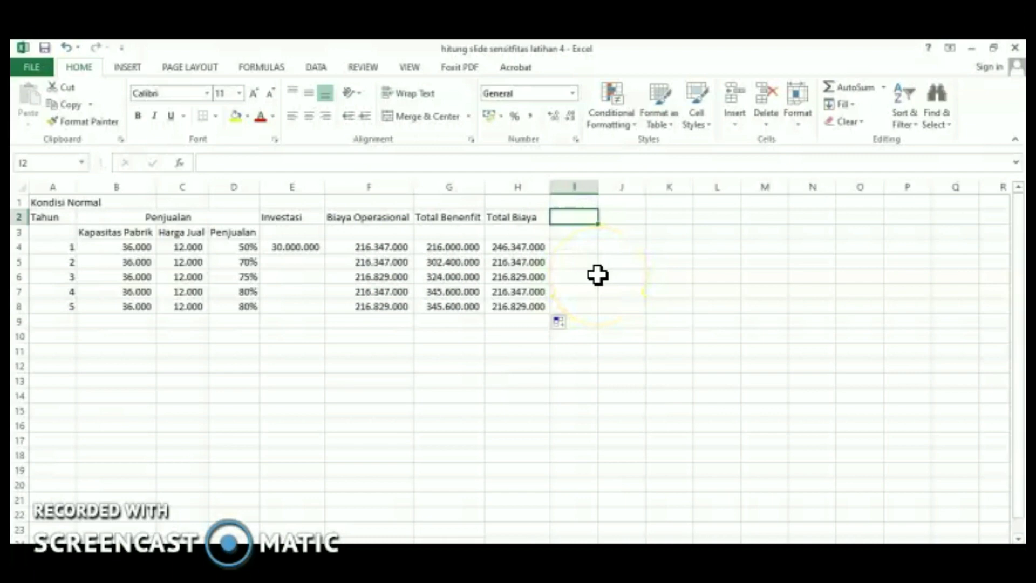
{"action": "type", "text": "Selisih (B-C"}
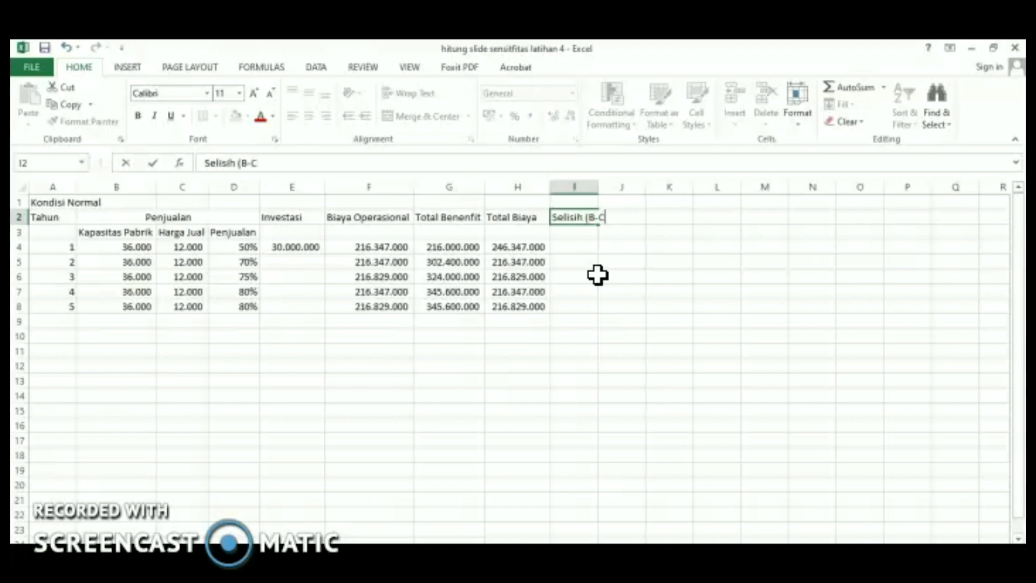
{"action": "left_click", "coordinate": [597, 275]}
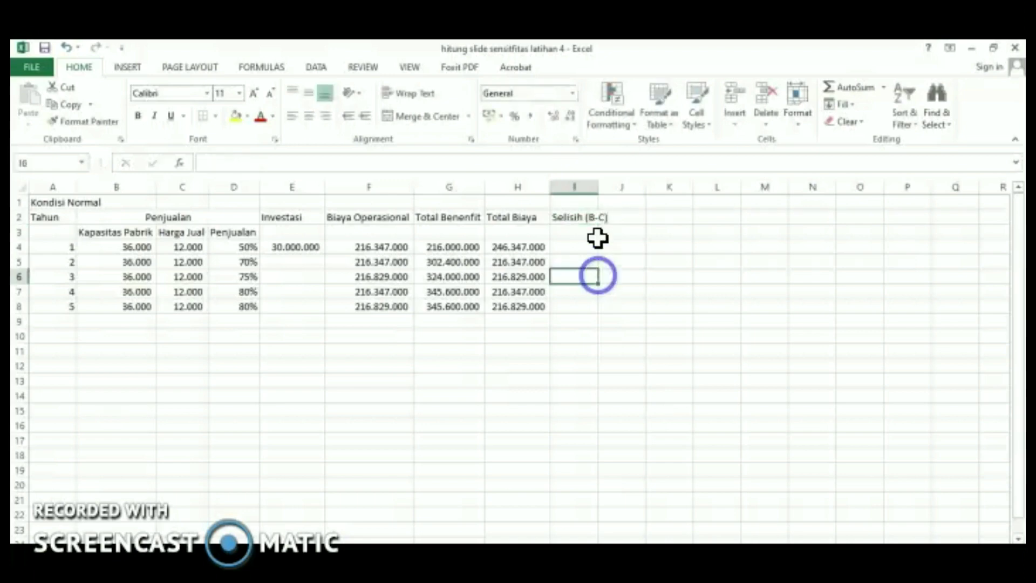
{"action": "double_click", "coordinate": [598, 187]}
{"action": "left_click", "coordinate": [590, 245]}
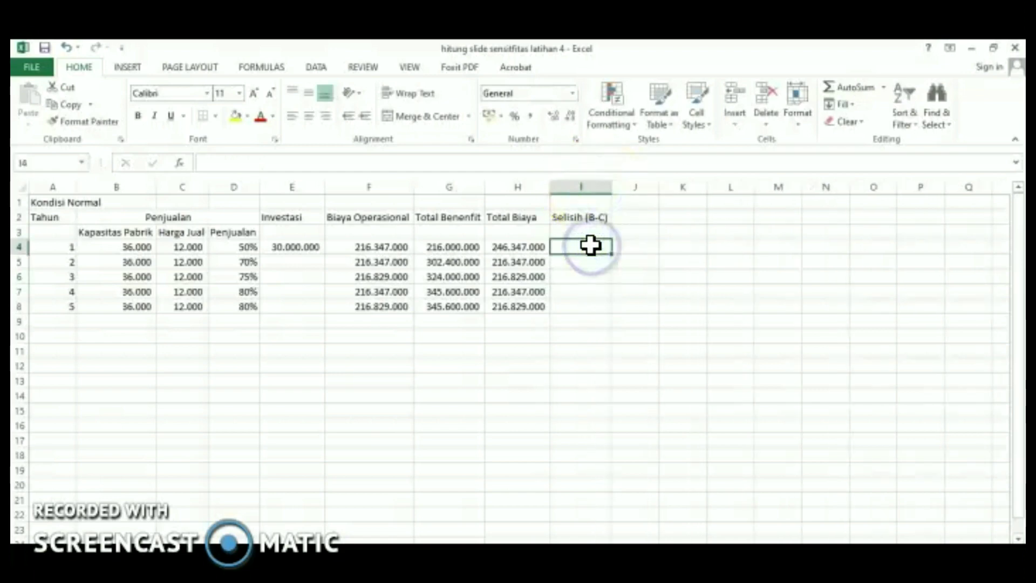
Calculate the year 1 Selisih (B-C) in cell I4 with the formula =G4-H4.
{"action": "type", "text": "="}
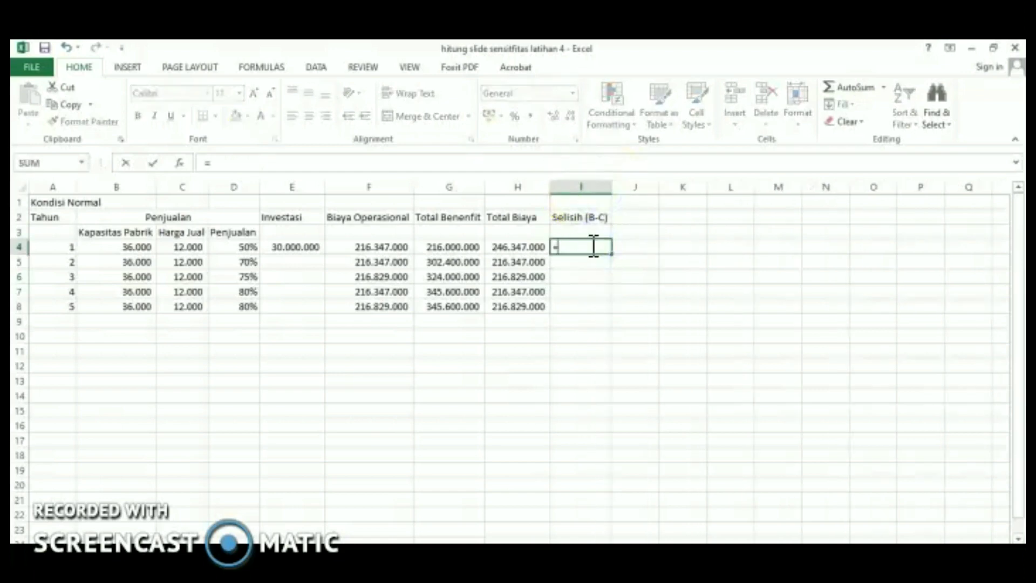
{"action": "left_click", "coordinate": [474, 248]}
{"action": "type", "text": "-"}
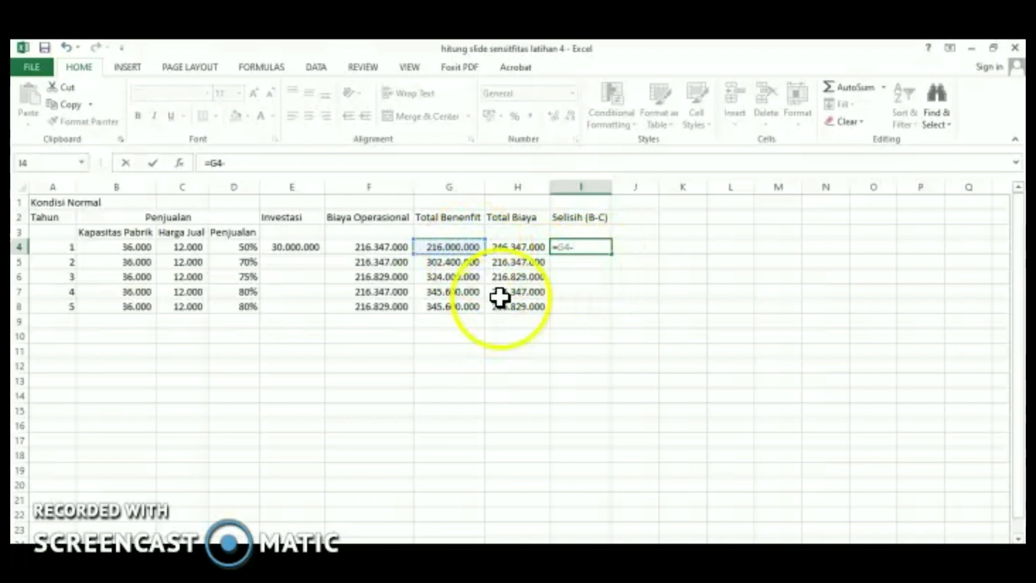
{"action": "left_click", "coordinate": [517, 249]}
{"action": "key", "text": "Return"}
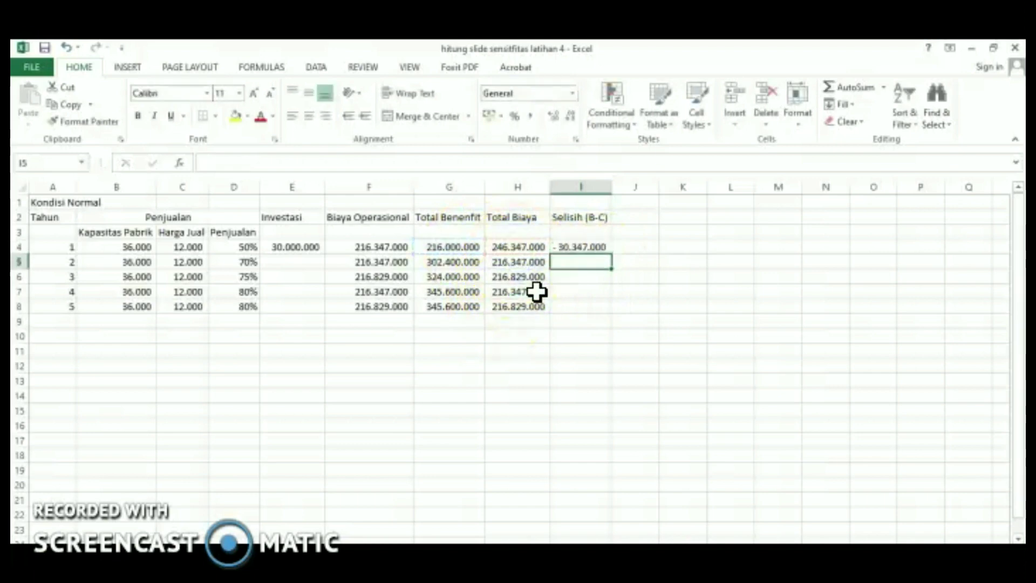
Fill the Selisih (B-C) formula from cell I4 down to I8 and fit the width of column I to the values.
{"action": "left_click", "coordinate": [583, 246]}
{"action": "left_click_drag", "start_coordinate": [612, 255], "coordinate": [607, 312]}
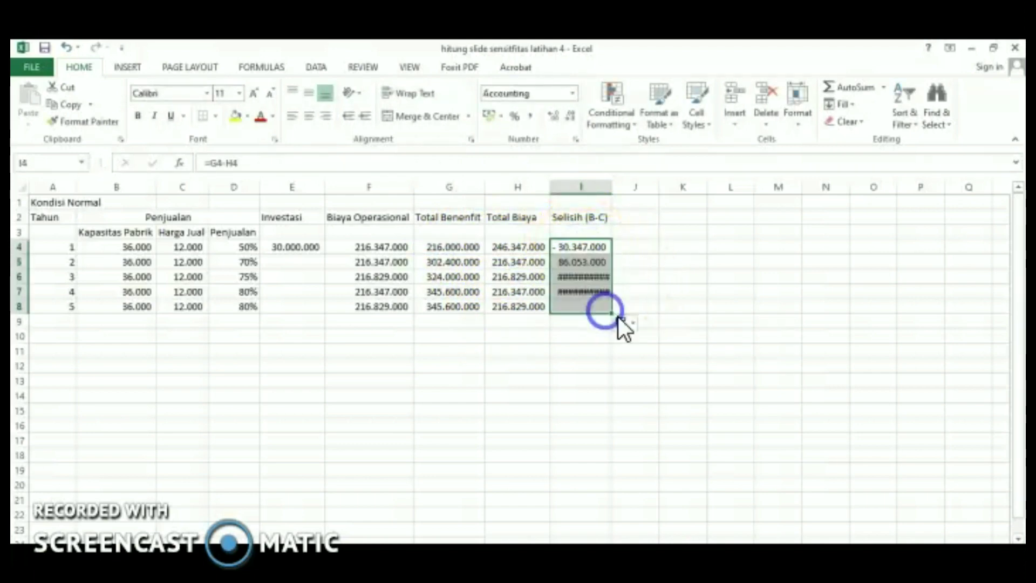
{"action": "double_click", "coordinate": [613, 187]}
{"action": "left_click", "coordinate": [743, 358]}
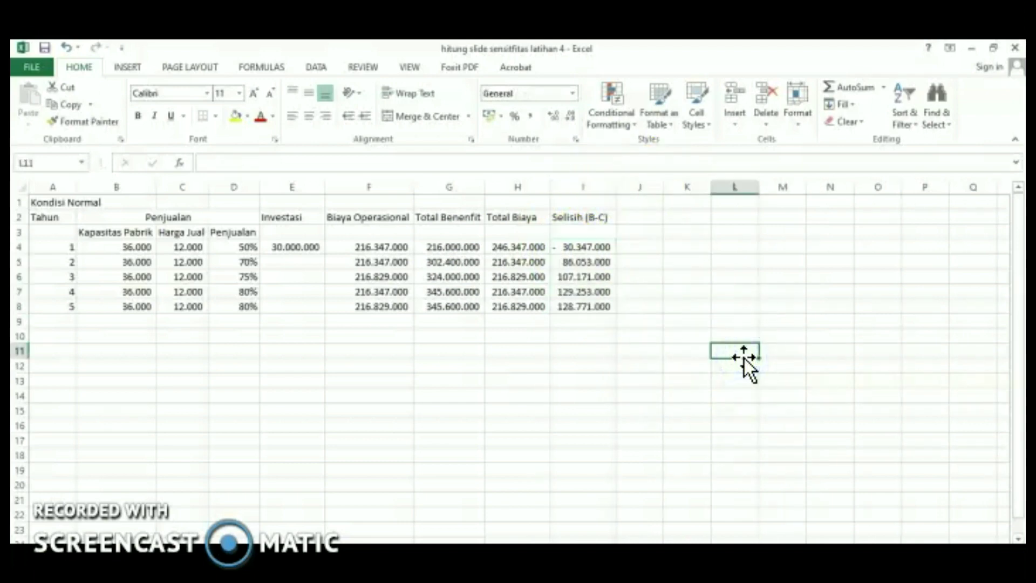
{"action": "left_click", "coordinate": [676, 353]}
{"action": "left_click", "coordinate": [597, 319]}
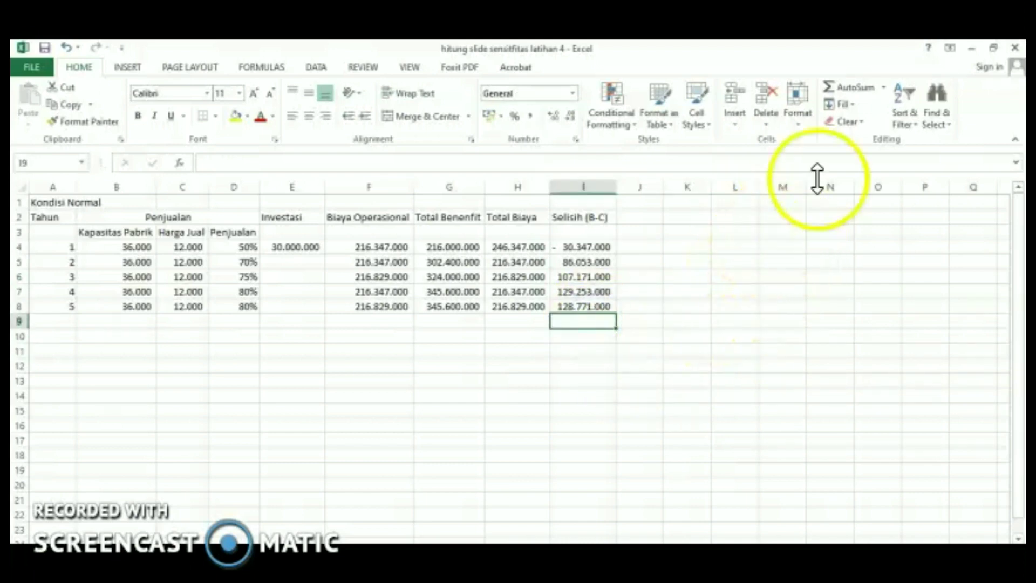
Add the heading df in cell J2 and enter the discount rate 18% in cell J3.
{"action": "left_click", "coordinate": [628, 218]}
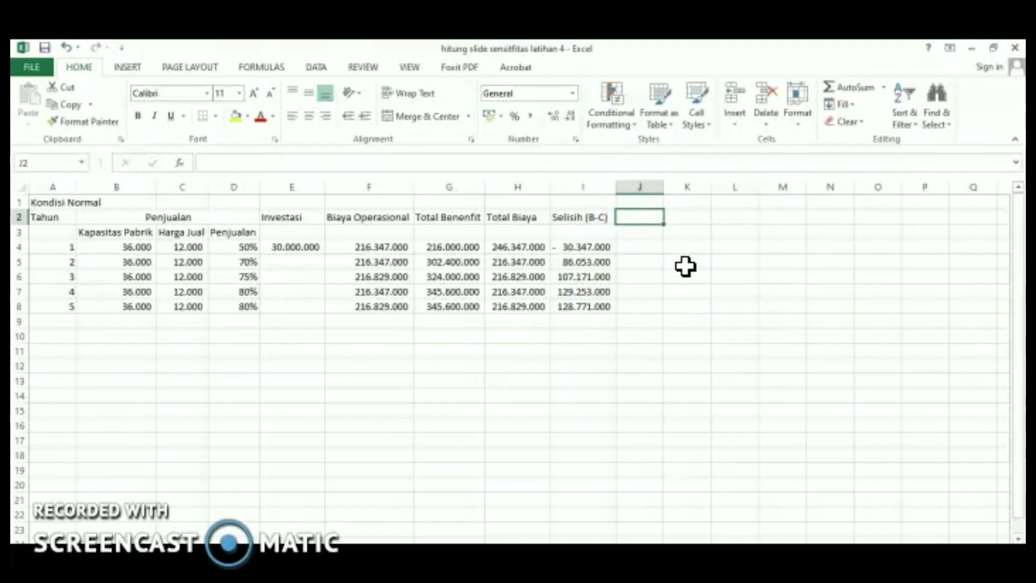
{"action": "type", "text": "df"}
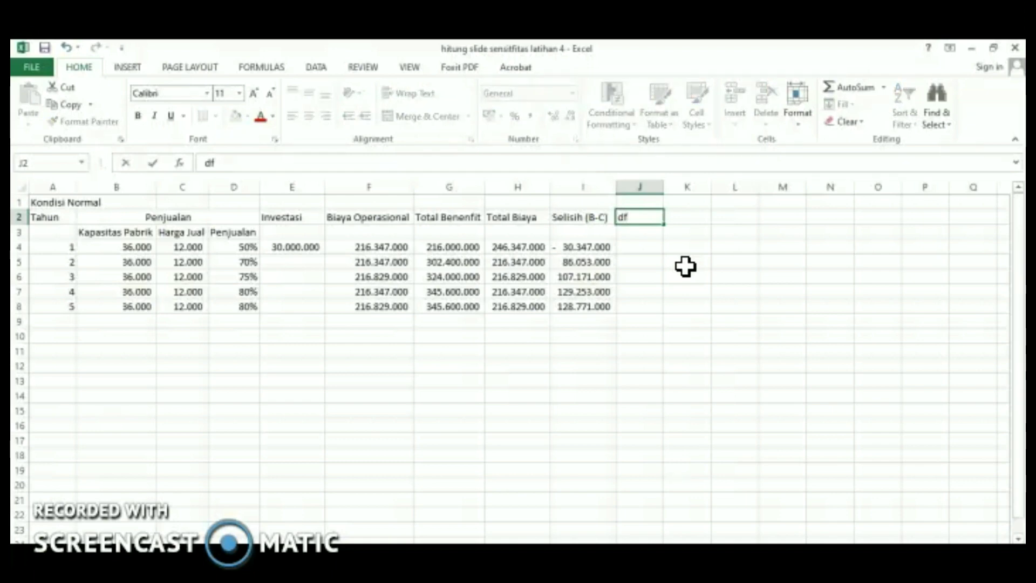
{"action": "left_click", "coordinate": [685, 266]}
{"action": "left_click", "coordinate": [639, 232]}
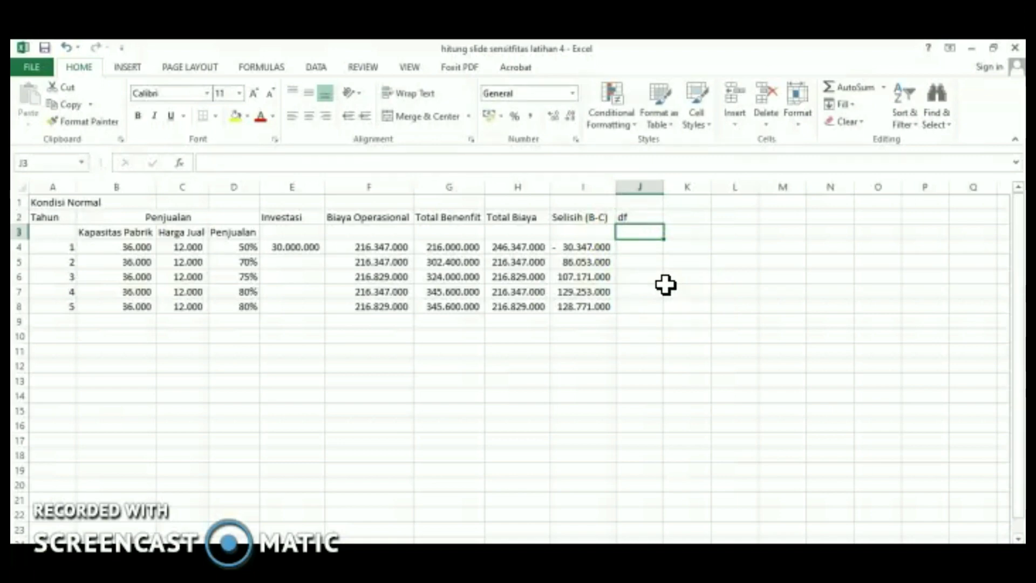
{"action": "type", "text": "18"}
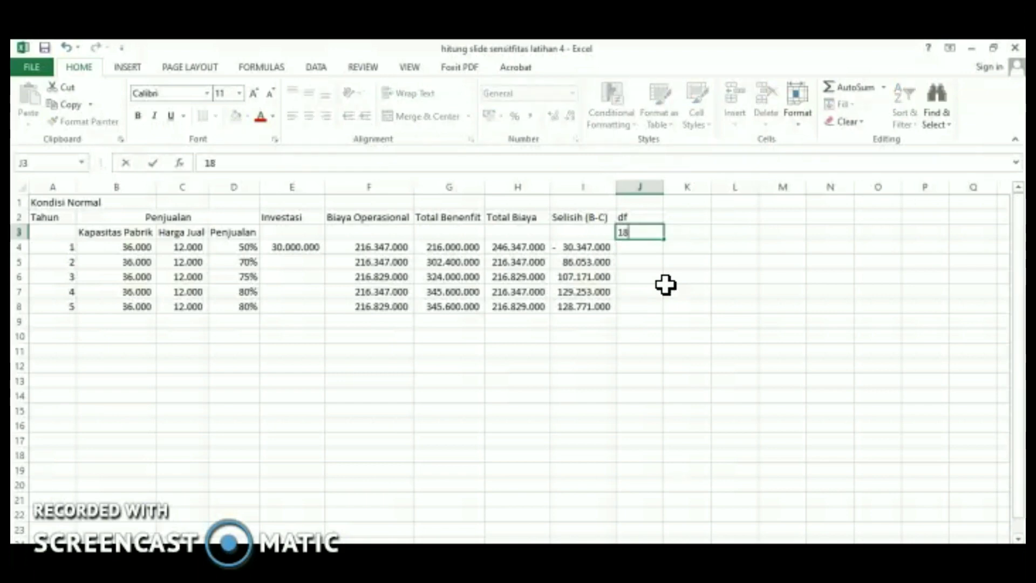
{"action": "type", "text": "%"}
{"action": "left_click", "coordinate": [665, 284]}
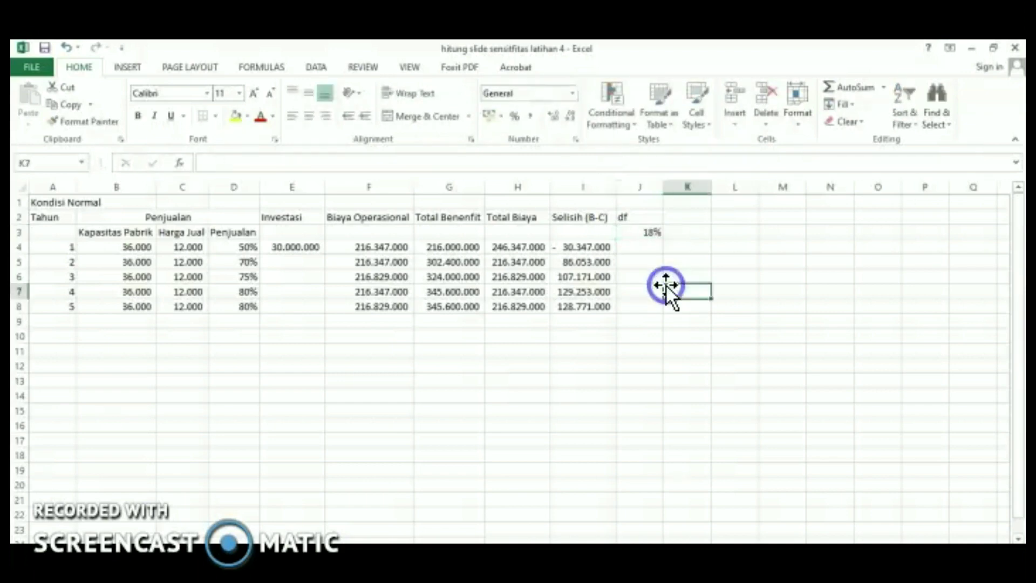
Calculate the year 1 discount factor in cell J4 with the formula =1/((1+$J$3)^A4), keeping the rate reference absolute.
{"action": "left_click", "coordinate": [655, 249]}
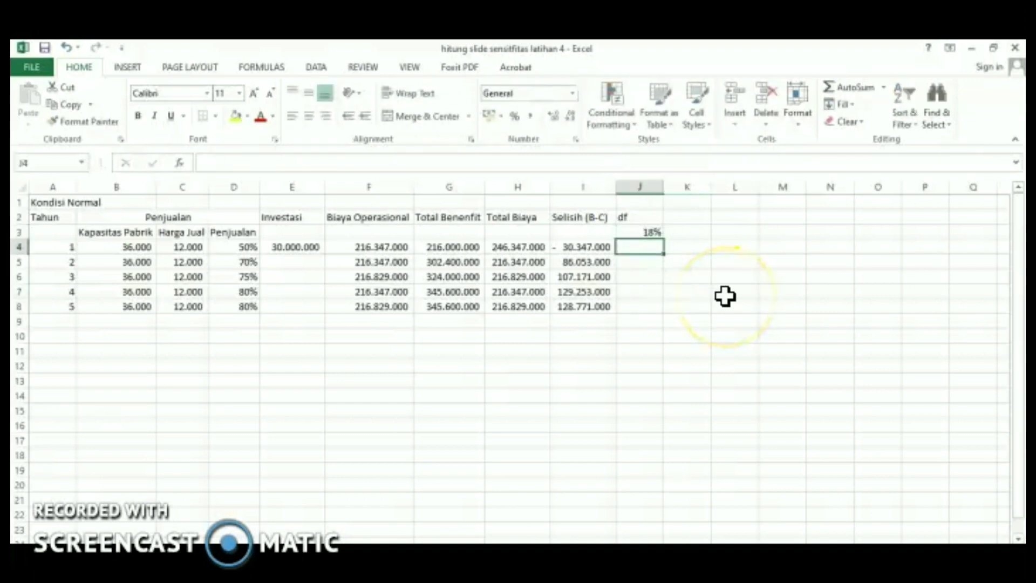
{"action": "type", "text": "="}
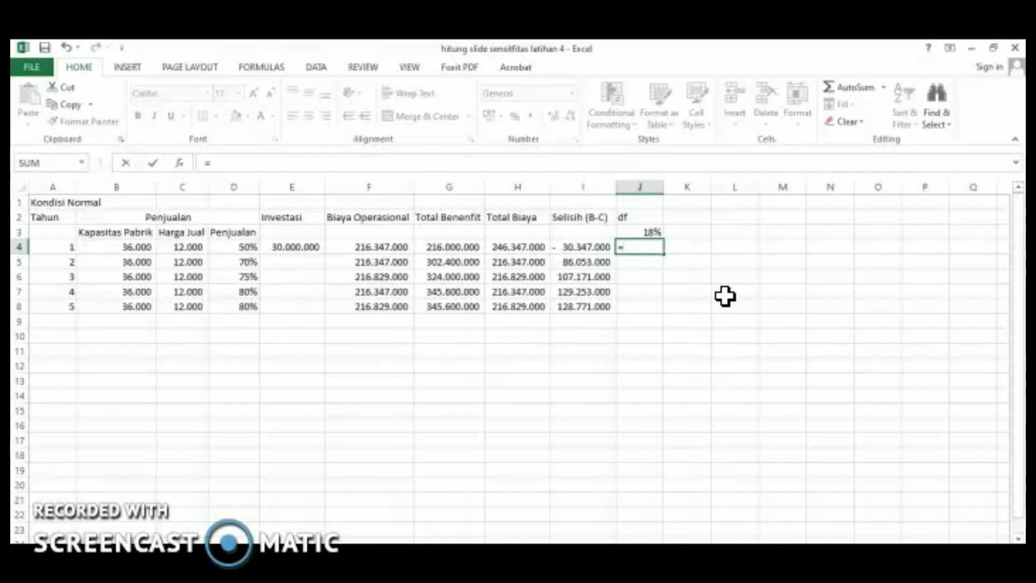
{"action": "type", "text": "1/((1+"}
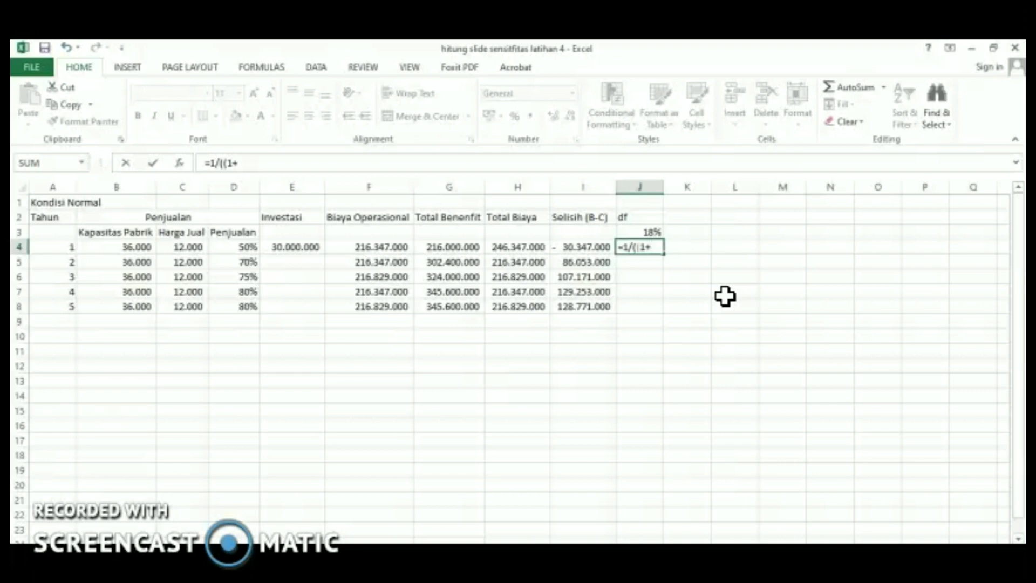
{"action": "left_click", "coordinate": [655, 231]}
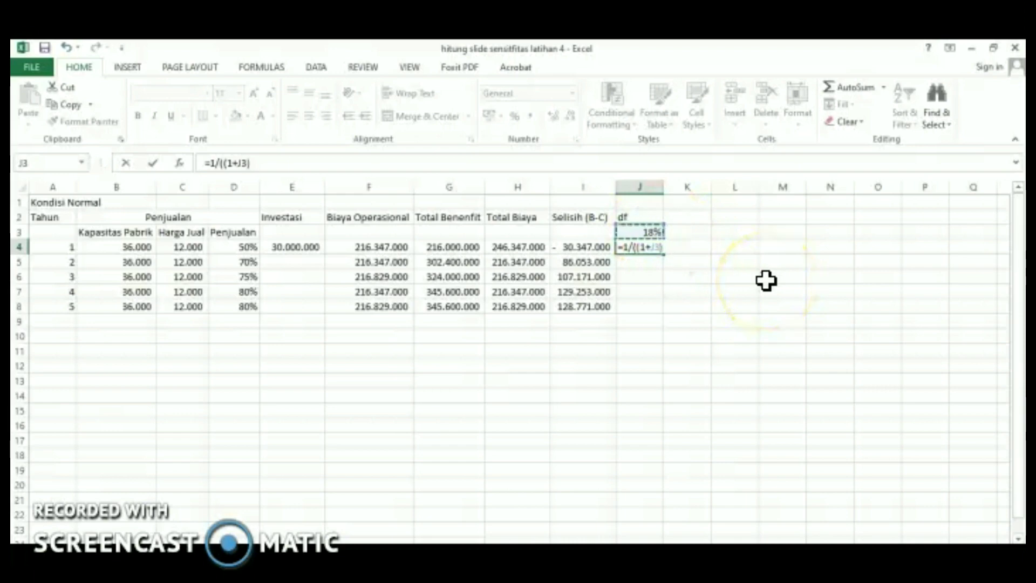
{"action": "type", "text": ")^"}
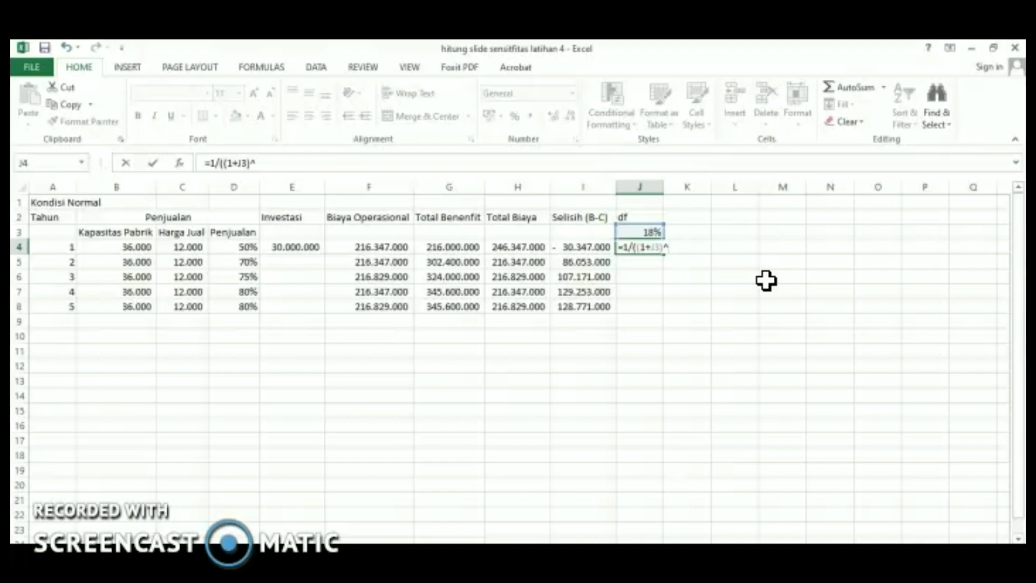
{"action": "left_click", "coordinate": [46, 247]}
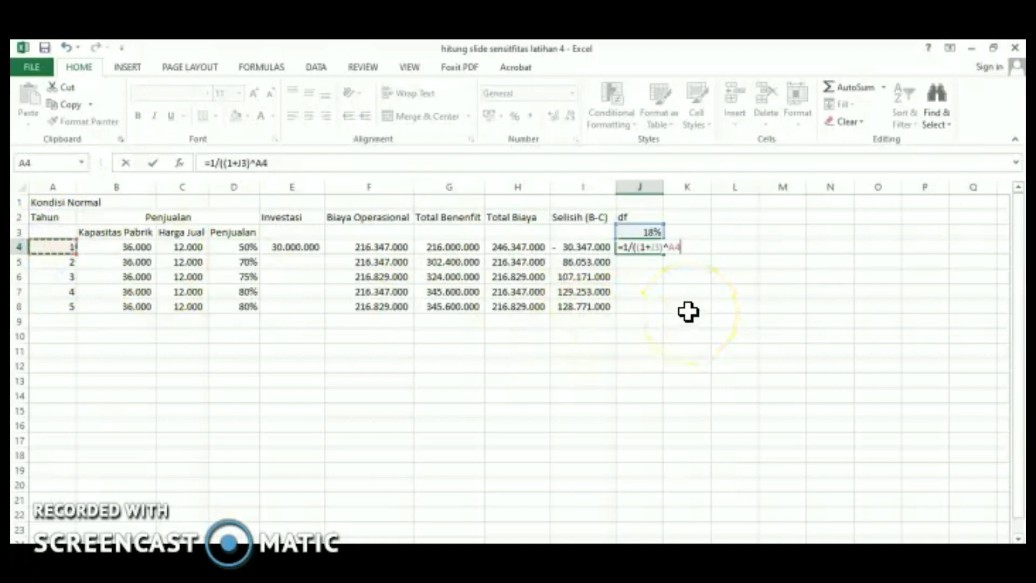
{"action": "type", "text": ")"}
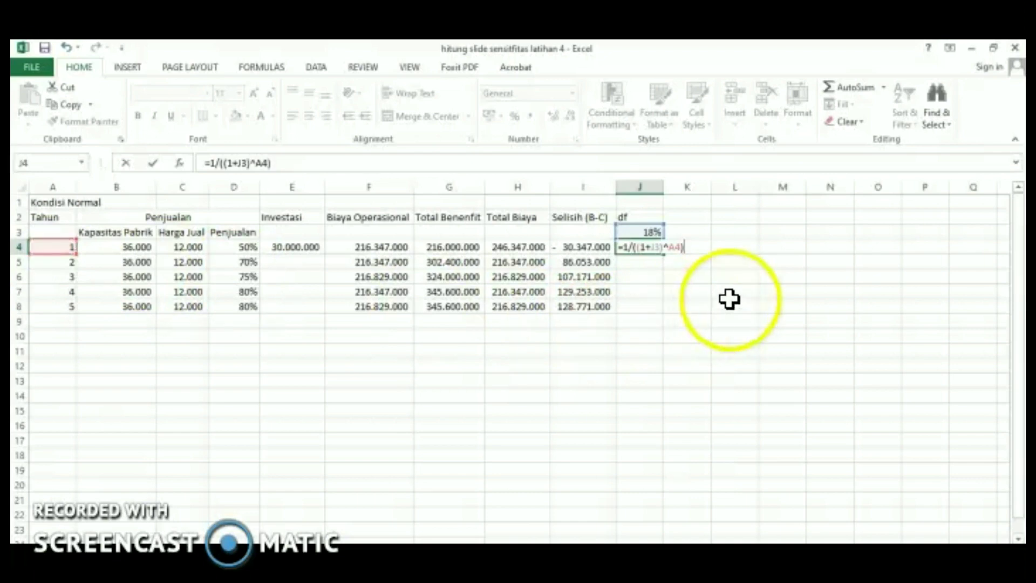
{"action": "left_click", "coordinate": [652, 248]}
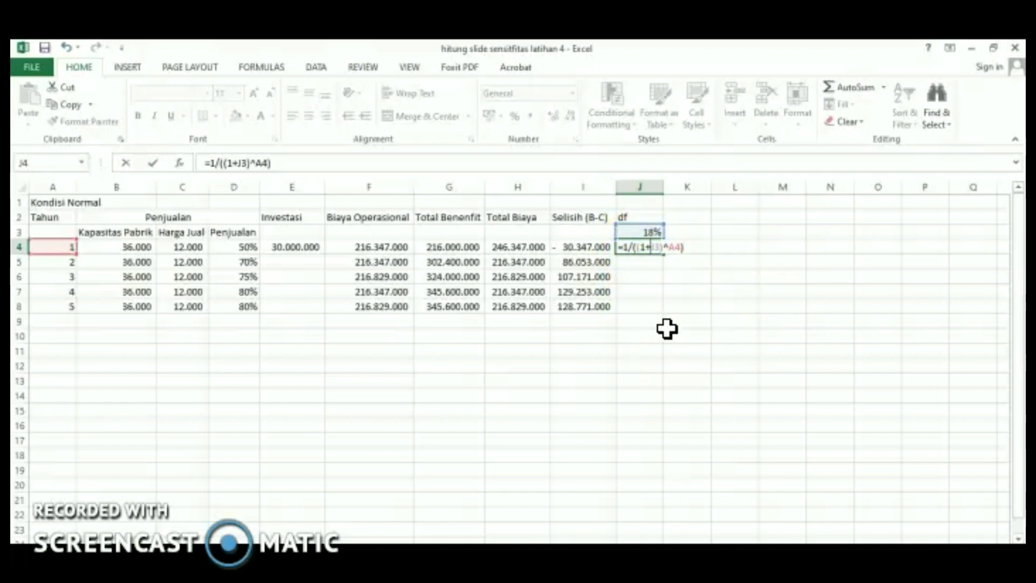
{"action": "type", "text": "$J"}
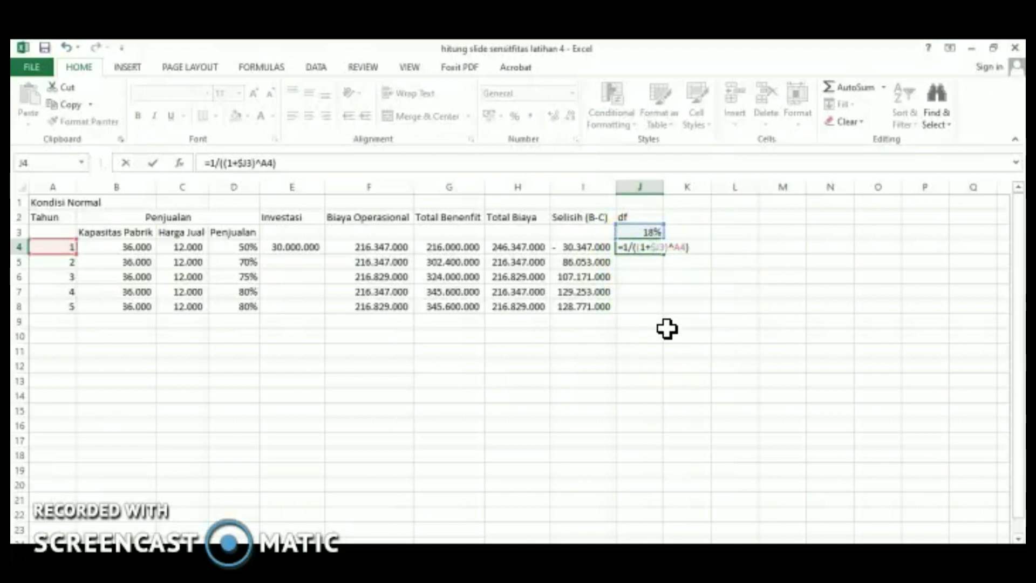
{"action": "type", "text": "$"}
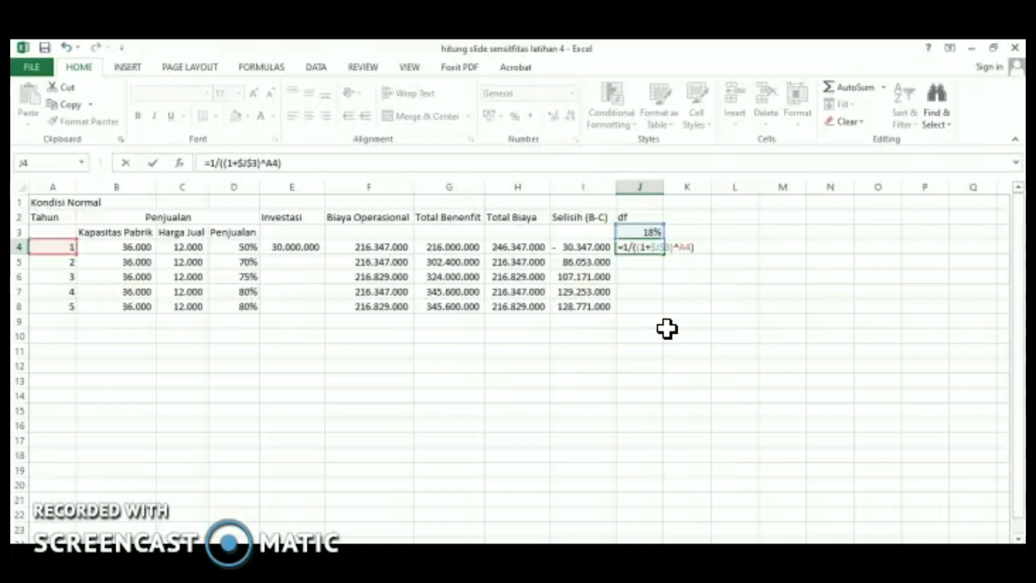
{"action": "key", "text": "Return"}
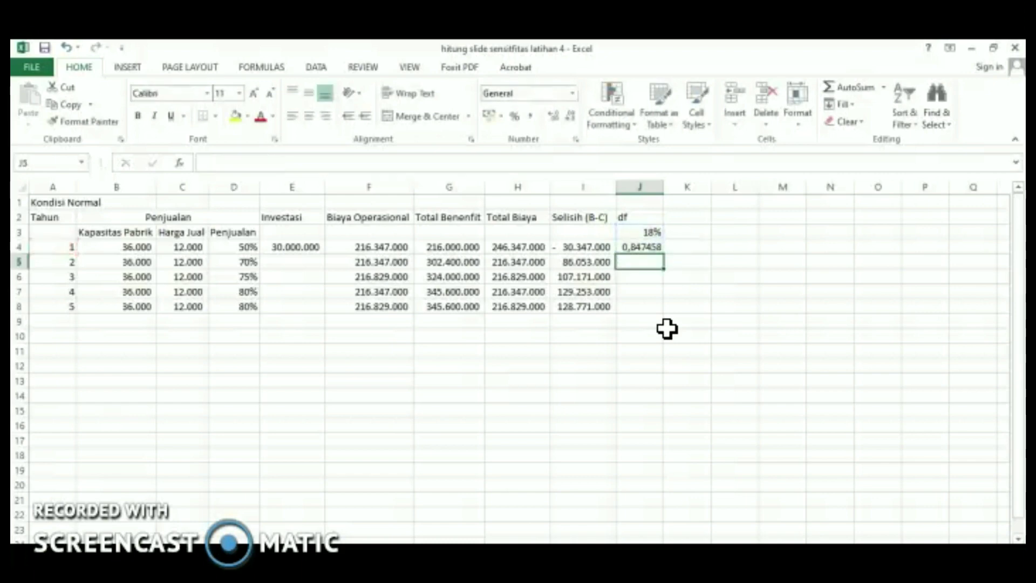
Fill the discount factor formula from cell J4 down to J8 for the remaining years.
{"action": "left_click", "coordinate": [651, 245]}
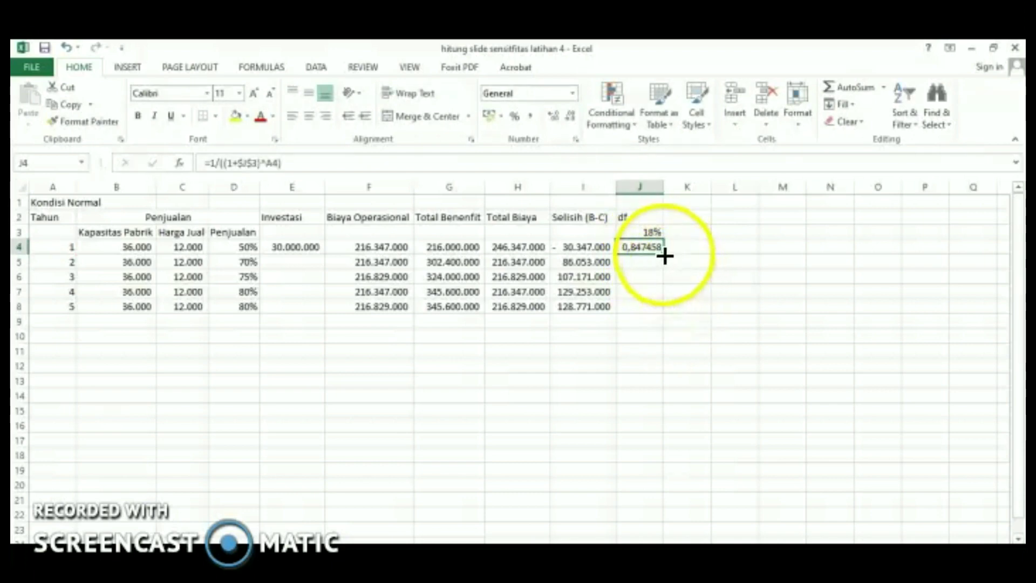
{"action": "left_click_drag", "start_coordinate": [664, 253], "coordinate": [670, 303]}
{"action": "left_click_drag", "start_coordinate": [663, 313], "coordinate": [663, 314]}
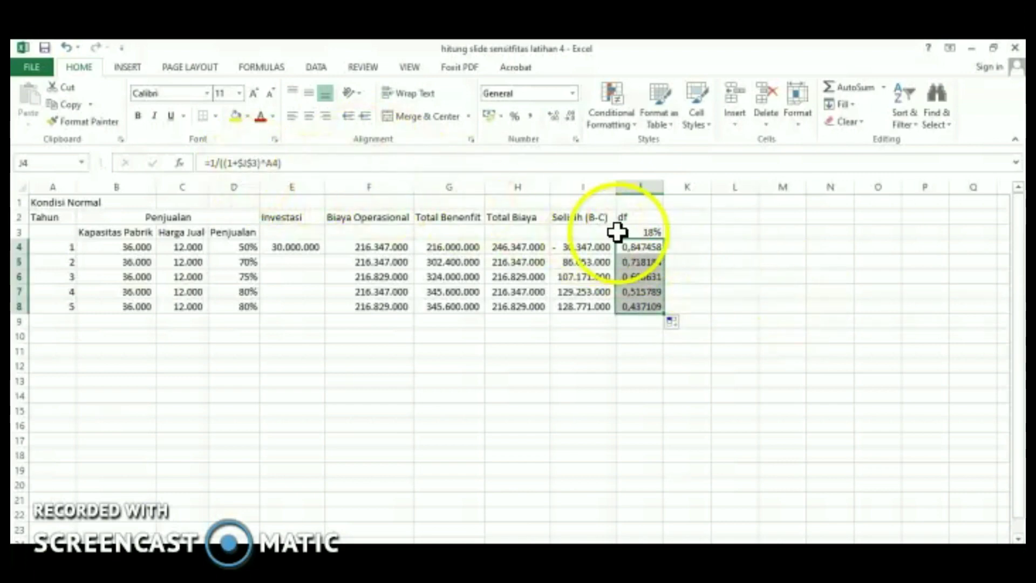
{"action": "left_click", "coordinate": [657, 233]}
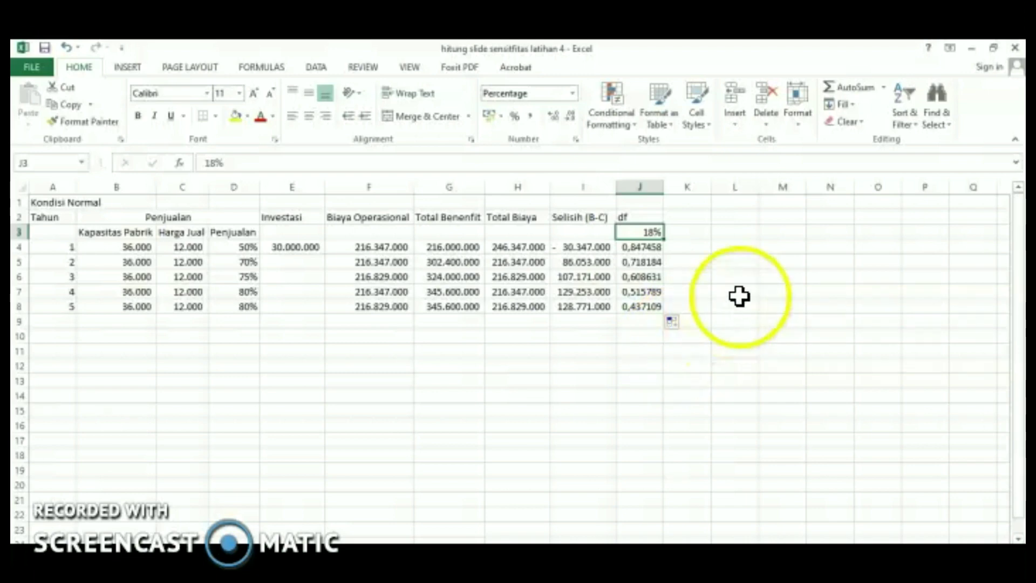
{"action": "left_click", "coordinate": [704, 235]}
{"action": "left_click", "coordinate": [716, 236]}
{"action": "left_click", "coordinate": [698, 234]}
{"action": "left_click", "coordinate": [731, 231]}
{"action": "left_click", "coordinate": [703, 231]}
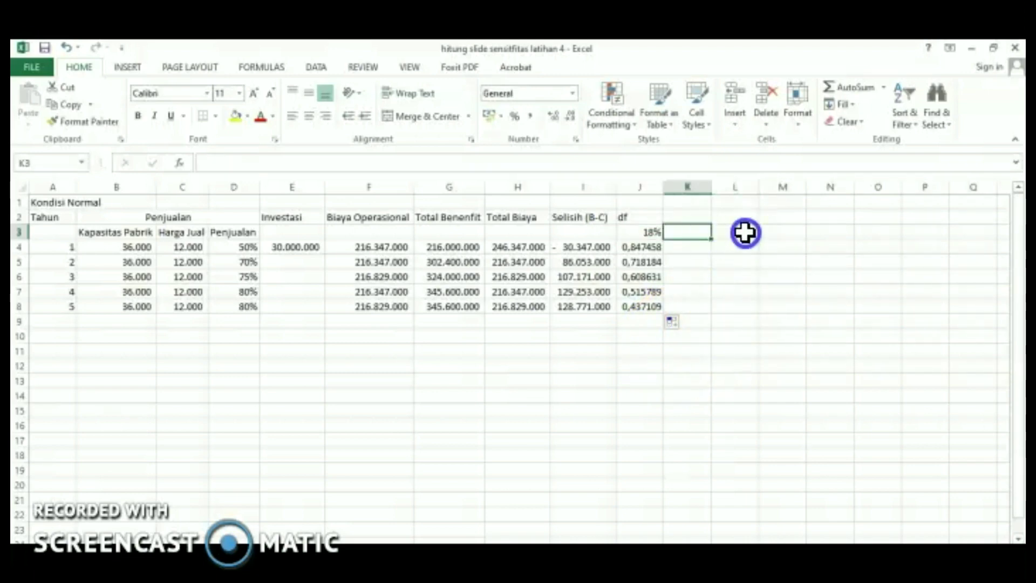
{"action": "left_click", "coordinate": [745, 232]}
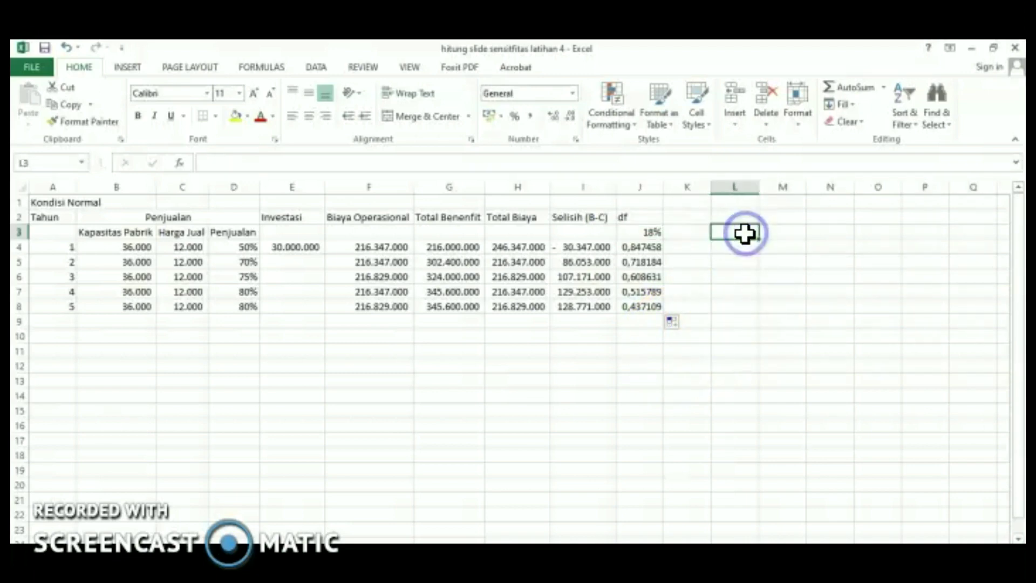
Enter the subheadings i1 in cell K3 and i2 in cell L3.
{"action": "left_click", "coordinate": [694, 232]}
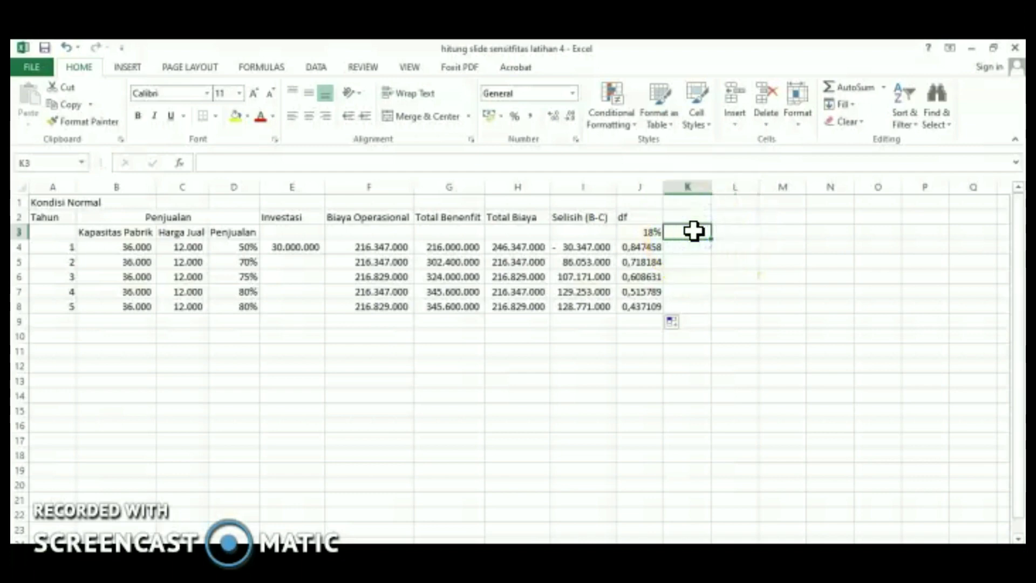
{"action": "double_click", "coordinate": [697, 232]}
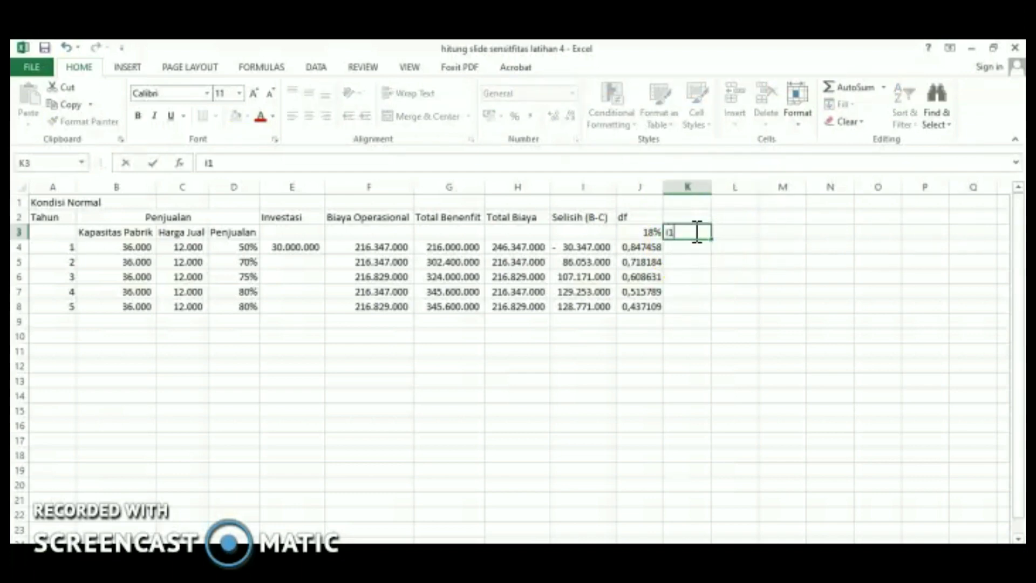
{"action": "key", "text": "Tab"}
{"action": "type", "text": "i2"}
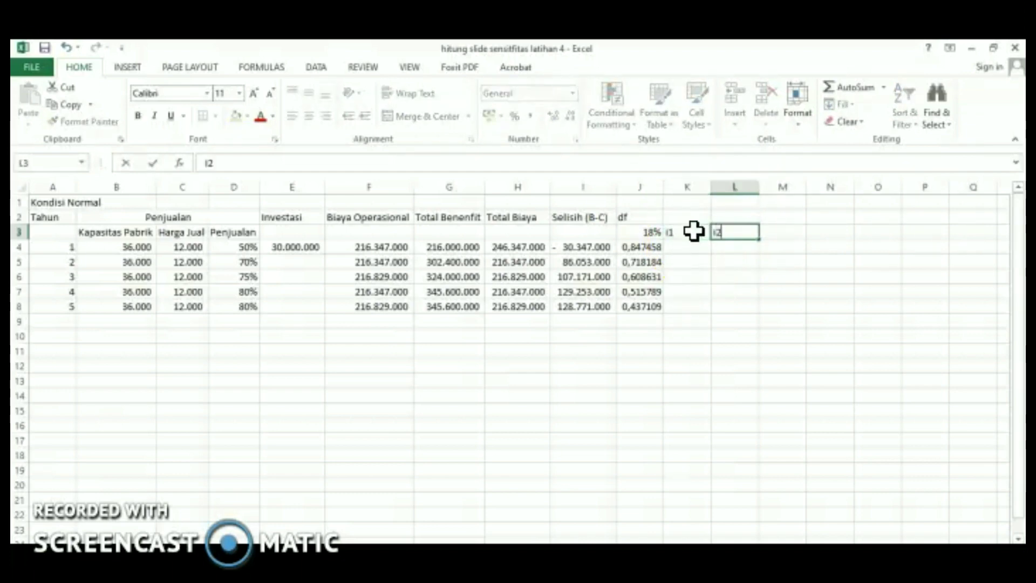
{"action": "key", "text": "Tab"}
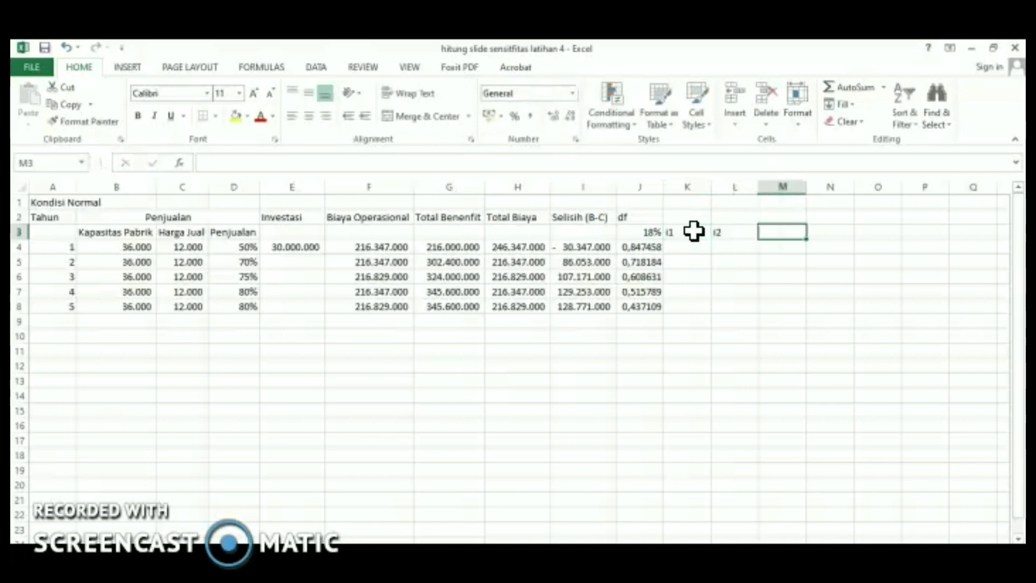
Add the heading NPV in cell M2 and link cell M3 to the discount rate in J3.
{"action": "left_click", "coordinate": [783, 216]}
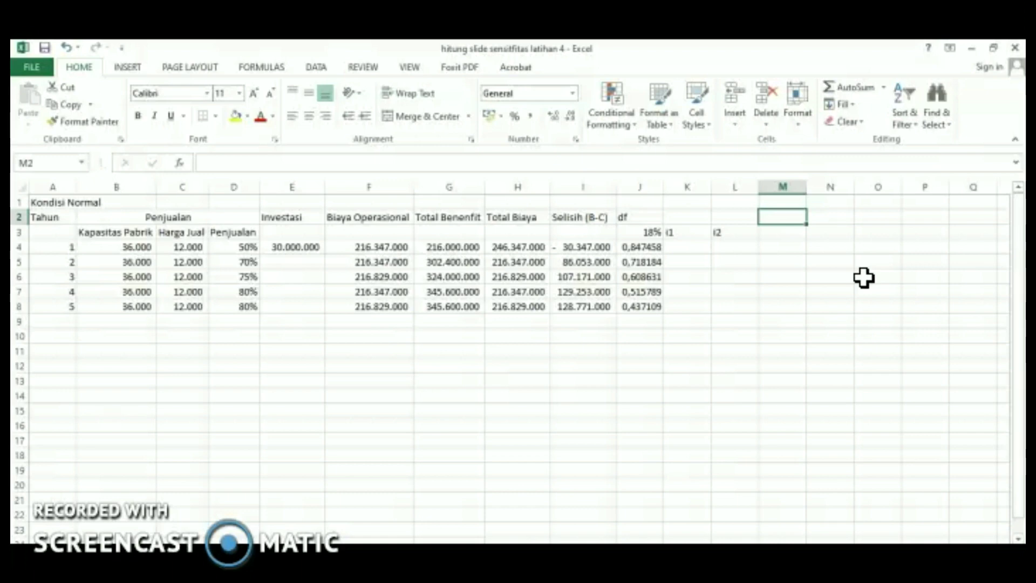
{"action": "type", "text": "NPV"}
{"action": "key", "text": "Return"}
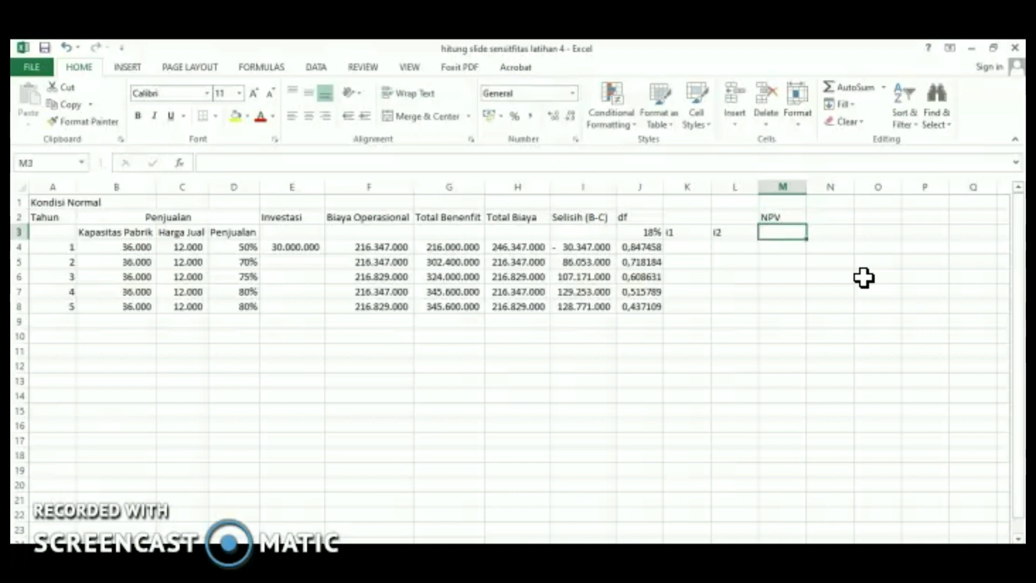
{"action": "type", "text": "="}
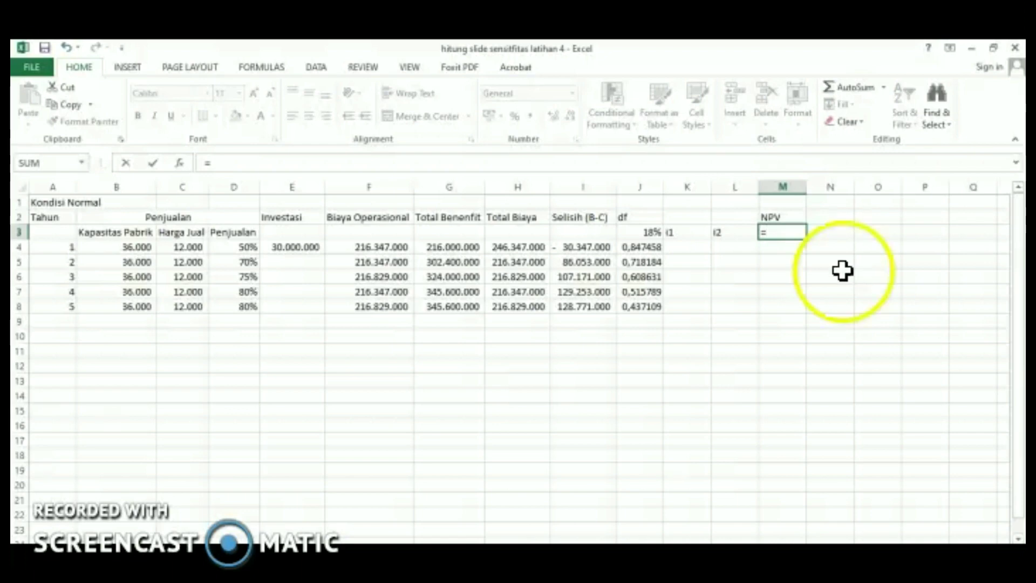
{"action": "left_click", "coordinate": [651, 235]}
{"action": "key", "text": "Return"}
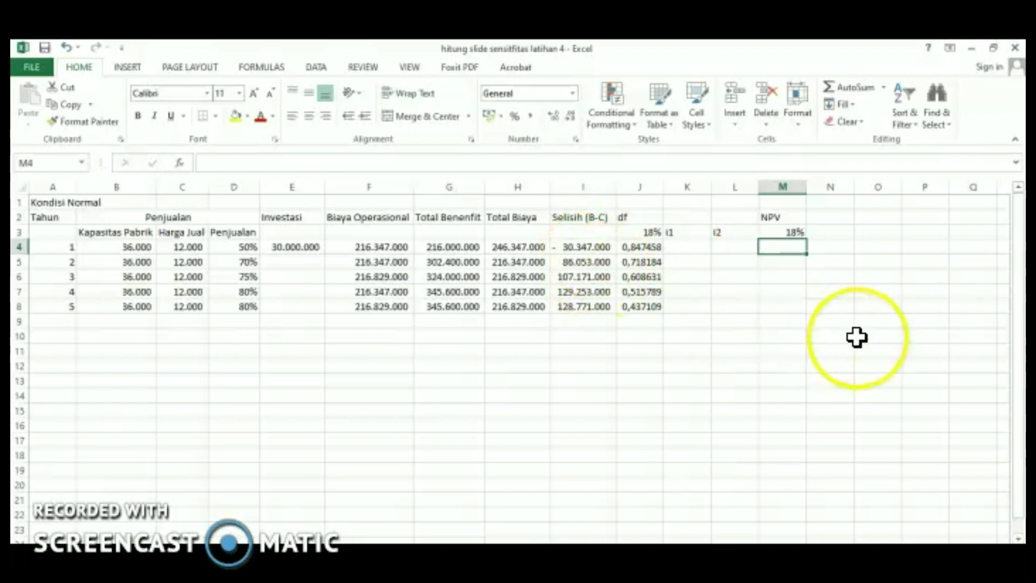
Calculate the year 1 present value in cell M4 with the formula =J4*I4.
{"action": "type", "text": "="}
{"action": "left_click", "coordinate": [633, 247]}
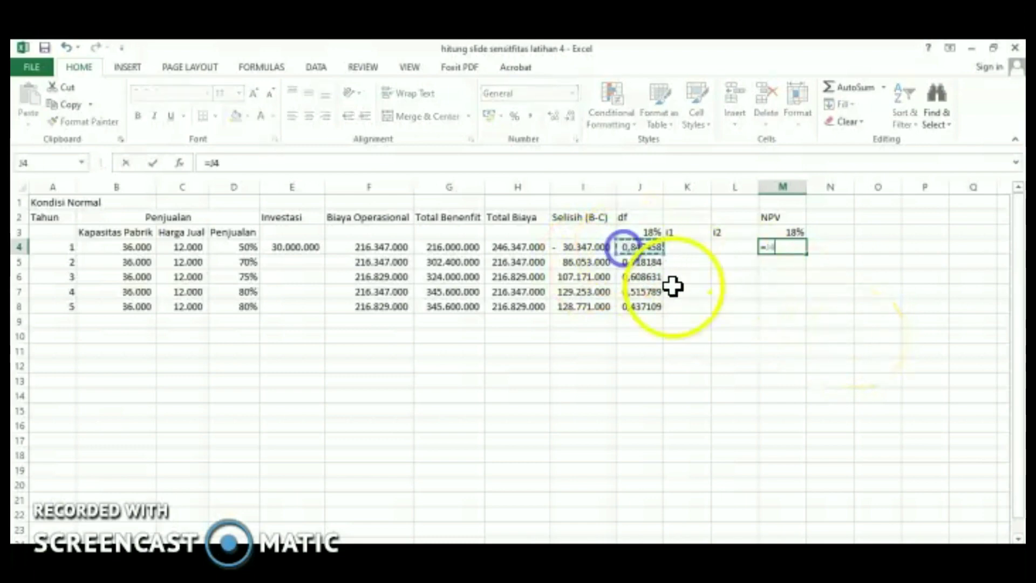
{"action": "type", "text": "*"}
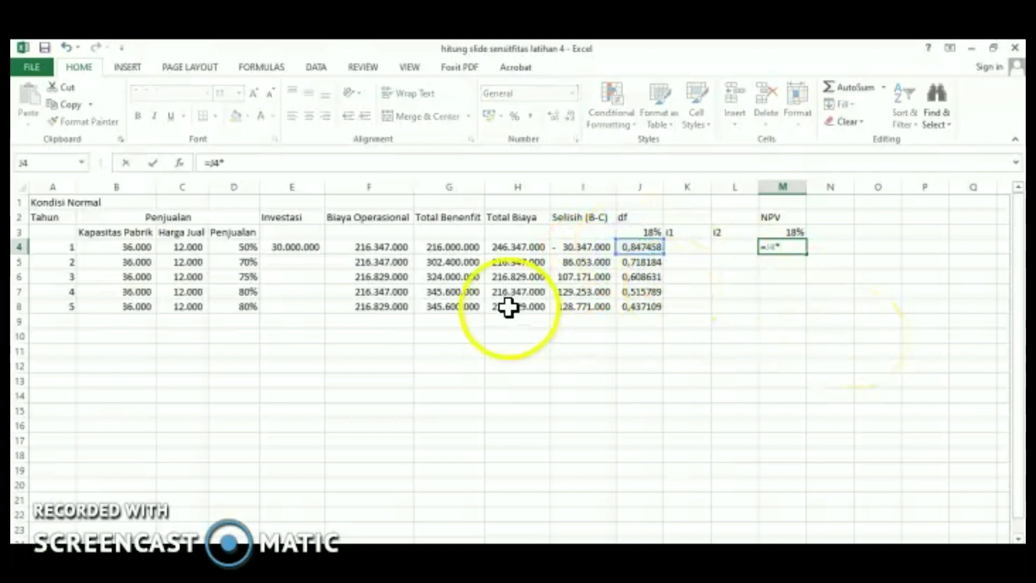
{"action": "left_click", "coordinate": [583, 247]}
{"action": "key", "text": "Return"}
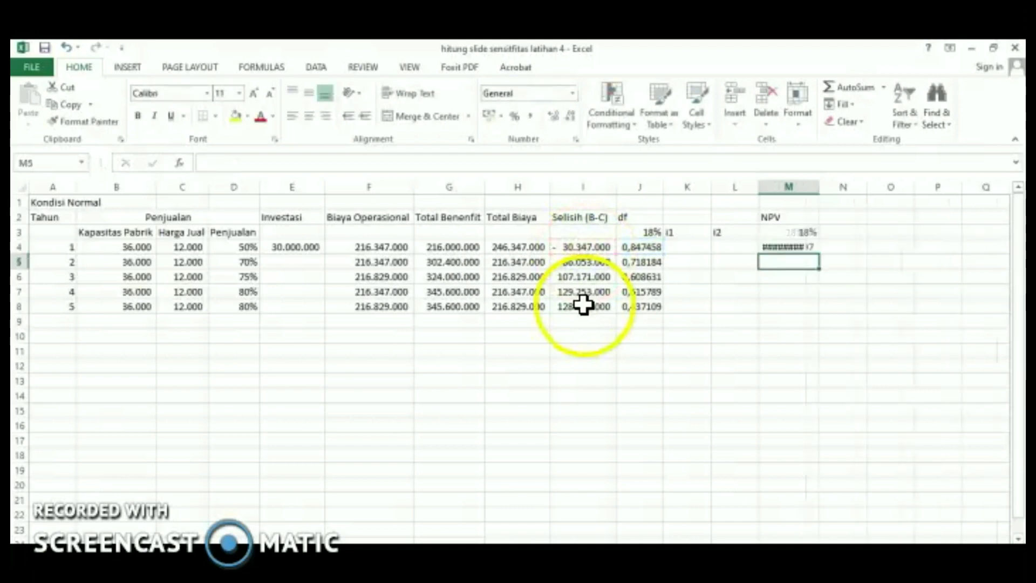
Show cell M4 with two decimal places and fill its formula down to M8 for the remaining years.
{"action": "left_click", "coordinate": [804, 248]}
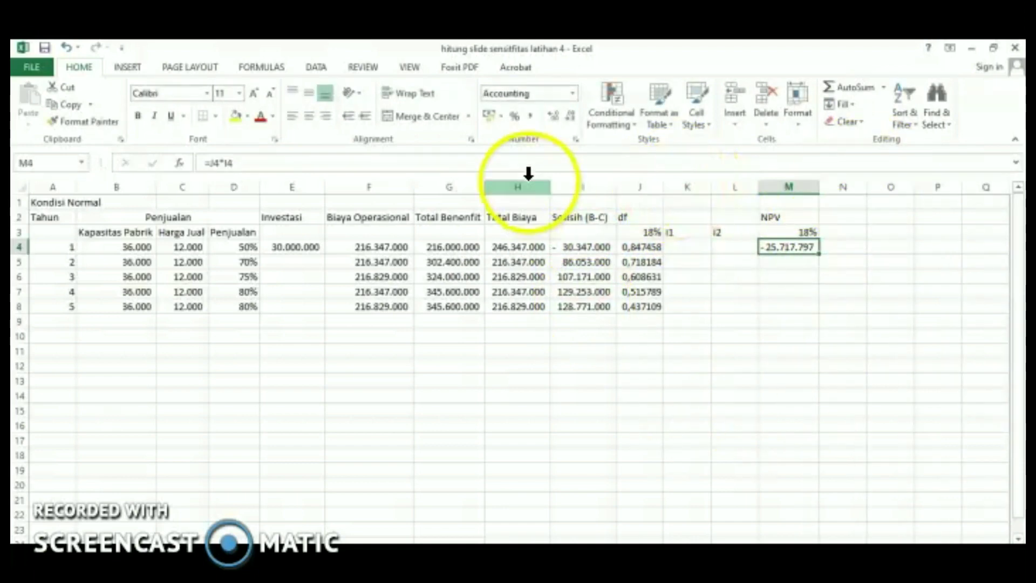
{"action": "left_click", "coordinate": [554, 118]}
{"action": "left_click", "coordinate": [555, 121]}
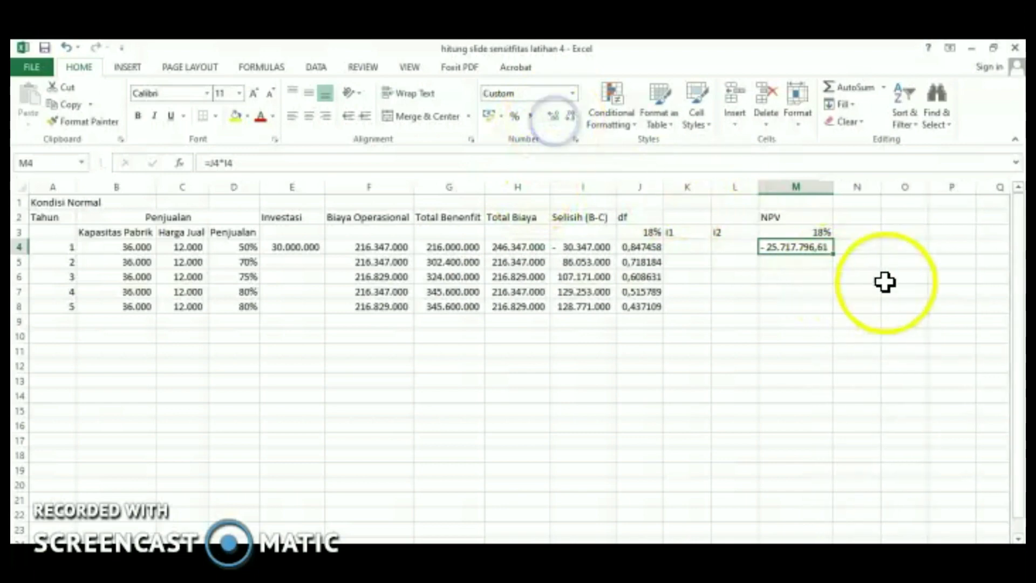
{"action": "left_click_drag", "start_coordinate": [832, 255], "coordinate": [825, 310]}
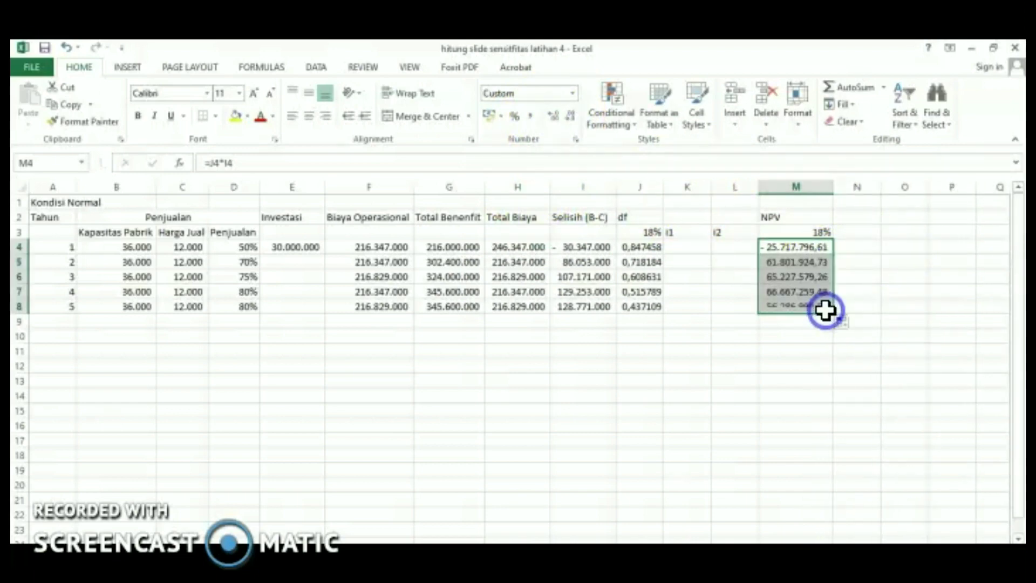
{"action": "left_click", "coordinate": [874, 274]}
Total the yearly present values in cell M9 with the formula =SUM(M4:M8), leaving the rate in M3 out.
{"action": "left_click", "coordinate": [807, 322]}
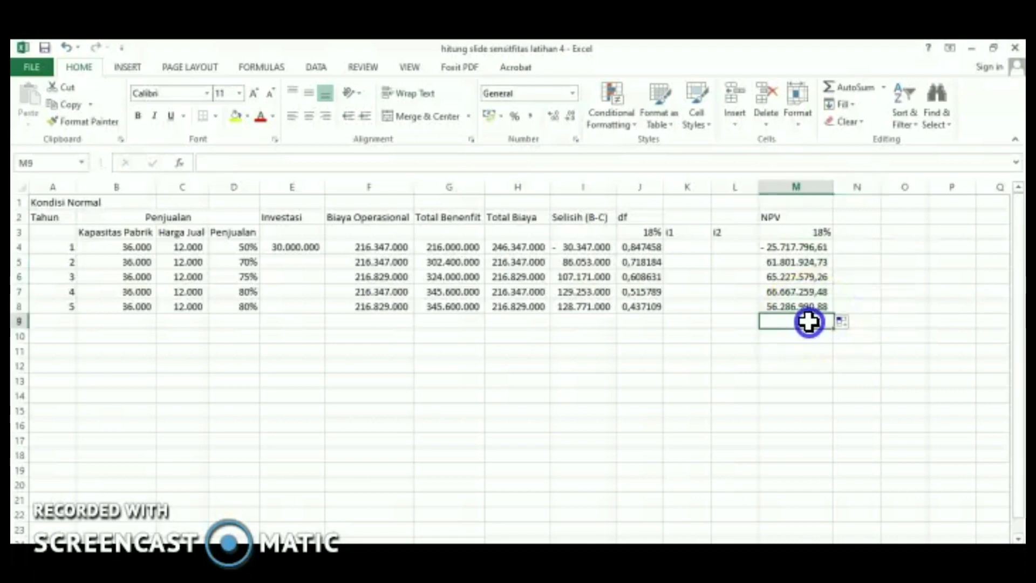
{"action": "left_click", "coordinate": [847, 86]}
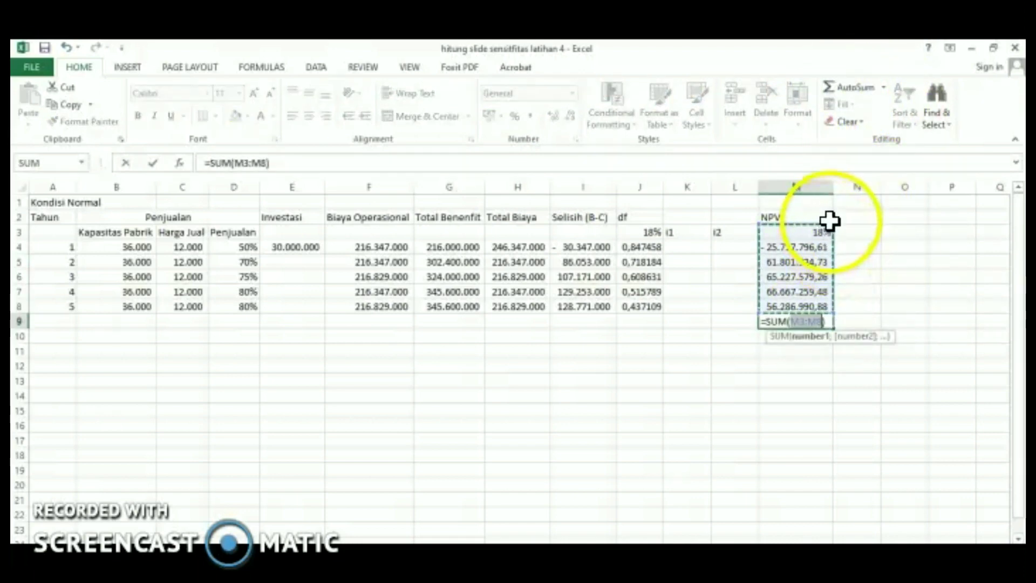
{"action": "left_click_drag", "start_coordinate": [829, 245], "coordinate": [825, 306]}
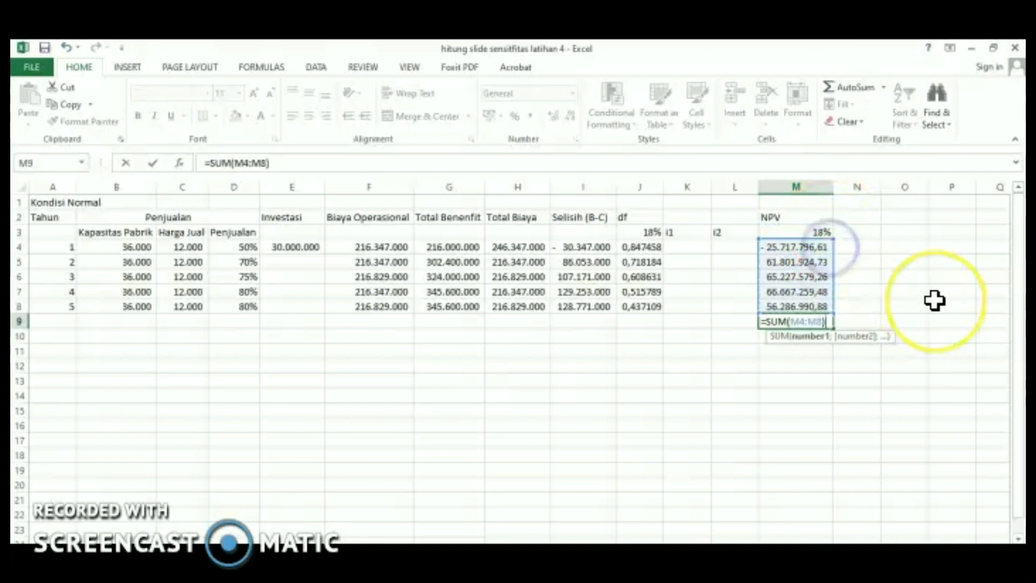
{"action": "key", "text": "Return"}
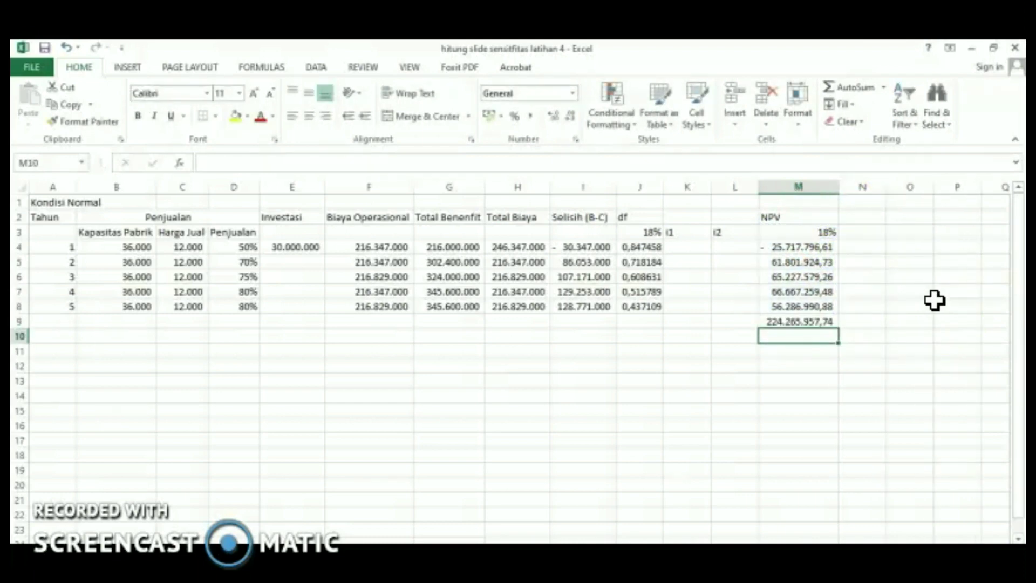
{"action": "left_click", "coordinate": [955, 336]}
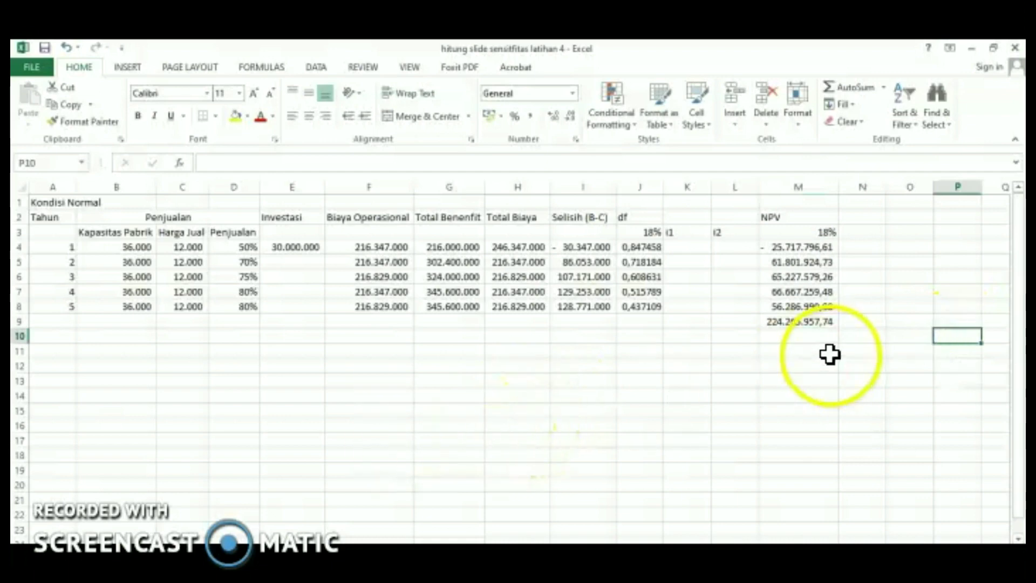
Merge and center the NPV heading across M2:O2 and the df heading across J2:L2.
{"action": "left_click_drag", "start_coordinate": [807, 217], "coordinate": [922, 215]}
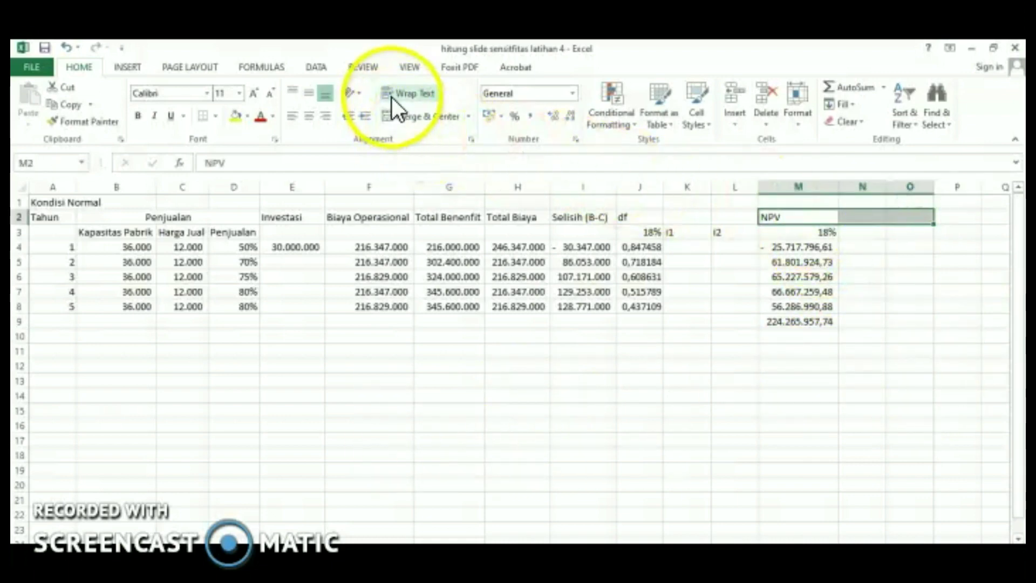
{"action": "left_click", "coordinate": [403, 116]}
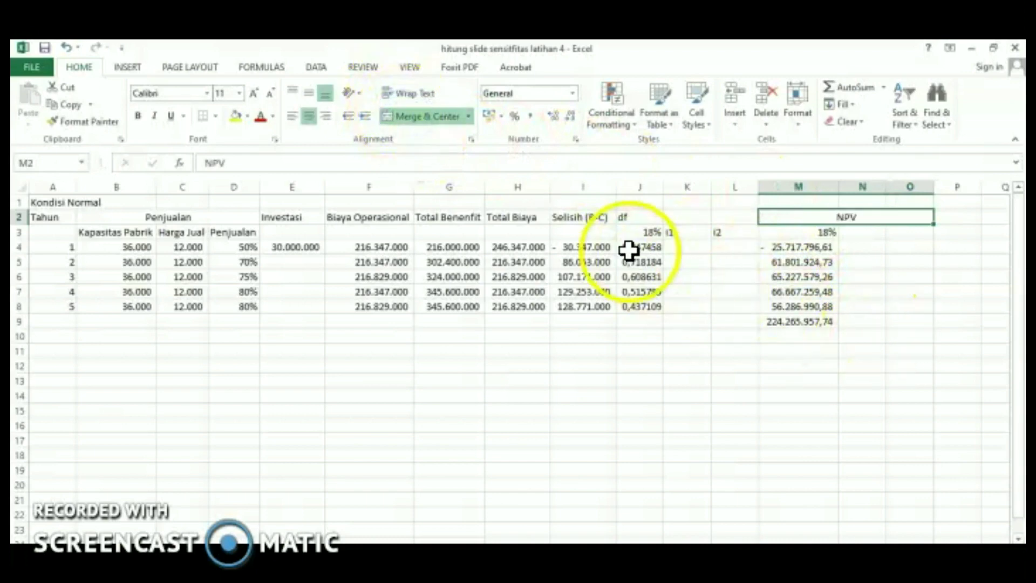
{"action": "left_click_drag", "start_coordinate": [631, 217], "coordinate": [713, 215]}
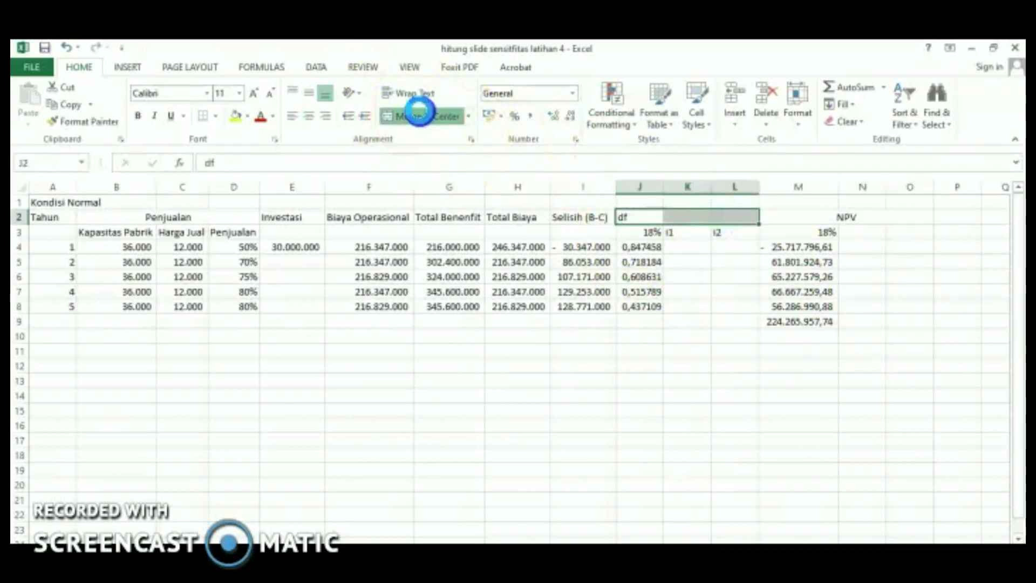
{"action": "left_click", "coordinate": [419, 114]}
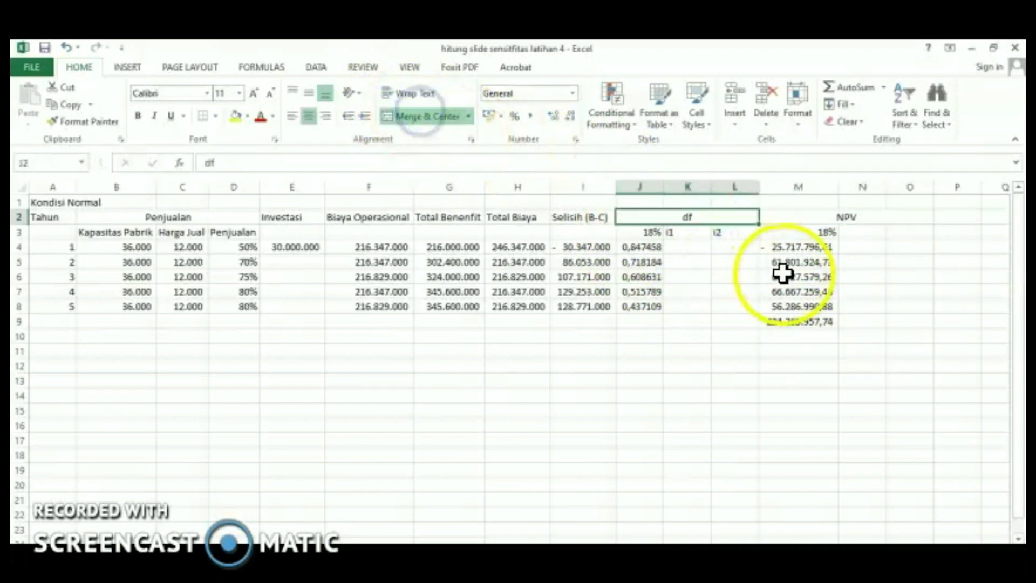
{"action": "left_click", "coordinate": [803, 366]}
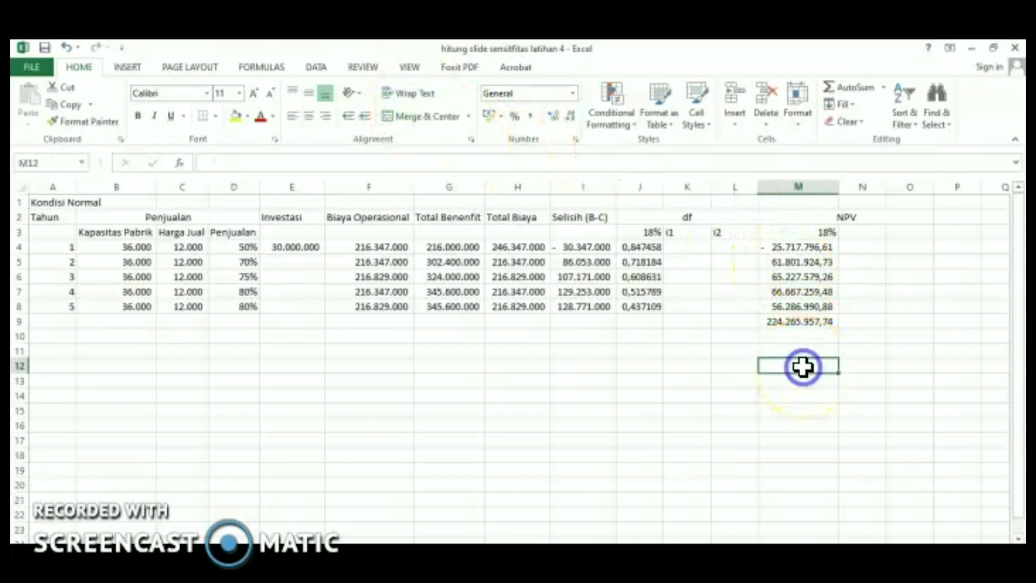
Replace the i1 label in cell K3 with the formula =L3-5%.
{"action": "left_click", "coordinate": [733, 235]}
{"action": "left_click", "coordinate": [690, 234]}
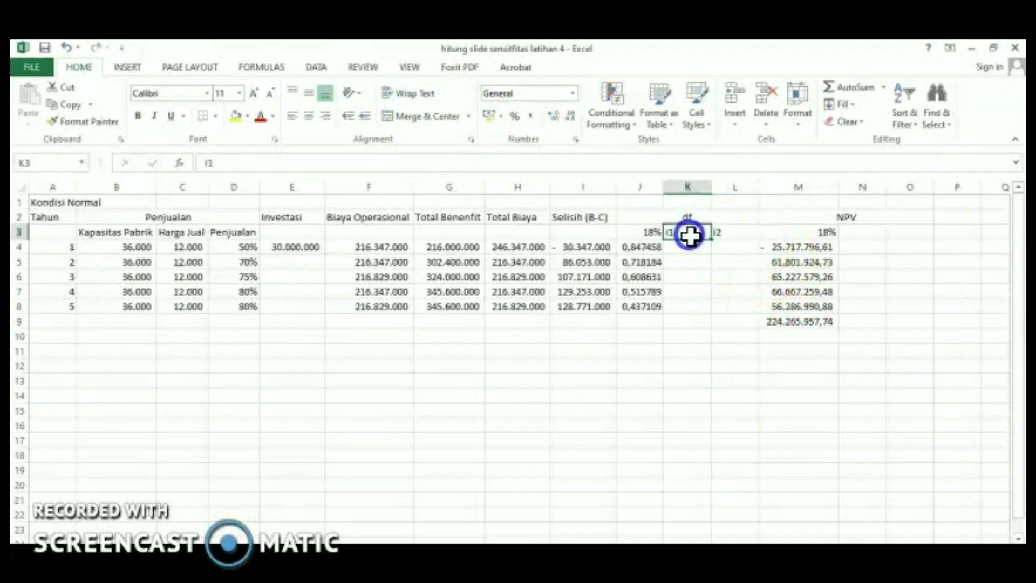
{"action": "left_click", "coordinate": [730, 233]}
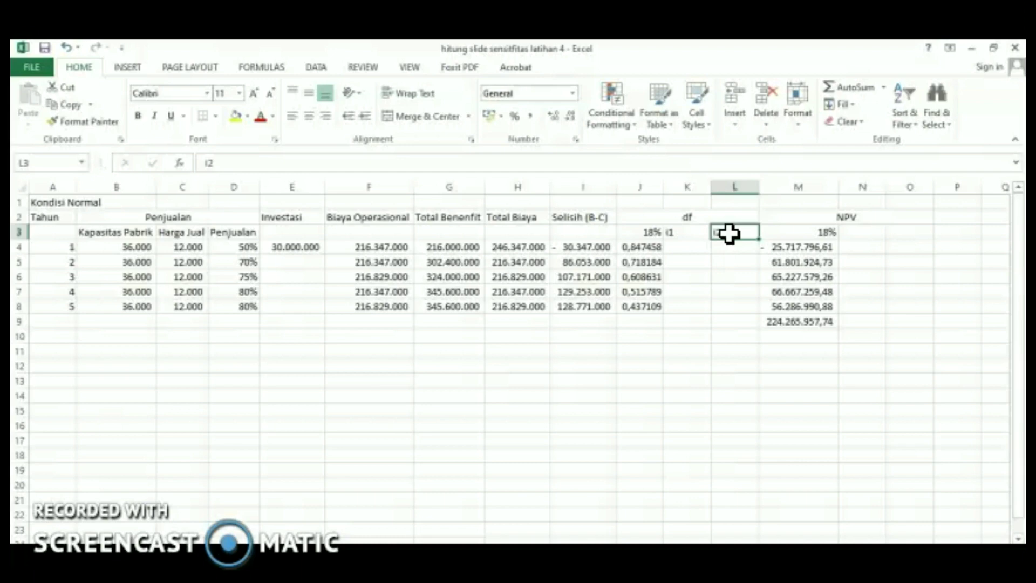
{"action": "left_click", "coordinate": [682, 234]}
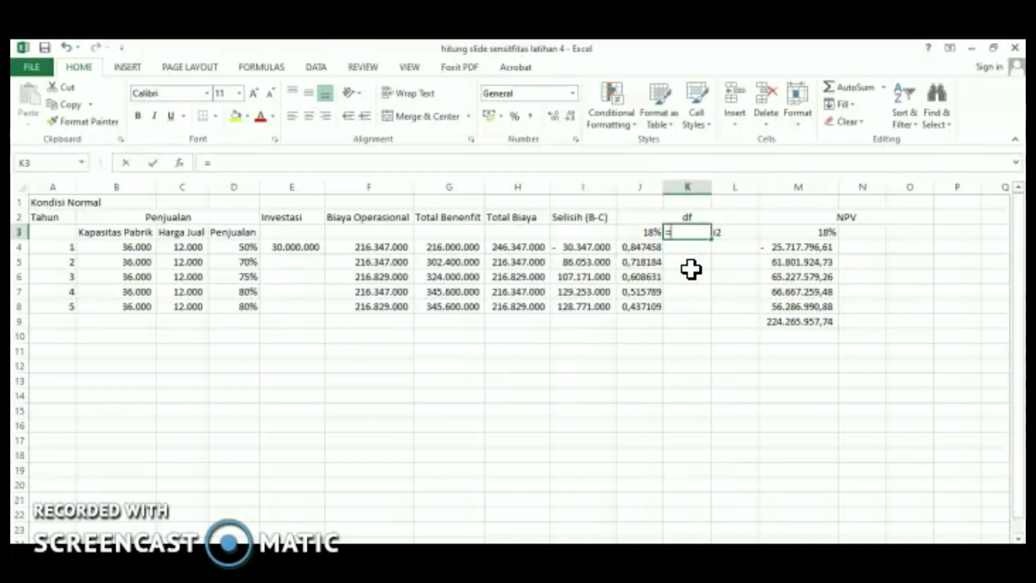
{"action": "key", "text": "Right"}
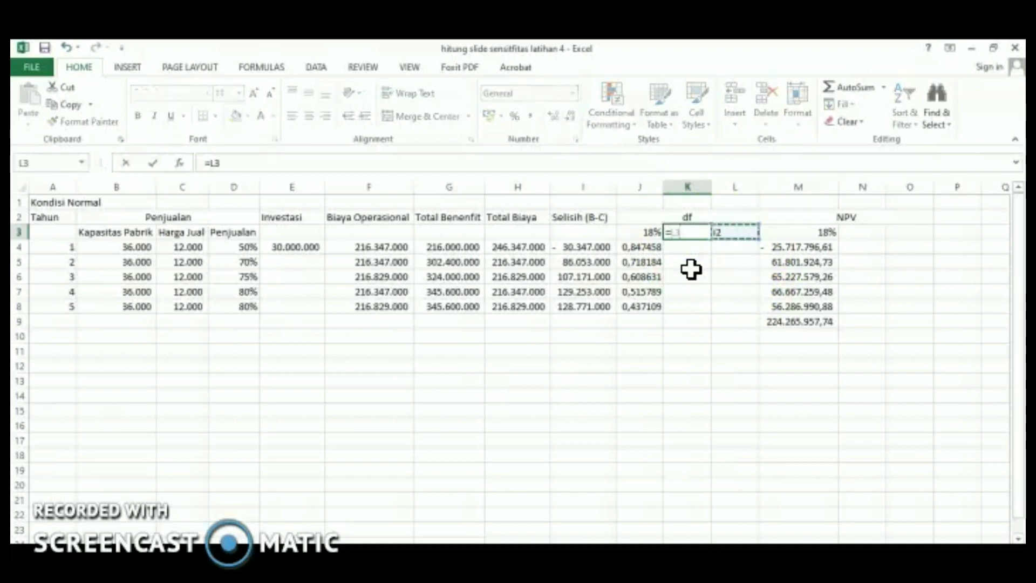
{"action": "type", "text": "-5"}
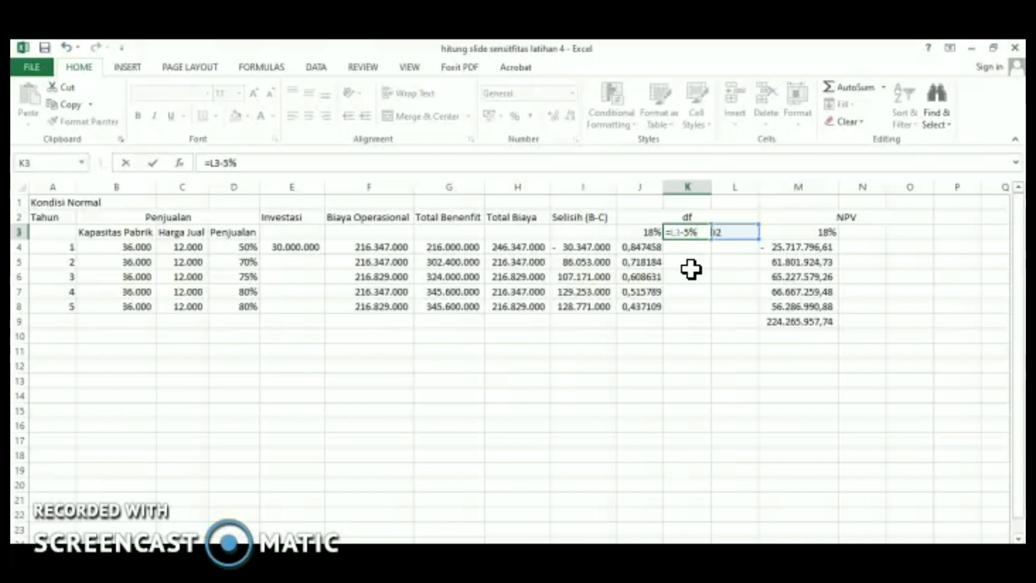
{"action": "key", "text": "Return"}
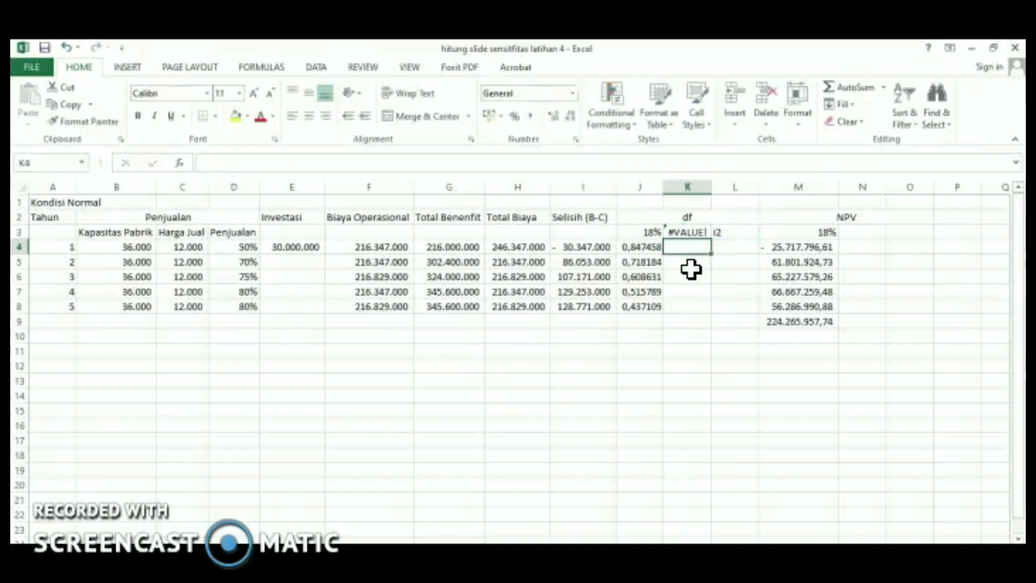
{"action": "left_click", "coordinate": [698, 233]}
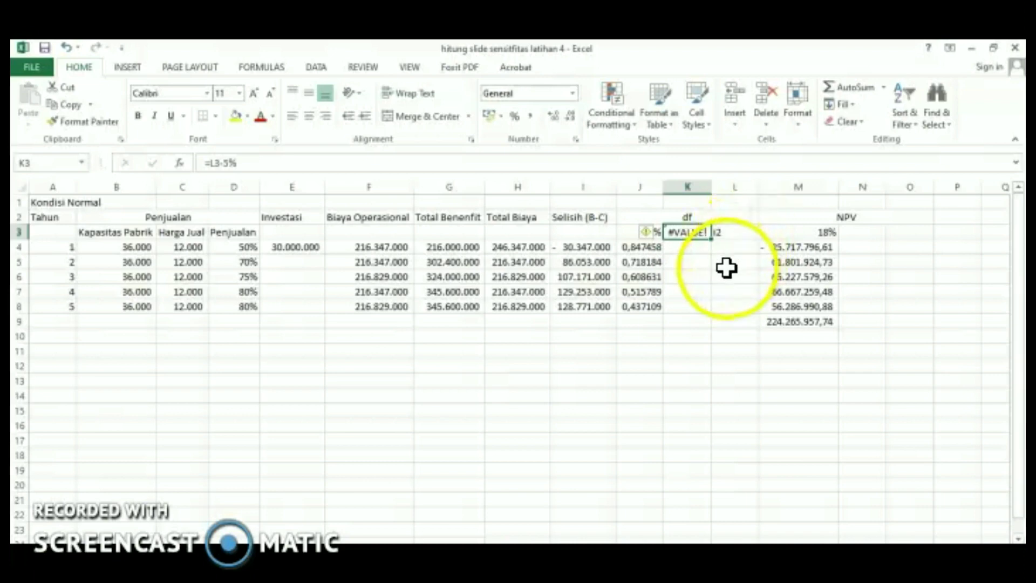
{"action": "left_click", "coordinate": [699, 277]}
{"action": "left_click", "coordinate": [732, 237]}
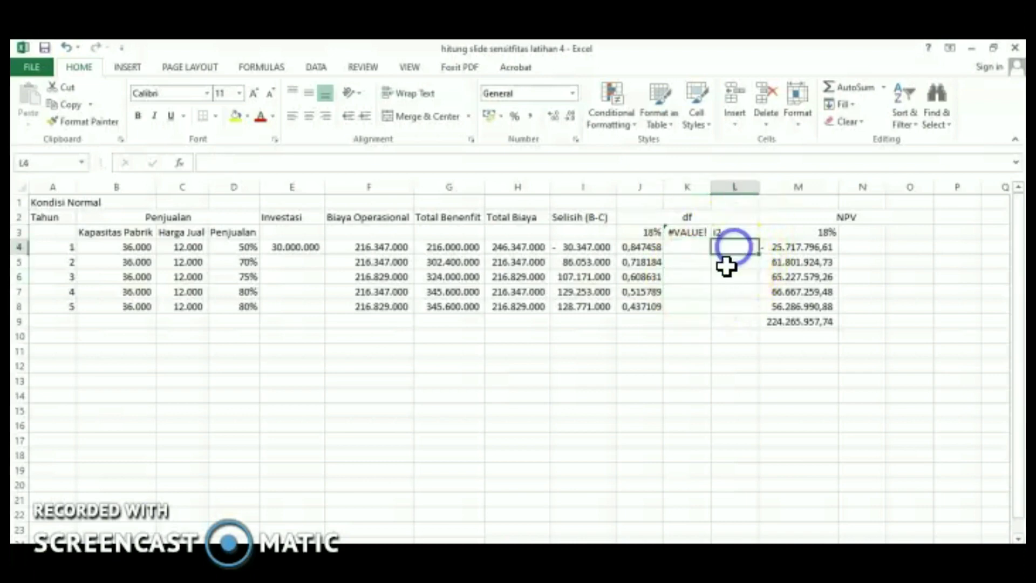
{"action": "left_click", "coordinate": [730, 233]}
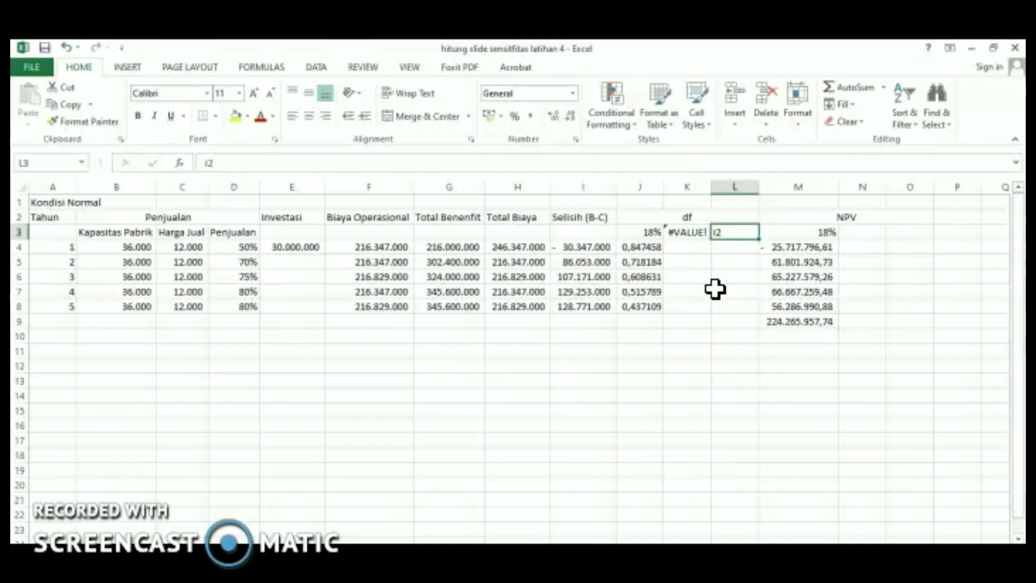
Link cell N3 under the NPV heading to the i1 rate in cell K3.
{"action": "left_click", "coordinate": [867, 232]}
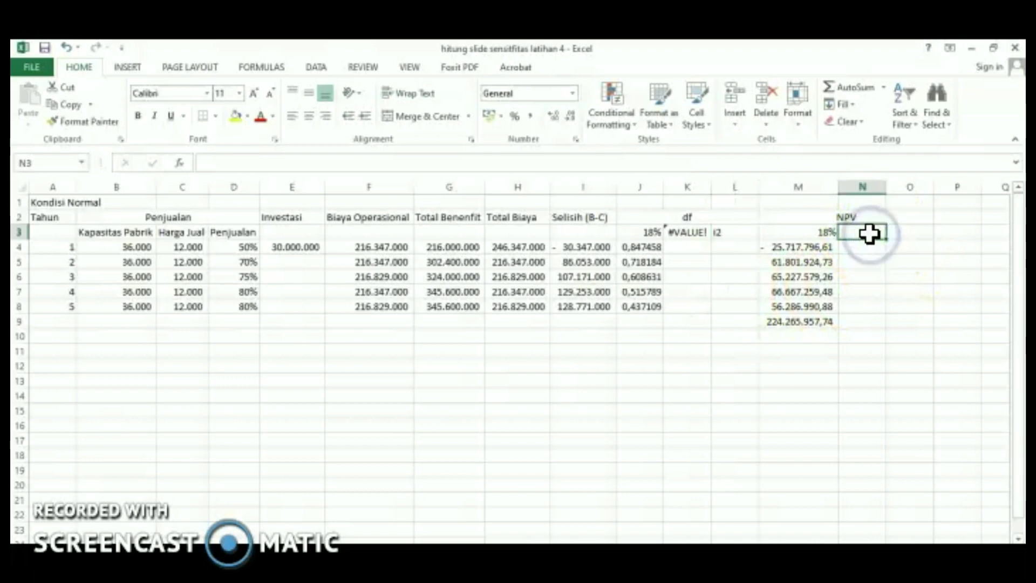
{"action": "type", "text": "="}
{"action": "key", "text": "Left"}
{"action": "key", "text": "Left"}
{"action": "key", "text": "Left"}
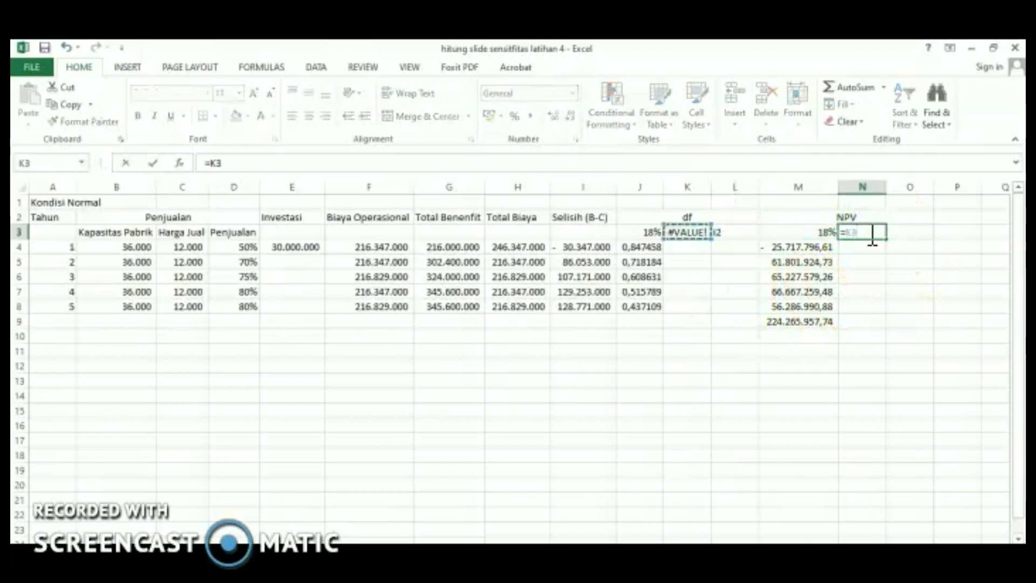
{"action": "type", "text": "="}
{"action": "key", "text": "Tab"}
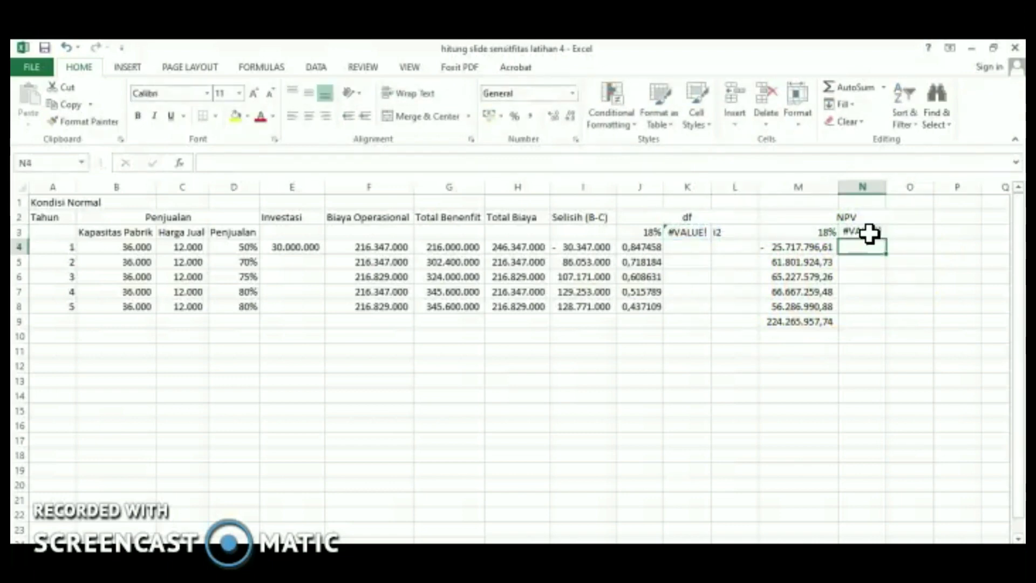
Link cell O3 under the NPV heading to the i2 label in cell L3.
{"action": "type", "text": "="}
{"action": "key", "text": "Left"}
{"action": "key", "text": "Left"}
{"action": "key", "text": "Left"}
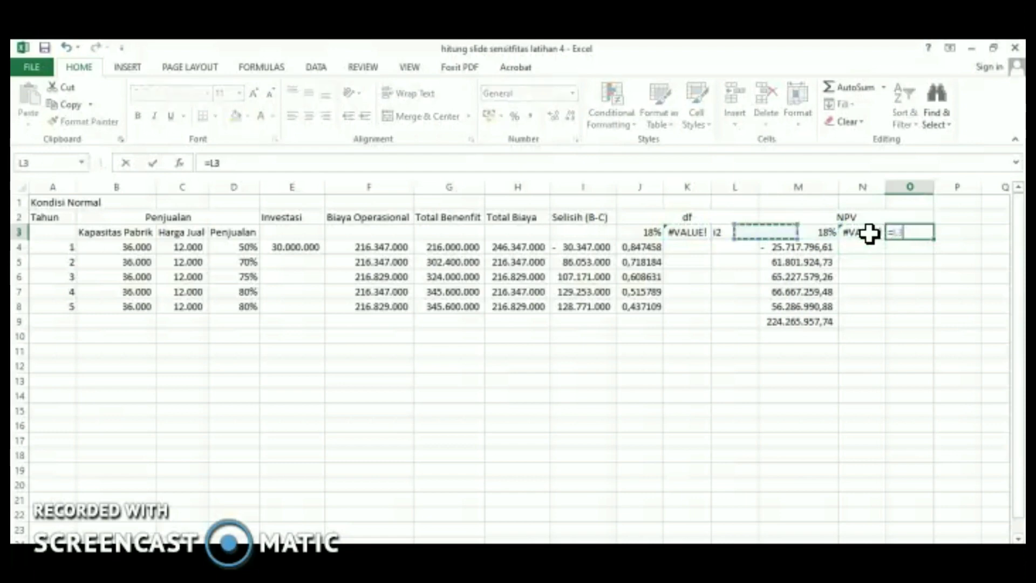
{"action": "key", "text": "Return"}
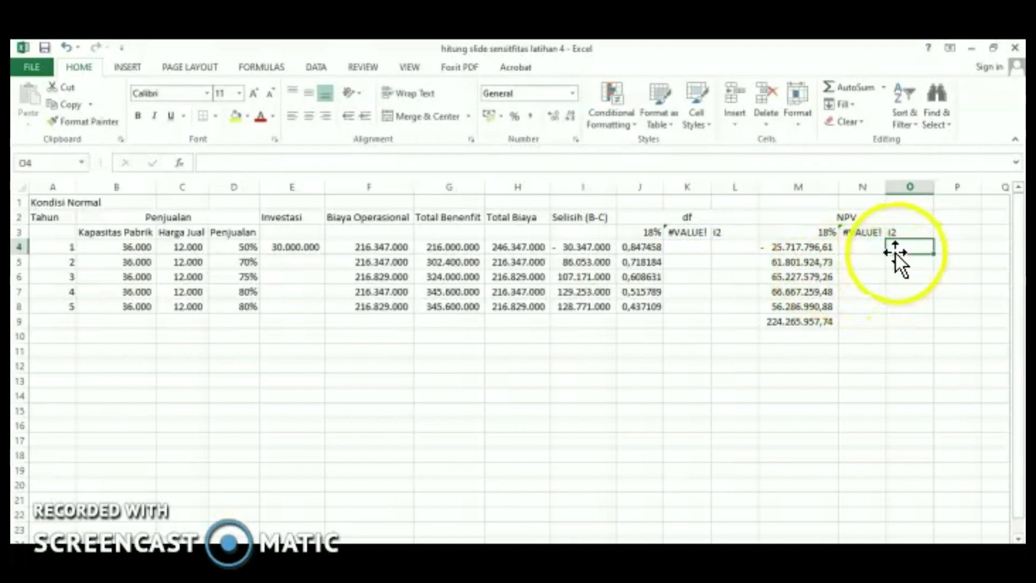
Enter the year 1 present value formula for rate i1 in cell N4 as =K4*I4.
{"action": "left_click", "coordinate": [865, 249]}
{"action": "type", "text": "="}
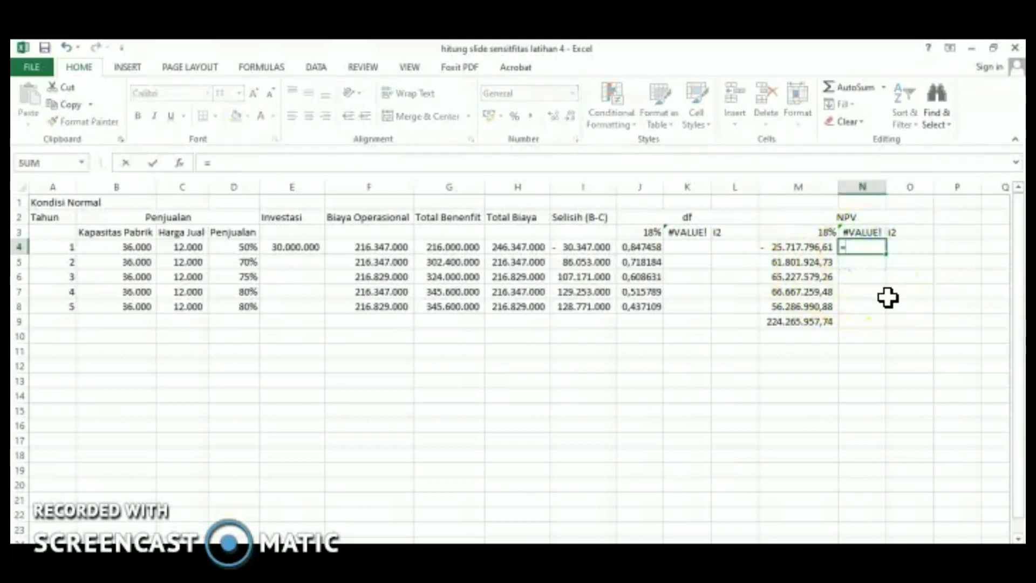
{"action": "key", "text": "Left"}
{"action": "key", "text": "Left"}
{"action": "key", "text": "Left"}
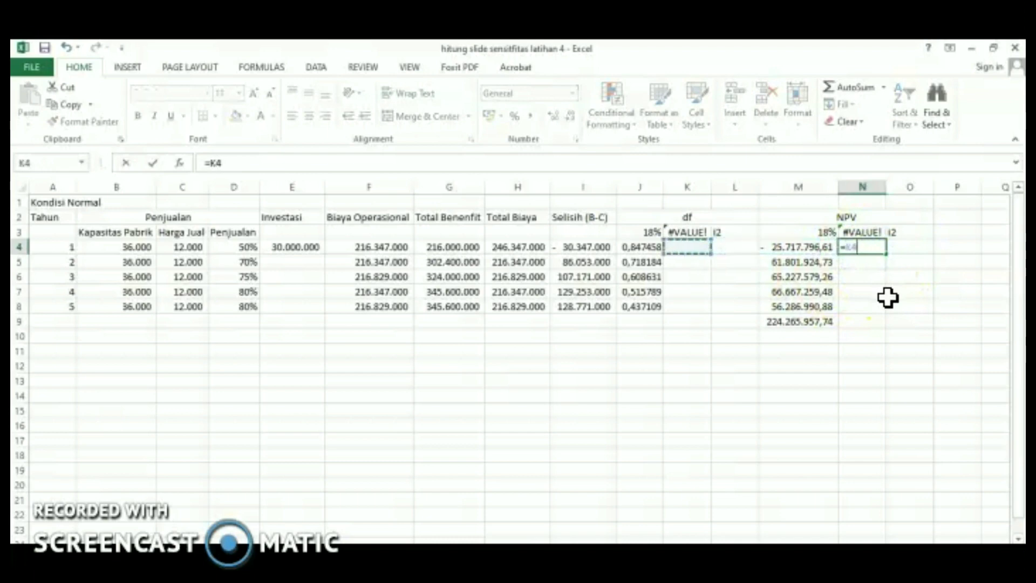
{"action": "type", "text": "*"}
{"action": "key", "text": "Left"}
{"action": "key", "text": "Left"}
{"action": "key", "text": "Left"}
{"action": "key", "text": "Left"}
{"action": "key", "text": "Left"}
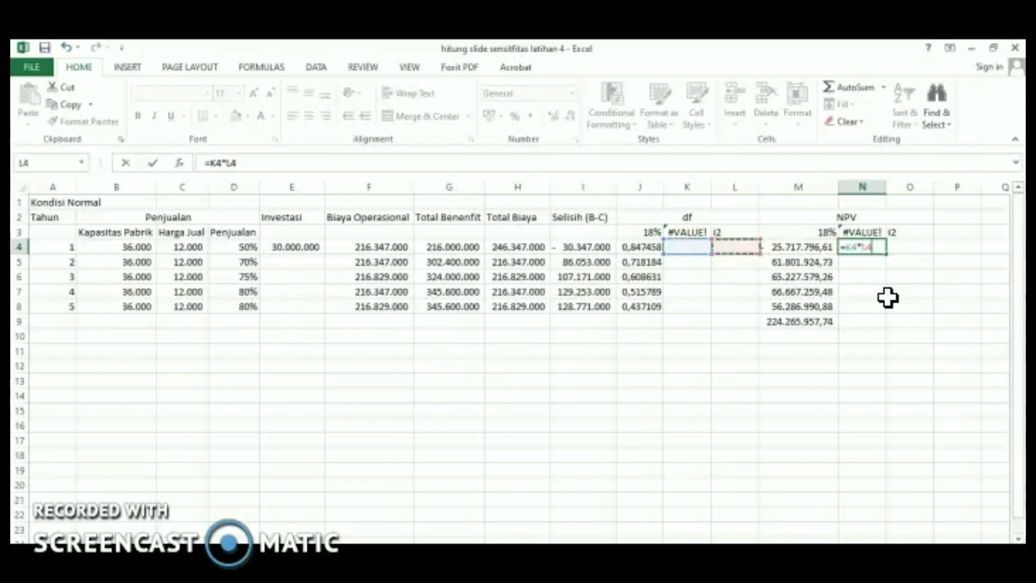
{"action": "key", "text": "Return"}
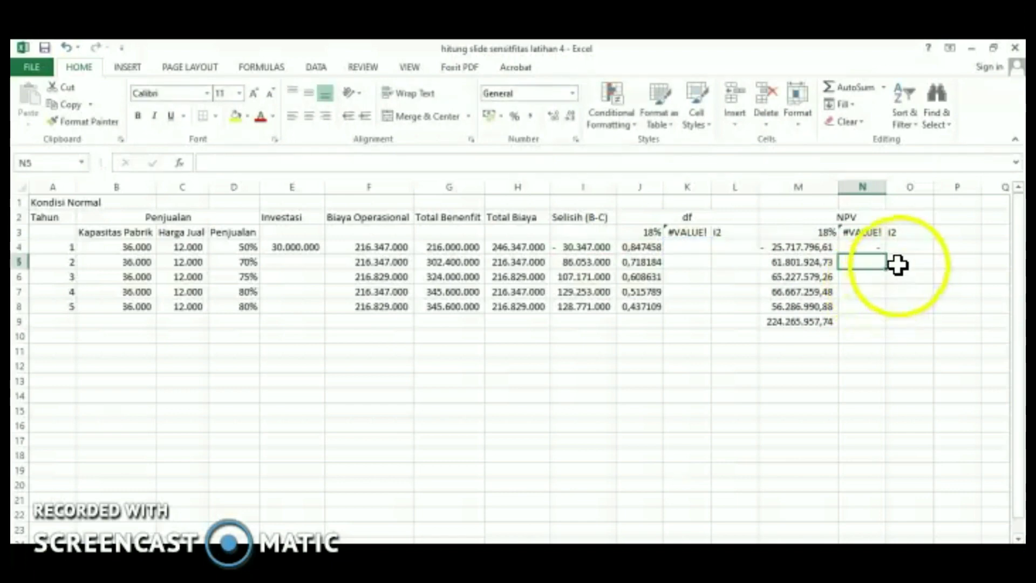
Fill the N4 formula down to N8 and copy the M9 total across to O9.
{"action": "left_click", "coordinate": [884, 245]}
{"action": "left_click_drag", "start_coordinate": [887, 265], "coordinate": [920, 322]}
{"action": "left_click", "coordinate": [818, 322]}
{"action": "left_click", "coordinate": [909, 381]}
{"action": "left_click", "coordinate": [908, 249]}
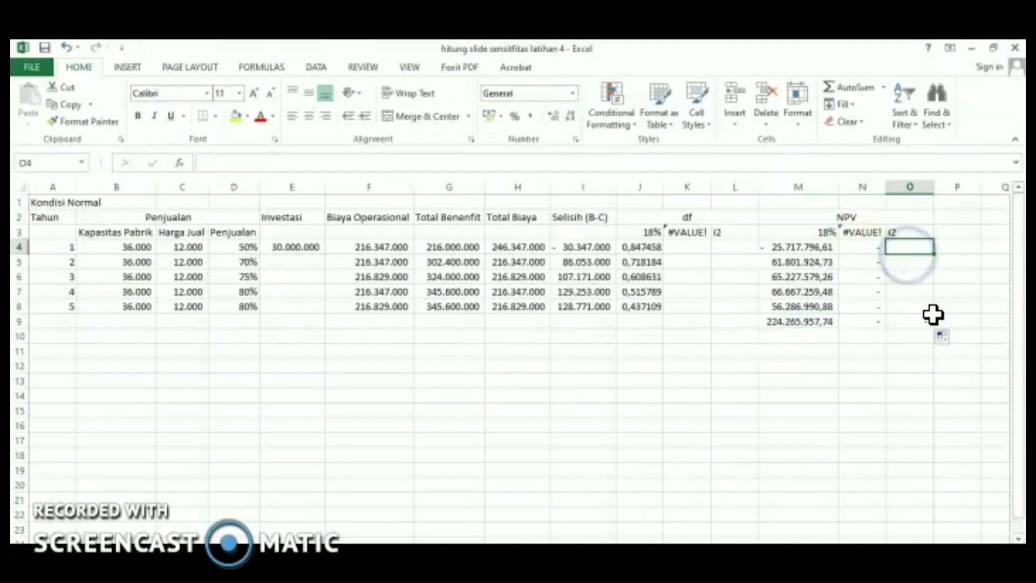
Enter the year 1 present value formula for rate i2 in cell O4 as =L4*I4.
{"action": "type", "text": "="}
{"action": "left_click", "coordinate": [732, 247]}
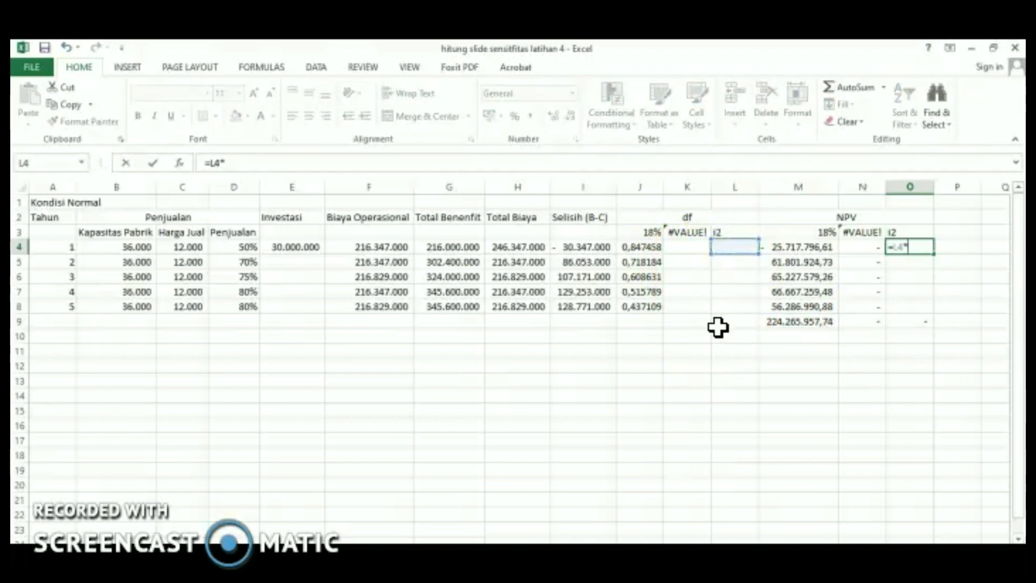
{"action": "type", "text": "*"}
{"action": "left_click", "coordinate": [643, 247]}
{"action": "left_click", "coordinate": [592, 248]}
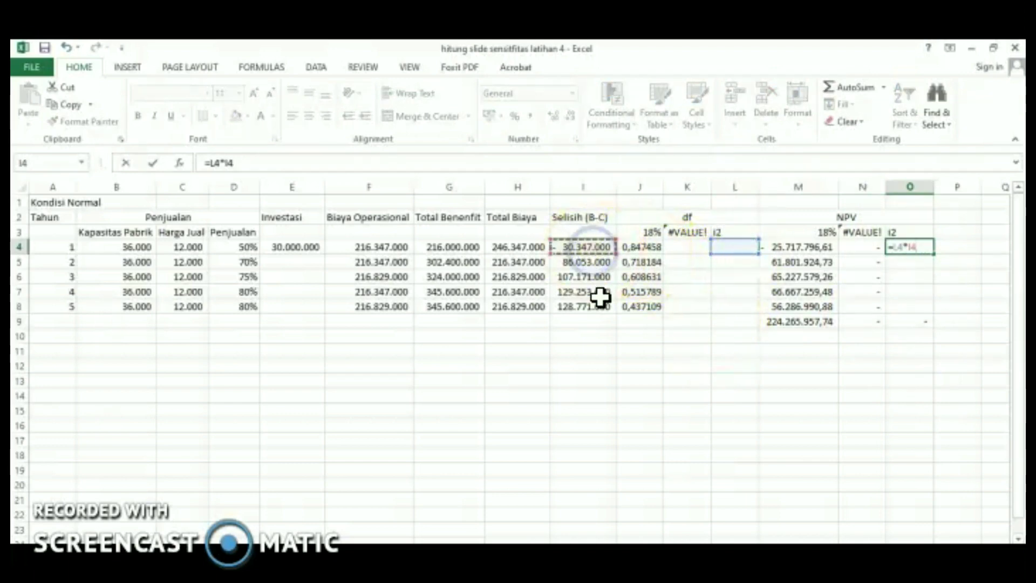
{"action": "key", "text": "Return"}
Fill the O4 present value formula down to the year 5 row in O8.
{"action": "left_click", "coordinate": [914, 250]}
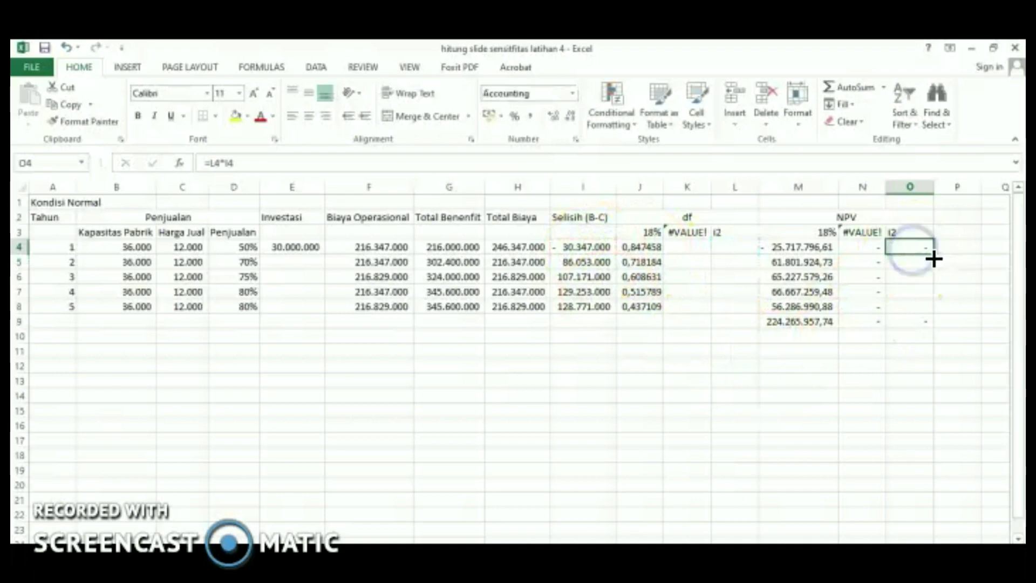
{"action": "left_click_drag", "start_coordinate": [932, 254], "coordinate": [920, 323]}
{"action": "left_click", "coordinate": [910, 365]}
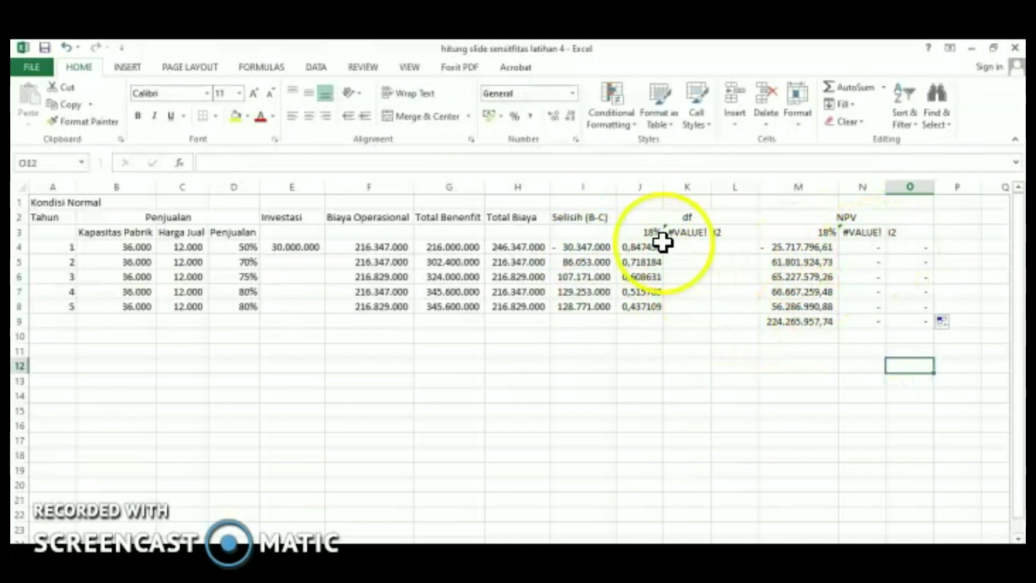
Centre the rate headings in J3:O3 and set the i2 rate in L3 to 50%.
{"action": "left_click_drag", "start_coordinate": [655, 233], "coordinate": [898, 231]}
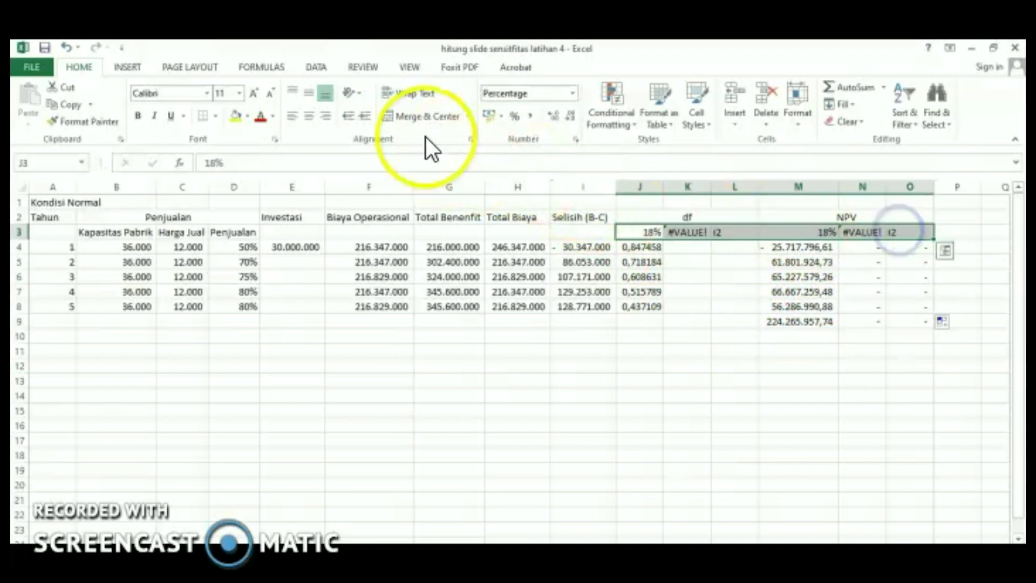
{"action": "left_click", "coordinate": [309, 116]}
{"action": "left_click", "coordinate": [725, 233]}
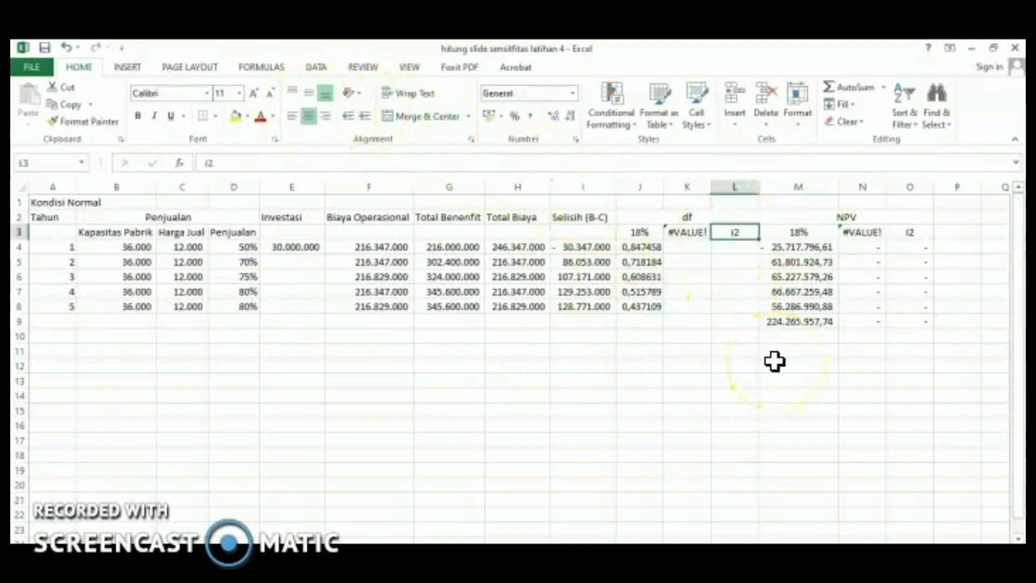
{"action": "type", "text": "50"}
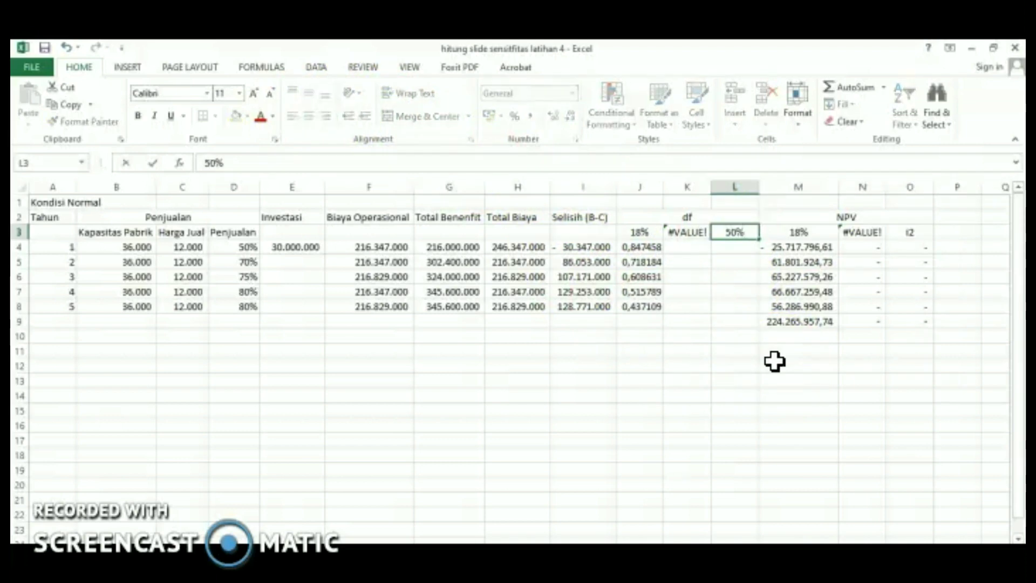
{"action": "type", "text": "0"}
{"action": "key", "text": "Return"}
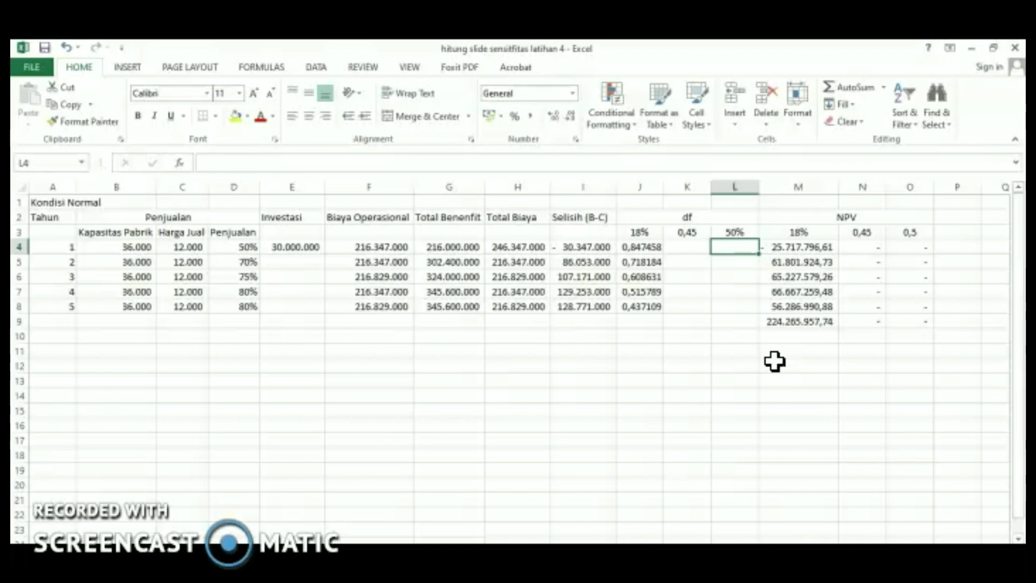
Enter the year 1 discount factor formula for rate i2 in cell L4 as =1/((1+L3)^A4).
{"action": "type", "text": "="}
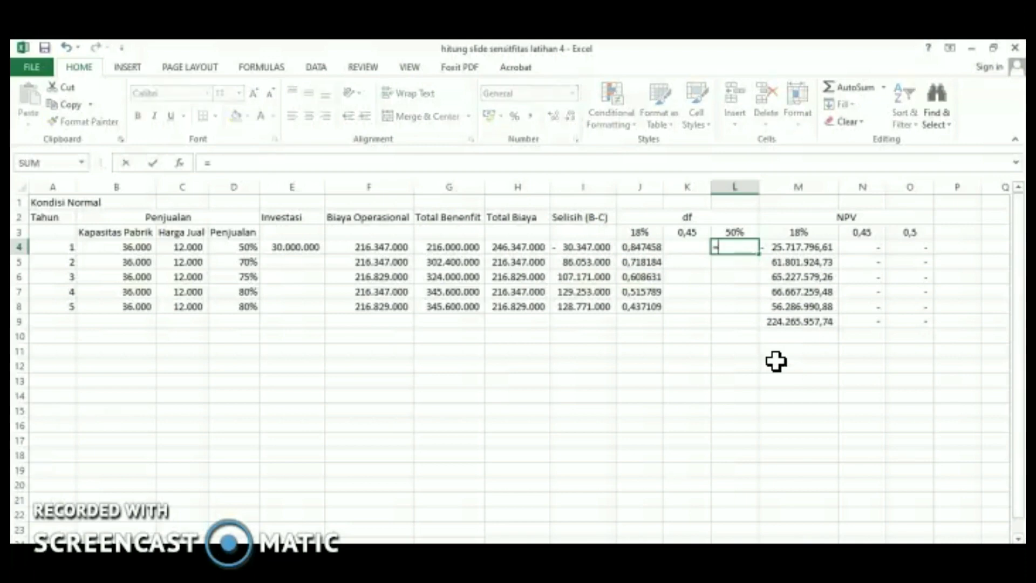
{"action": "type", "text": "1/((1+"}
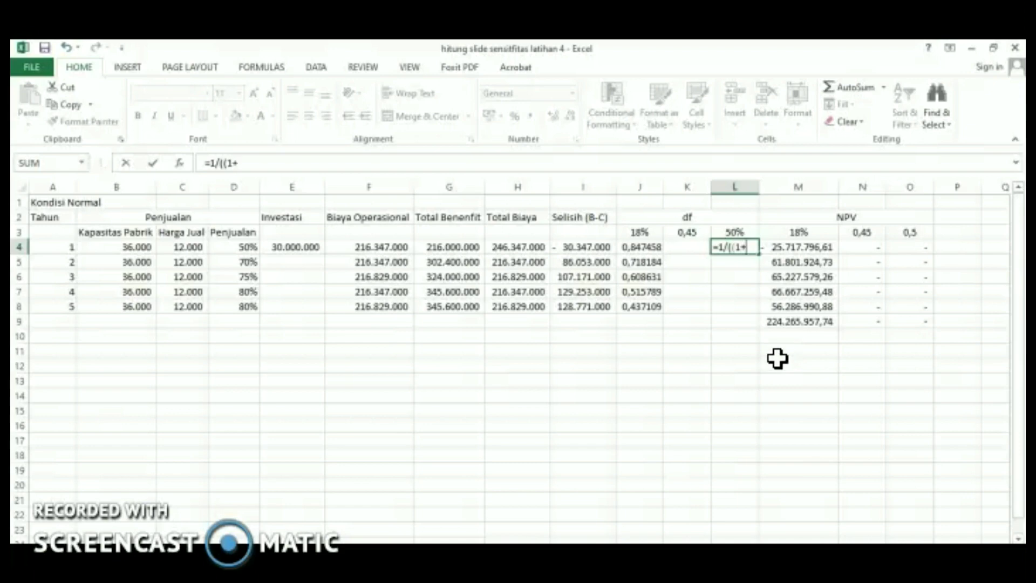
{"action": "left_click", "coordinate": [735, 233]}
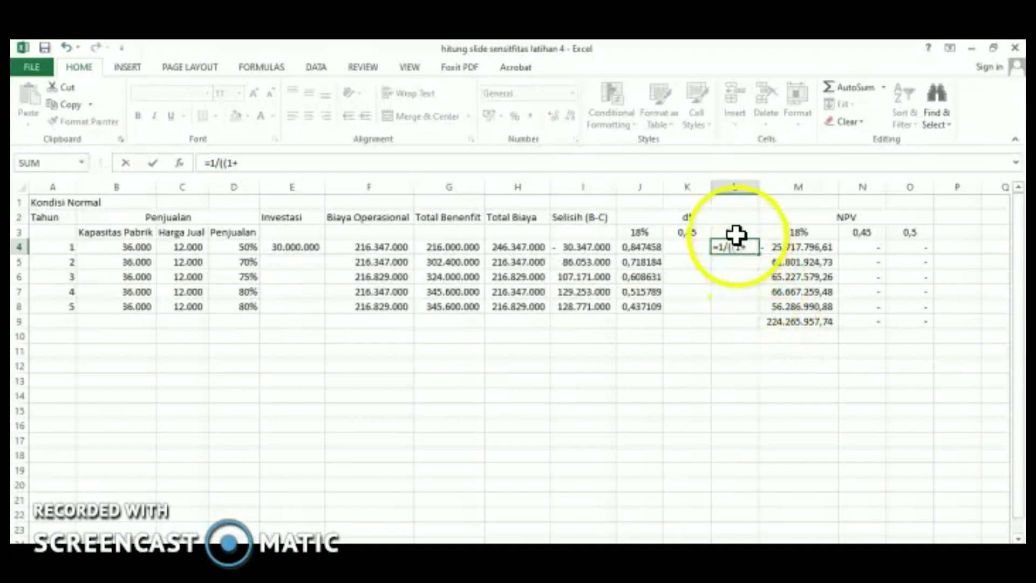
{"action": "type", "text": ")"}
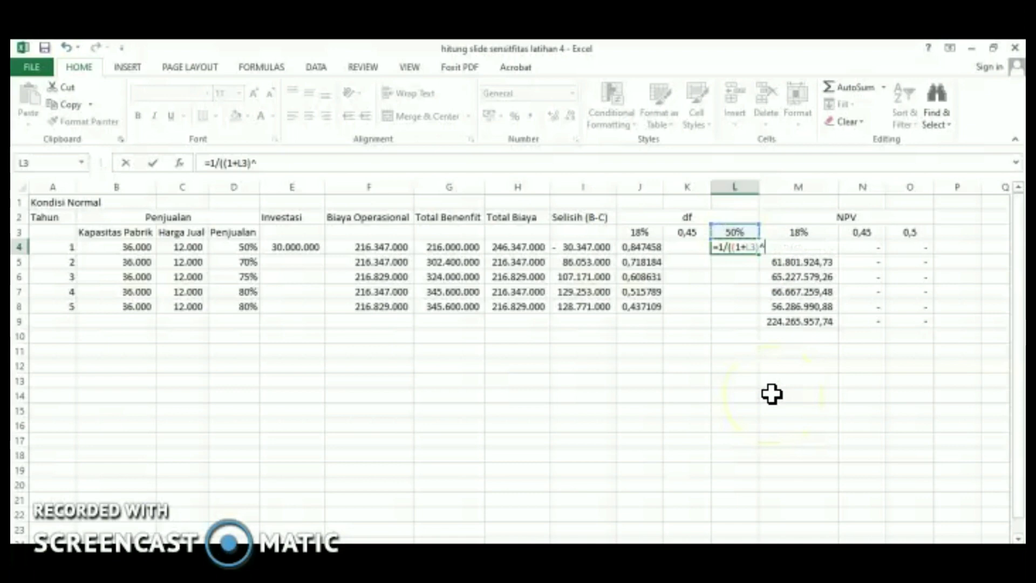
{"action": "type", "text": "^"}
{"action": "left_click", "coordinate": [54, 247]}
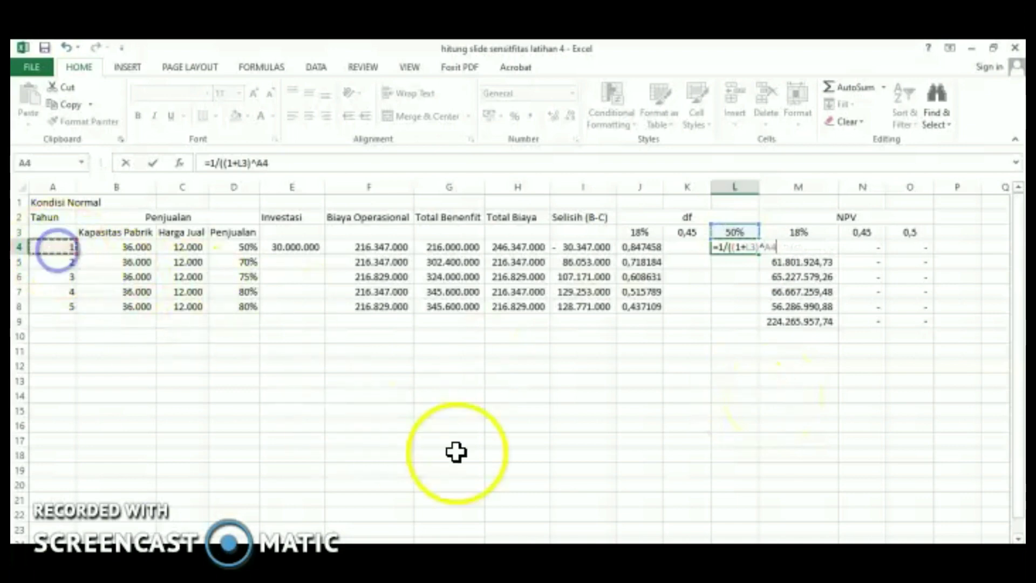
{"action": "type", "text": ")"}
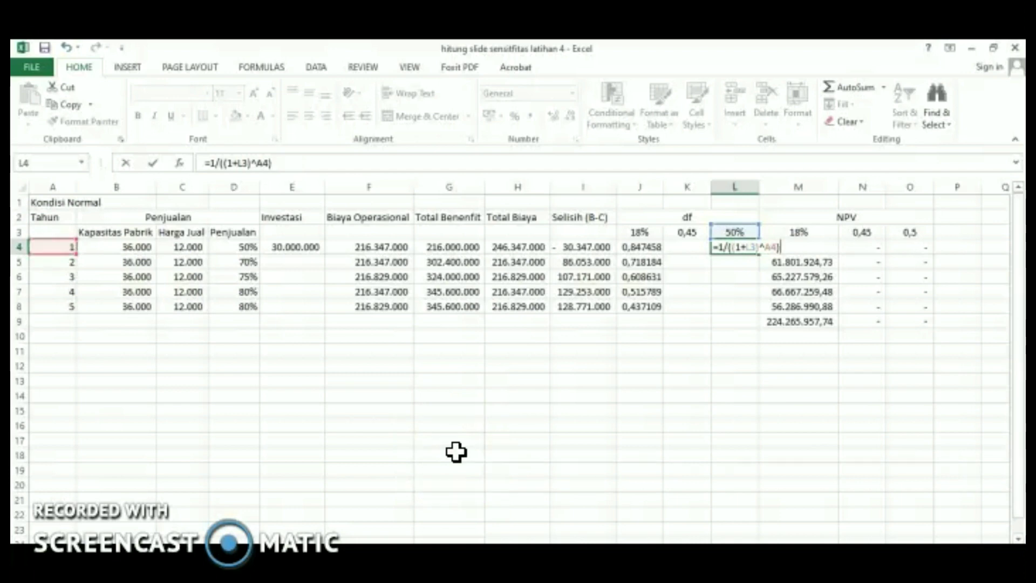
{"action": "key", "text": "Return"}
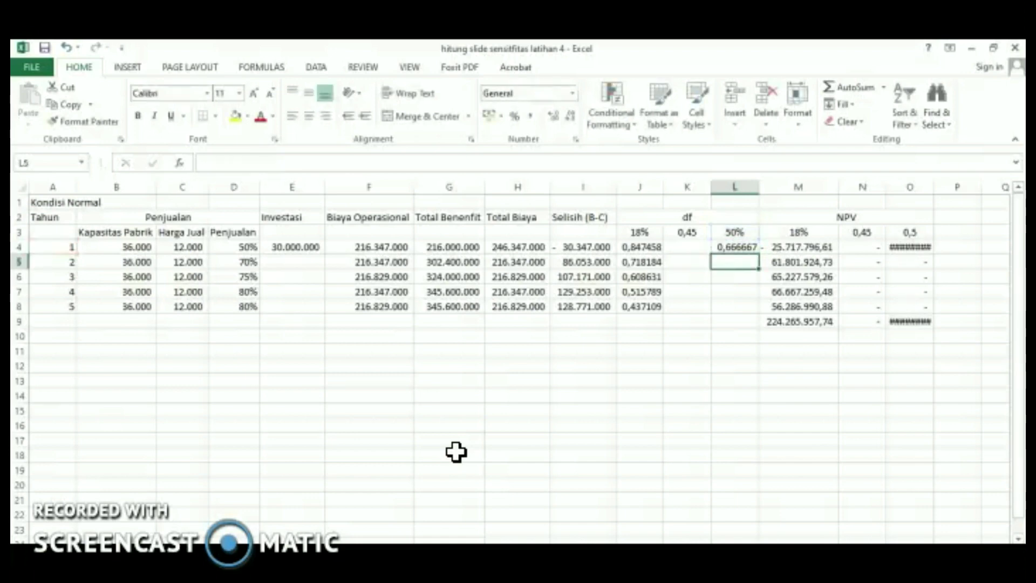
Make the rate reference in the L4 formula absolute so it reads =1/((1+$L$3)^A4).
{"action": "double_click", "coordinate": [734, 247]}
{"action": "left_click", "coordinate": [745, 247]}
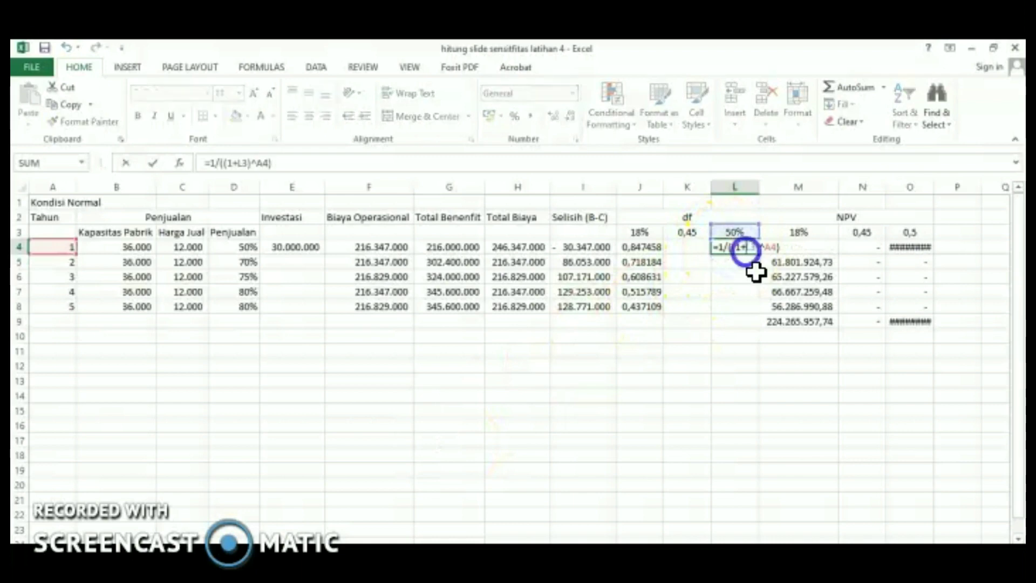
{"action": "left_click", "coordinate": [748, 247]}
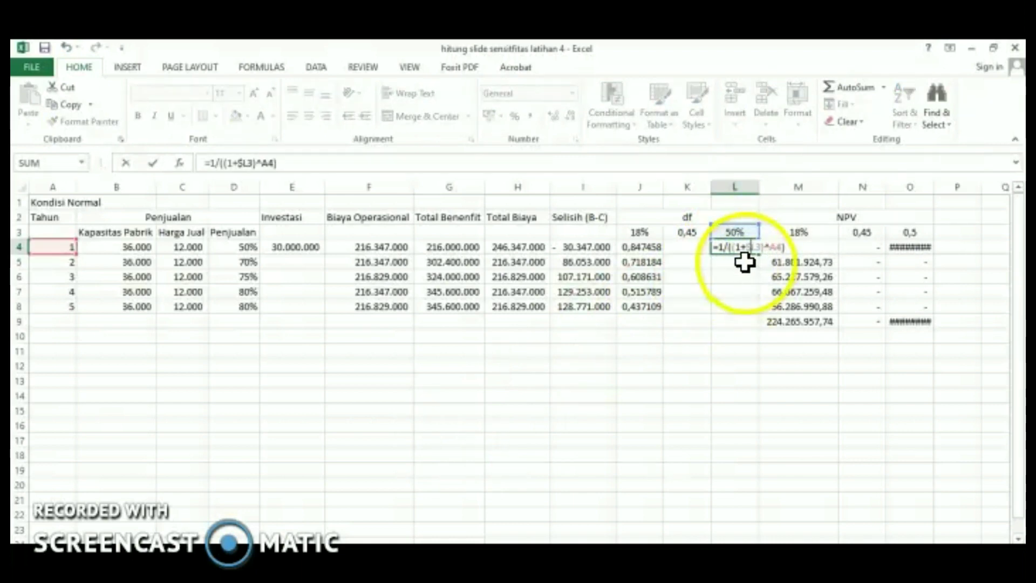
{"action": "type", "text": "$L"}
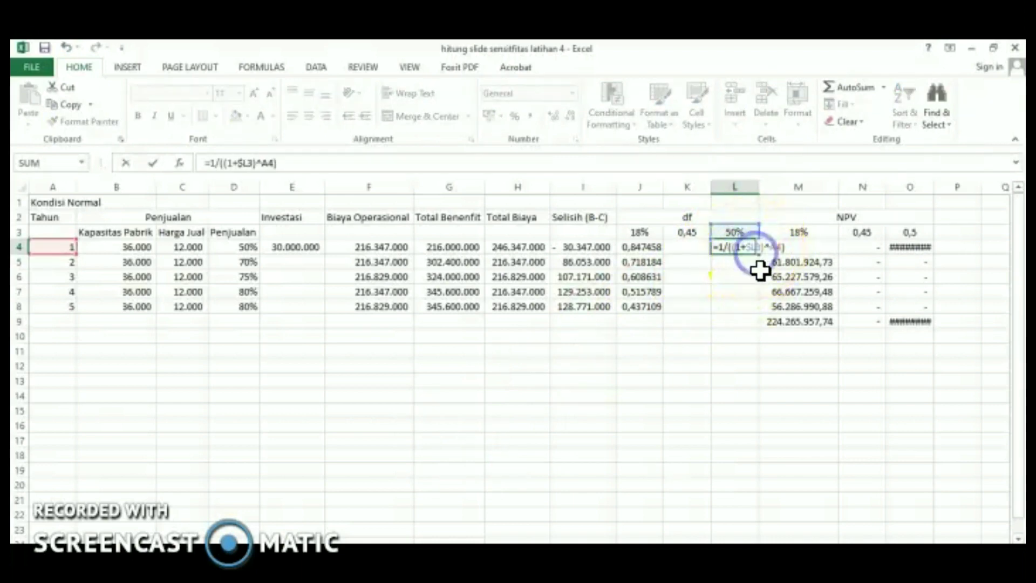
{"action": "type", "text": "$"}
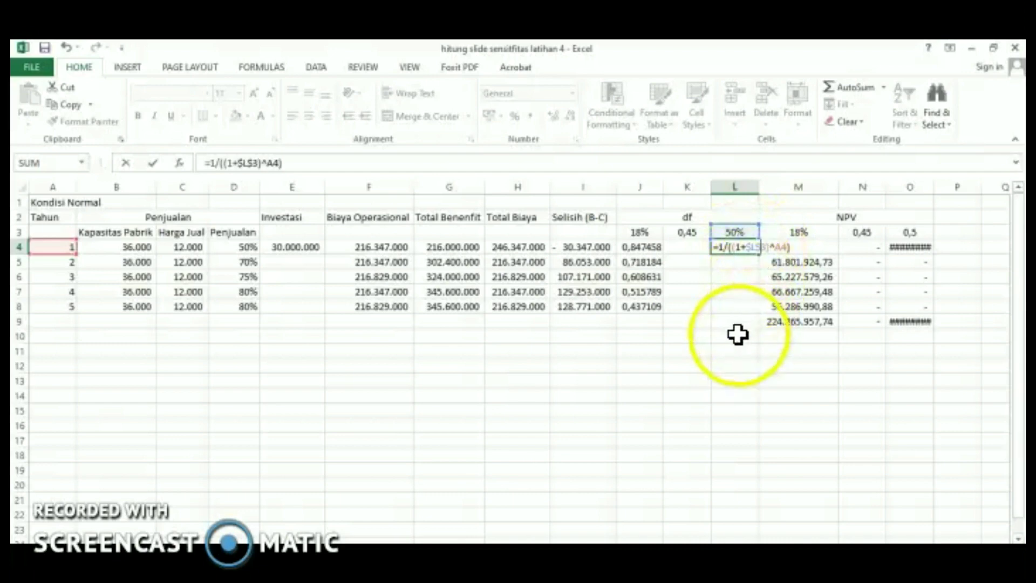
{"action": "key", "text": "Return"}
Fill the L4 discount factor formula down to L8 and widen column O to fit its NPV values.
{"action": "left_click", "coordinate": [731, 248]}
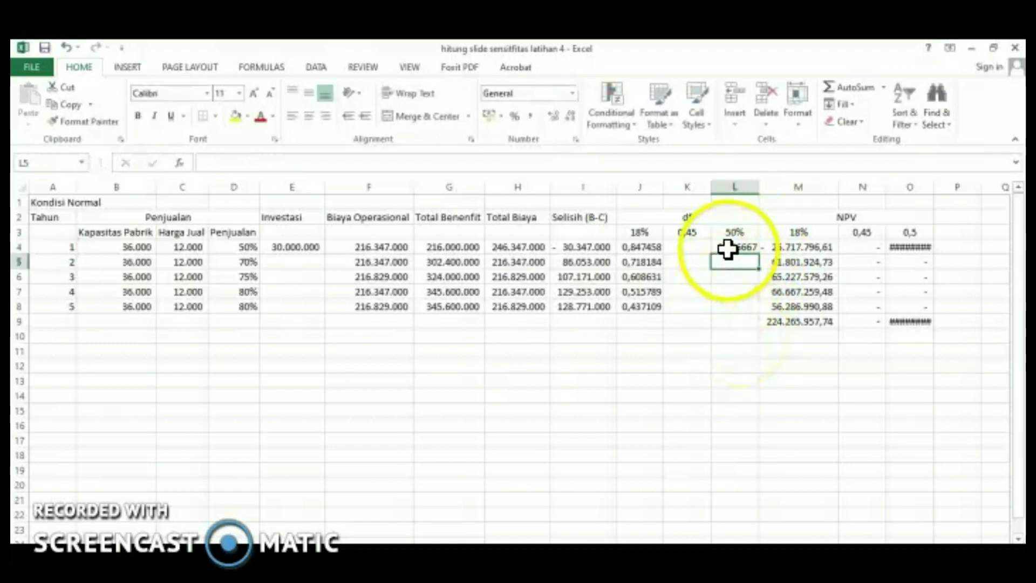
{"action": "left_click_drag", "start_coordinate": [755, 273], "coordinate": [750, 315]}
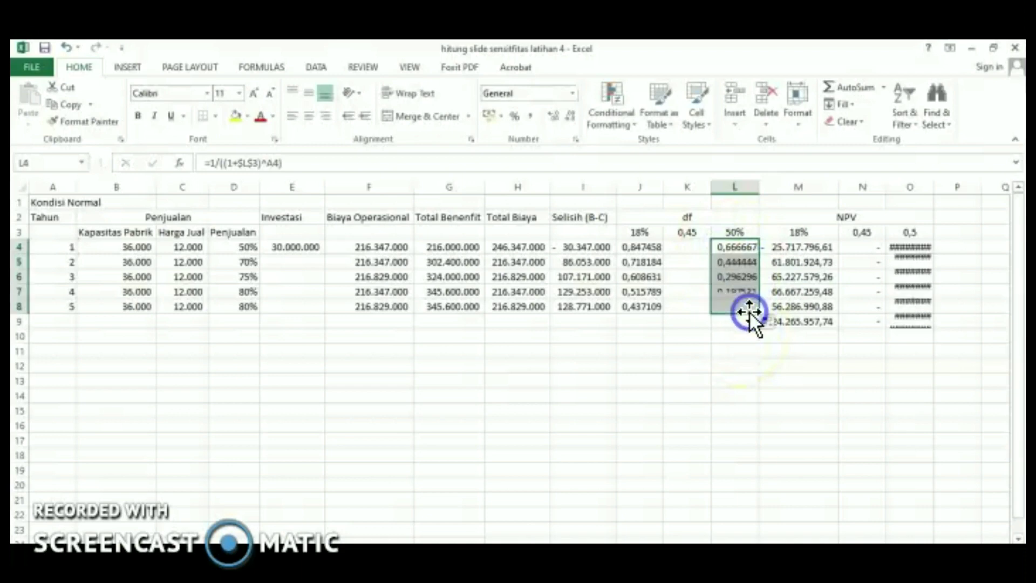
{"action": "left_click", "coordinate": [731, 351]}
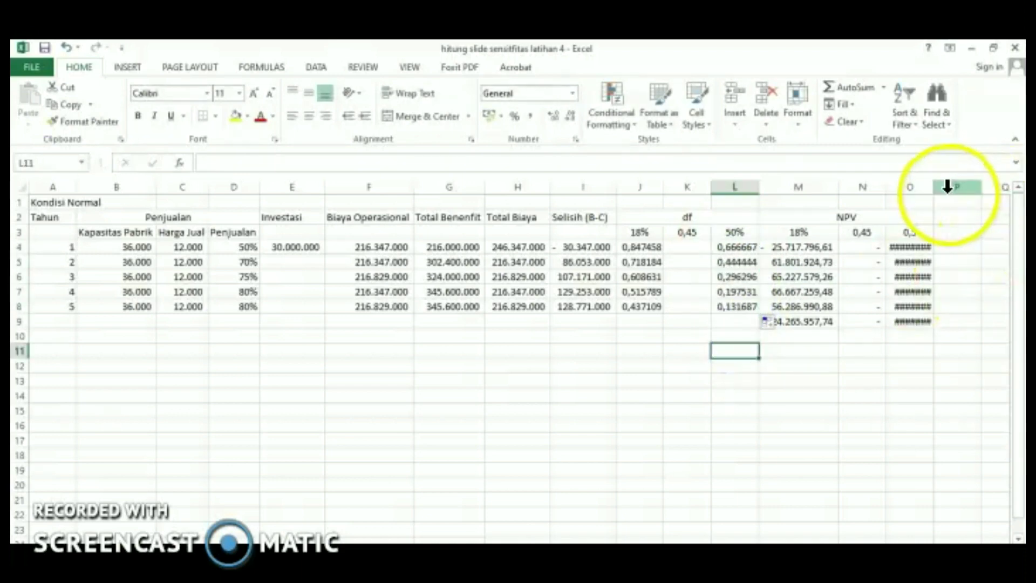
{"action": "left_click_drag", "start_coordinate": [934, 187], "coordinate": [960, 187]}
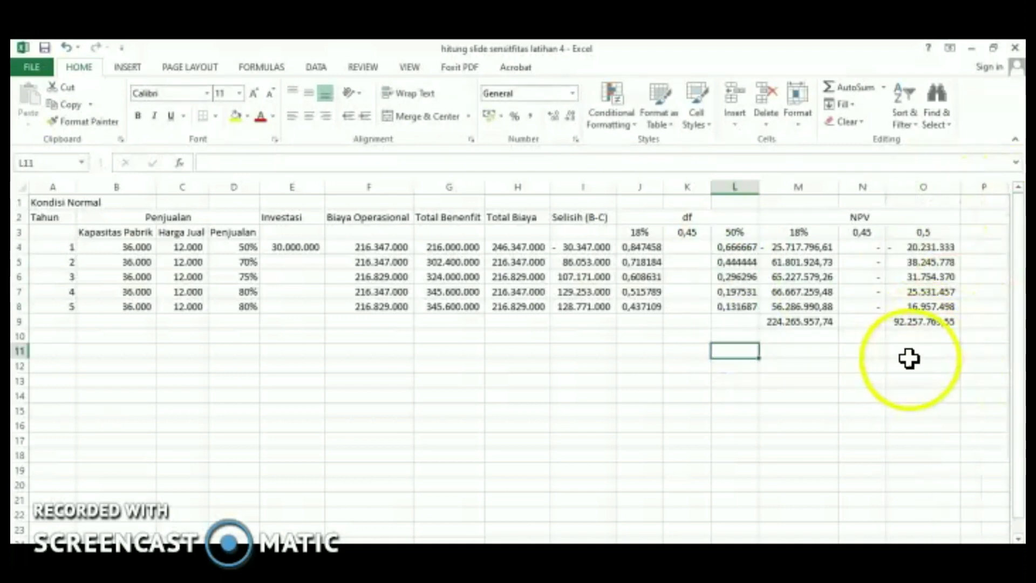
Re-enter the O3 rate heading under NPV as a link to L3 so it picks up the percentage format.
{"action": "left_click", "coordinate": [866, 232]}
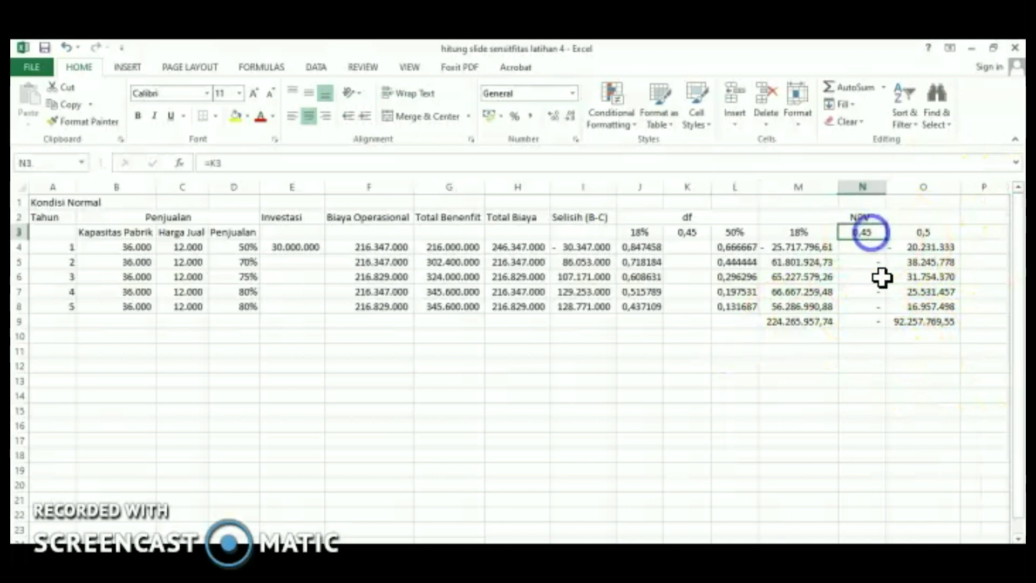
{"action": "left_click", "coordinate": [940, 229]}
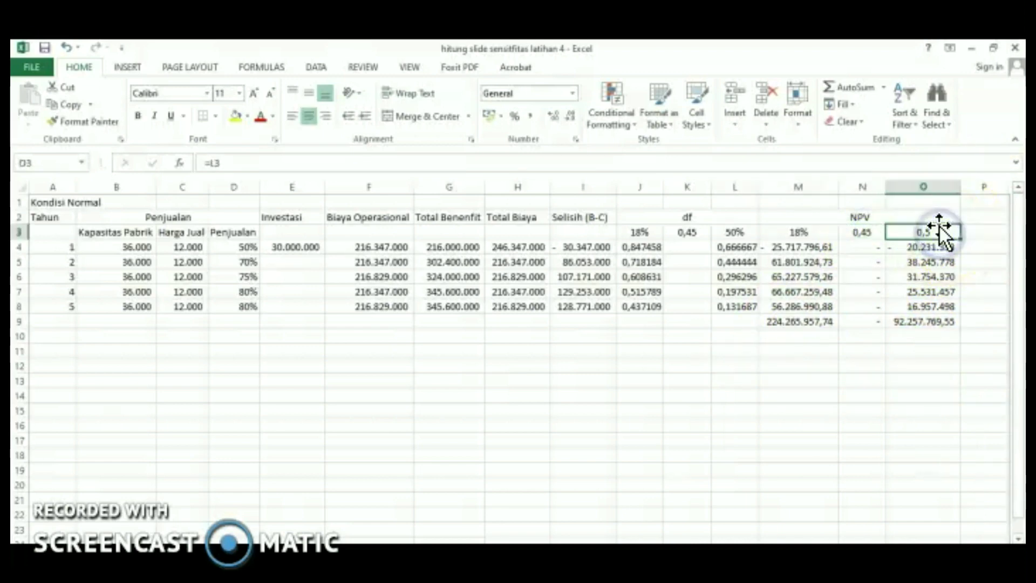
{"action": "type", "text": "="}
{"action": "left_click", "coordinate": [734, 233]}
{"action": "key", "text": "Return"}
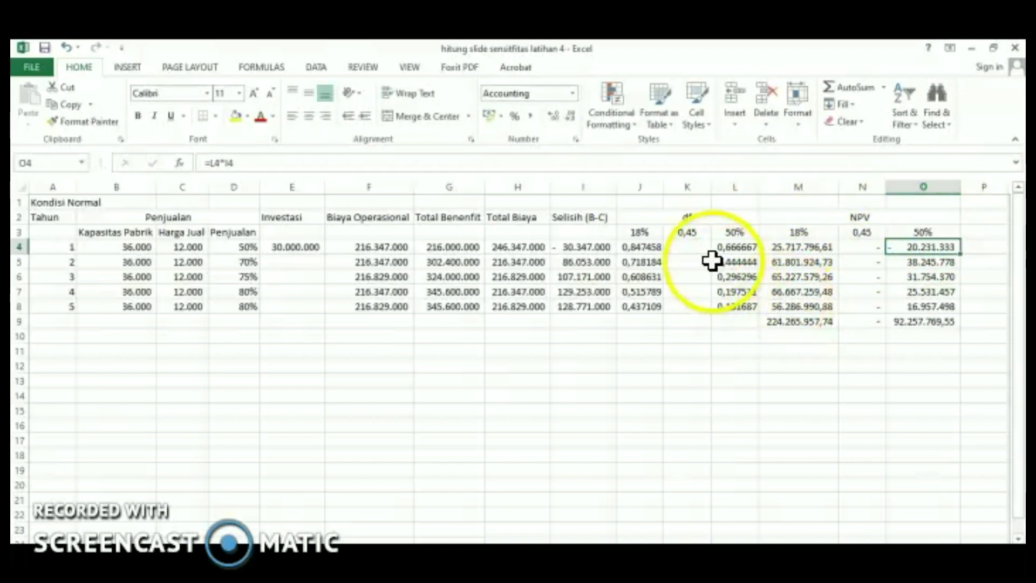
Re-enter the i1 rate formula in K3 as =L3-5% so it picks up the percentage format.
{"action": "left_click", "coordinate": [695, 233]}
{"action": "double_click", "coordinate": [695, 233]}
{"action": "key", "text": "BackSpace"}
{"action": "key", "text": "BackSpace"}
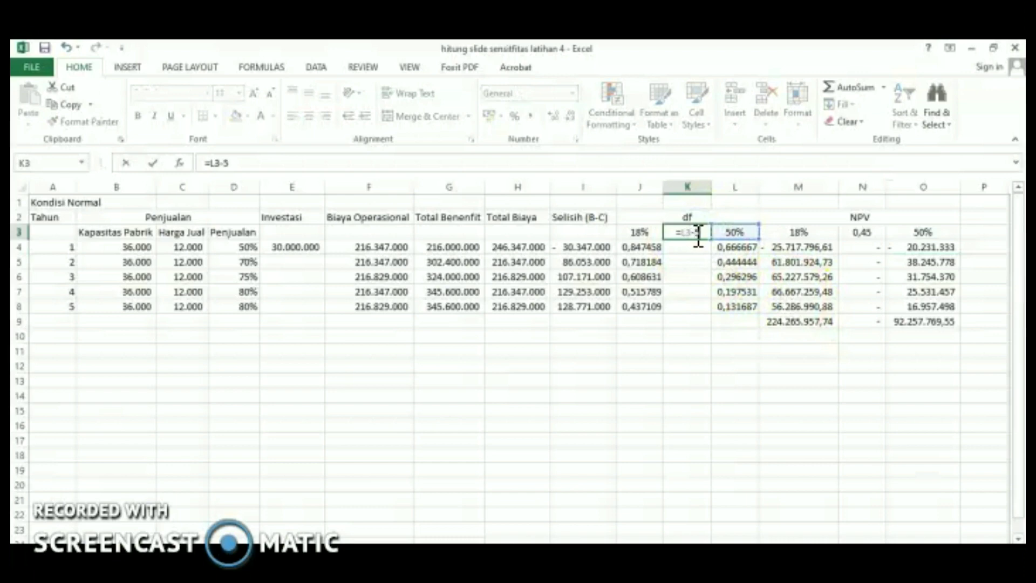
{"action": "type", "text": "3%"}
{"action": "key", "text": "Return"}
Re-enter the N3 rate heading under NPV as =K3 so it picks up the percentage format.
{"action": "left_click", "coordinate": [849, 232]}
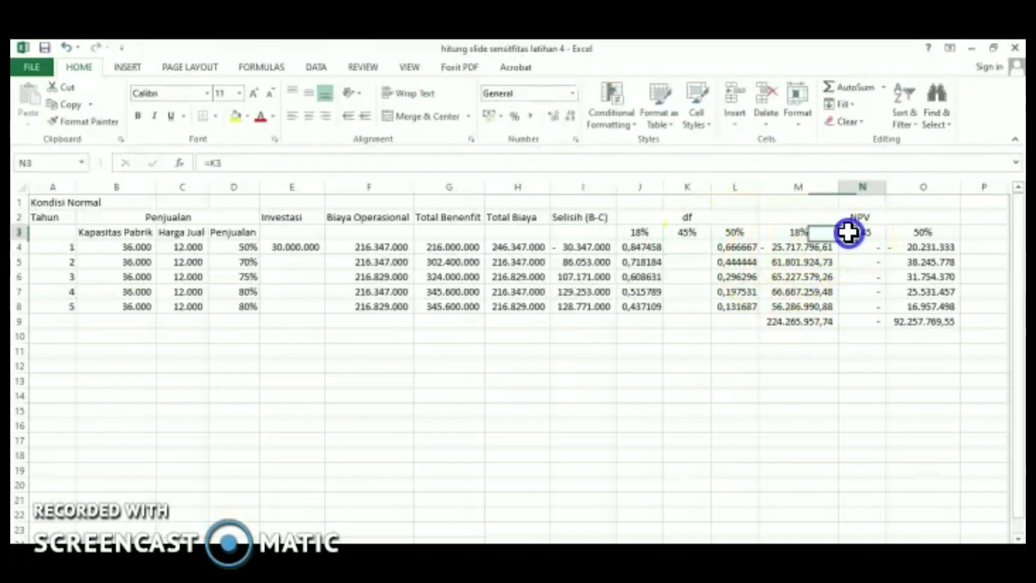
{"action": "type", "text": "="}
{"action": "key", "text": "Left"}
{"action": "key", "text": "Left"}
{"action": "key", "text": "Left"}
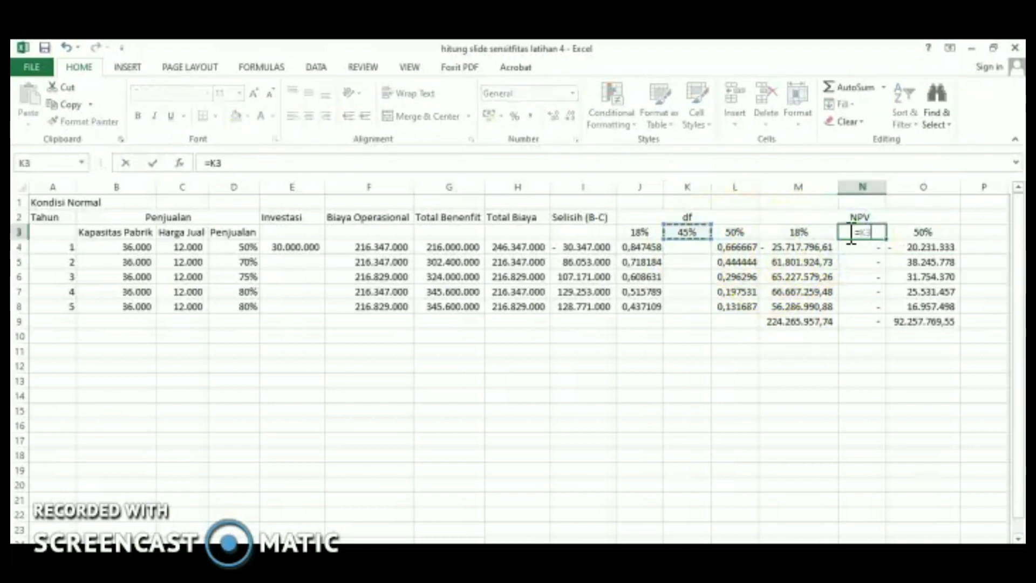
{"action": "key", "text": "Return"}
Try an i2 rate of 100% in cell L3.
{"action": "left_click", "coordinate": [735, 233]}
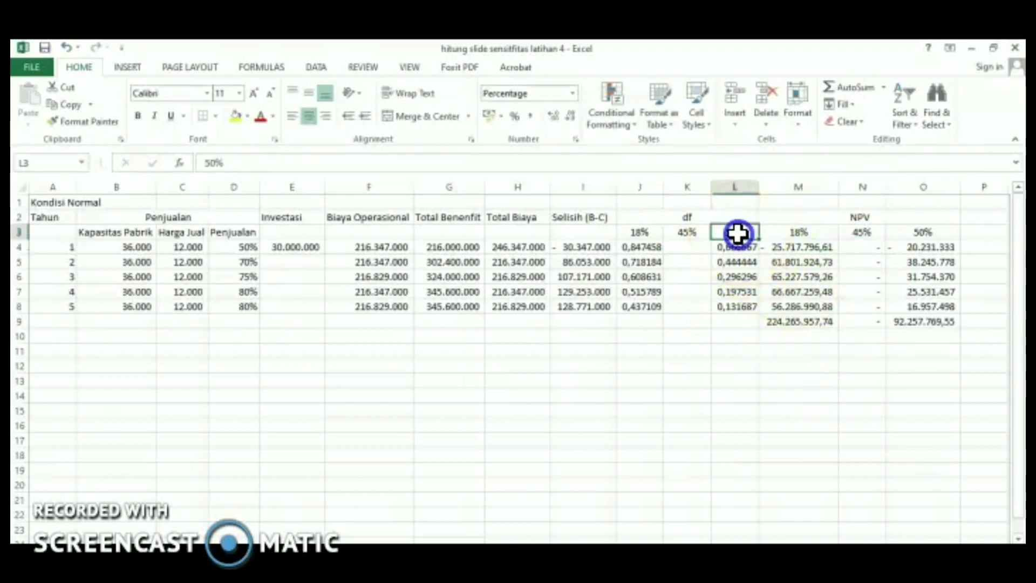
{"action": "type", "text": "100"}
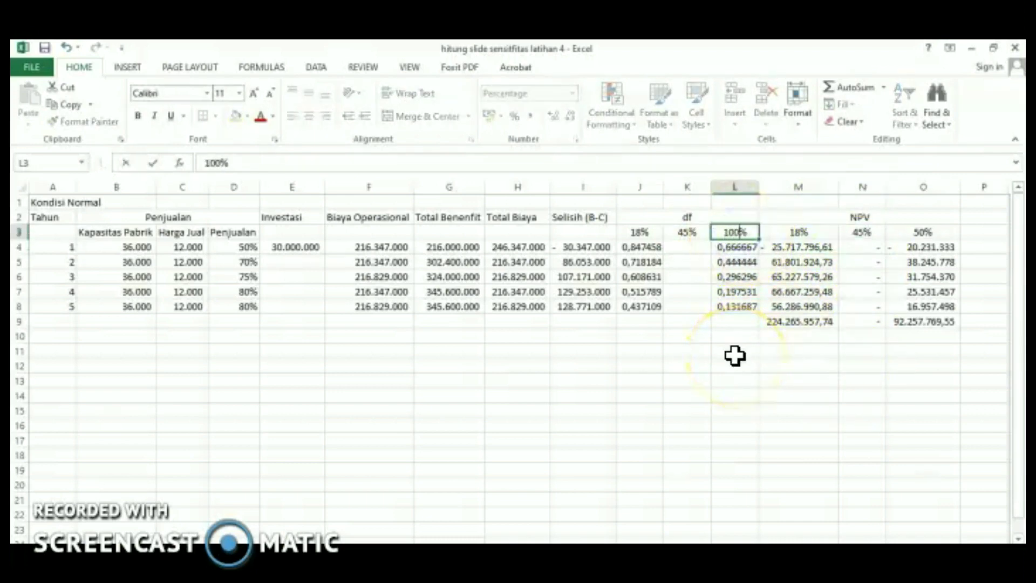
{"action": "key", "text": "Return"}
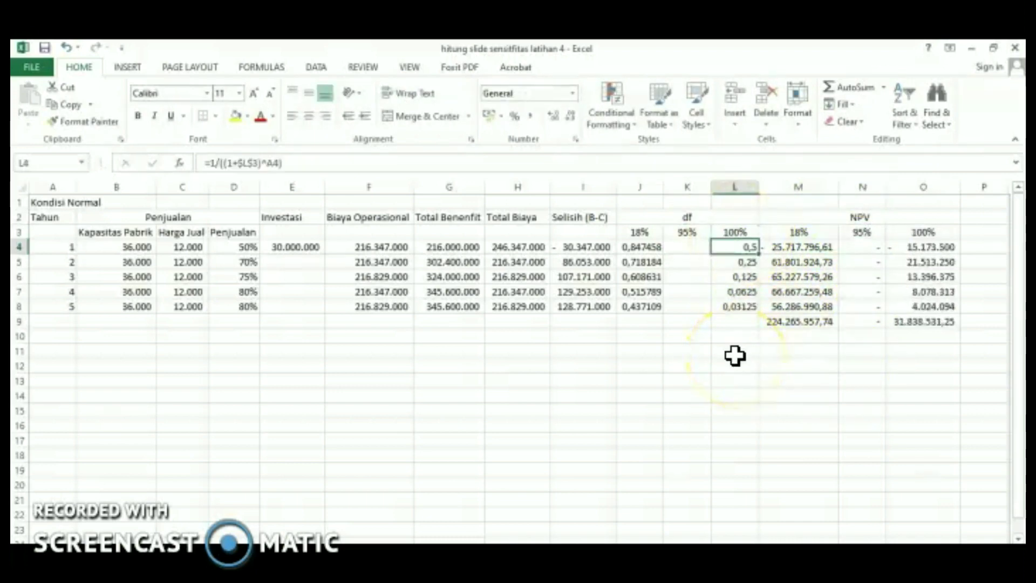
Raise the trial i2 rate in cell L3 to 200%.
{"action": "left_click", "coordinate": [738, 232]}
{"action": "type", "text": "2"}
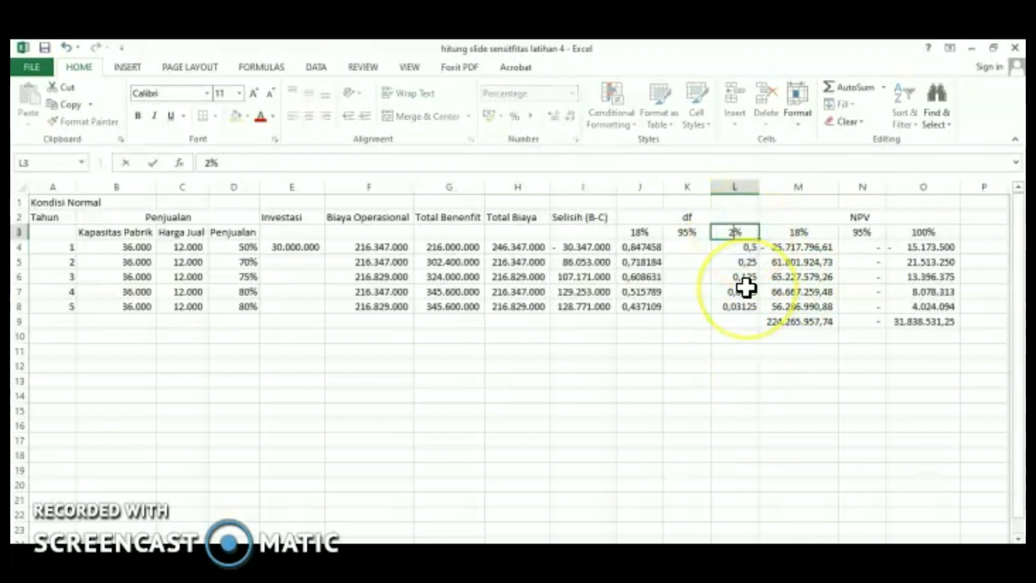
{"action": "type", "text": "00"}
{"action": "key", "text": "Return"}
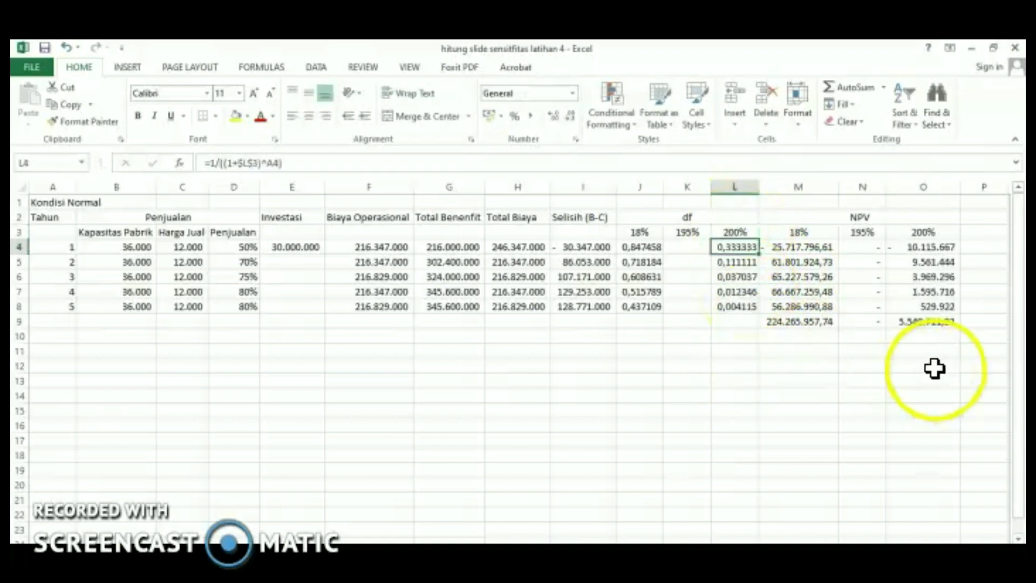
Try i2 rates of 300% and 350% in cell L3.
{"action": "left_click", "coordinate": [740, 235]}
{"action": "type", "text": "300"}
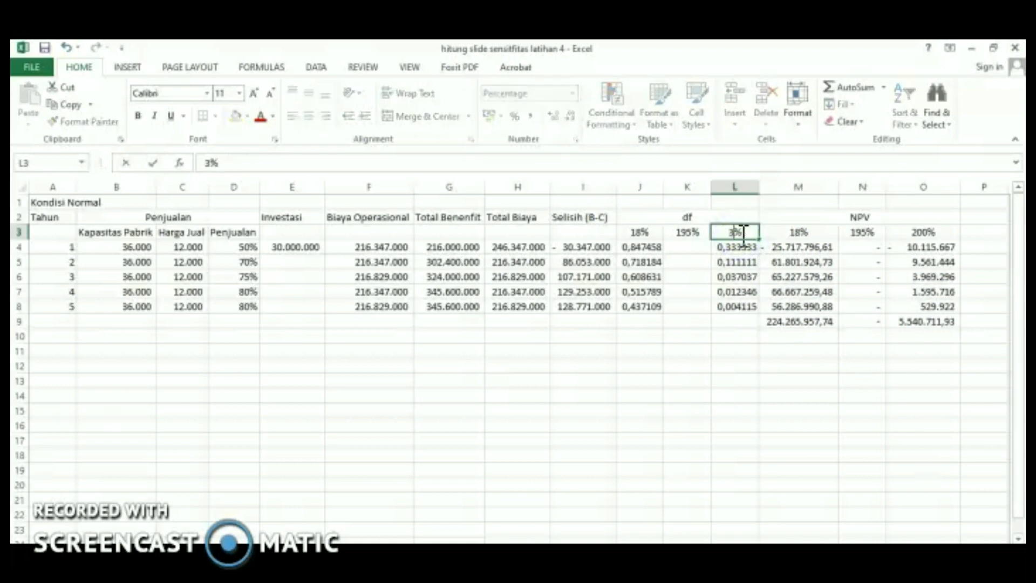
{"action": "key", "text": "Return"}
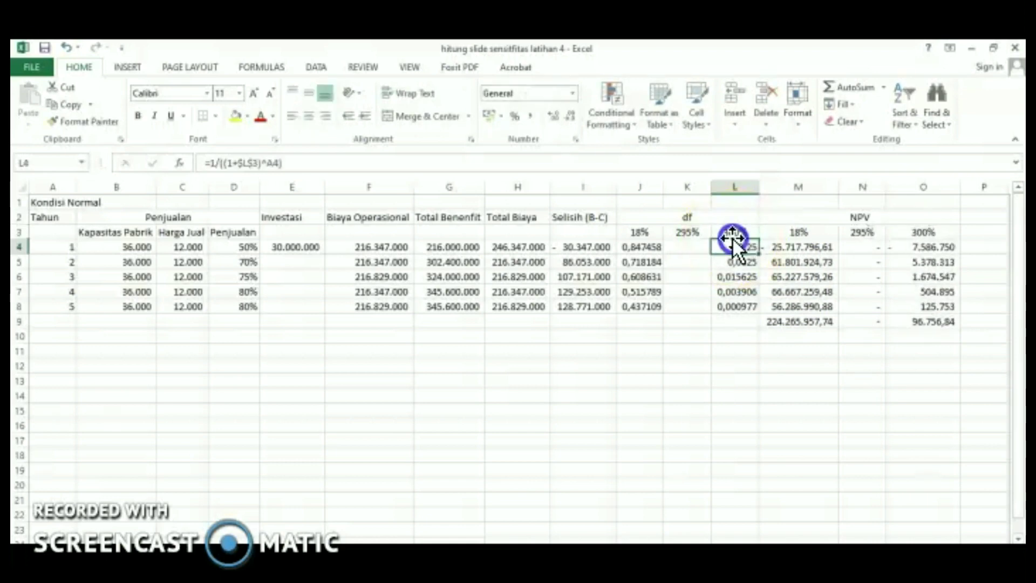
{"action": "left_click", "coordinate": [739, 233]}
{"action": "type", "text": "350"}
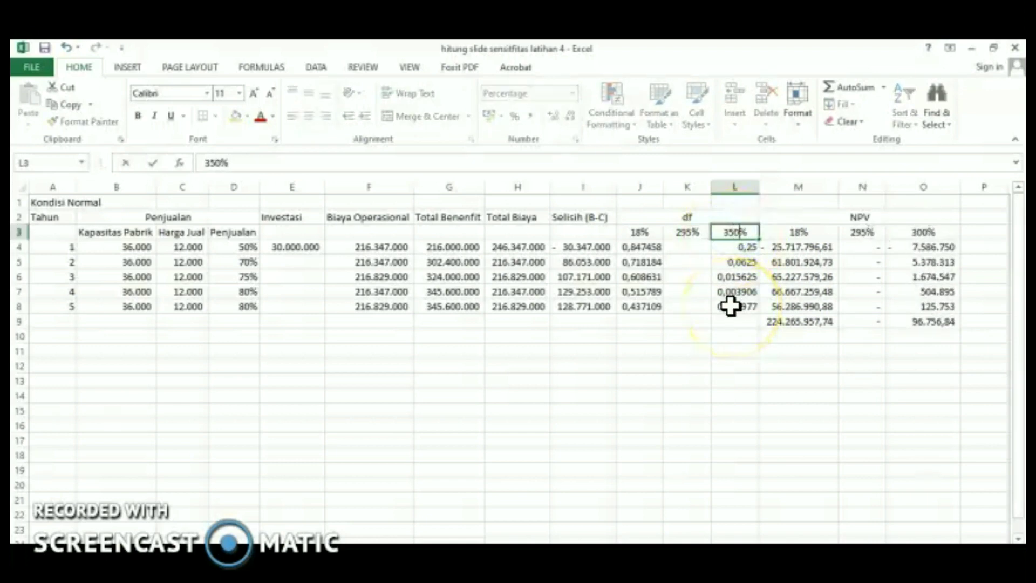
{"action": "key", "text": "Return"}
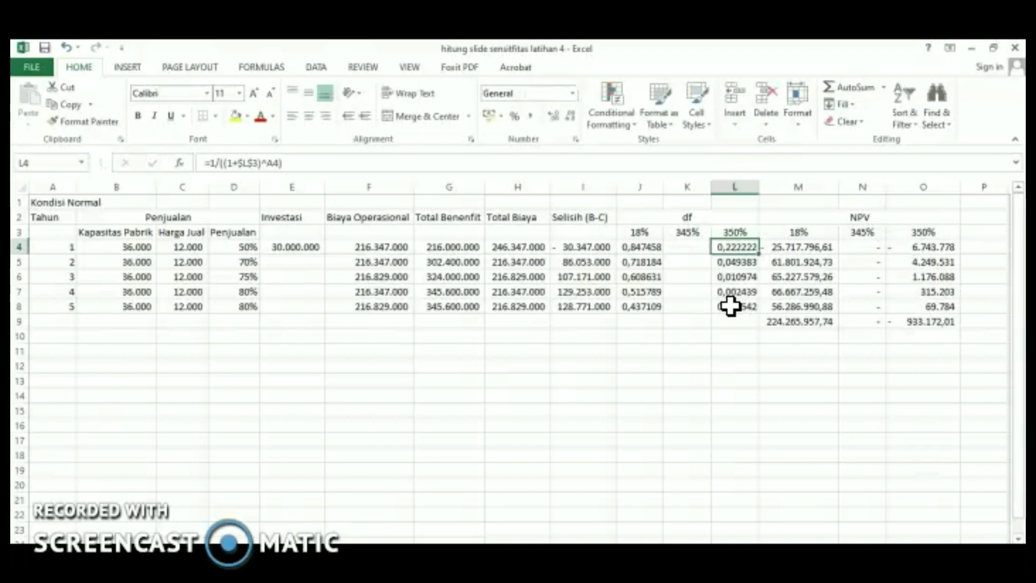
Narrow the trial i2 rate in cell L3 to 325% and 310%.
{"action": "left_click", "coordinate": [731, 232]}
{"action": "type", "text": "325"}
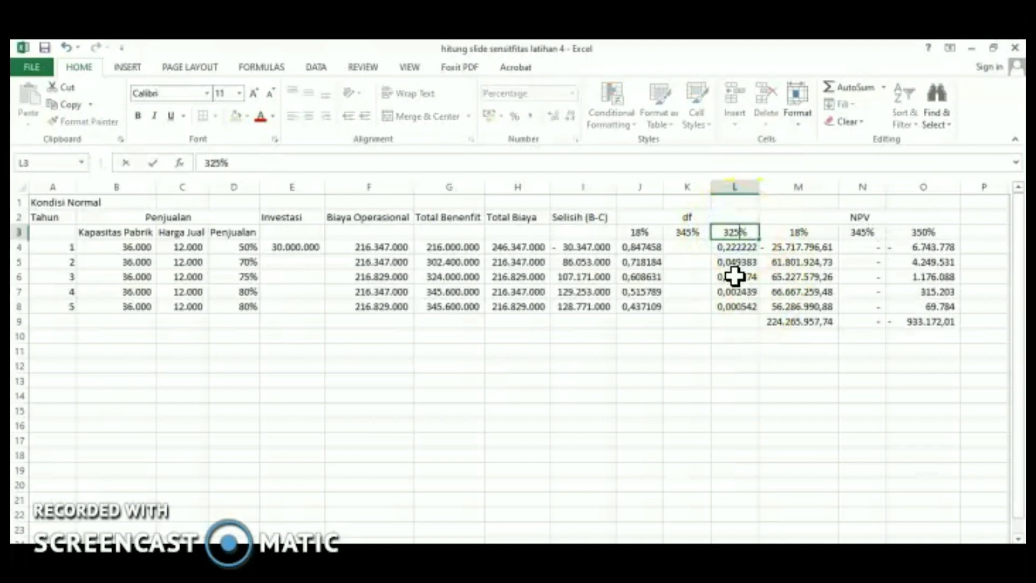
{"action": "key", "text": "Return"}
{"action": "left_click", "coordinate": [735, 232]}
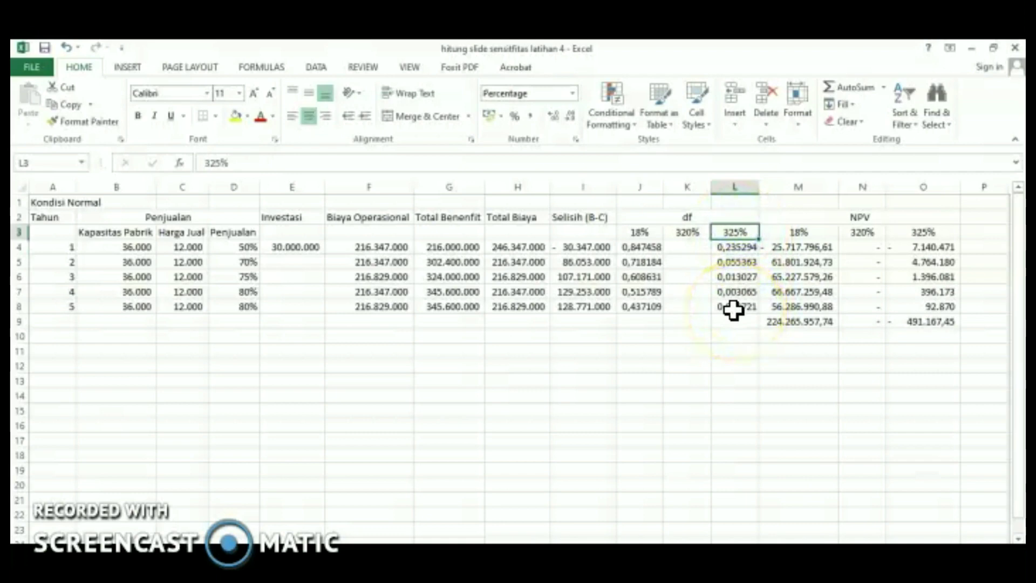
{"action": "type", "text": "310"}
{"action": "key", "text": "Return"}
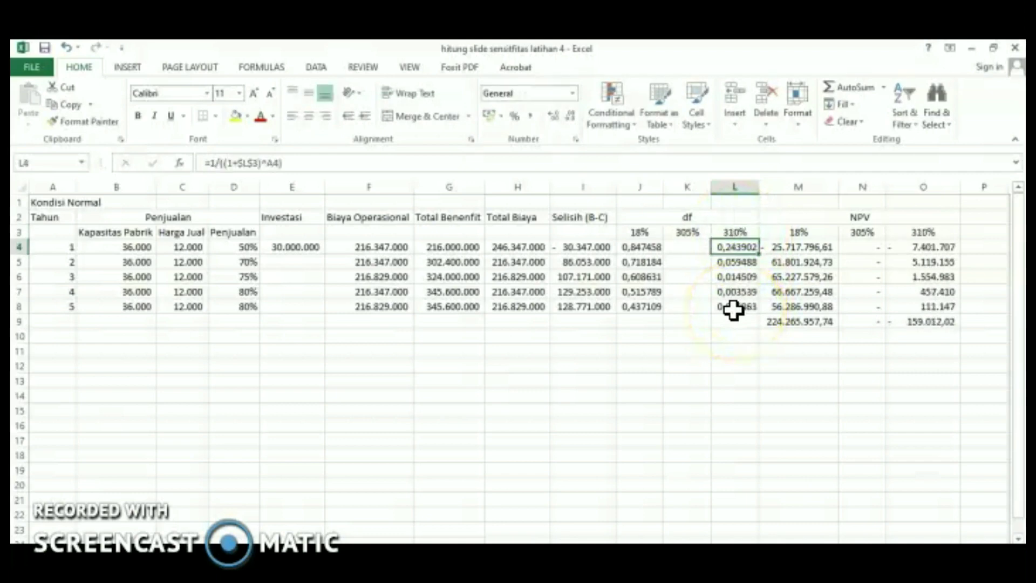
Test i2 rates of 305% and 303% in cell L3.
{"action": "left_click", "coordinate": [732, 233]}
{"action": "type", "text": "305"}
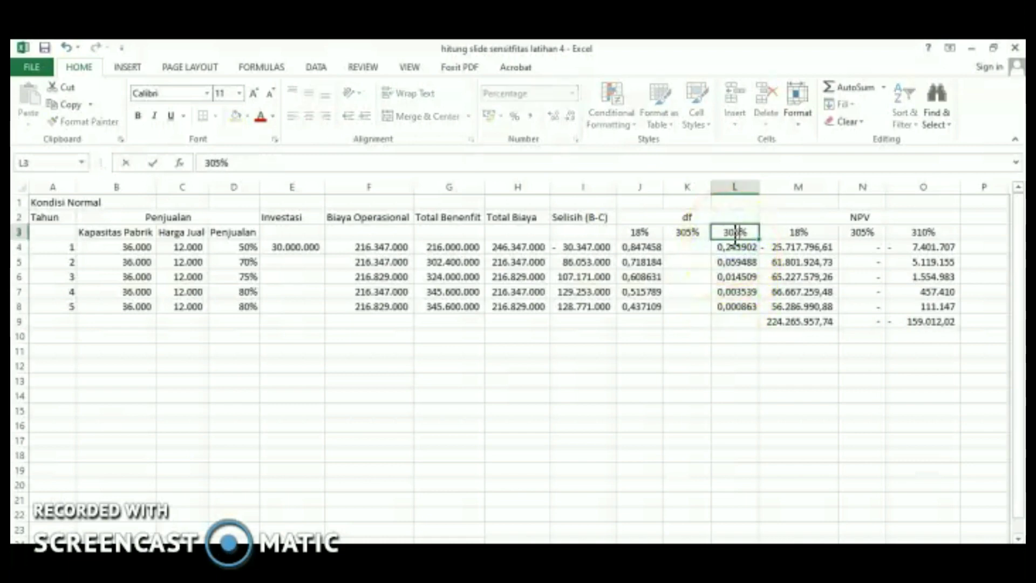
{"action": "key", "text": "Return"}
{"action": "left_click", "coordinate": [732, 233]}
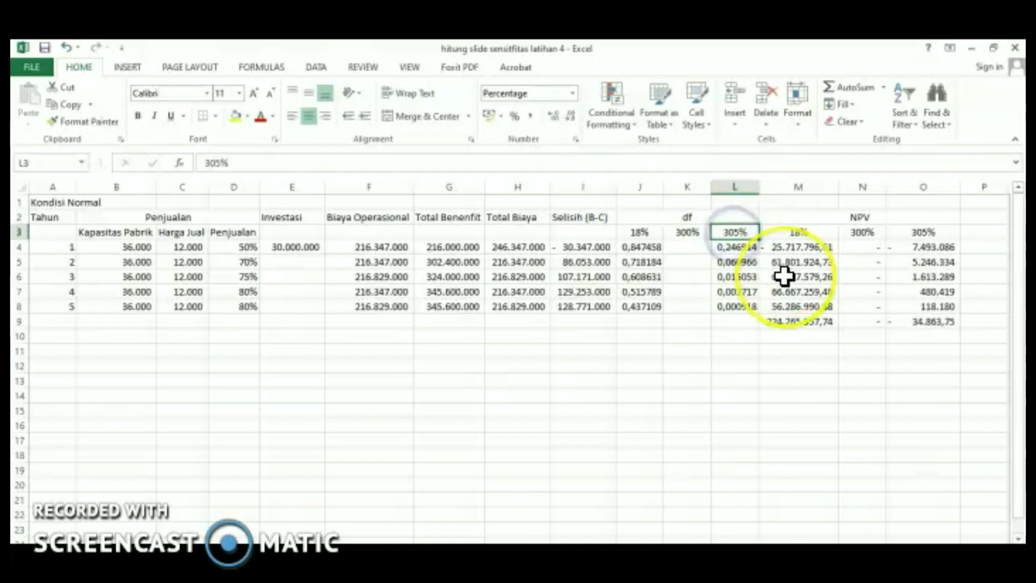
{"action": "type", "text": "303"}
{"action": "key", "text": "Return"}
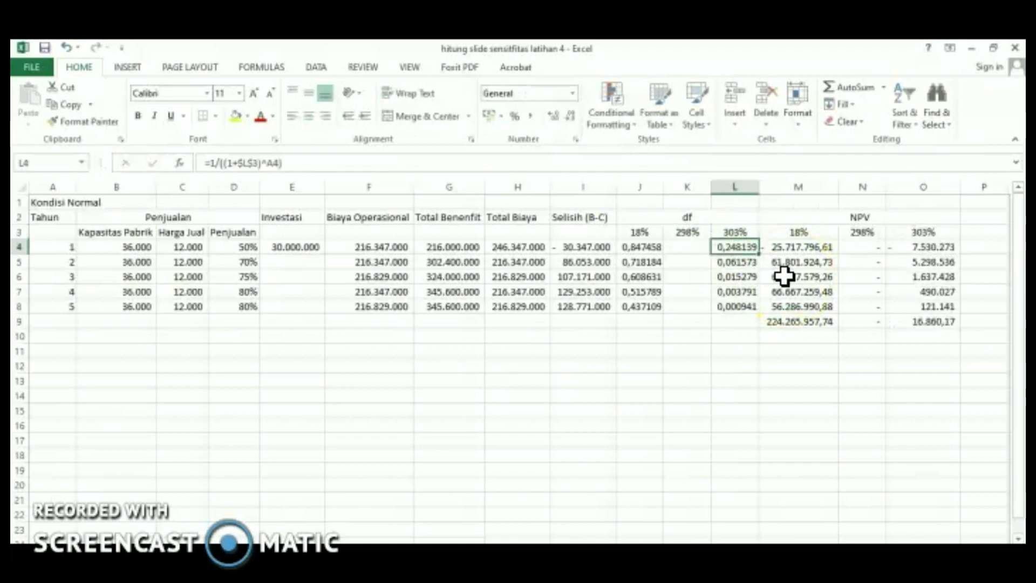
Set the i2 rate in cell L3 to 304%.
{"action": "left_click", "coordinate": [744, 231]}
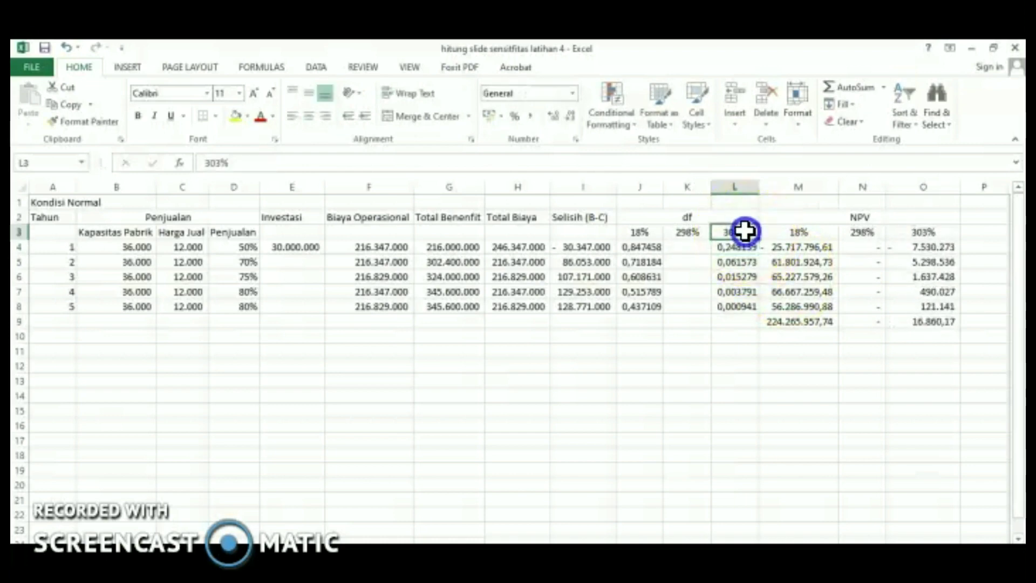
{"action": "type", "text": "304"}
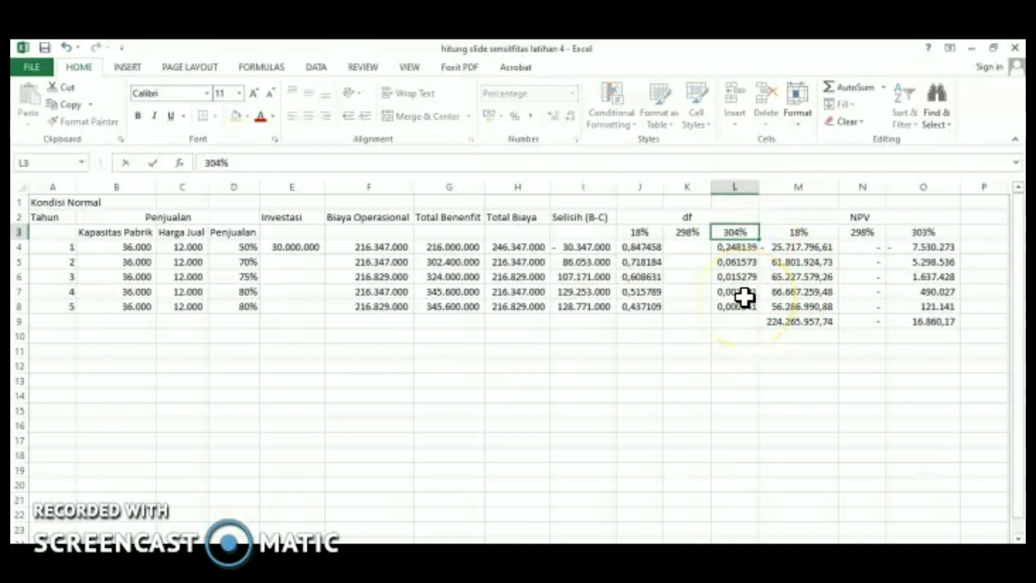
{"action": "key", "text": "Return"}
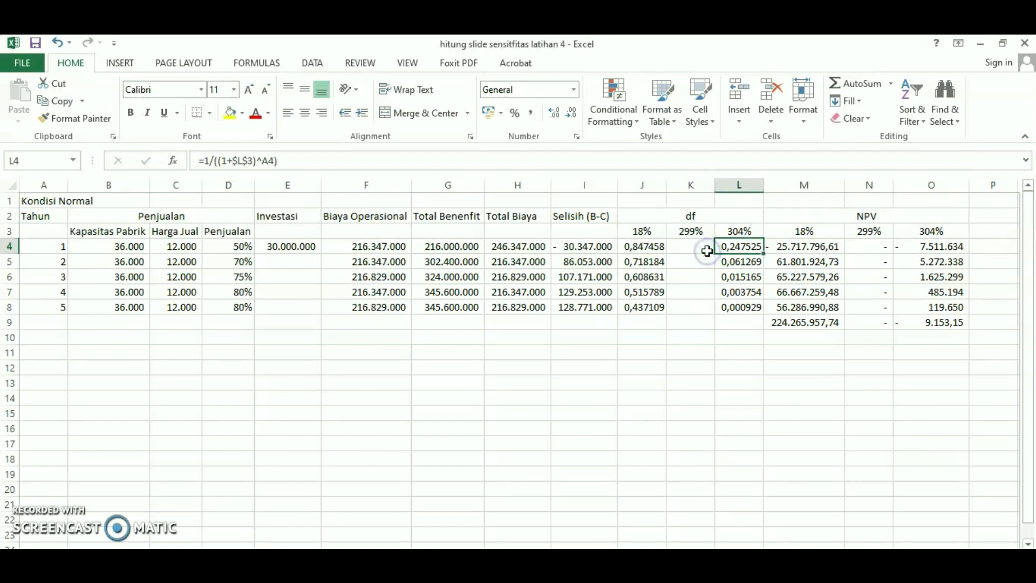
Enter the year-1 discount factor formula for i1 in K4 as =1/((1+K3)^A4).
{"action": "left_click", "coordinate": [700, 248]}
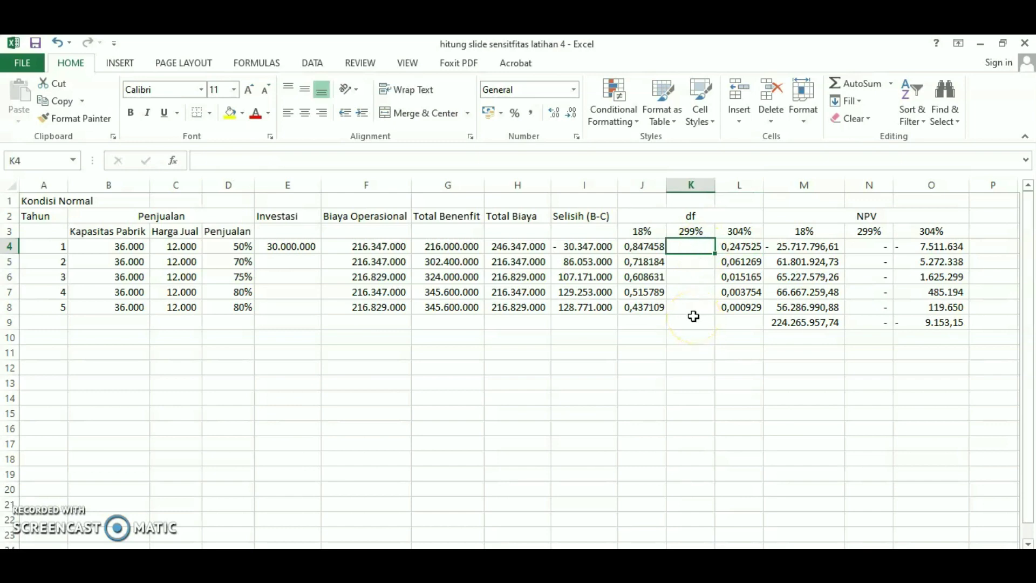
{"action": "type", "text": "=1/((1+"}
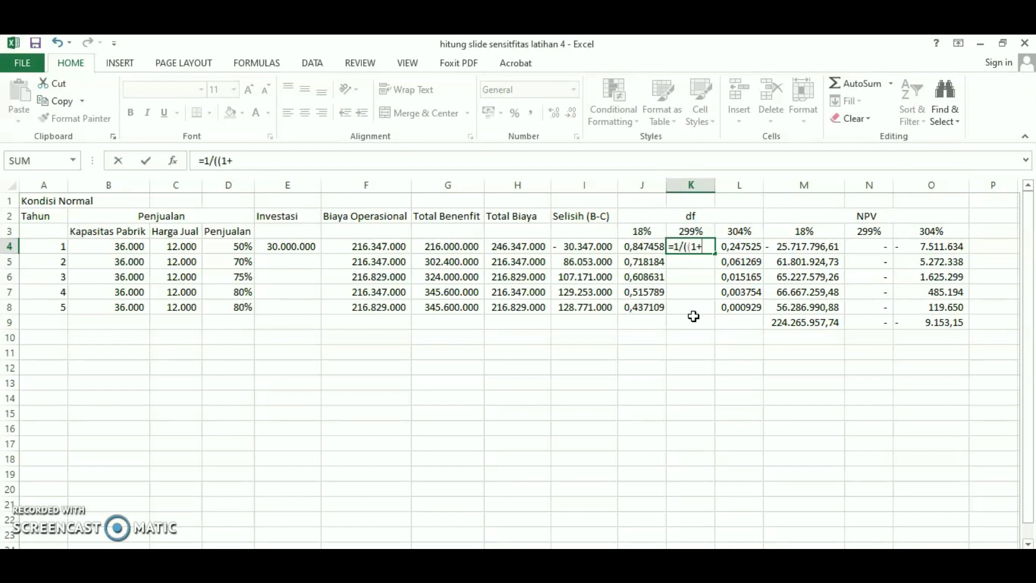
{"action": "left_click", "coordinate": [689, 231]}
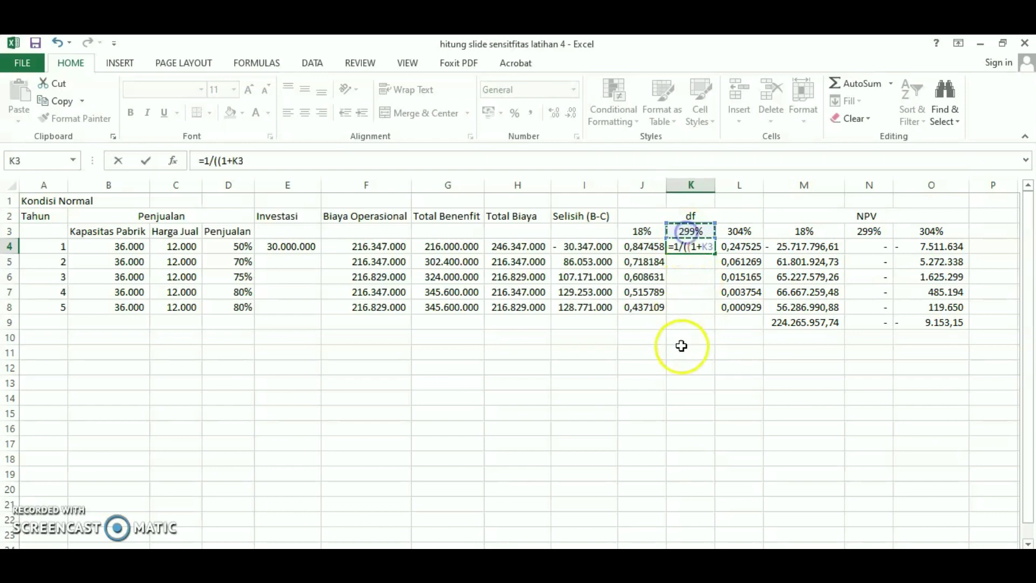
{"action": "type", "text": ")"}
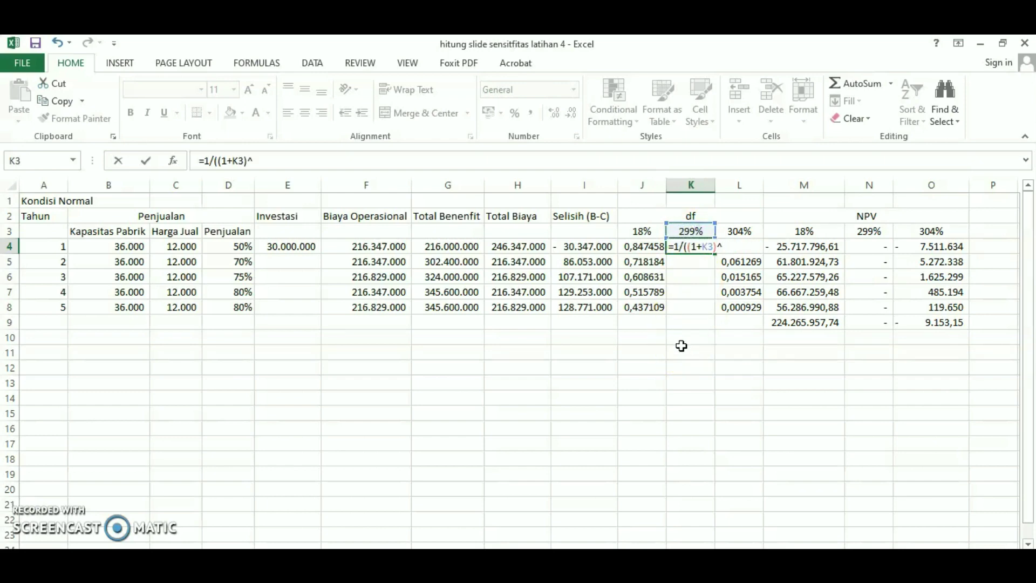
{"action": "type", "text": "^"}
{"action": "left_click", "coordinate": [64, 246]}
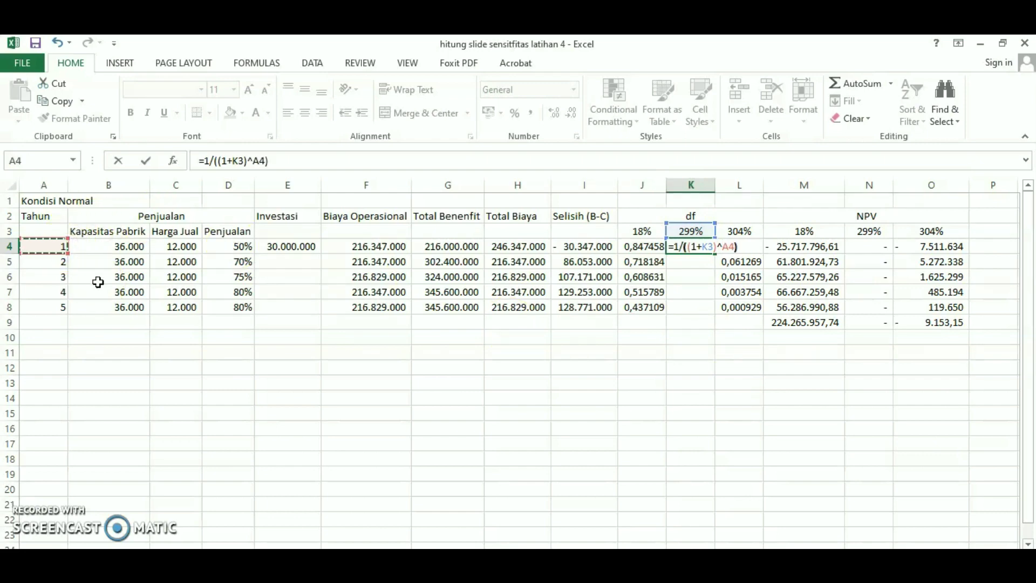
{"action": "type", "text": ")"}
{"action": "key", "text": "Return"}
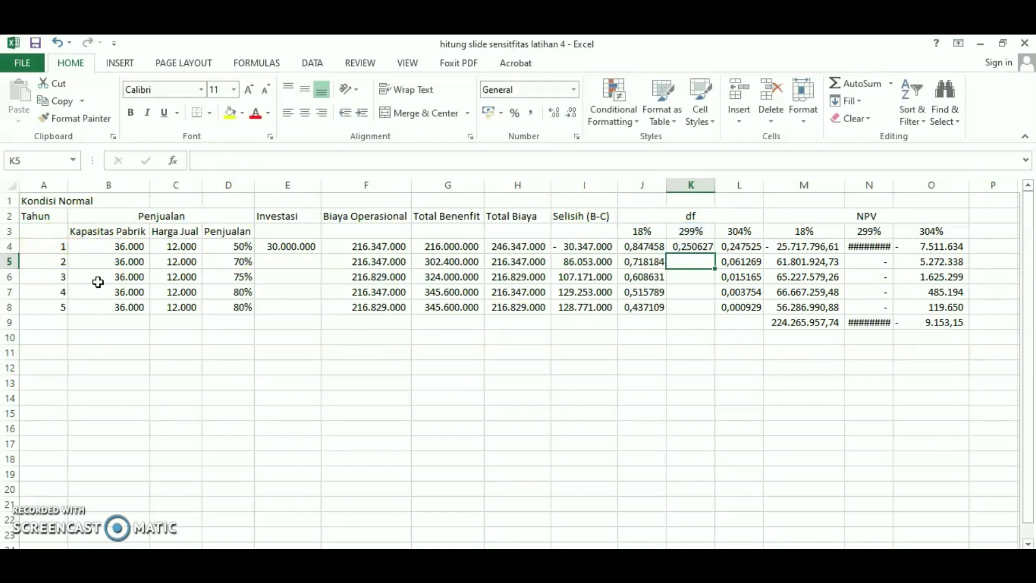
Make the rate reference in K4's formula absolute as $K$3 and fill the formula down through K8.
{"action": "double_click", "coordinate": [700, 246]}
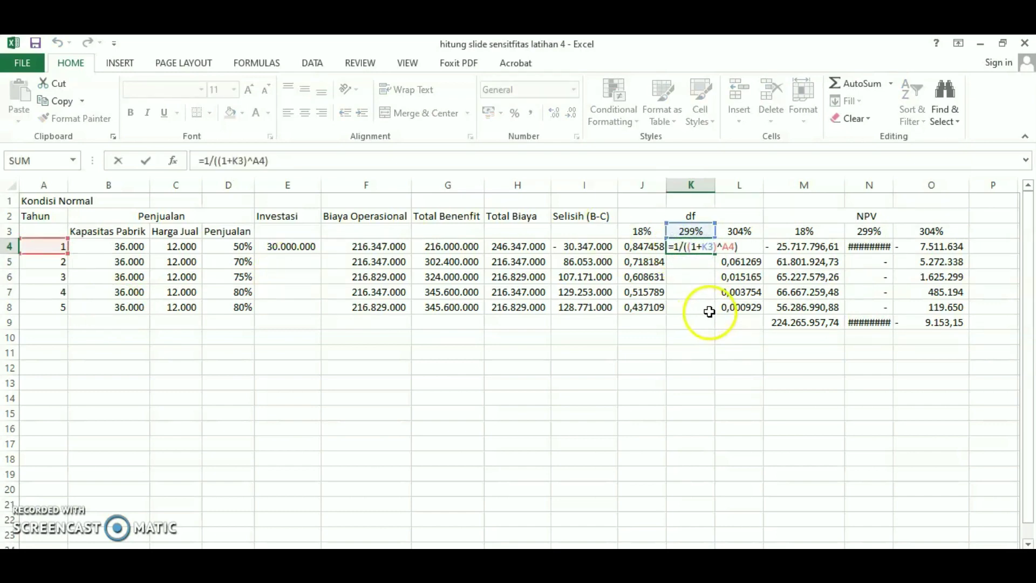
{"action": "key", "text": "F4"}
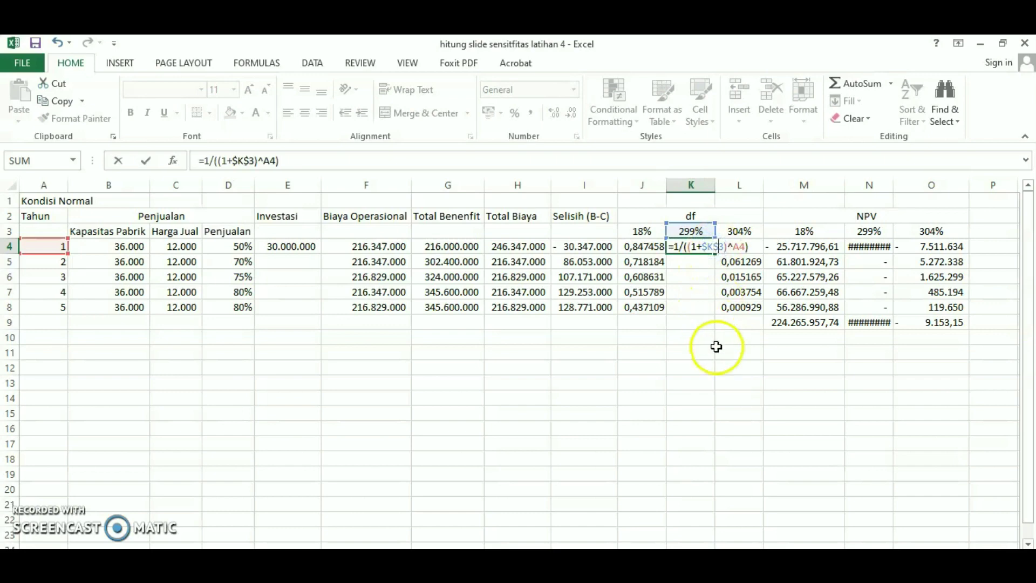
{"action": "key", "text": "Return"}
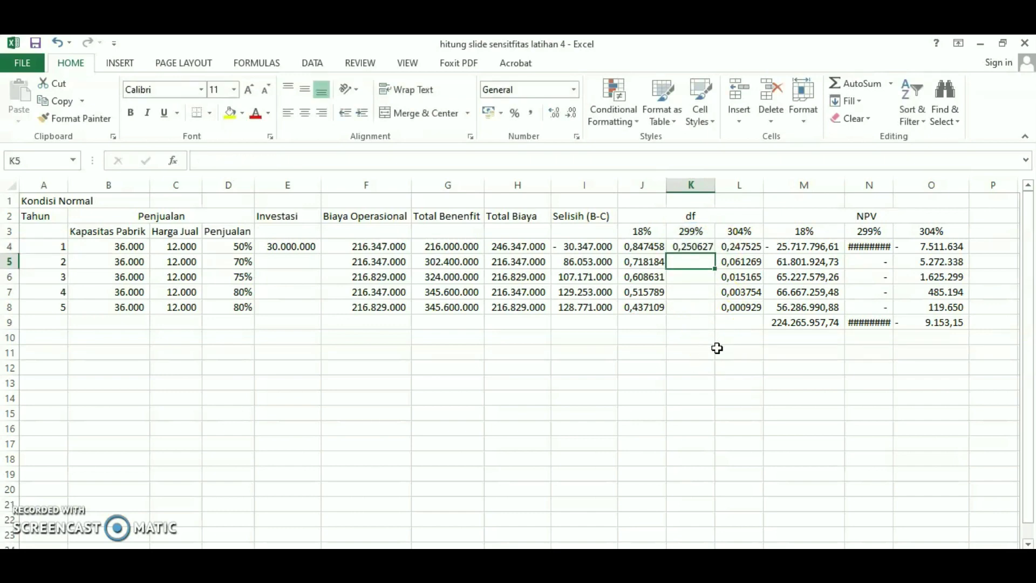
{"action": "left_click", "coordinate": [701, 249]}
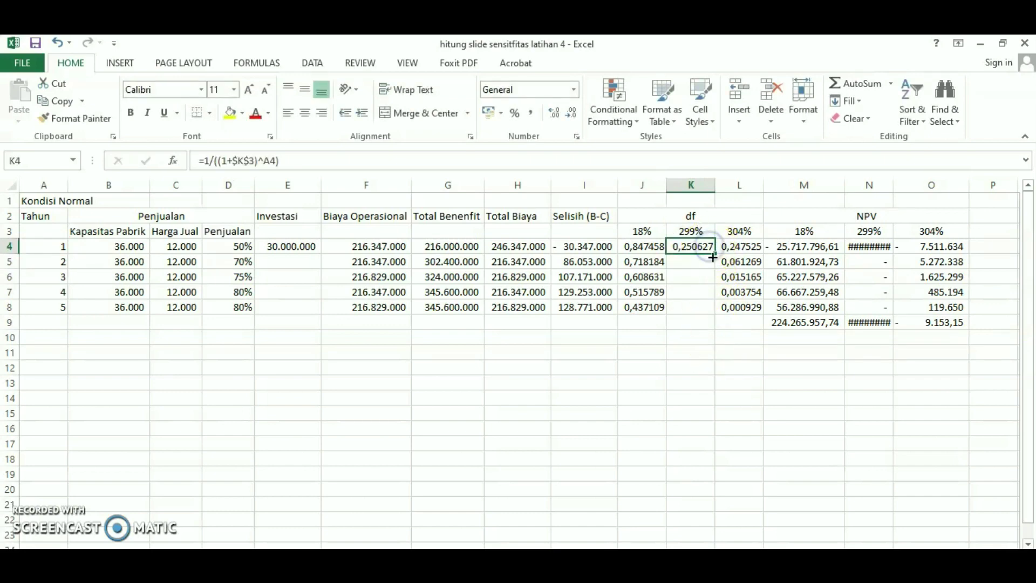
{"action": "left_click_drag", "start_coordinate": [715, 254], "coordinate": [714, 318]}
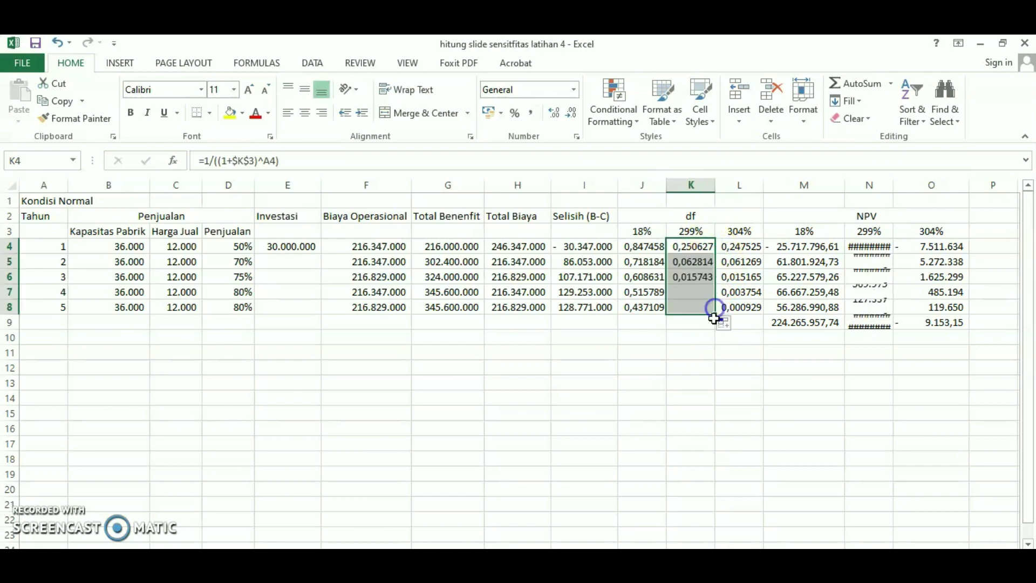
{"action": "left_click", "coordinate": [723, 381]}
Reduce the discount factors in J4:L8 to three decimal places.
{"action": "left_click_drag", "start_coordinate": [650, 246], "coordinate": [726, 308]}
{"action": "left_click", "coordinate": [572, 113]}
{"action": "left_click", "coordinate": [572, 113]}
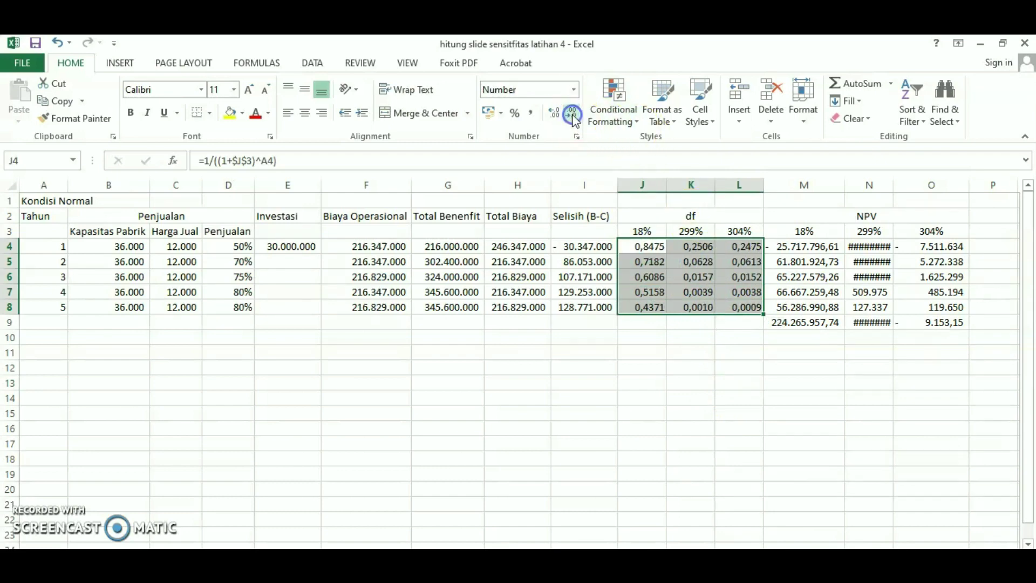
{"action": "left_click", "coordinate": [572, 113]}
{"action": "left_click", "coordinate": [723, 354]}
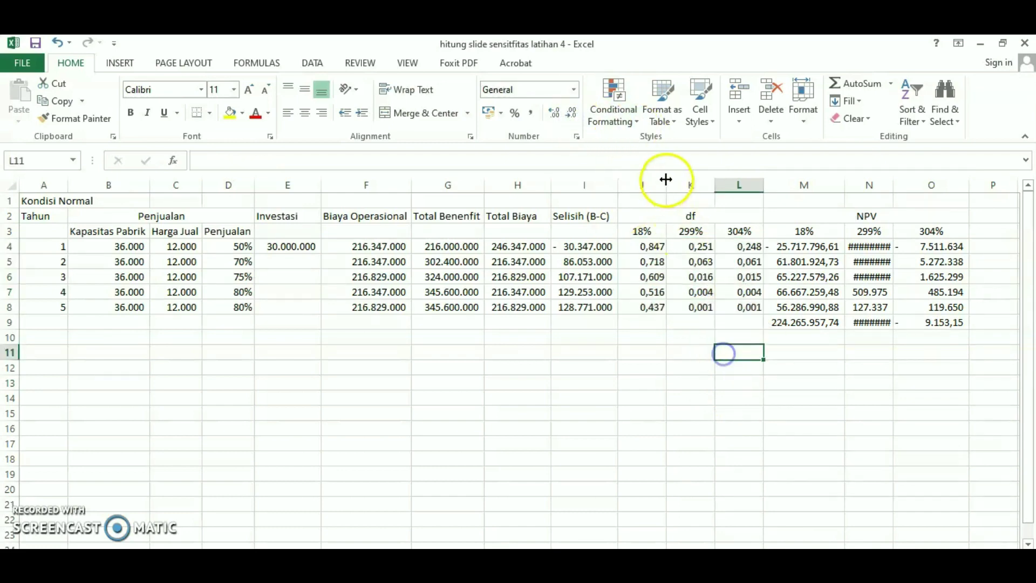
AutoFit the widths of discount factor columns J, K and L and NPV column N to their contents.
{"action": "double_click", "coordinate": [666, 179]}
{"action": "double_click", "coordinate": [695, 180]}
{"action": "double_click", "coordinate": [729, 185]}
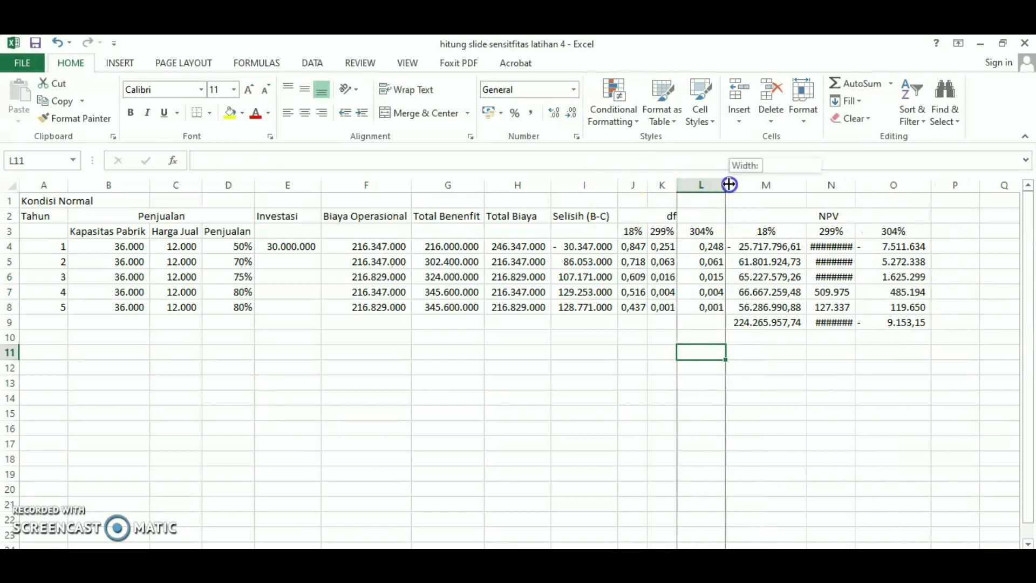
{"action": "left_click", "coordinate": [807, 424]}
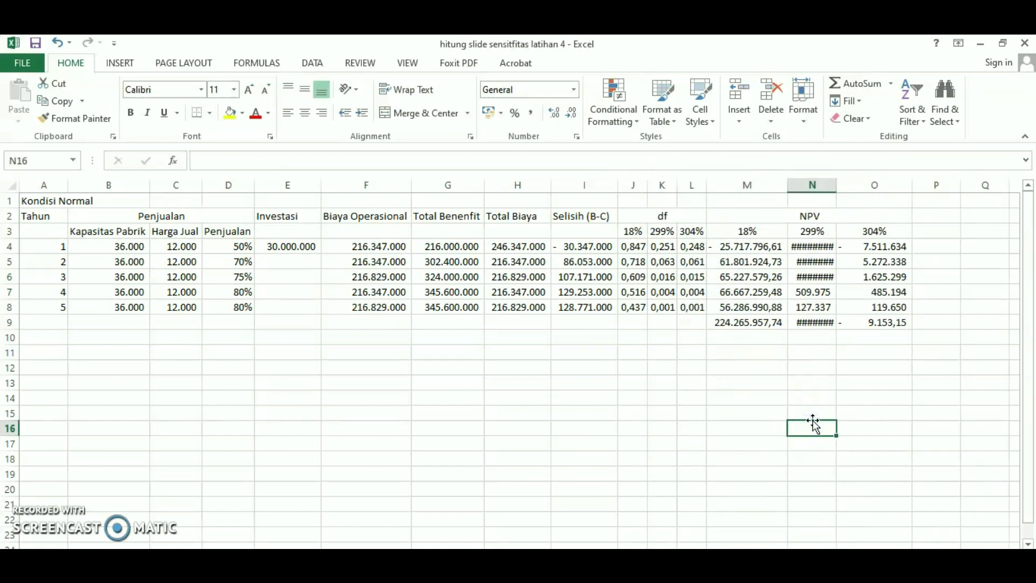
{"action": "double_click", "coordinate": [837, 184]}
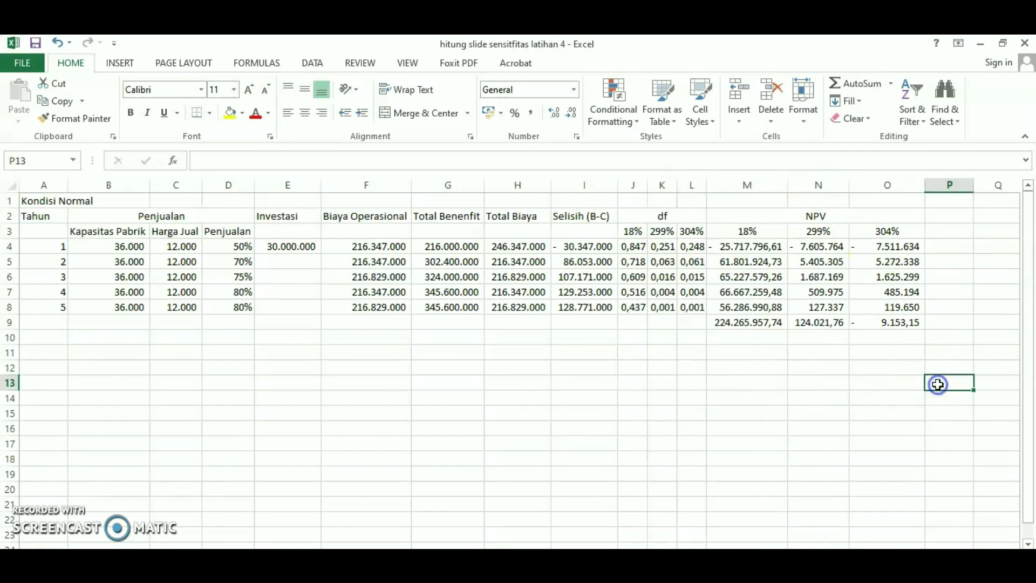
Apply all borders to the table range A2:O9.
{"action": "left_click_drag", "start_coordinate": [896, 322], "coordinate": [32, 216]}
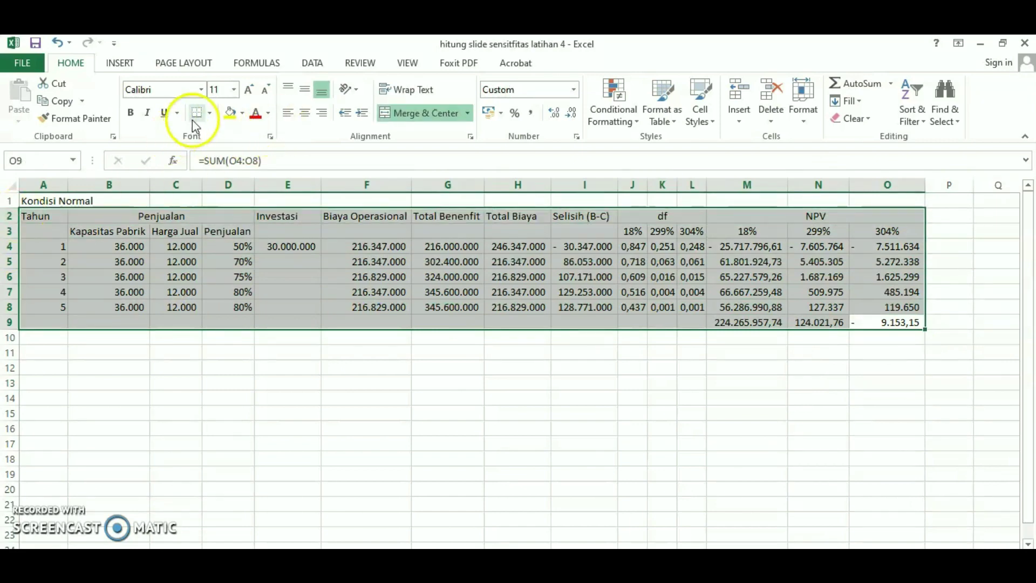
{"action": "left_click", "coordinate": [209, 113]}
{"action": "left_click", "coordinate": [243, 240]}
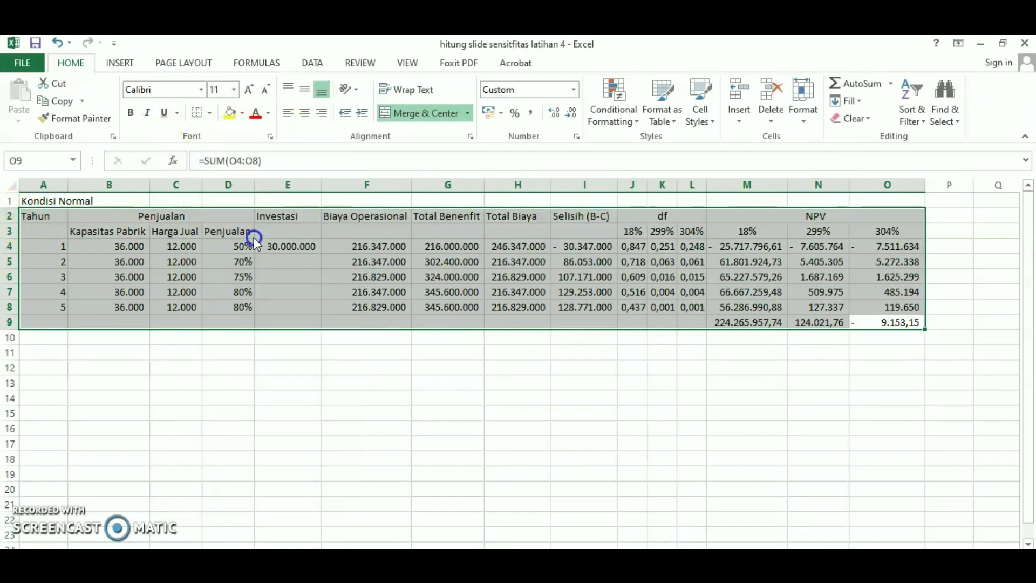
{"action": "left_click", "coordinate": [612, 397]}
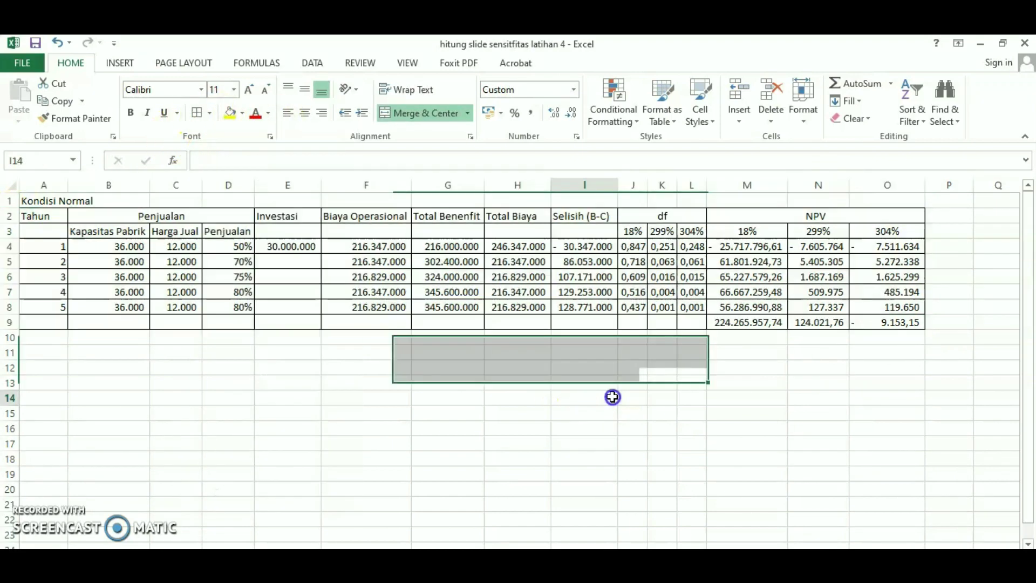
Enter the label NPV= in cell A11 below the table and select B11 for its value.
{"action": "left_click", "coordinate": [60, 357]}
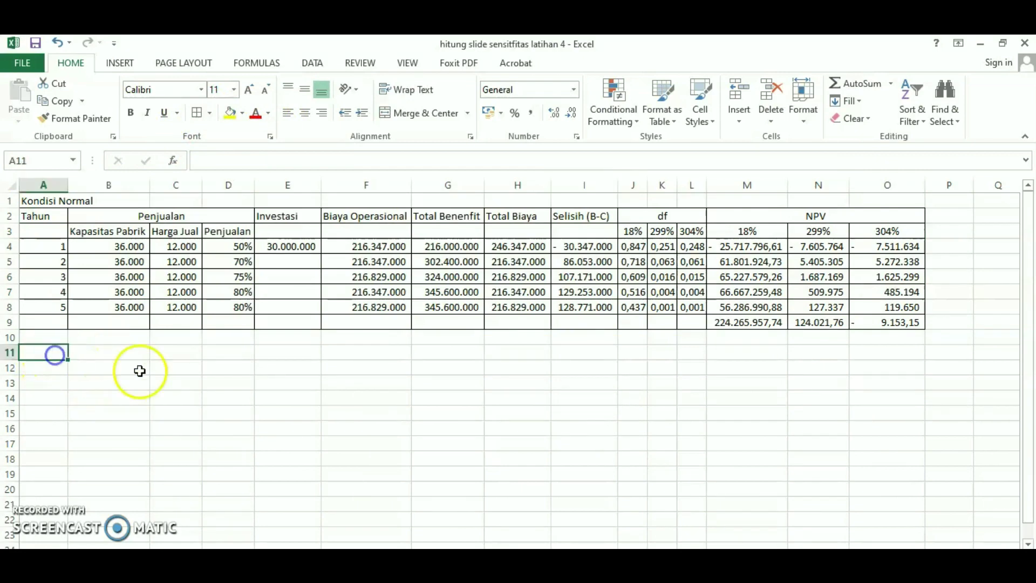
{"action": "type", "text": "NPV="}
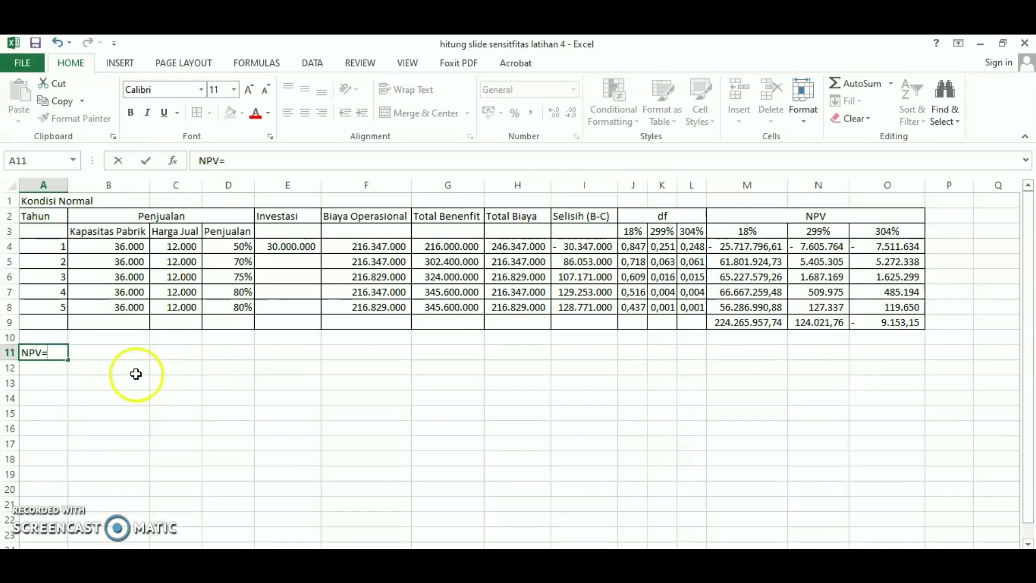
{"action": "left_click", "coordinate": [134, 357]}
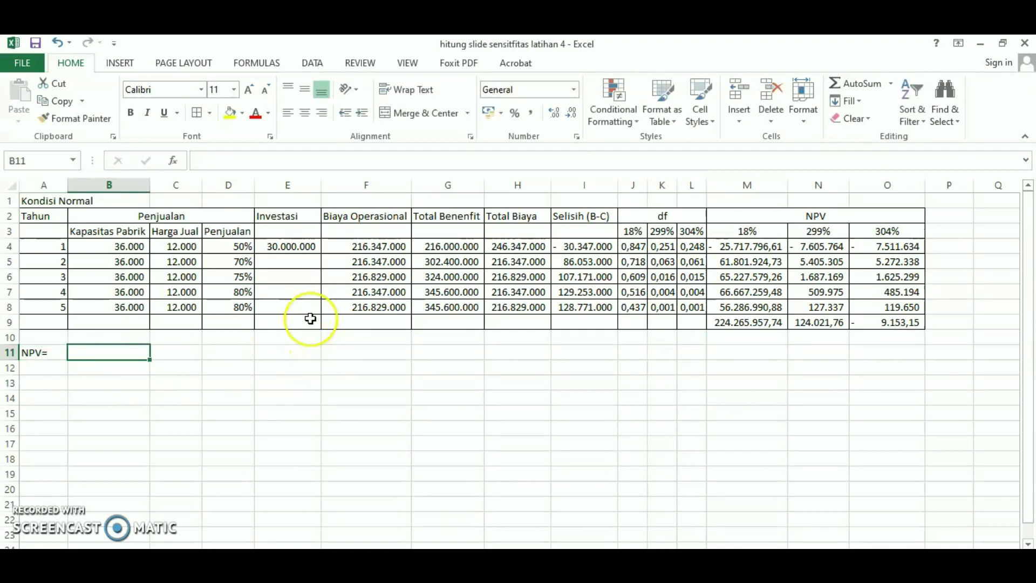
Fill B11 with a reference to the 18% NPV total in M9.
{"action": "type", "text": "="}
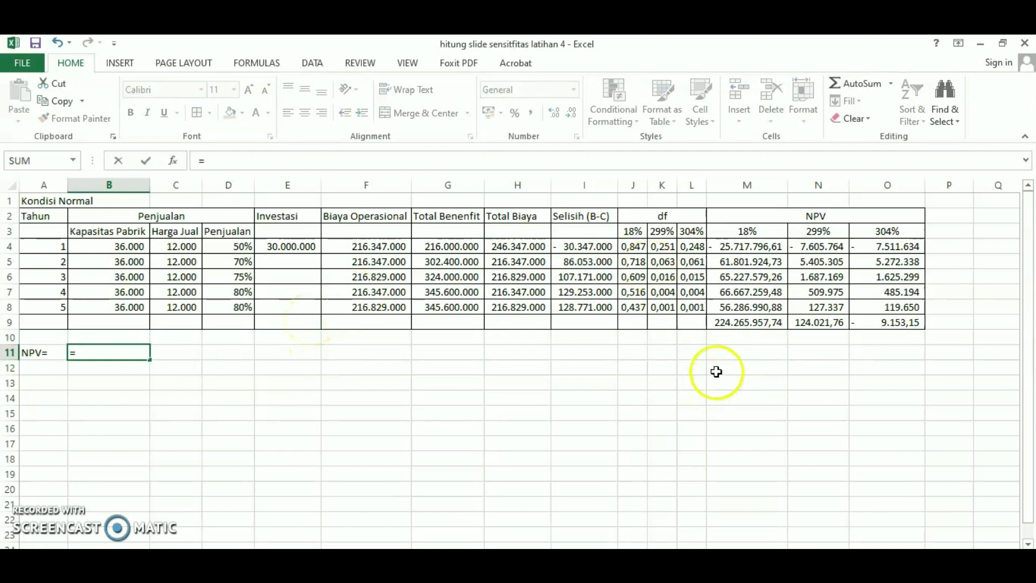
{"action": "left_click", "coordinate": [754, 324]}
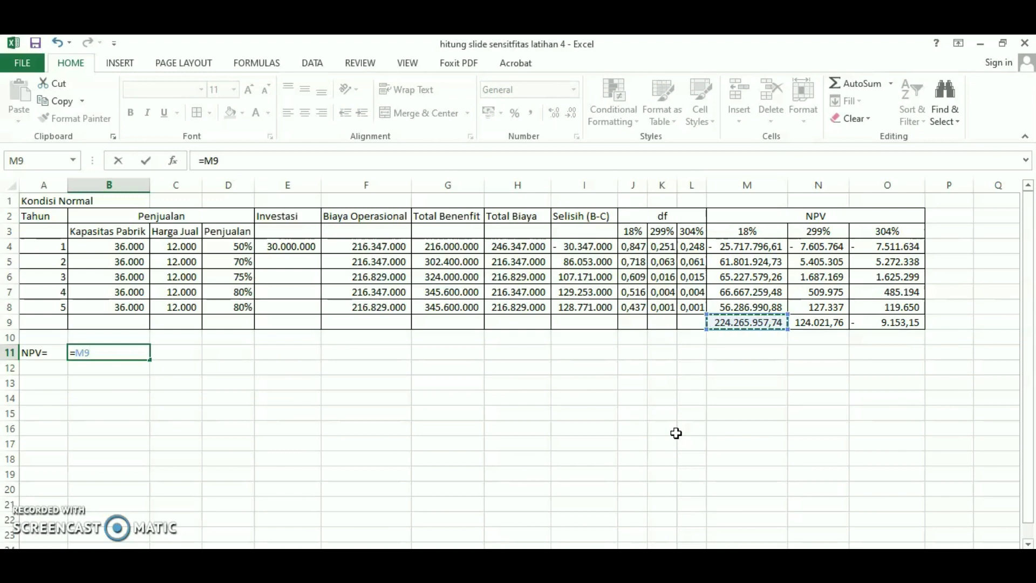
{"action": "key", "text": "Return"}
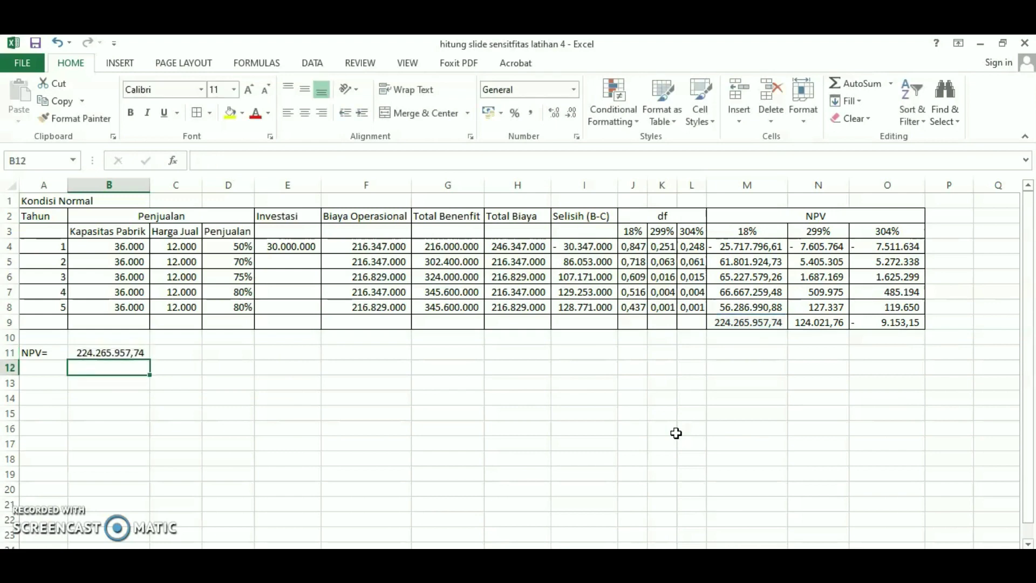
Enter the label Net B/C= in cell A13.
{"action": "left_click", "coordinate": [50, 382]}
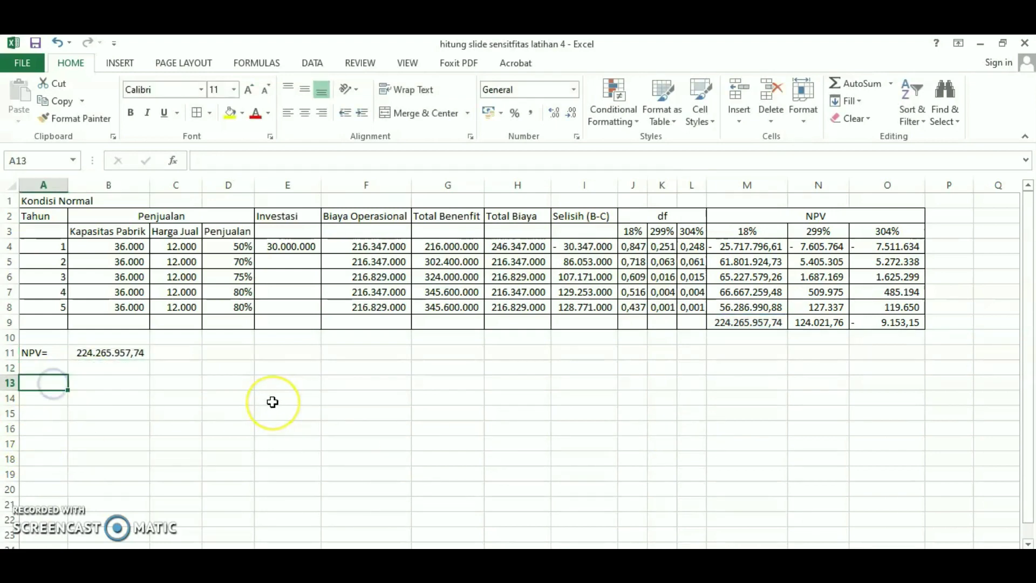
{"action": "type", "text": "Net B/C="}
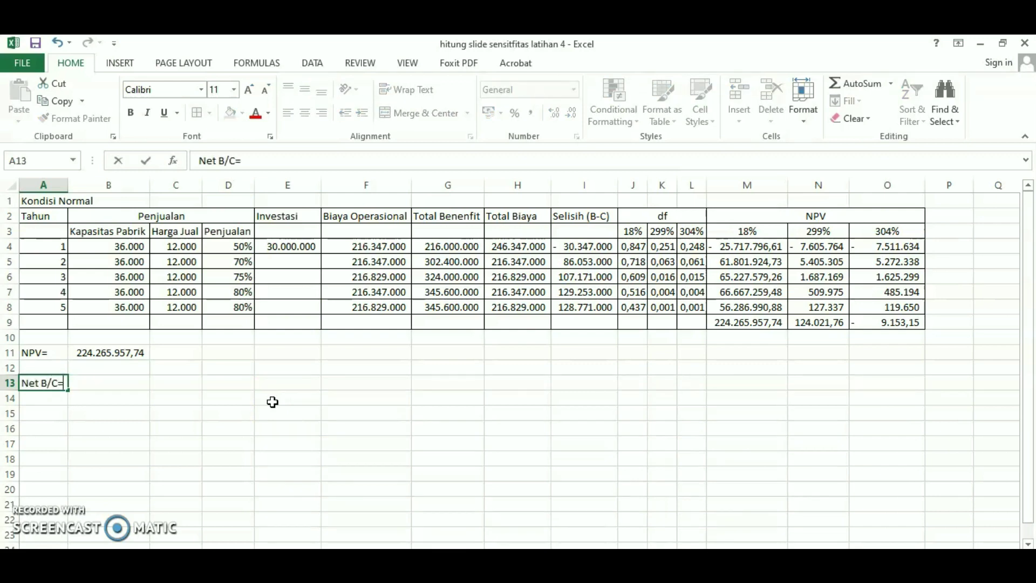
{"action": "left_click", "coordinate": [326, 387]}
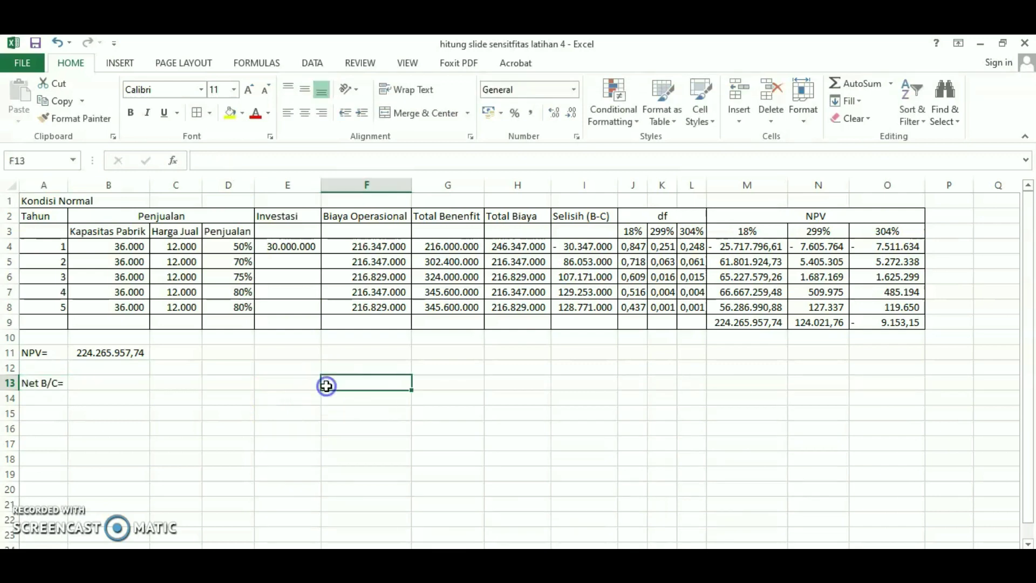
Sum the positive 18% NPVs in M5:M8 in cell B13 as the Net B/C numerator.
{"action": "left_click", "coordinate": [132, 388]}
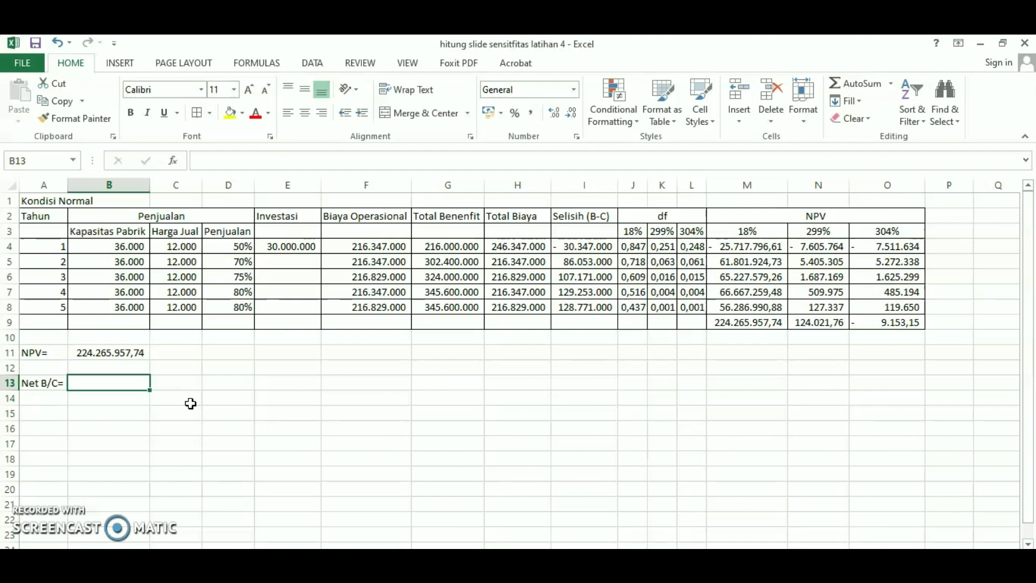
{"action": "type", "text": "="}
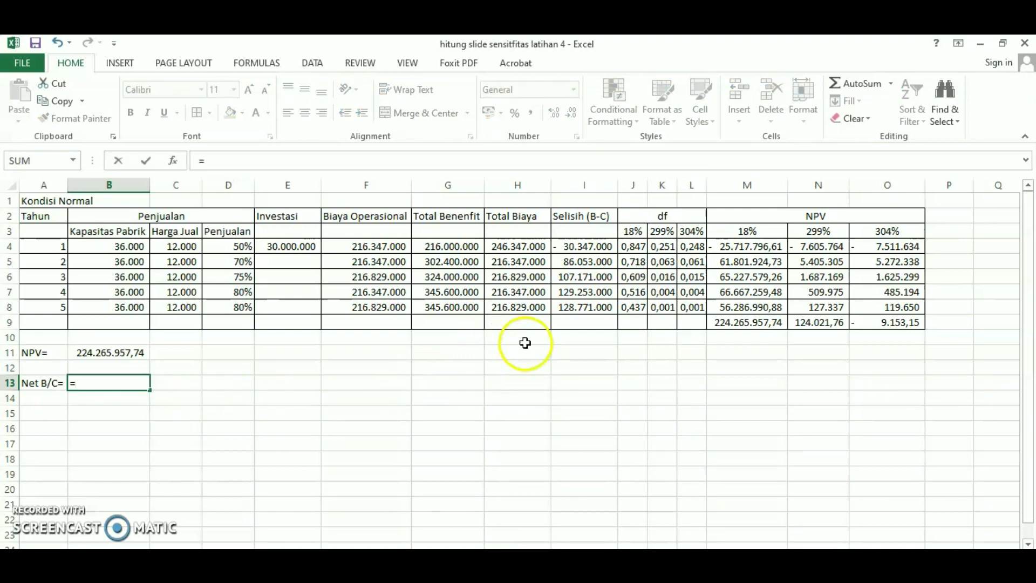
{"action": "left_click", "coordinate": [858, 85]}
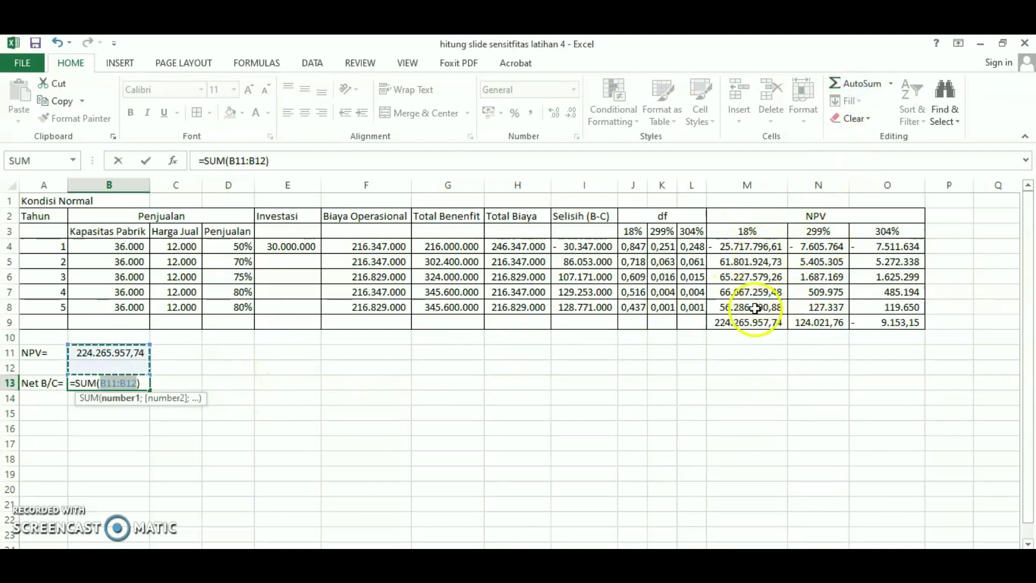
{"action": "left_click_drag", "start_coordinate": [750, 307], "coordinate": [750, 262]}
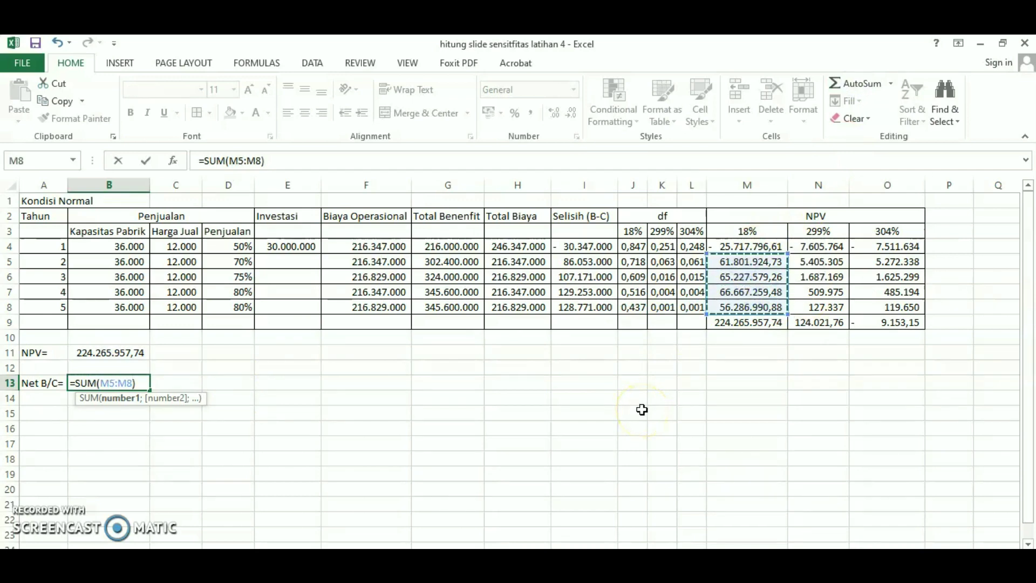
{"action": "key", "text": "Return"}
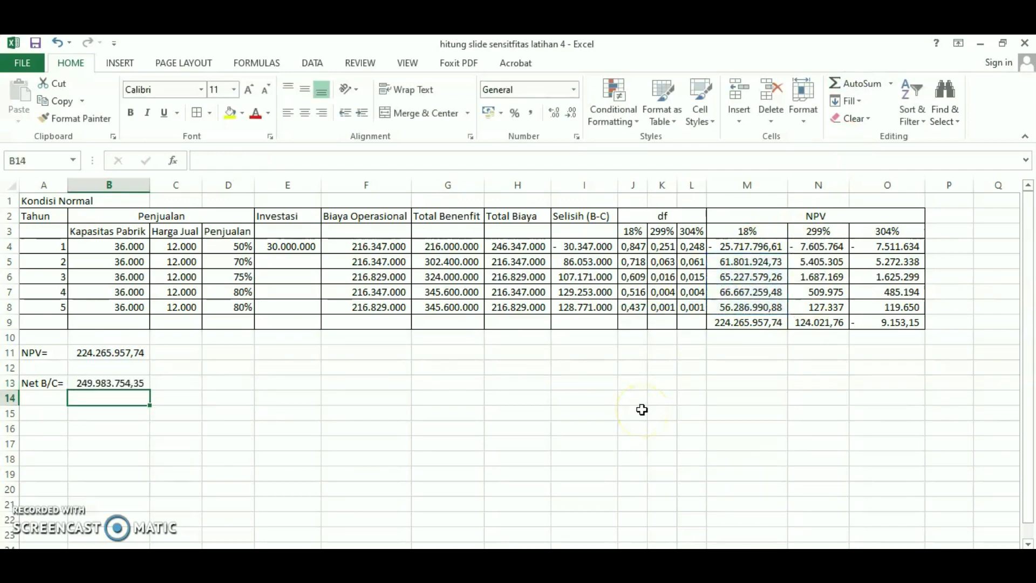
Add a bottom border to B13 as the fraction line of the Net B/C ratio.
{"action": "left_click", "coordinate": [135, 384]}
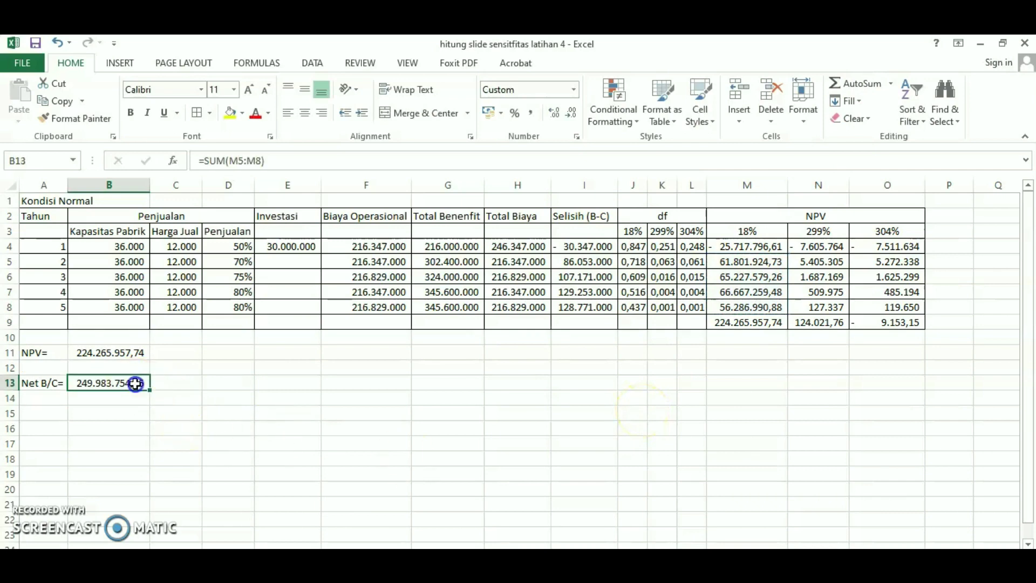
{"action": "left_click", "coordinate": [210, 113]}
{"action": "left_click", "coordinate": [227, 148]}
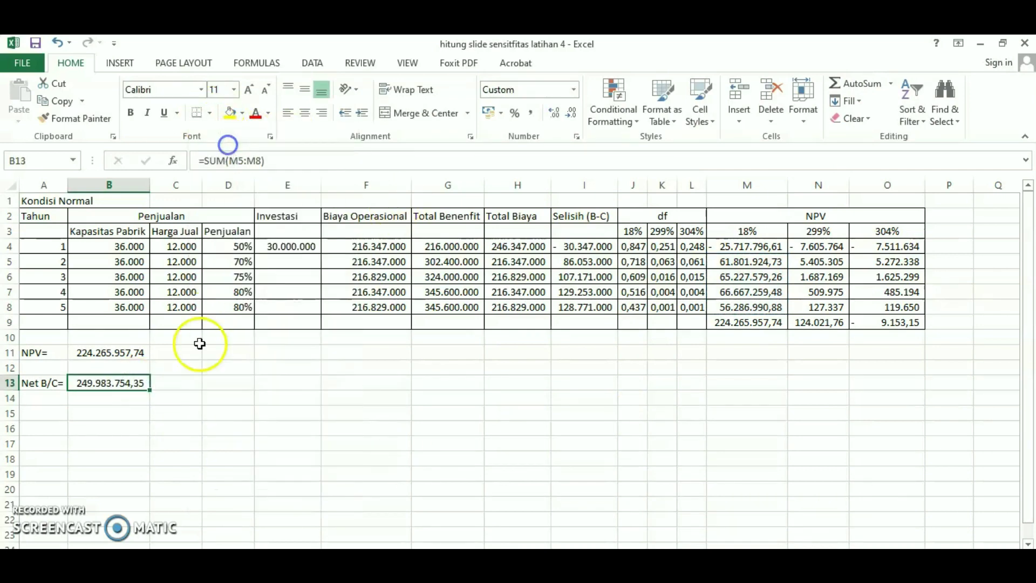
{"action": "left_click", "coordinate": [191, 409]}
Enter =-M4 in B14 as the Net B/C denominator, turning the negative first-year 18% NPV positive.
{"action": "left_click", "coordinate": [137, 395]}
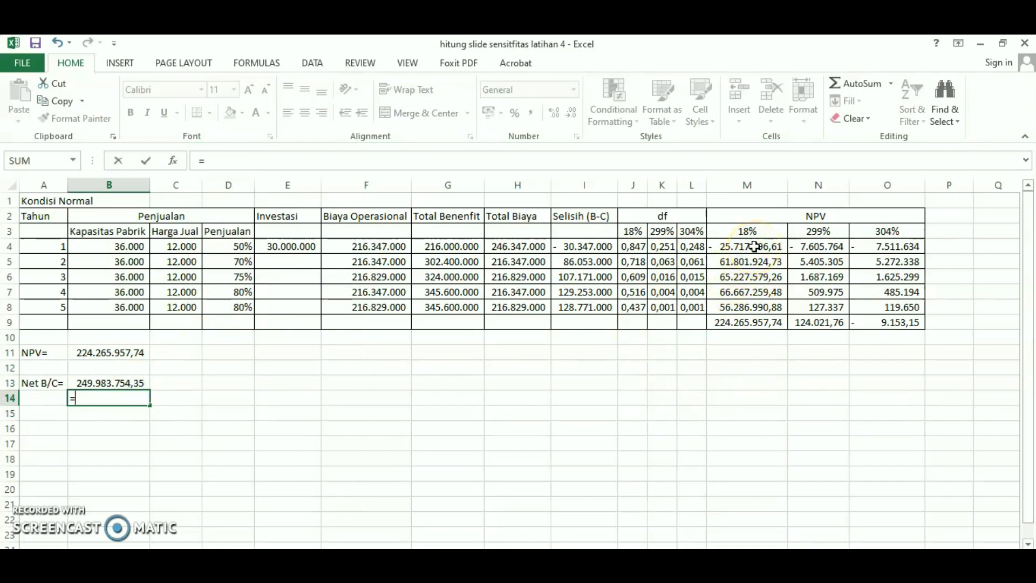
{"action": "left_click", "coordinate": [754, 246]}
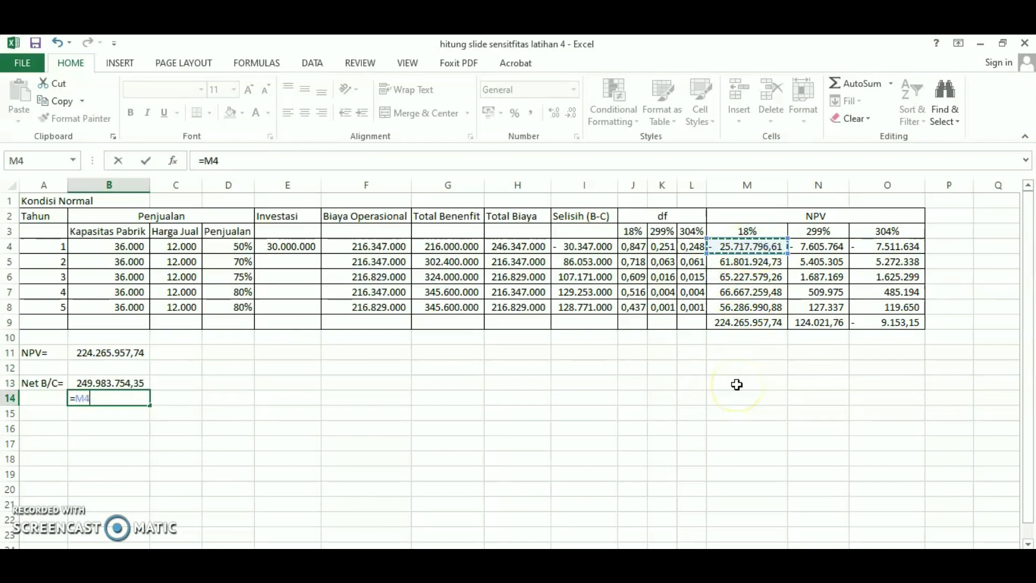
{"action": "left_click", "coordinate": [205, 161]}
{"action": "type", "text": "-"}
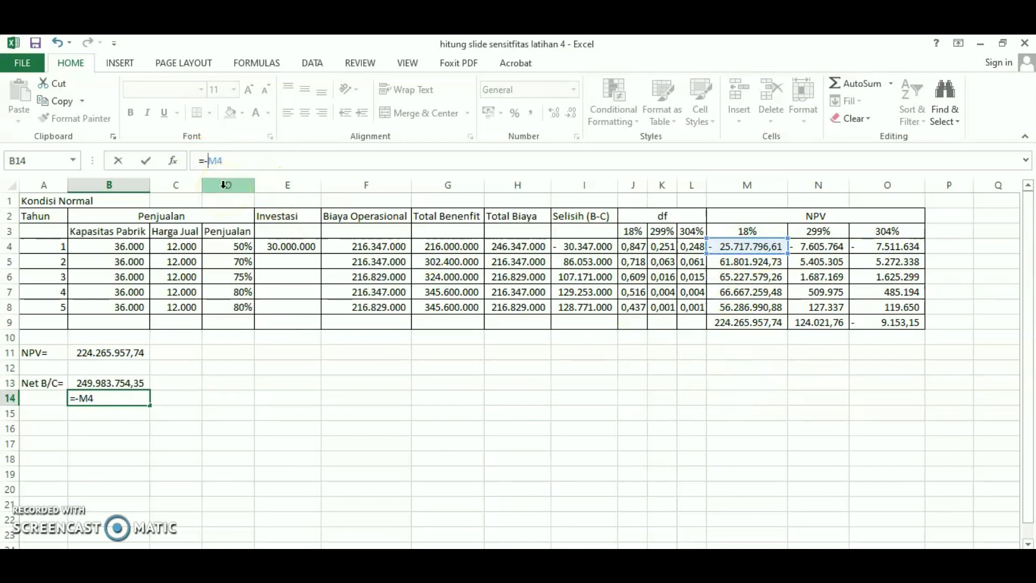
{"action": "key", "text": "Return"}
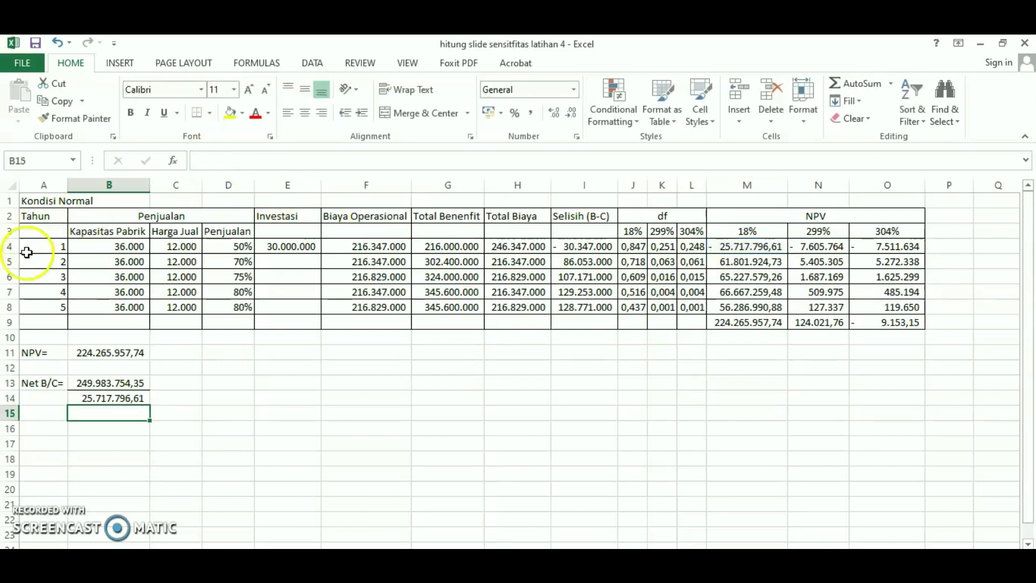
Calculate the Net B/C ratio in C13 with the formula =B13/B14.
{"action": "left_click", "coordinate": [178, 382]}
{"action": "type", "text": "="}
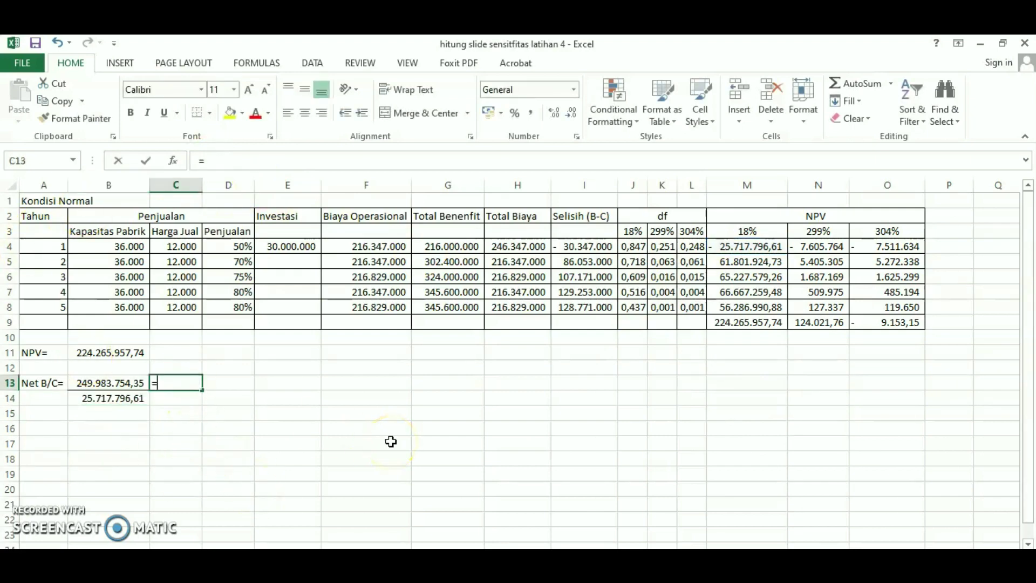
{"action": "left_click", "coordinate": [109, 382]}
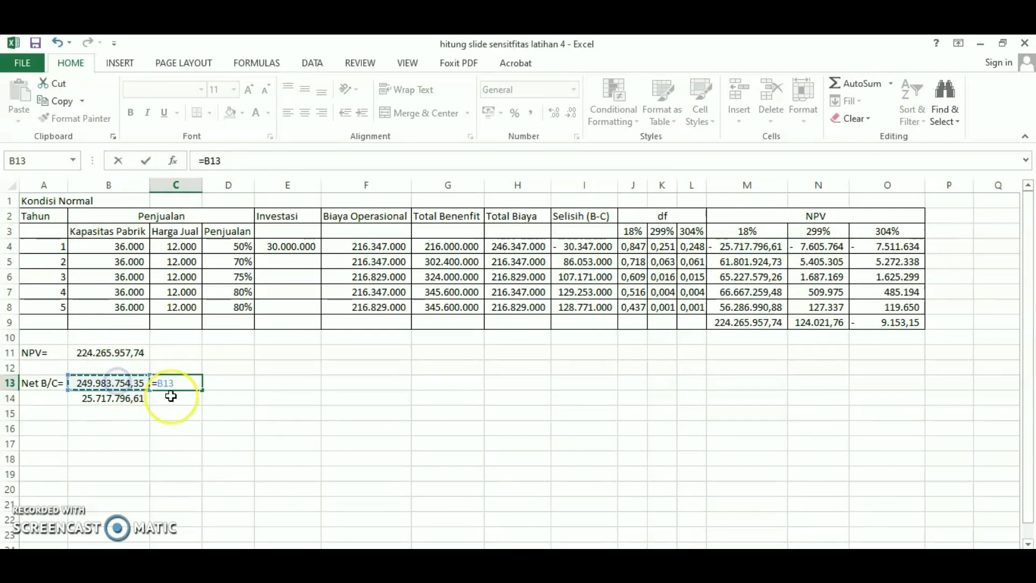
{"action": "type", "text": "/"}
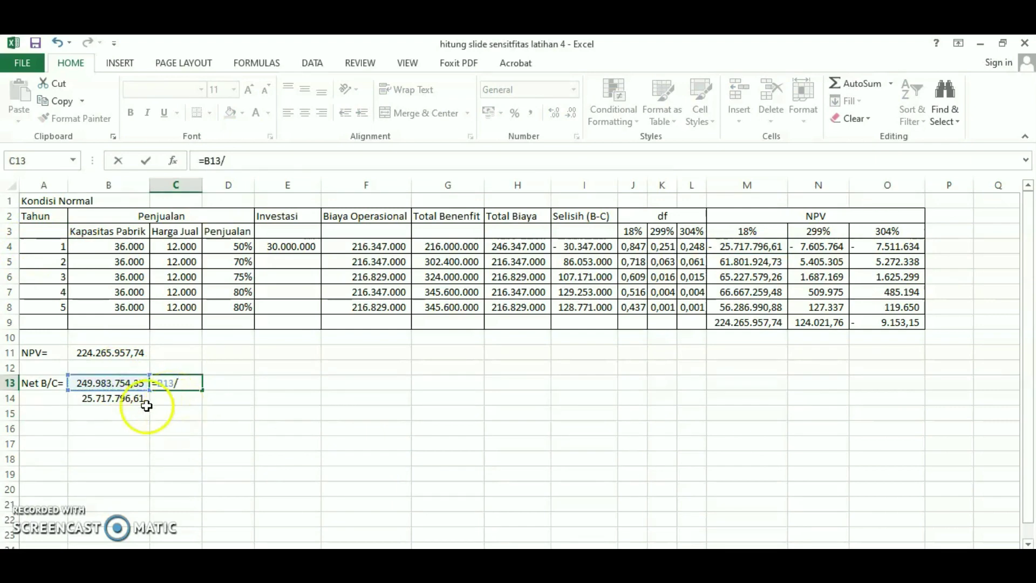
{"action": "left_click", "coordinate": [125, 397]}
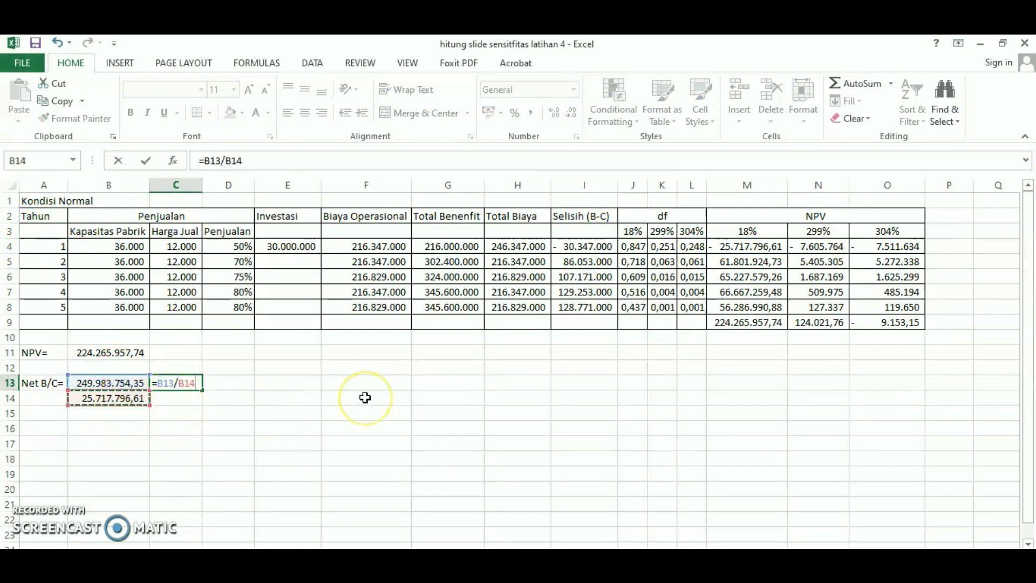
{"action": "key", "text": "Return"}
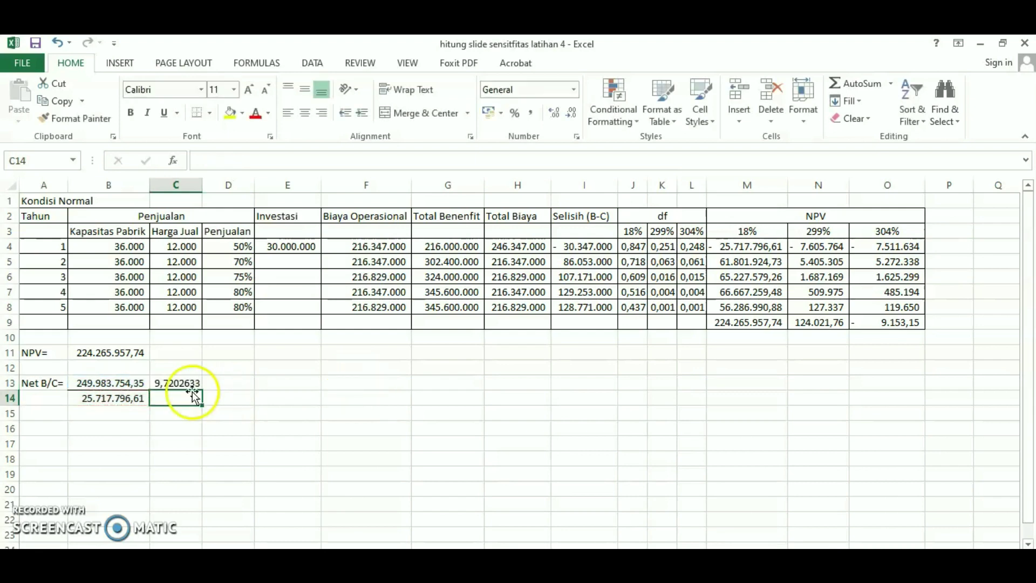
Reduce the Net B/C ratio in C13 to two decimal places.
{"action": "left_click", "coordinate": [168, 383]}
{"action": "left_click", "coordinate": [572, 113]}
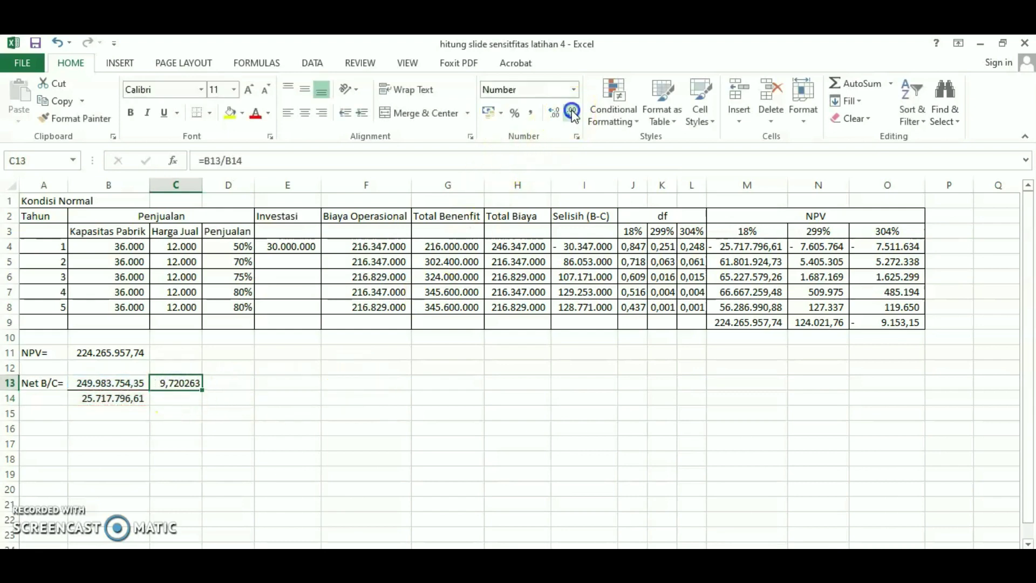
{"action": "left_click", "coordinate": [572, 112]}
{"action": "left_click", "coordinate": [572, 113]}
{"action": "left_click", "coordinate": [572, 113]}
{"action": "left_click", "coordinate": [572, 112]}
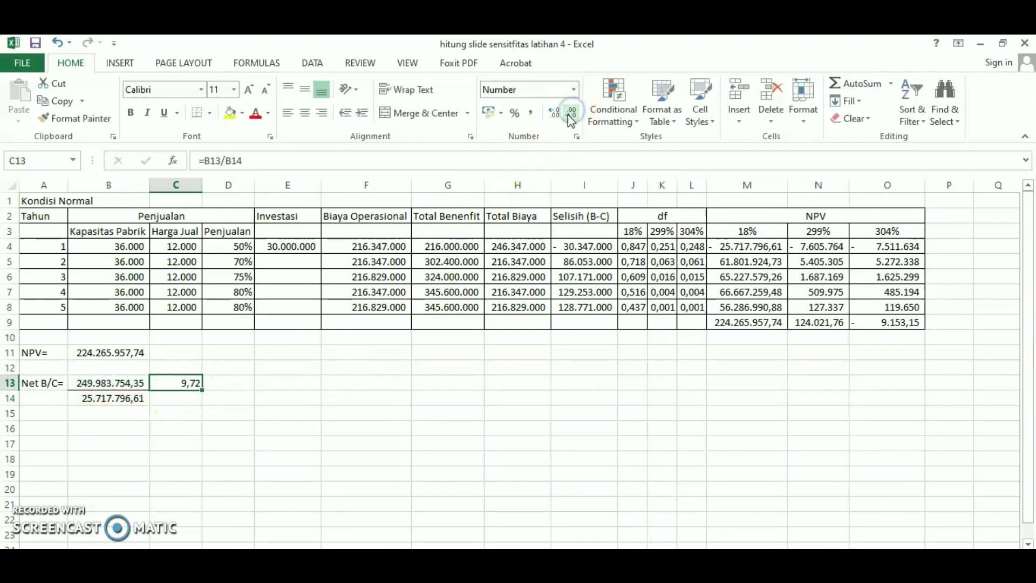
{"action": "left_click", "coordinate": [236, 400]}
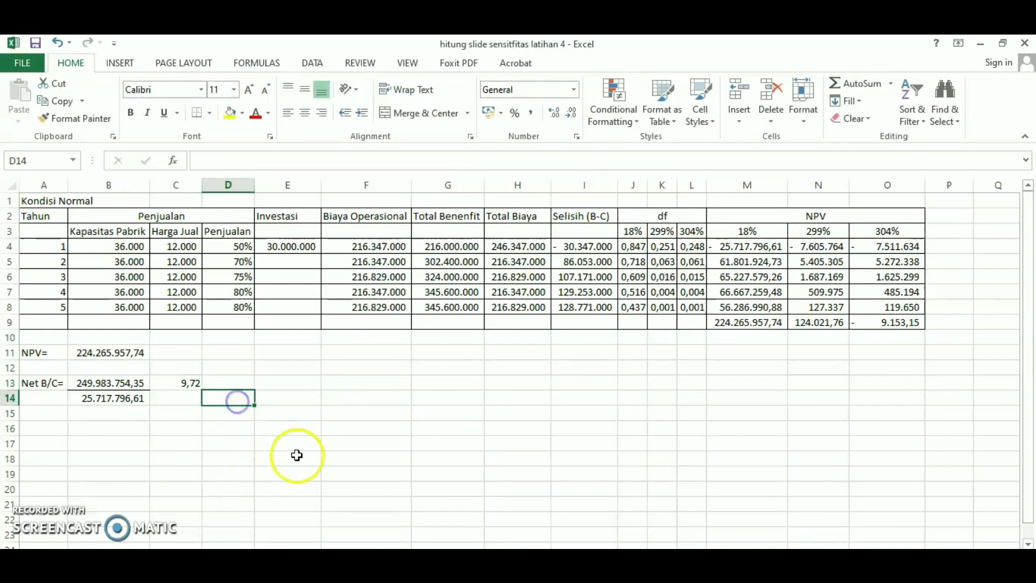
Enter IRR= in A16 and lay out i1 + NPV i1 over NPV i1 - NPV i2, followed by (i2 - i1), across B16:E17.
{"action": "left_click", "coordinate": [43, 429]}
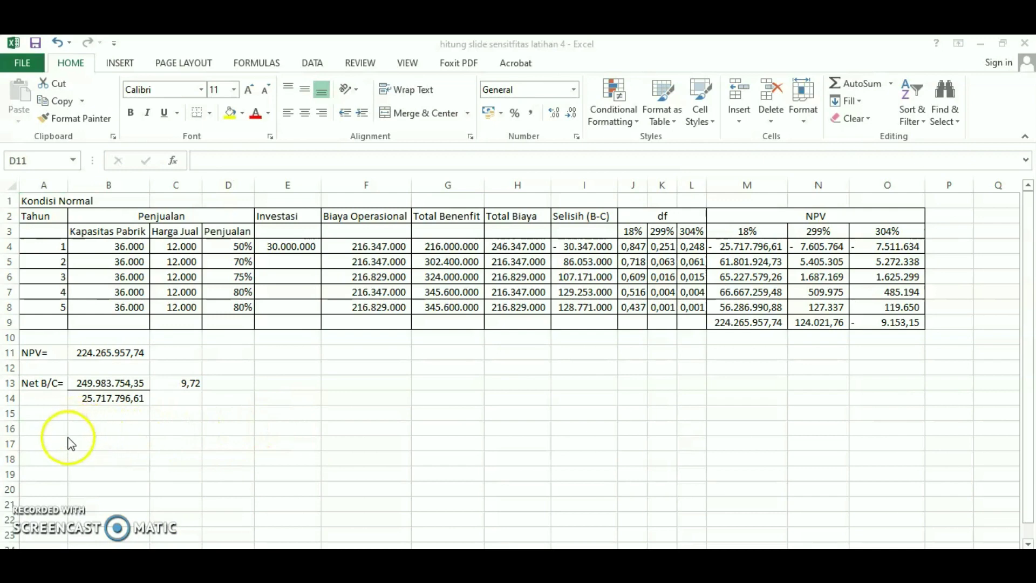
{"action": "left_click", "coordinate": [46, 432]}
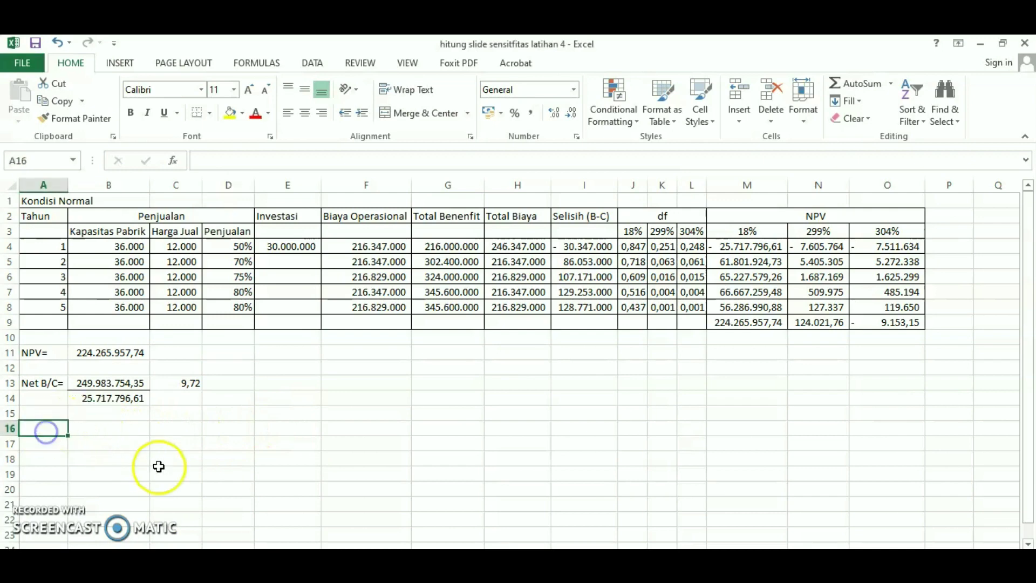
{"action": "type", "text": "i"}
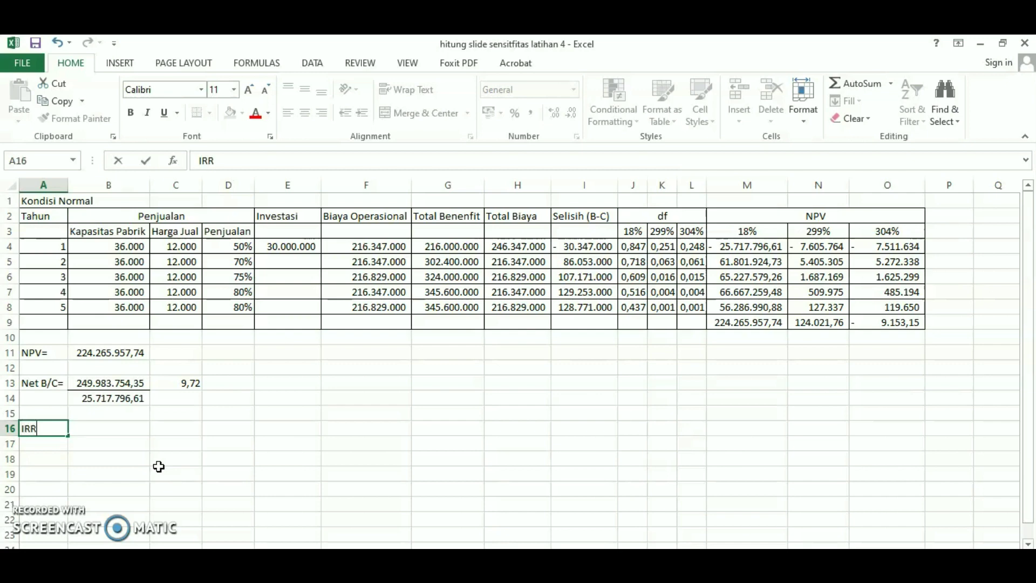
{"action": "key", "text": "Tab"}
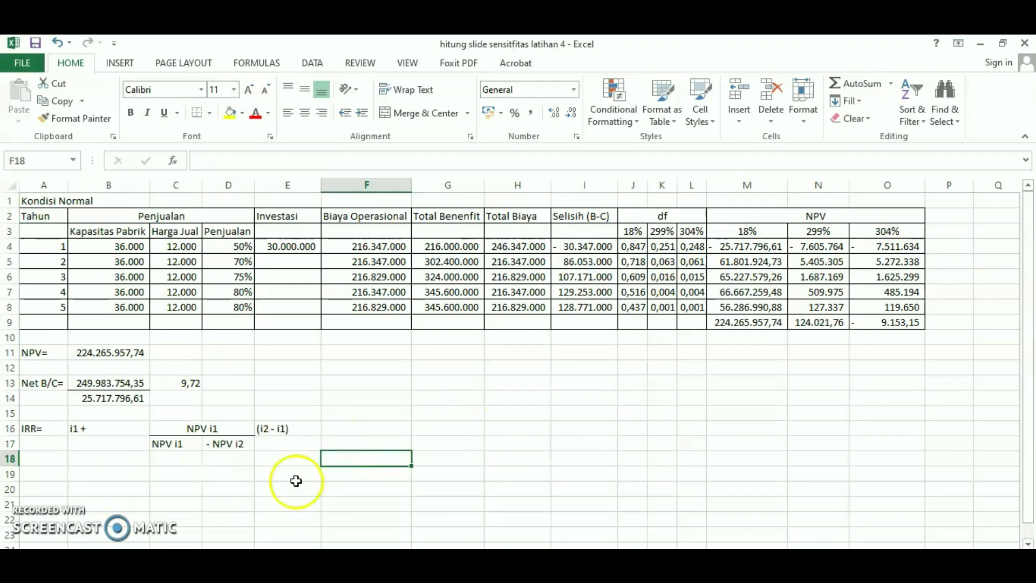
Merge and center cells C19:D19 below the written IRR formula.
{"action": "left_click", "coordinate": [110, 474]}
{"action": "left_click_drag", "start_coordinate": [181, 473], "coordinate": [227, 473]}
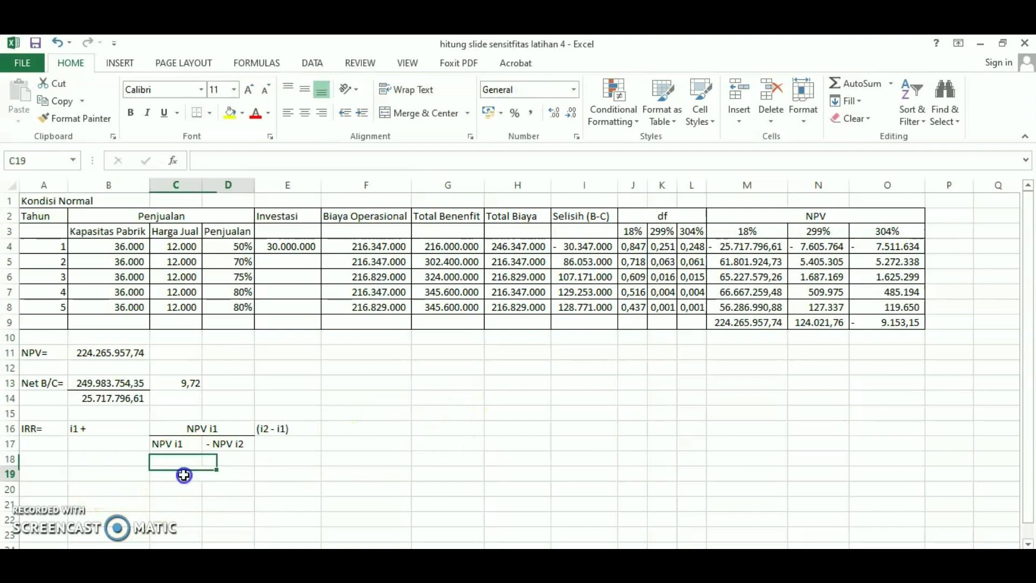
{"action": "left_click", "coordinate": [383, 112]}
Calculate the IRR in B19 with the formula =K3+(((N9/(N9-O9))*(O3-N3))).
{"action": "left_click", "coordinate": [127, 473]}
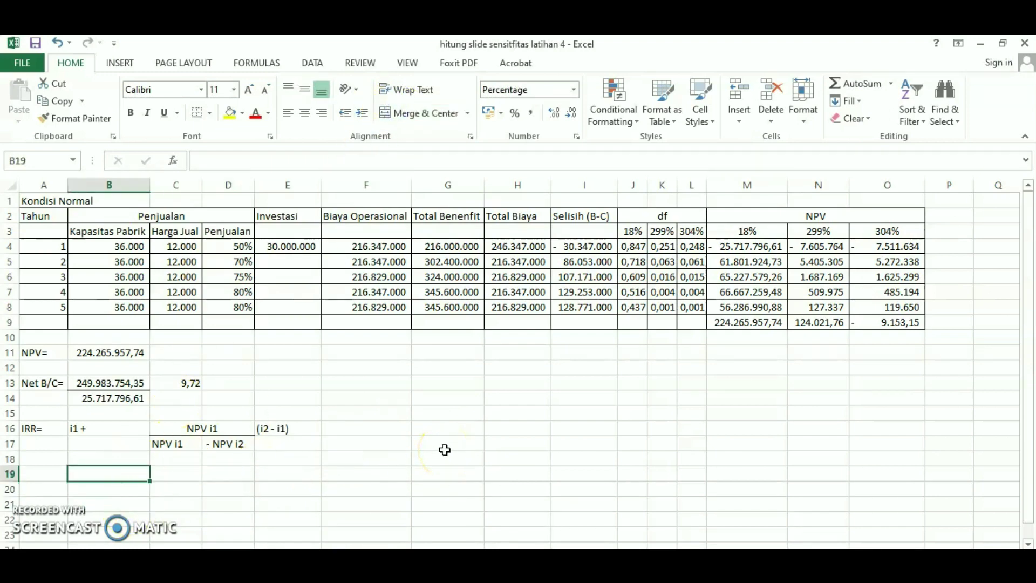
{"action": "type", "text": "="}
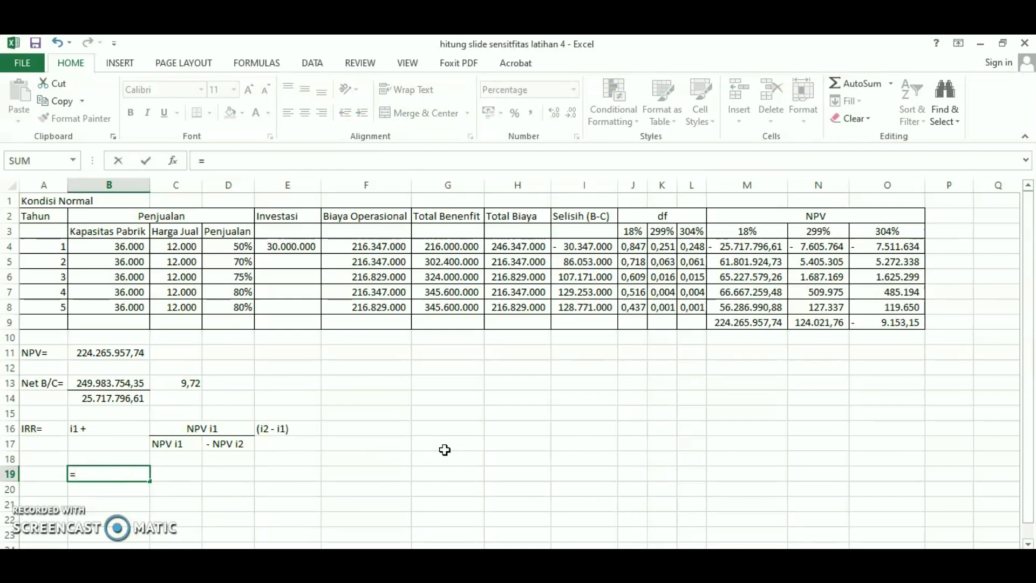
{"action": "left_click", "coordinate": [662, 231]}
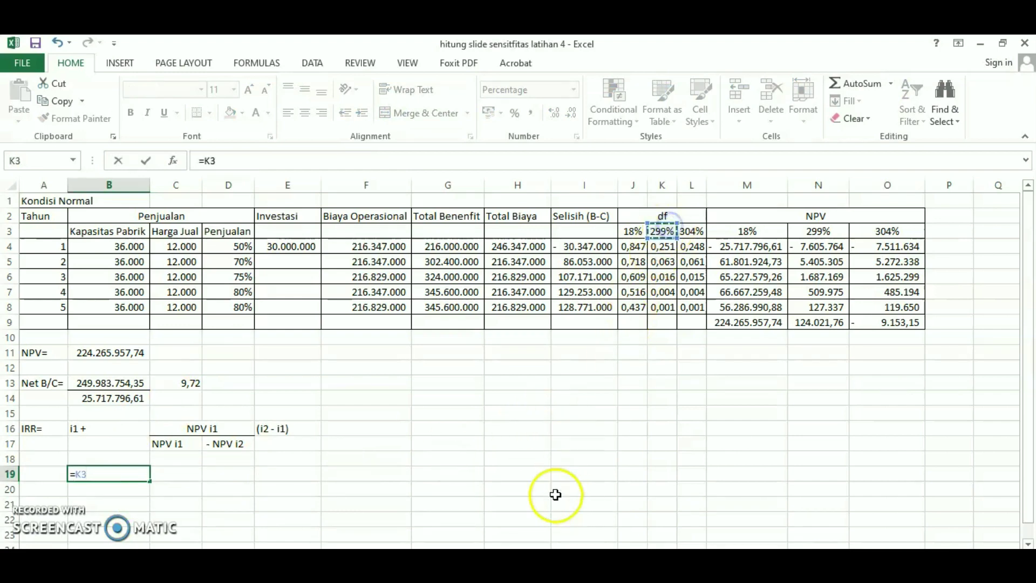
{"action": "type", "text": "+((("}
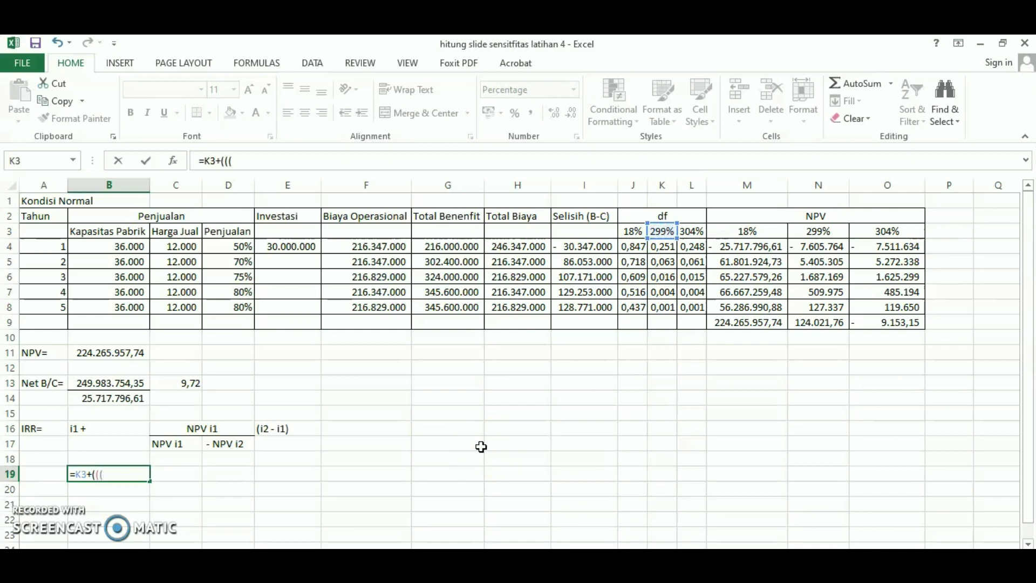
{"action": "left_click", "coordinate": [826, 324]}
{"action": "type", "text": "/"}
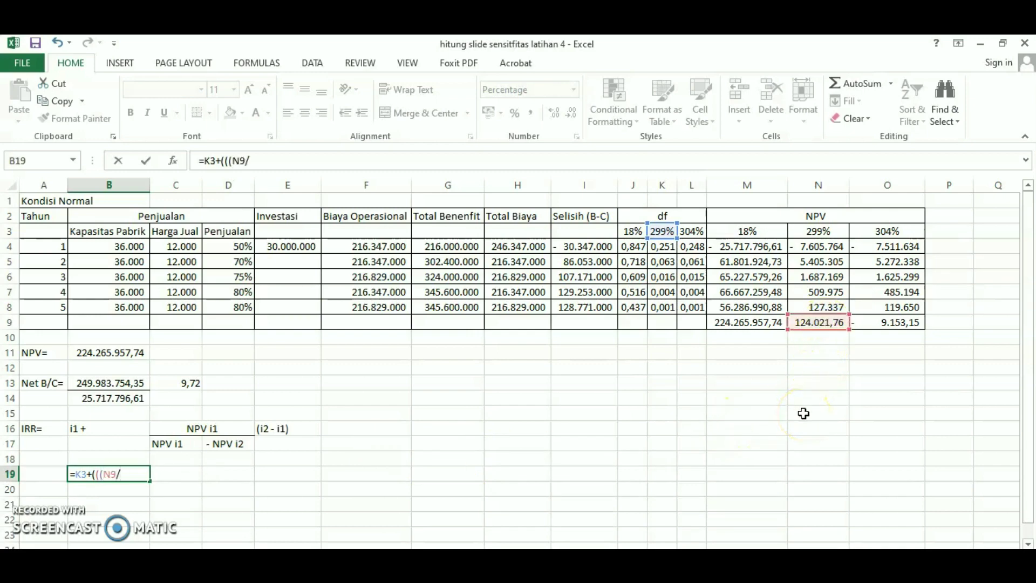
{"action": "left_click", "coordinate": [828, 320]}
{"action": "key", "text": "BackSpace"}
{"action": "key", "text": "BackSpace"}
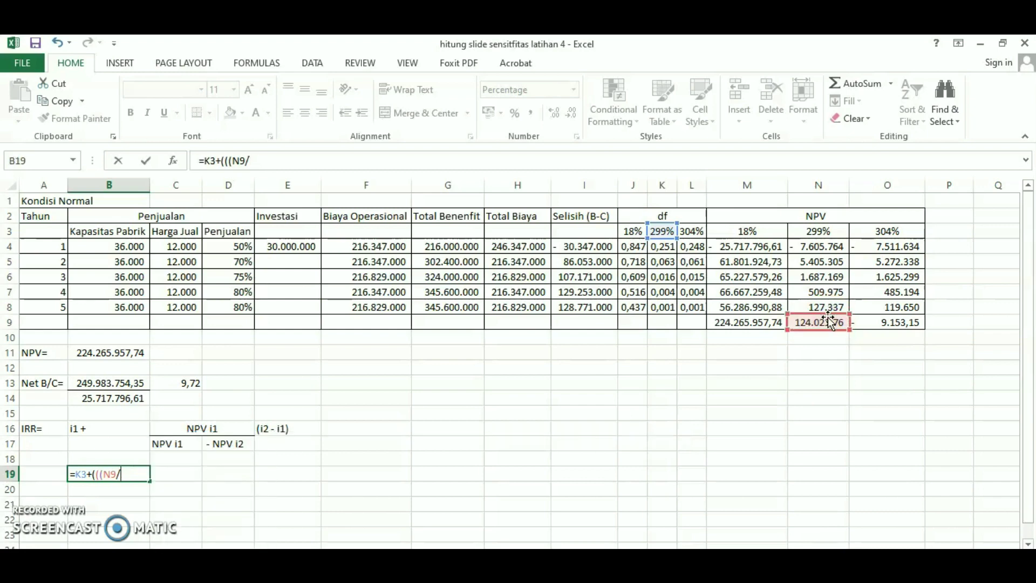
{"action": "type", "text": "("}
{"action": "left_click", "coordinate": [830, 322]}
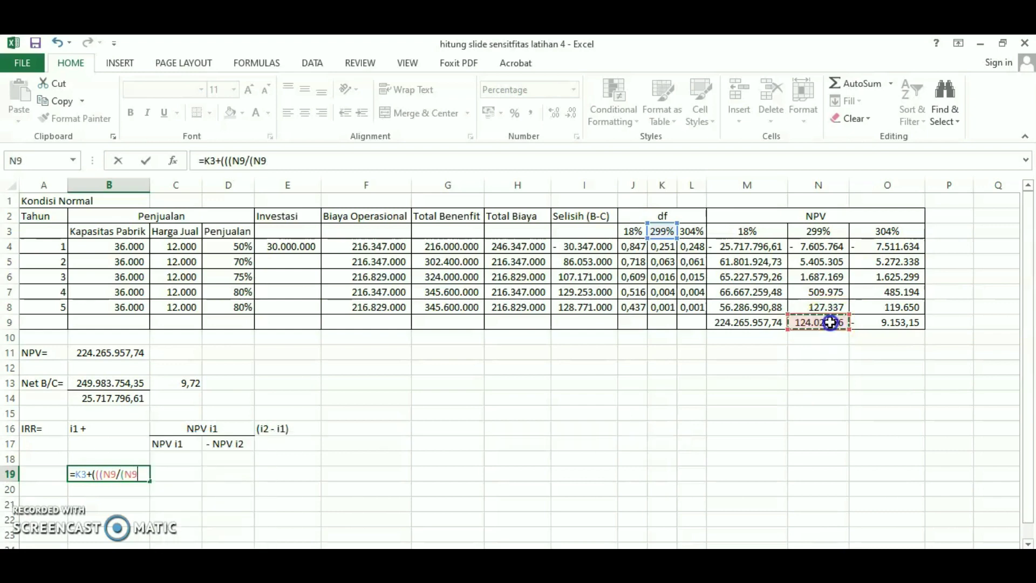
{"action": "type", "text": "-"}
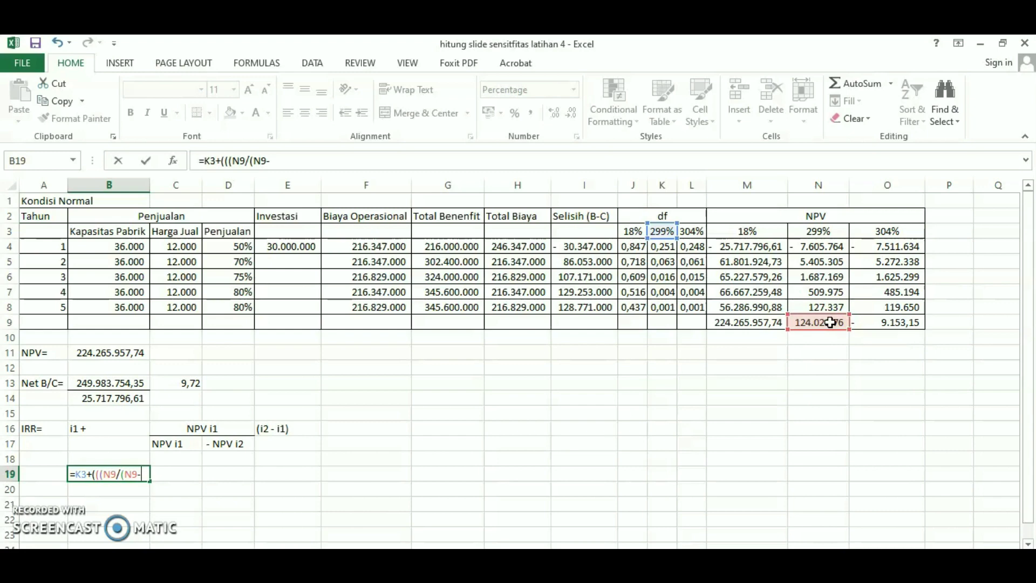
{"action": "left_click", "coordinate": [881, 323]}
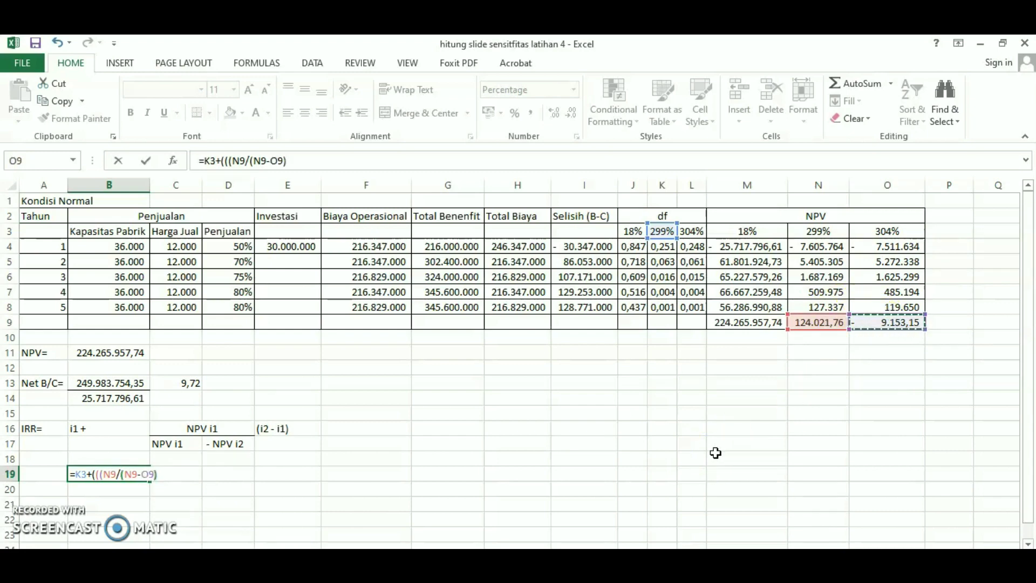
{"action": "type", "text": ")*("}
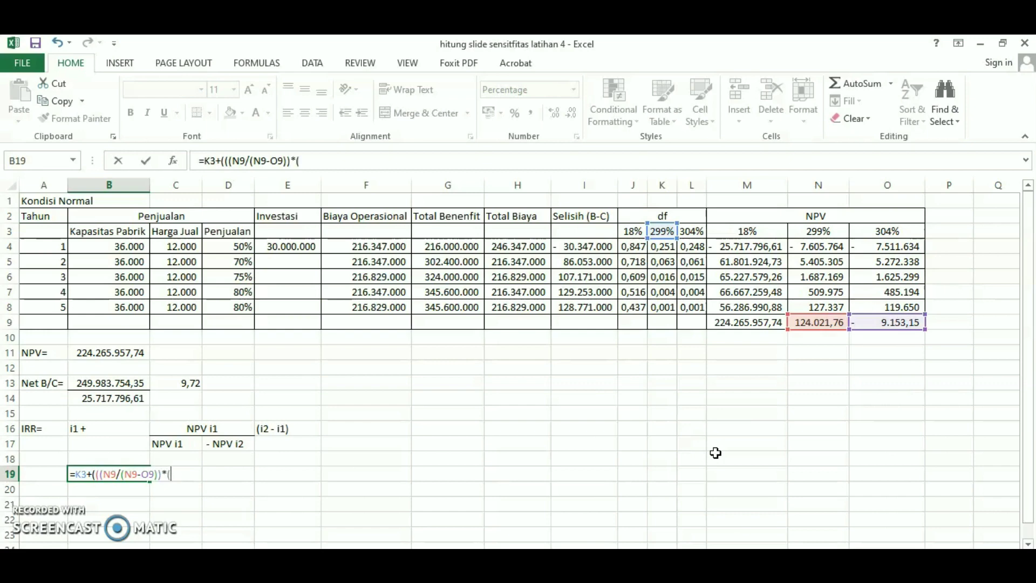
{"action": "left_click", "coordinate": [889, 231]}
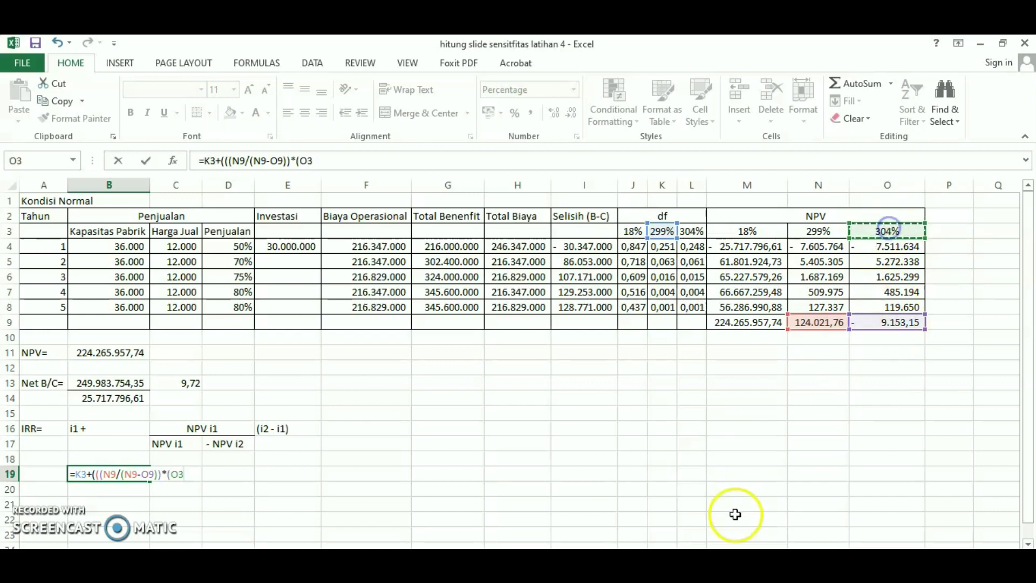
{"action": "type", "text": "-"}
{"action": "left_click", "coordinate": [811, 231]}
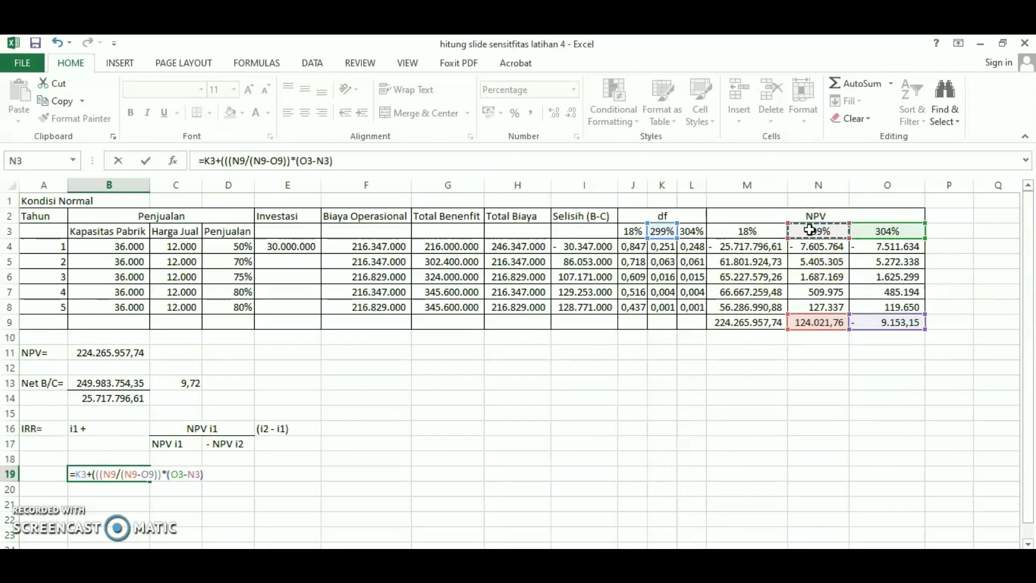
{"action": "type", "text": ")"}
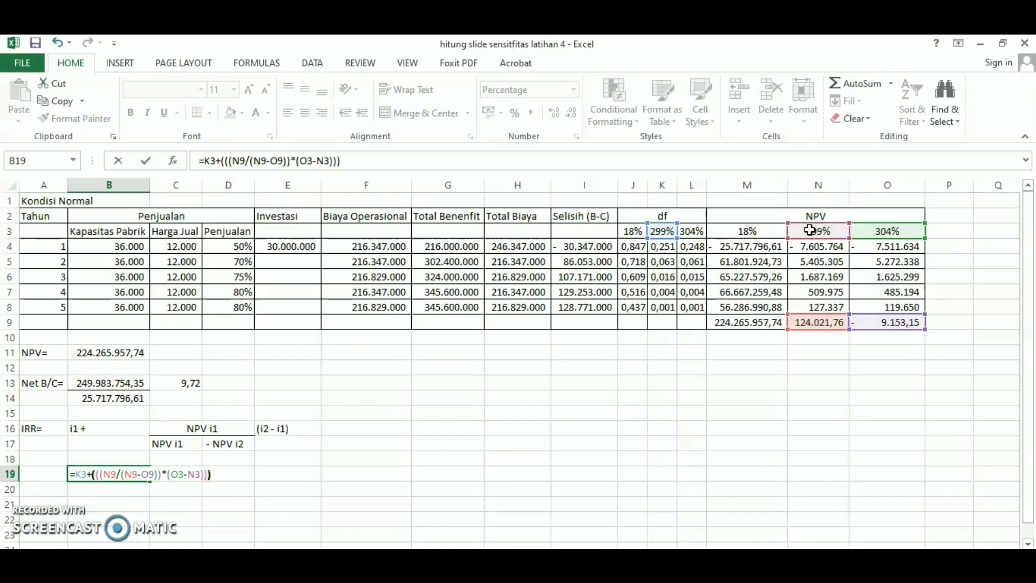
{"action": "key", "text": "Return"}
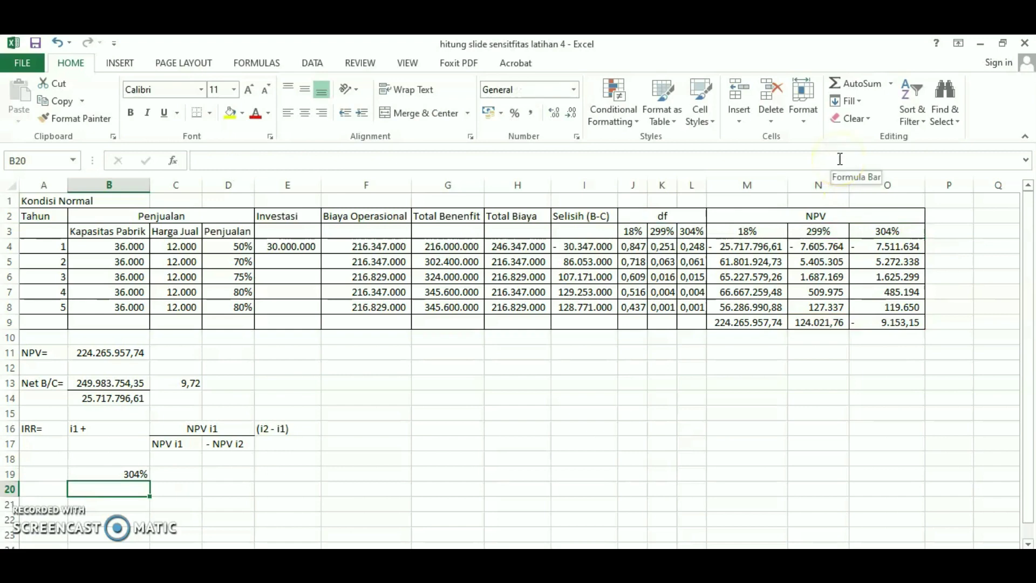
Show the IRR percentage in B19 with two decimal places.
{"action": "left_click", "coordinate": [134, 473]}
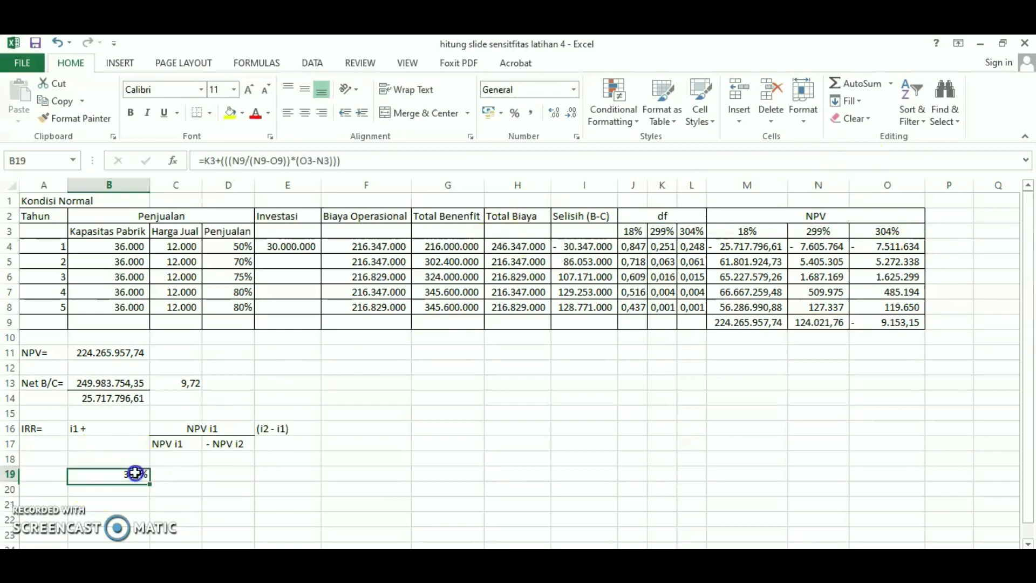
{"action": "left_click", "coordinate": [569, 114]}
{"action": "left_click", "coordinate": [569, 114]}
{"action": "left_click", "coordinate": [569, 114]}
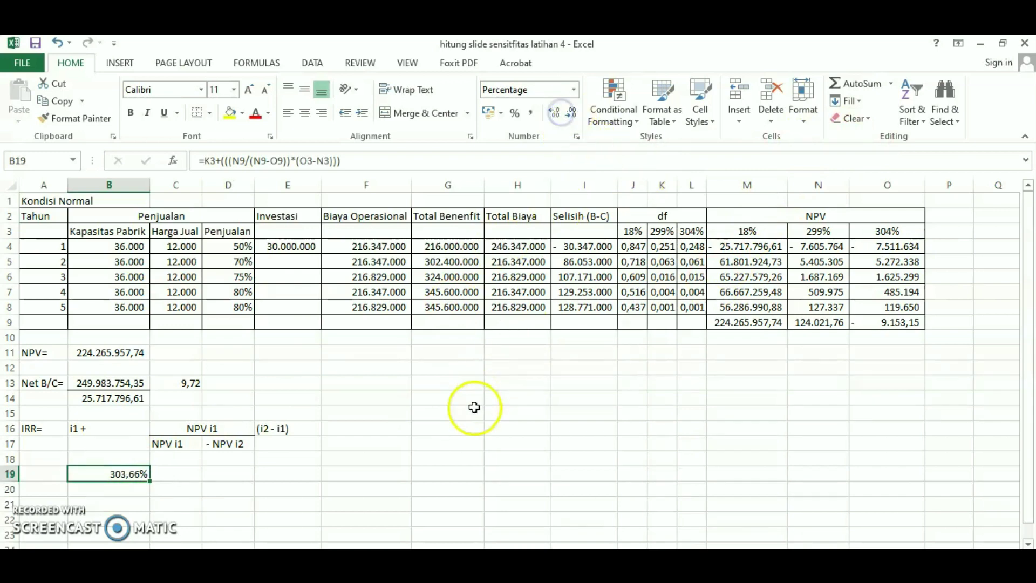
{"action": "left_click", "coordinate": [496, 439]}
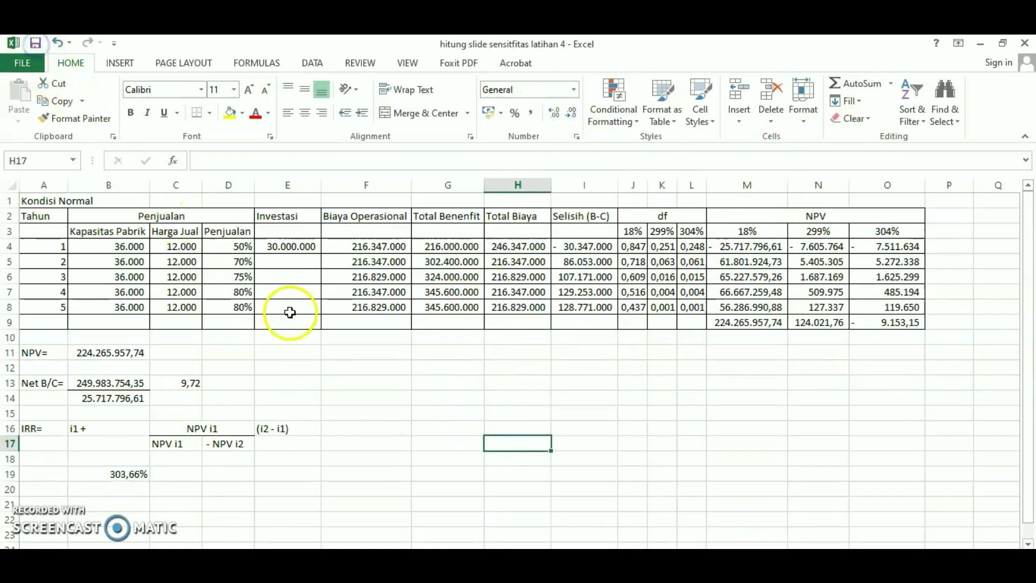
{"action": "left_click", "coordinate": [385, 442]}
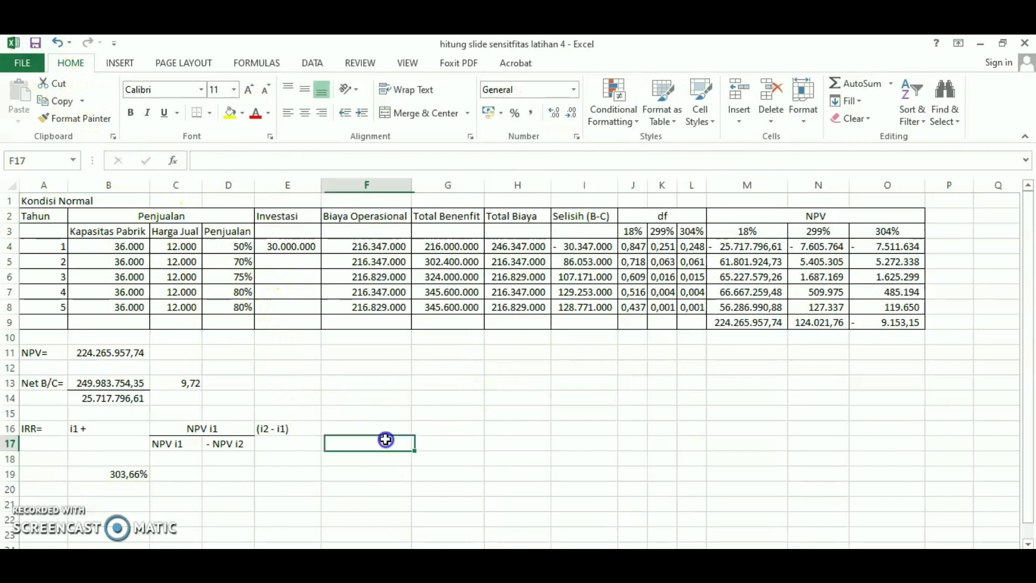
Enter the NPV feasibility check =IF(B11>0;"Investasi Layak";"Investasi Tidak Layak") in C11.
{"action": "left_click", "coordinate": [180, 353]}
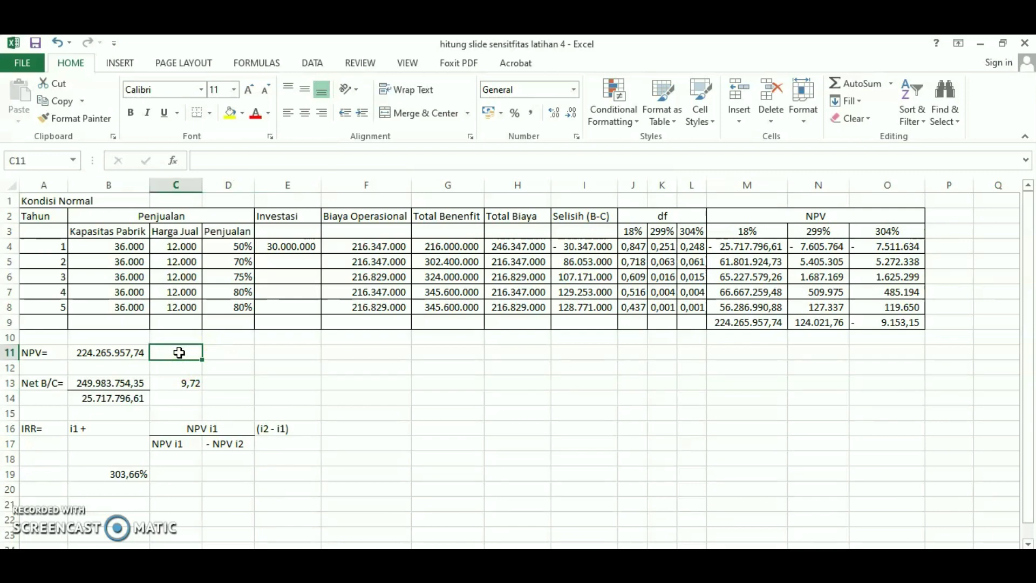
{"action": "type", "text": "=if"}
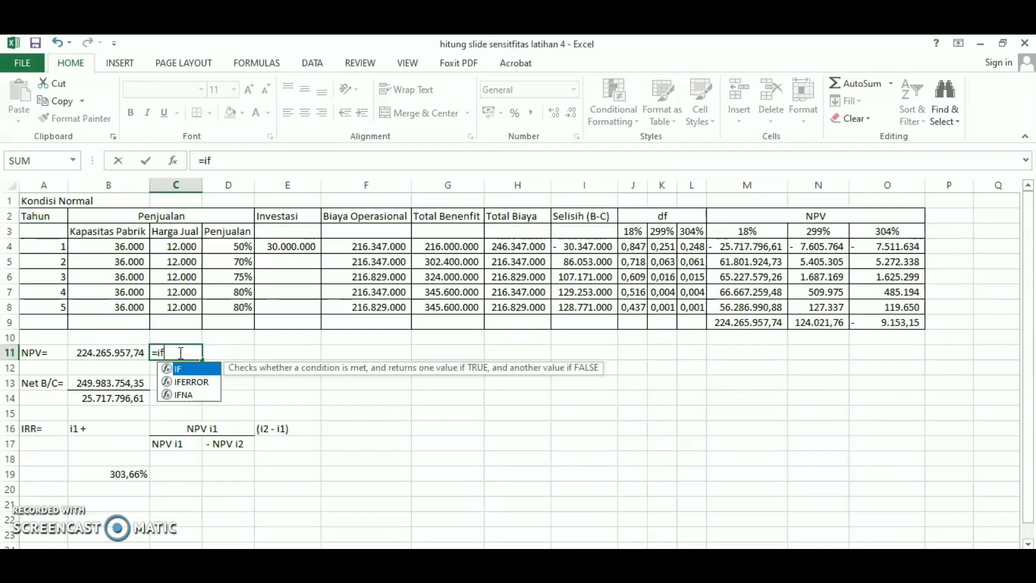
{"action": "double_click", "coordinate": [181, 368]}
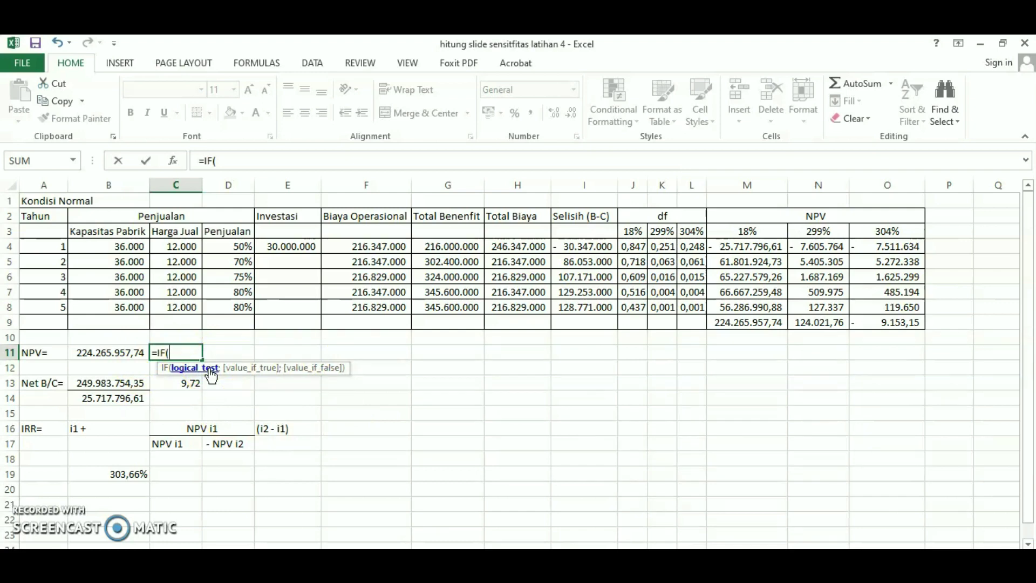
{"action": "left_click", "coordinate": [136, 356]}
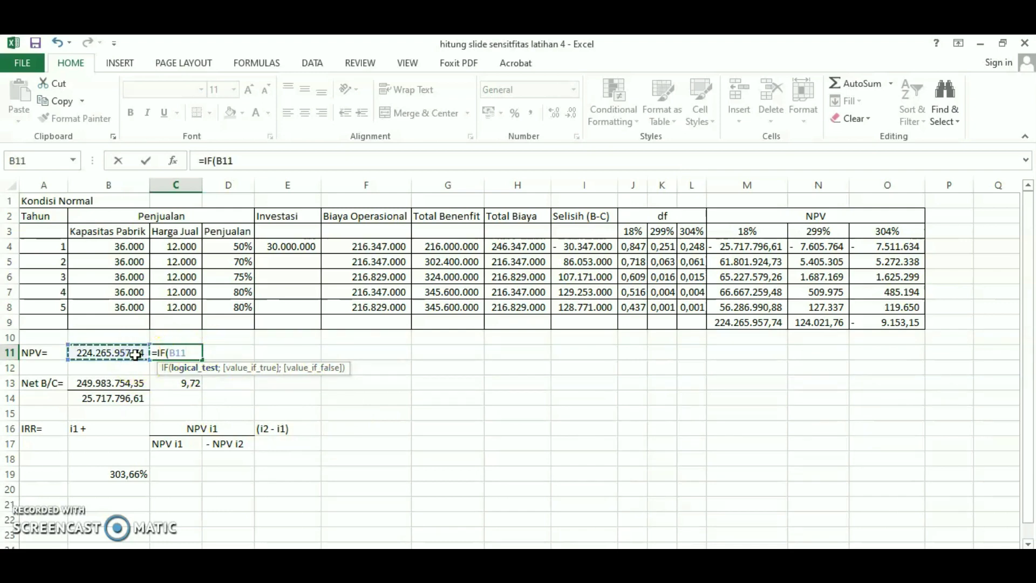
{"action": "type", "text": ">0"}
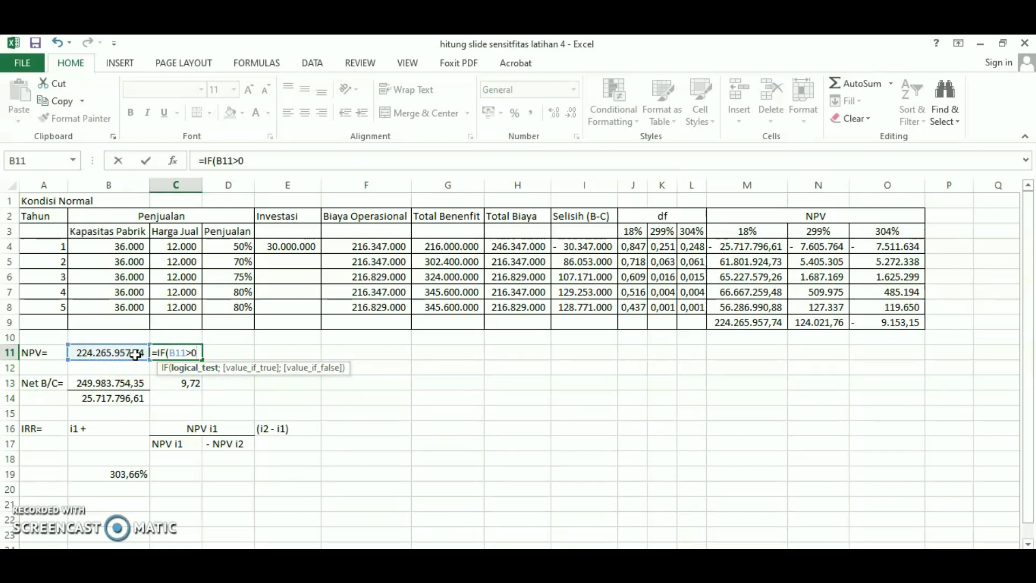
{"action": "type", "text": ";"}
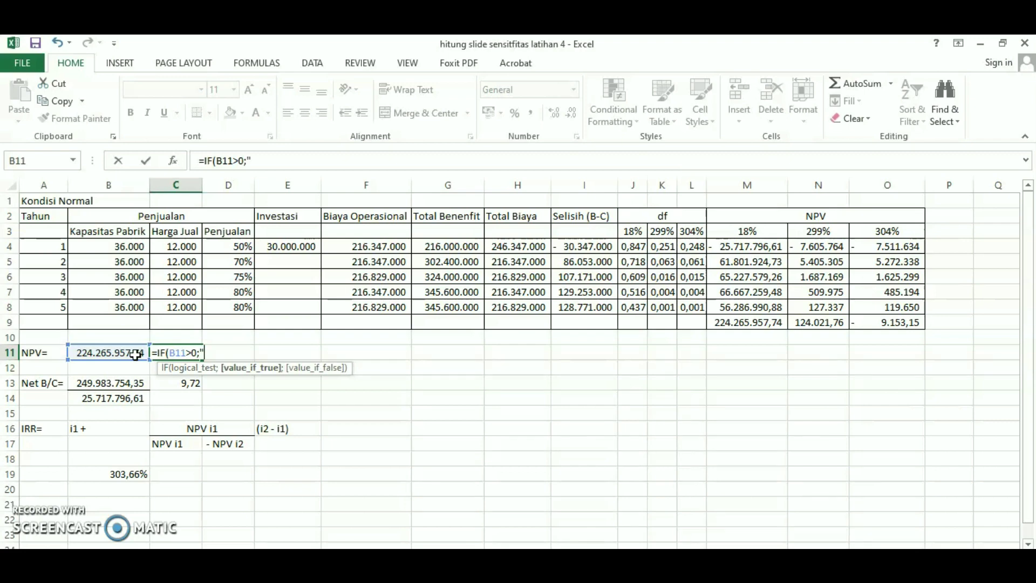
{"action": "type", "text": "\"Investasi"}
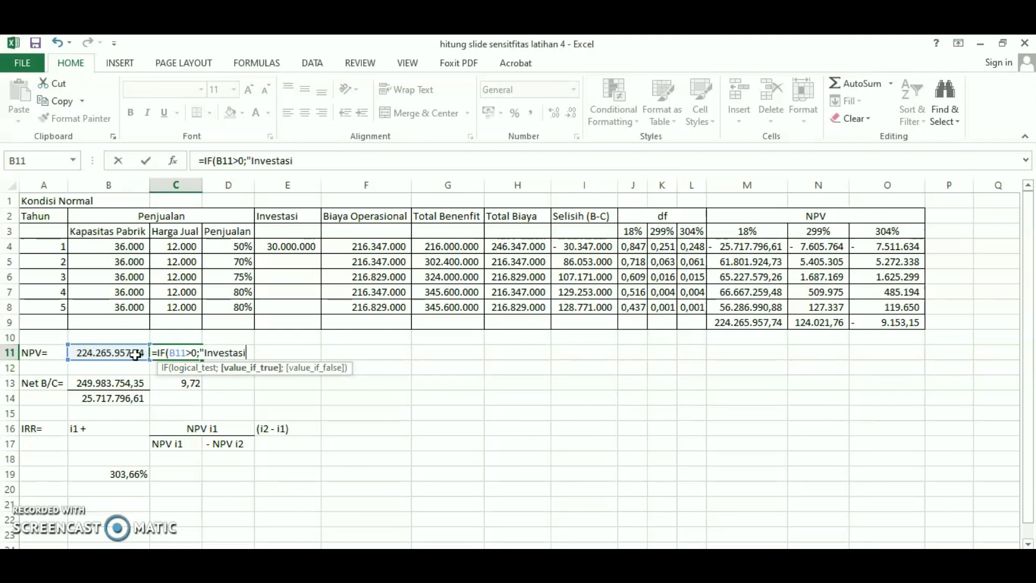
{"action": "type", "text": " Layak\";\""}
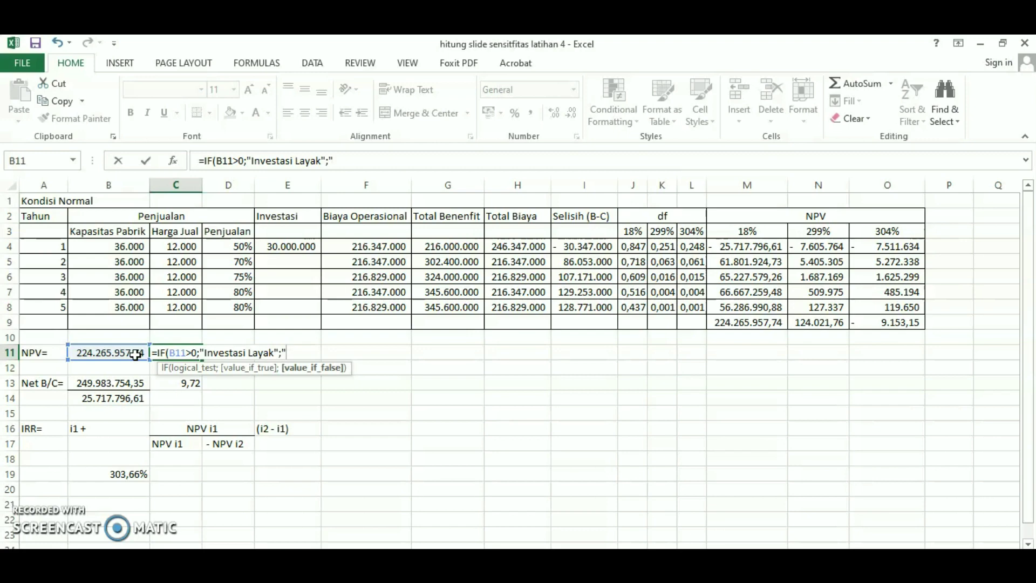
{"action": "type", "text": "Investasi Tidak"}
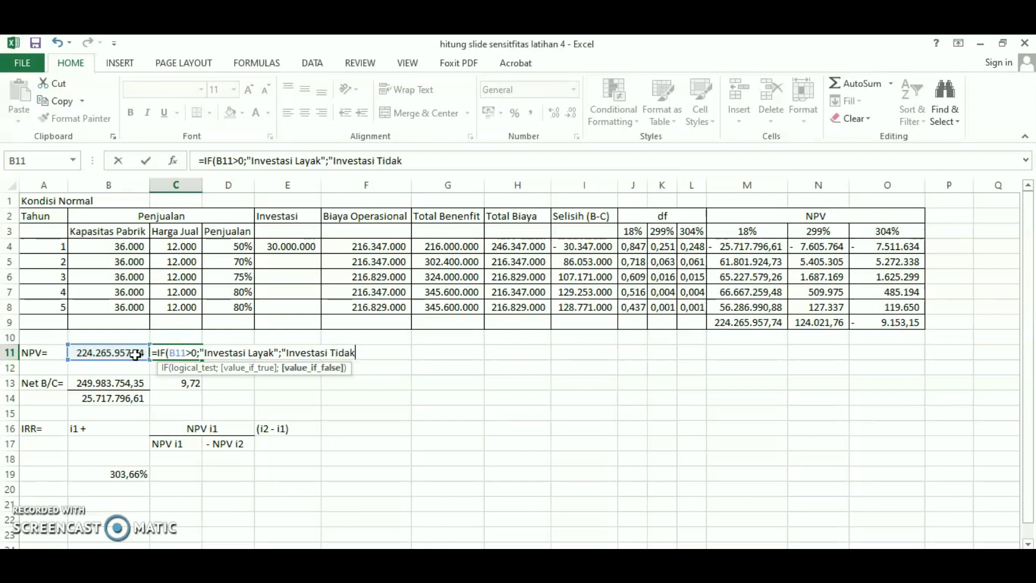
{"action": "type", "text": " Layak\")"}
{"action": "key", "text": "Return"}
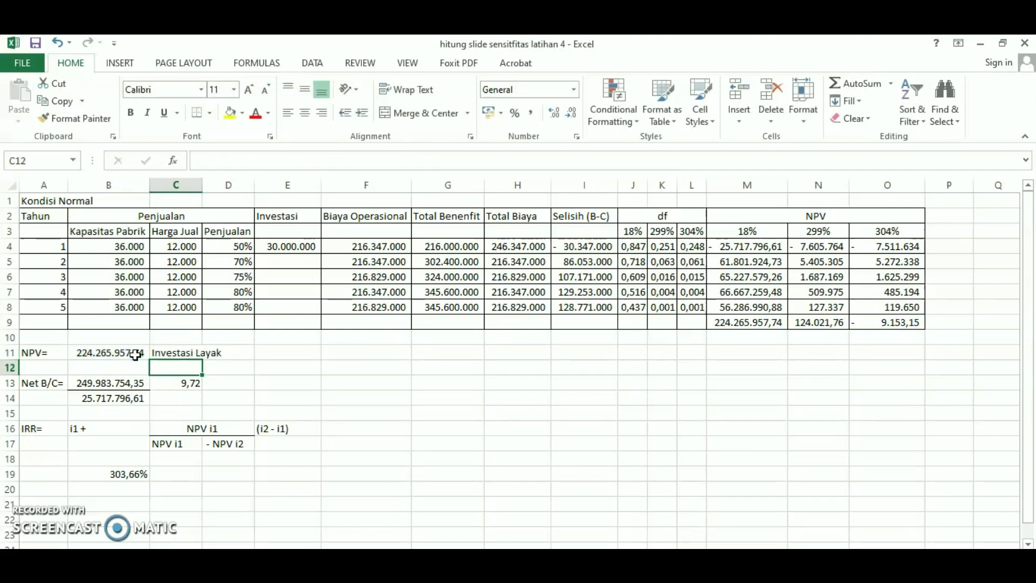
{"action": "left_click", "coordinate": [173, 353]}
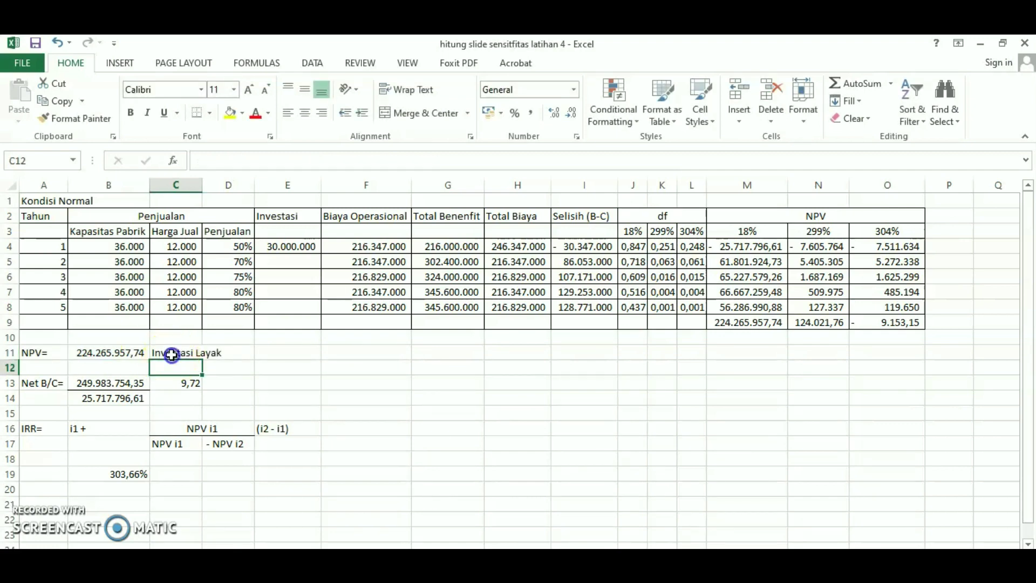
{"action": "left_click", "coordinate": [231, 116]}
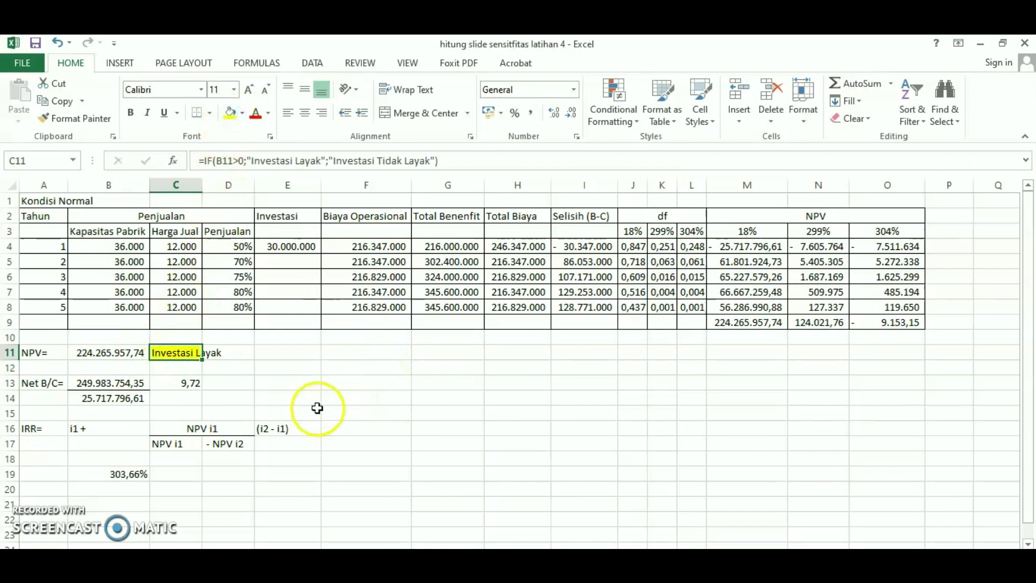
{"action": "key", "text": "ctrl+z"}
{"action": "left_click", "coordinate": [286, 391]}
Copy the feasibility formula from C11 into D13 beside the Net B/C ratio.
{"action": "left_click", "coordinate": [229, 383]}
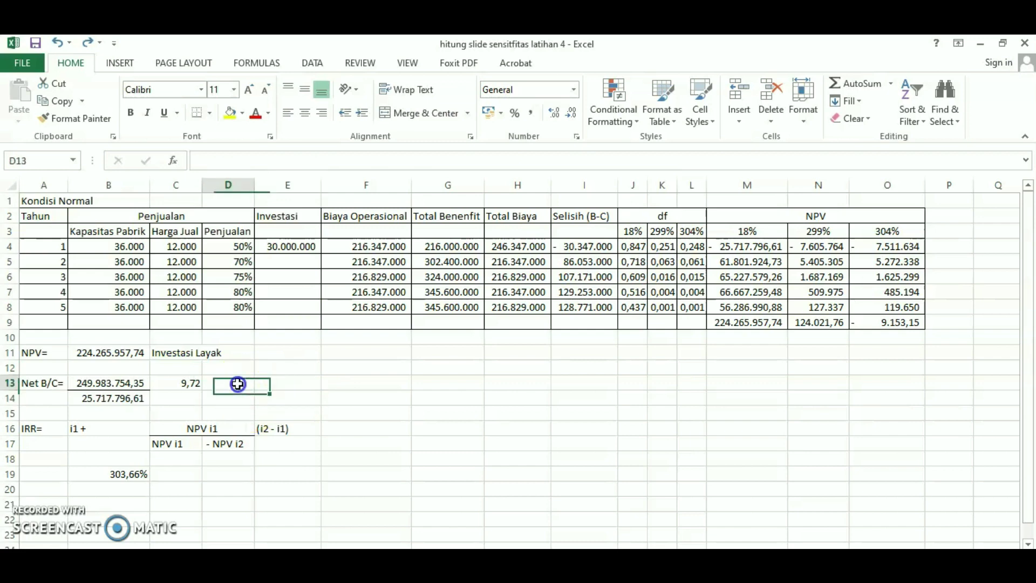
{"action": "left_click", "coordinate": [172, 348]}
{"action": "right_click", "coordinate": [172, 350]}
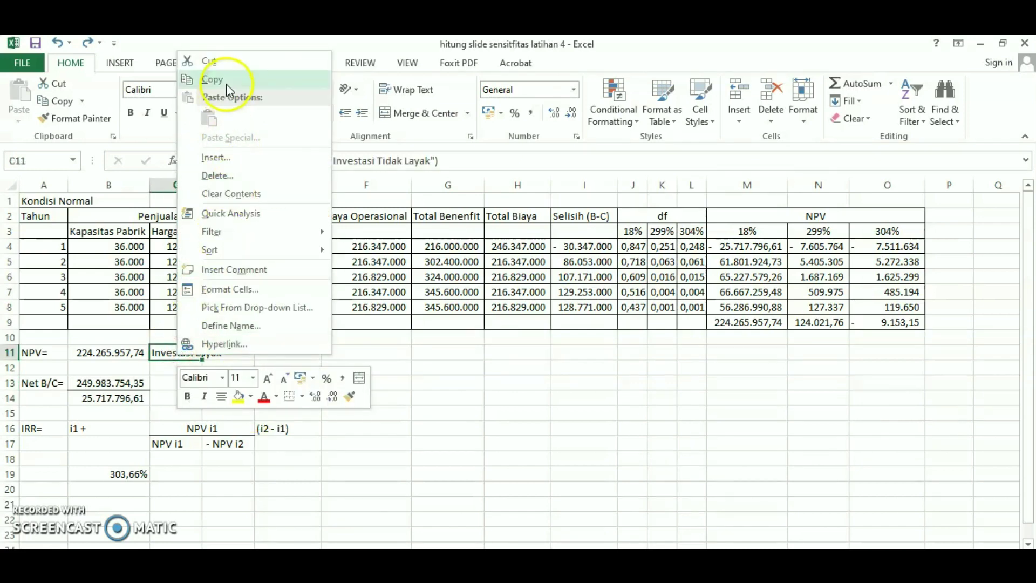
{"action": "left_click", "coordinate": [225, 83]}
{"action": "right_click", "coordinate": [237, 380]}
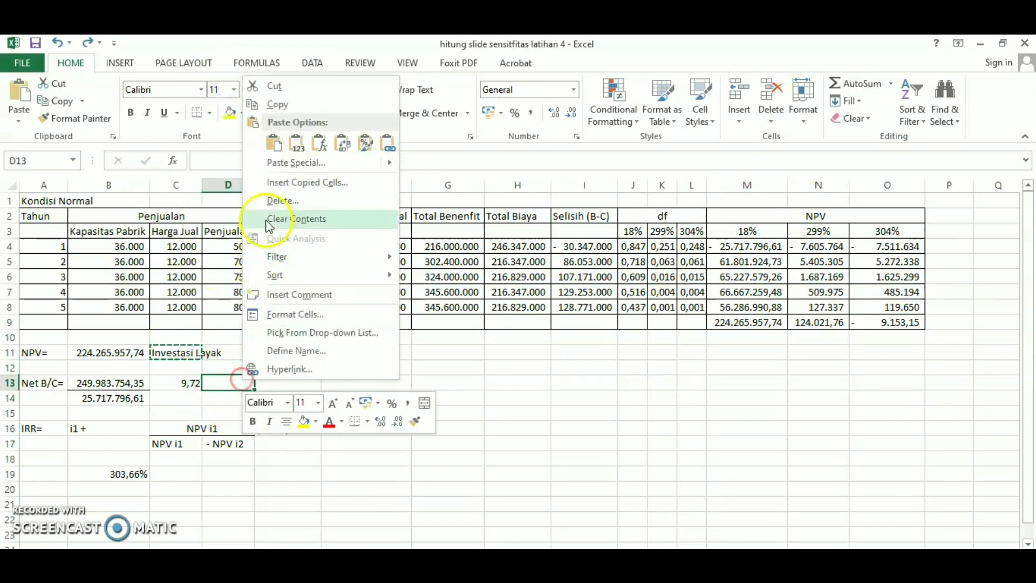
{"action": "left_click", "coordinate": [278, 141]}
Change the Net B/C feasibility condition in D13 to C13>1.
{"action": "double_click", "coordinate": [221, 383]}
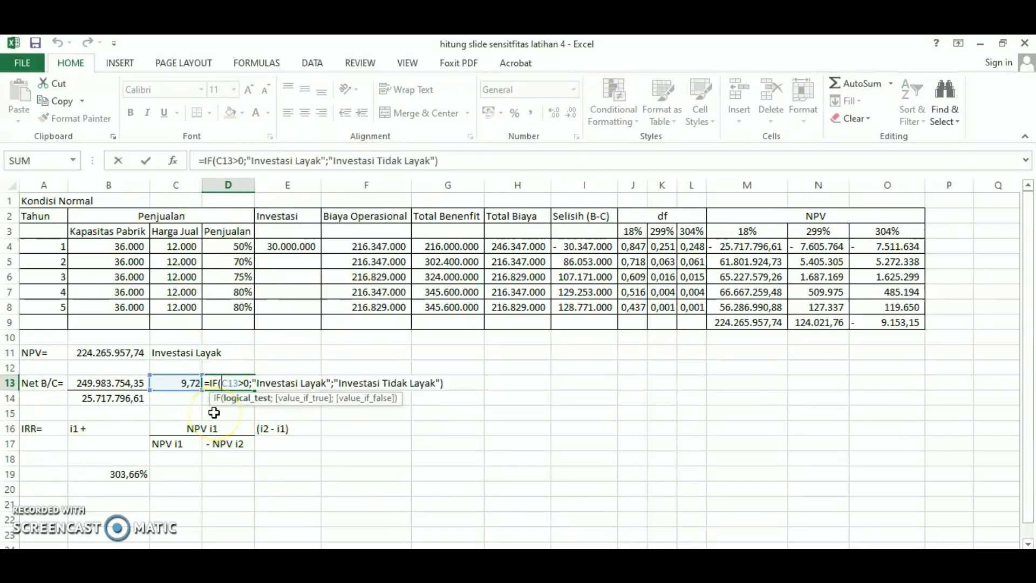
{"action": "left_click", "coordinate": [244, 381]}
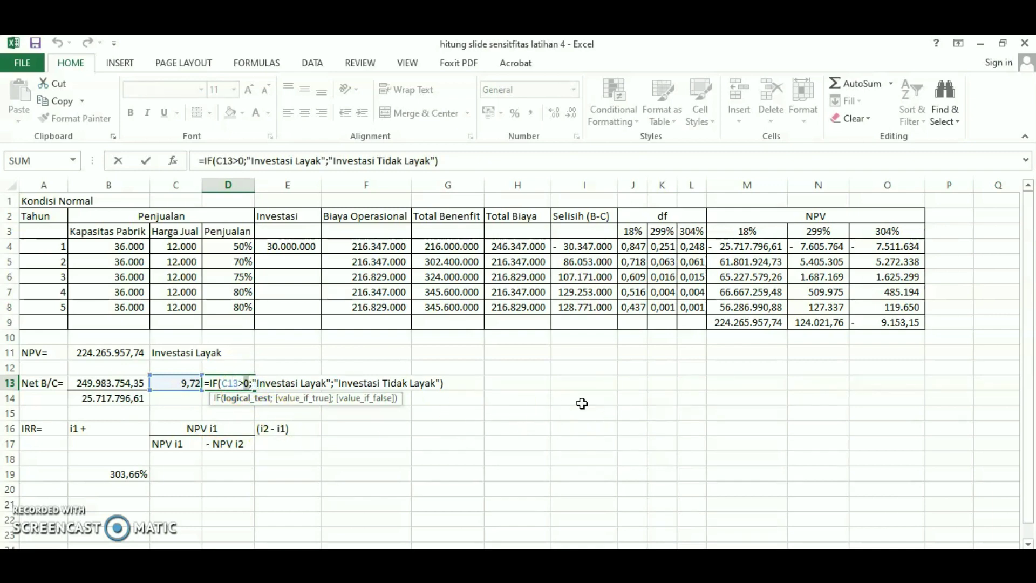
{"action": "key", "text": "BackSpace"}
{"action": "type", "text": "1"}
{"action": "key", "text": "Return"}
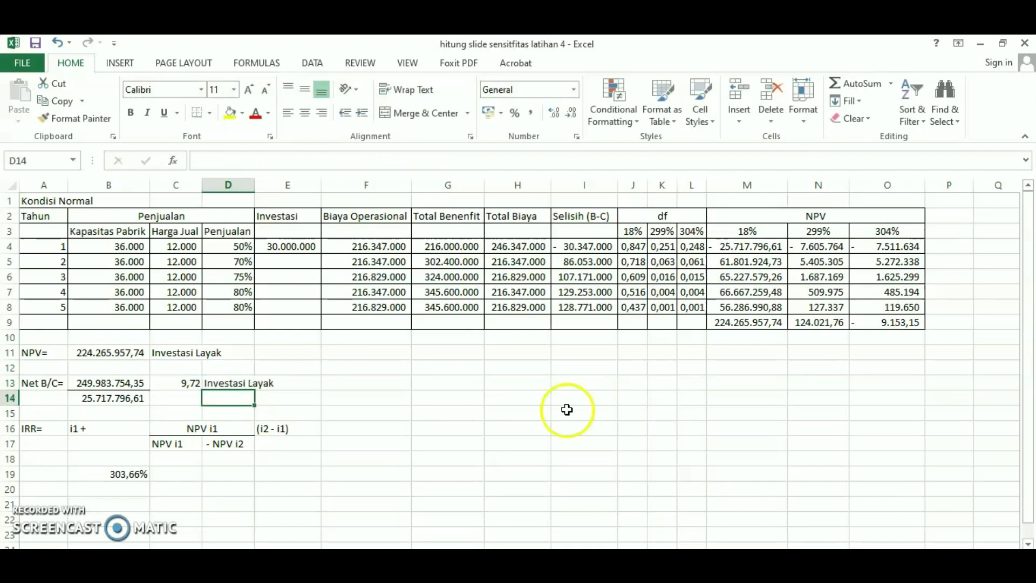
Copy the feasibility formula from D13 into C19 beside the IRR percentage.
{"action": "right_click", "coordinate": [171, 475]}
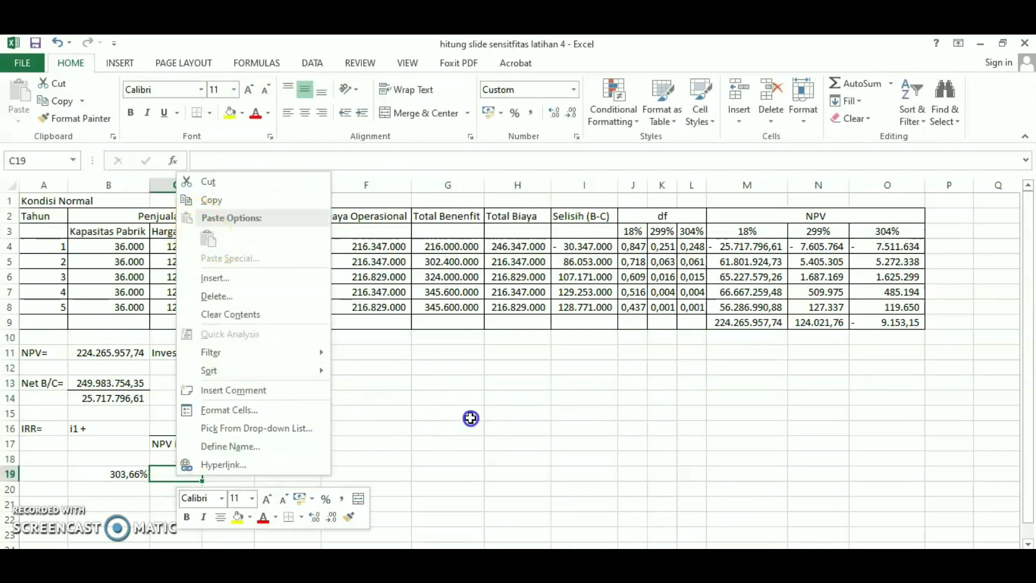
{"action": "left_click", "coordinate": [225, 381]}
{"action": "right_click", "coordinate": [228, 381]}
{"action": "left_click", "coordinate": [266, 108]}
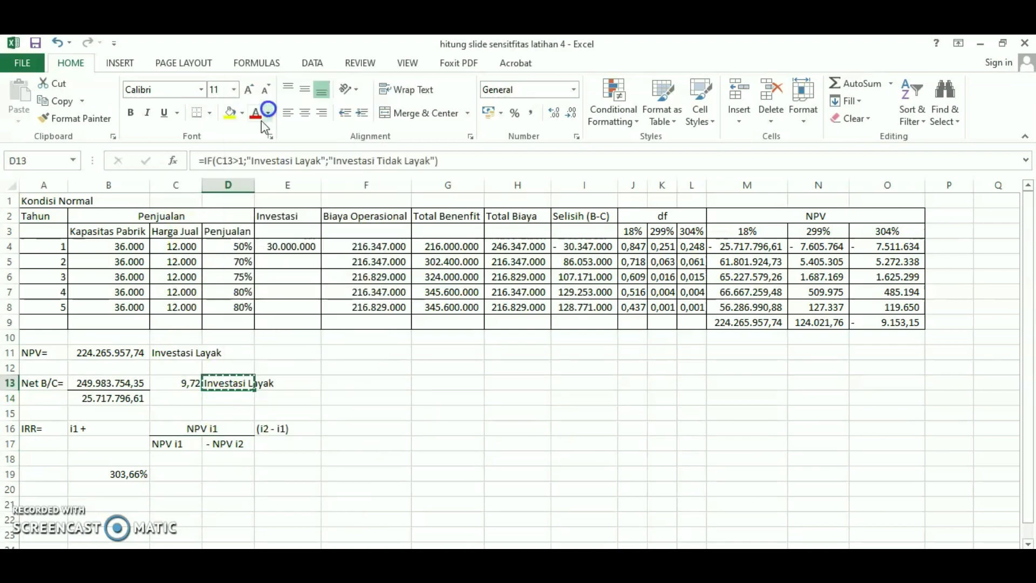
{"action": "right_click", "coordinate": [179, 464]}
{"action": "left_click", "coordinate": [171, 475]}
{"action": "right_click", "coordinate": [172, 475]}
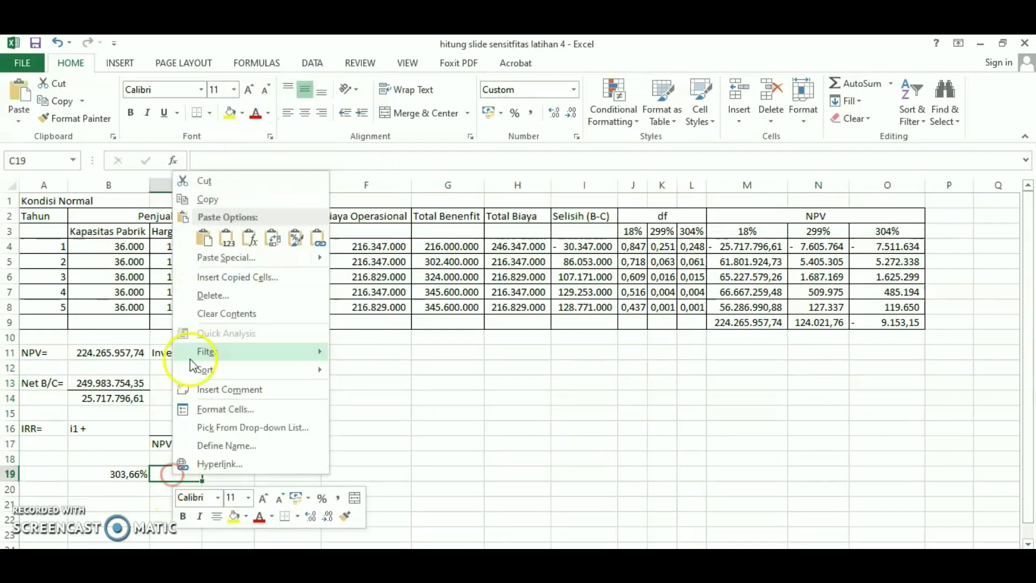
{"action": "left_click", "coordinate": [207, 227]}
{"action": "left_click", "coordinate": [458, 467]}
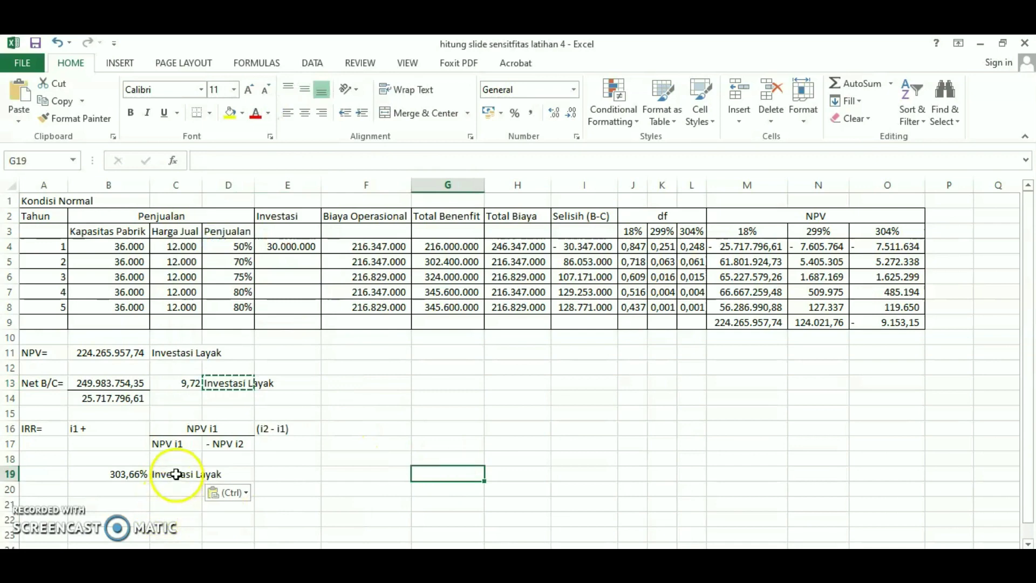
Change the IRR feasibility condition in C19 to compare with the 18% discount rate, B19>J3.
{"action": "double_click", "coordinate": [172, 475]}
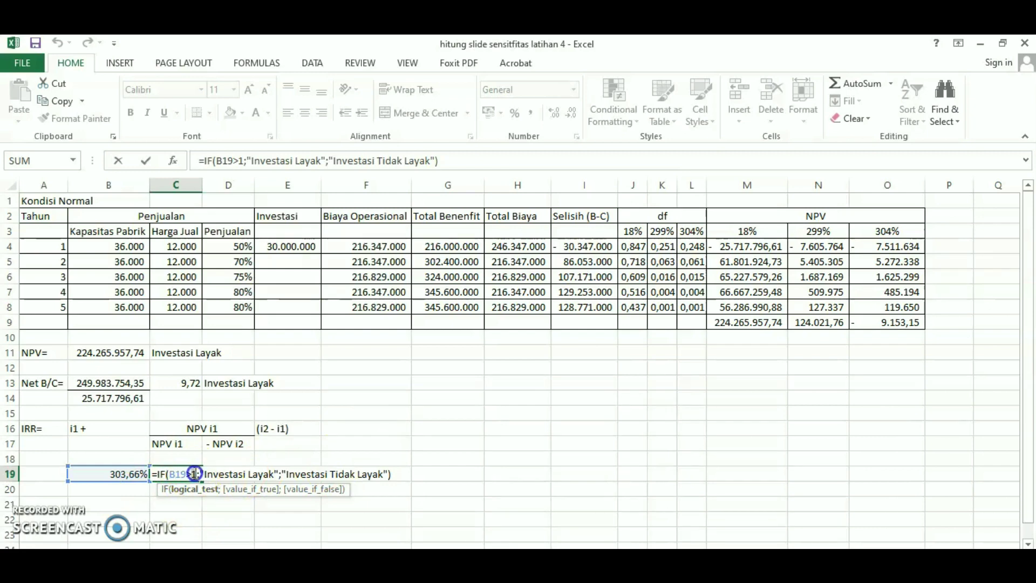
{"action": "left_click", "coordinate": [193, 473]}
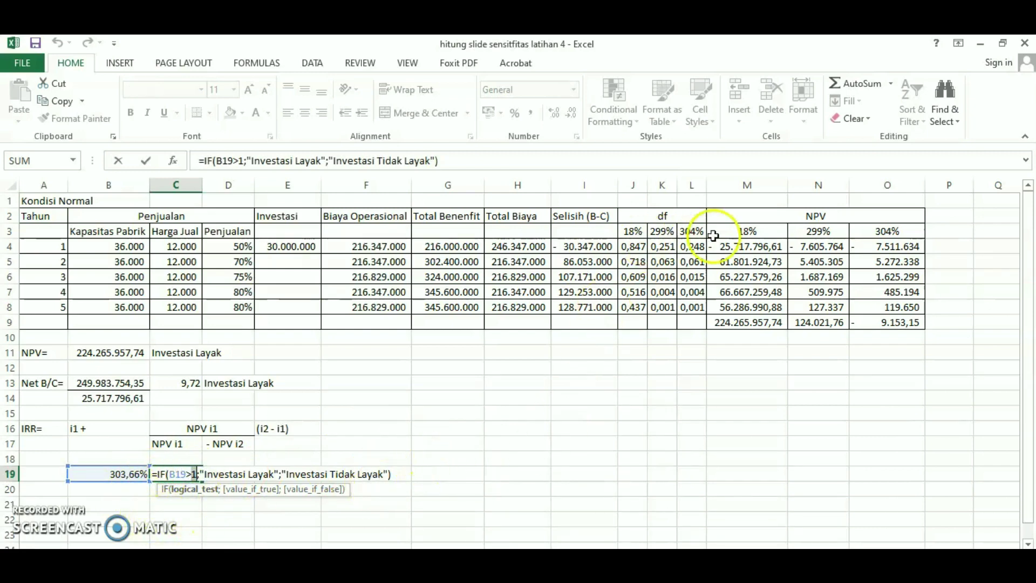
{"action": "left_click", "coordinate": [632, 231]}
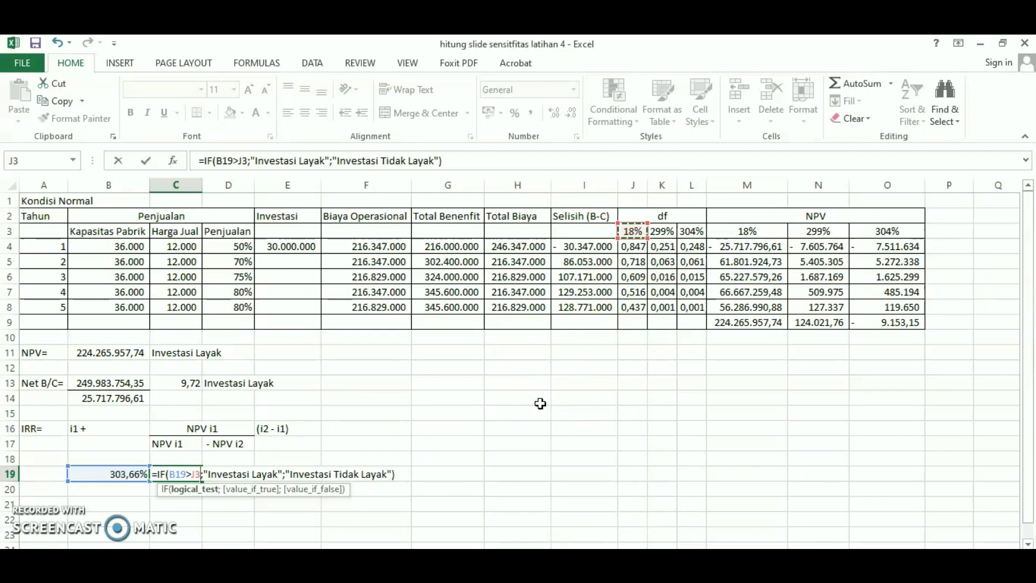
{"action": "key", "text": "Return"}
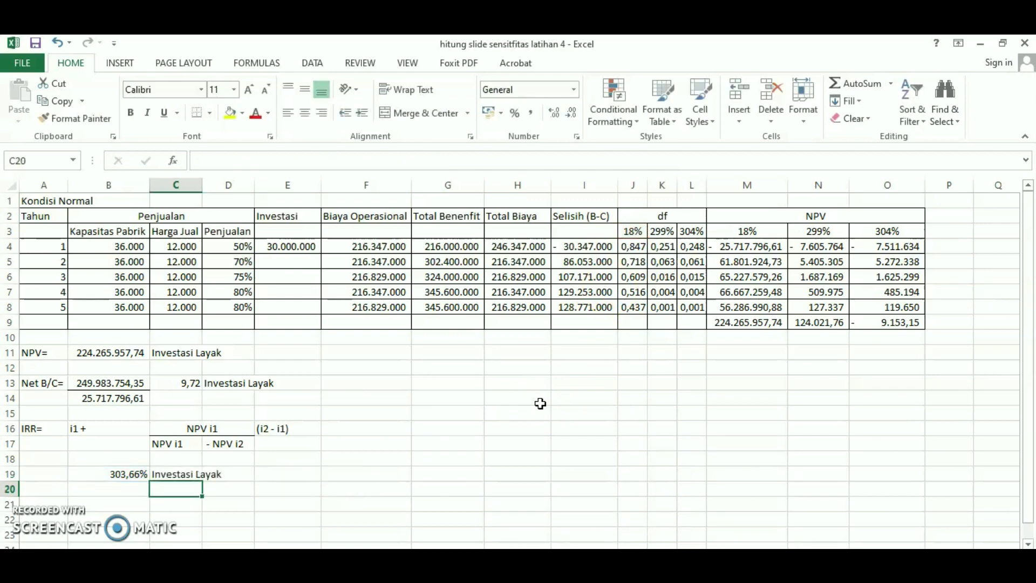
{"action": "left_click", "coordinate": [540, 404]}
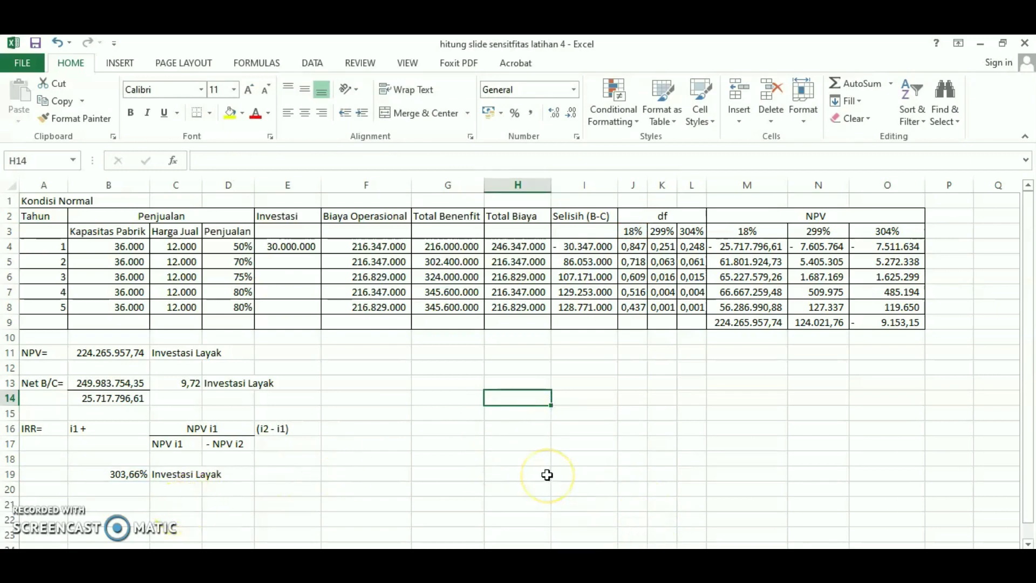
{"action": "left_click", "coordinate": [435, 430]}
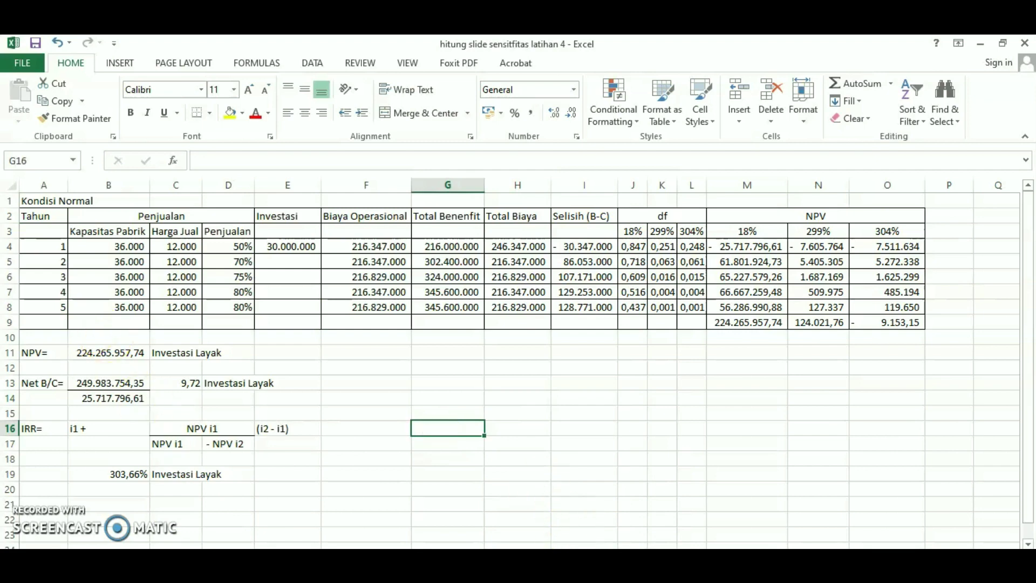
{"action": "left_click", "coordinate": [515, 555]}
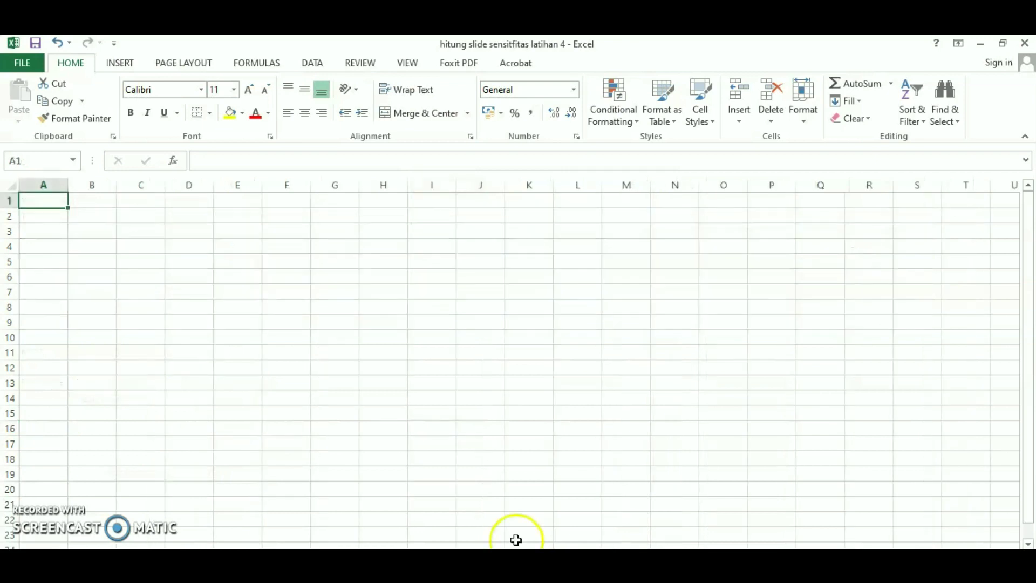
{"action": "left_click", "coordinate": [325, 556]}
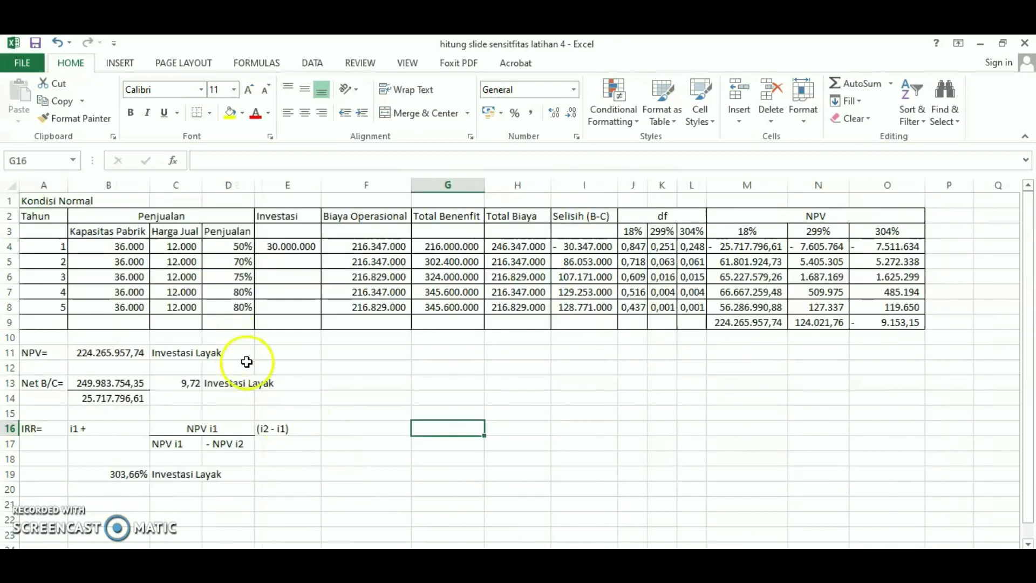
{"action": "left_click", "coordinate": [370, 376]}
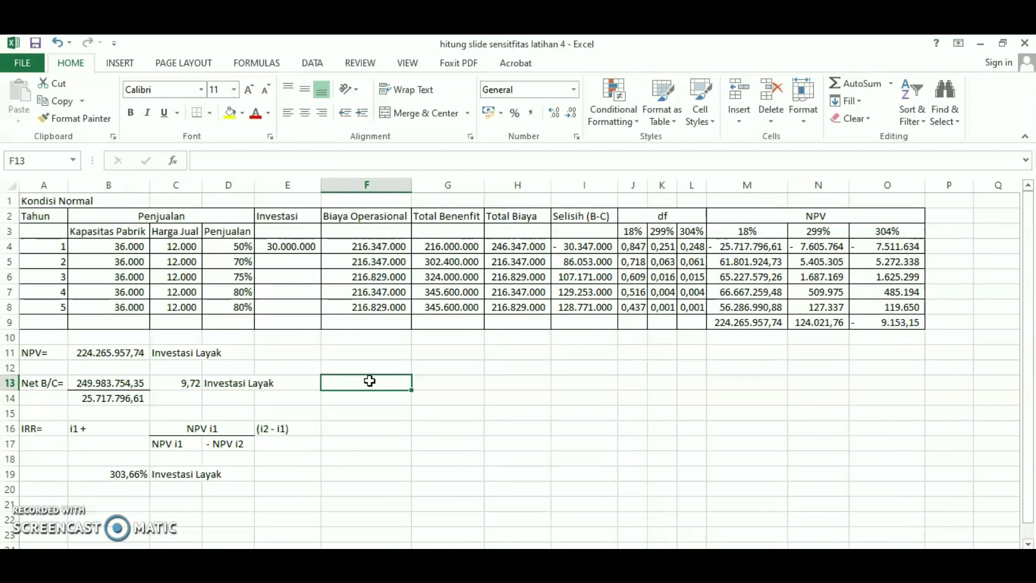
Copy the entire normal-condition sheet and paste it into the blank sheet starting at A1.
{"action": "left_click", "coordinate": [369, 368]}
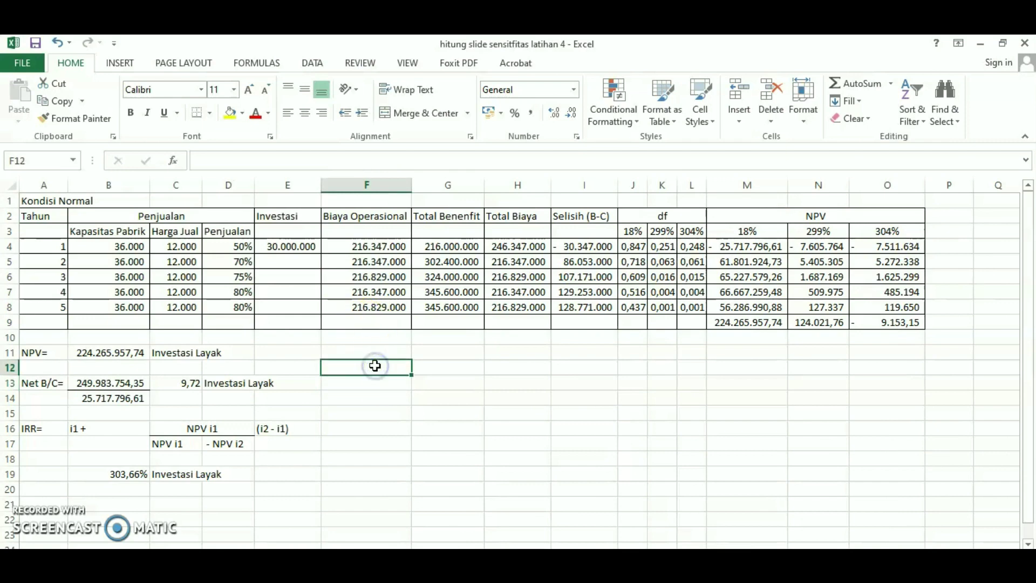
{"action": "key", "text": "ctrl+a"}
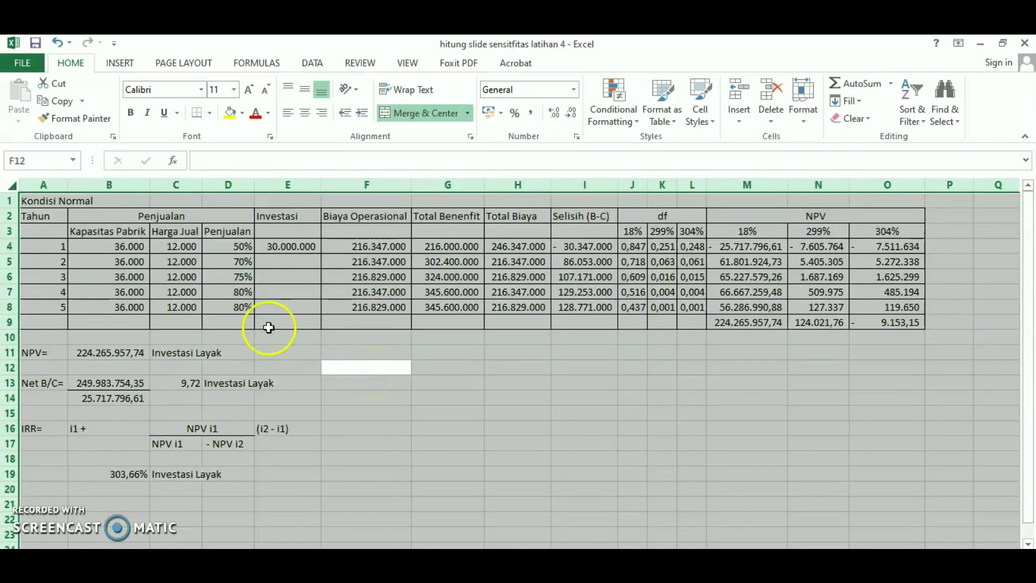
{"action": "right_click", "coordinate": [273, 278]}
{"action": "left_click", "coordinate": [293, 298]}
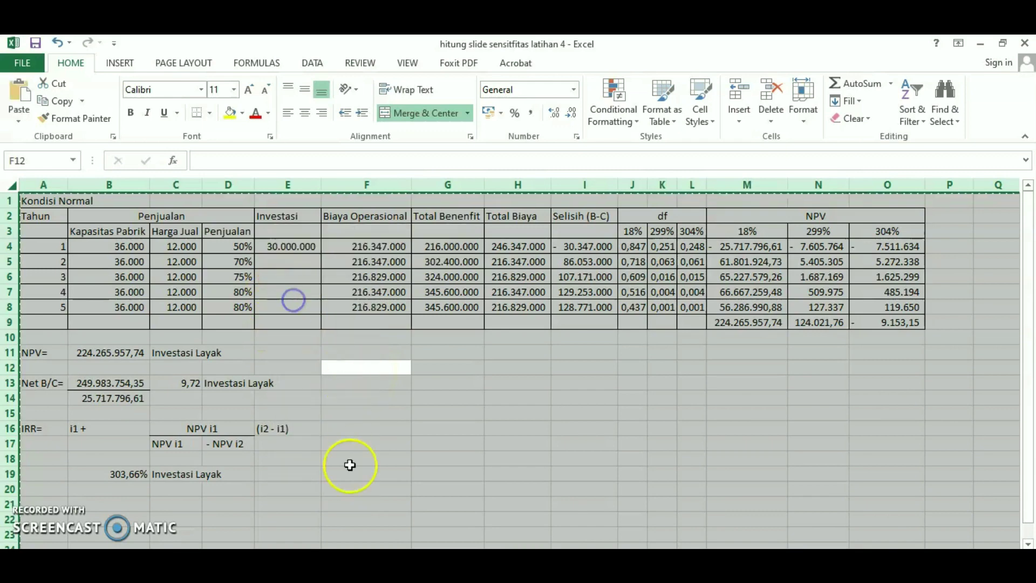
{"action": "left_click", "coordinate": [411, 558]}
{"action": "right_click", "coordinate": [53, 202]}
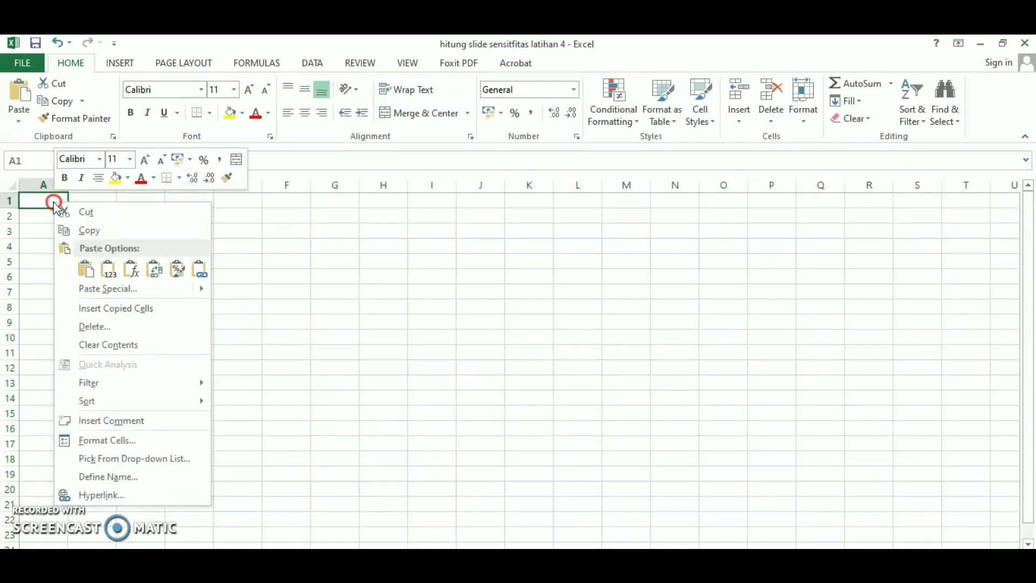
{"action": "left_click", "coordinate": [86, 268]}
{"action": "left_click", "coordinate": [382, 384]}
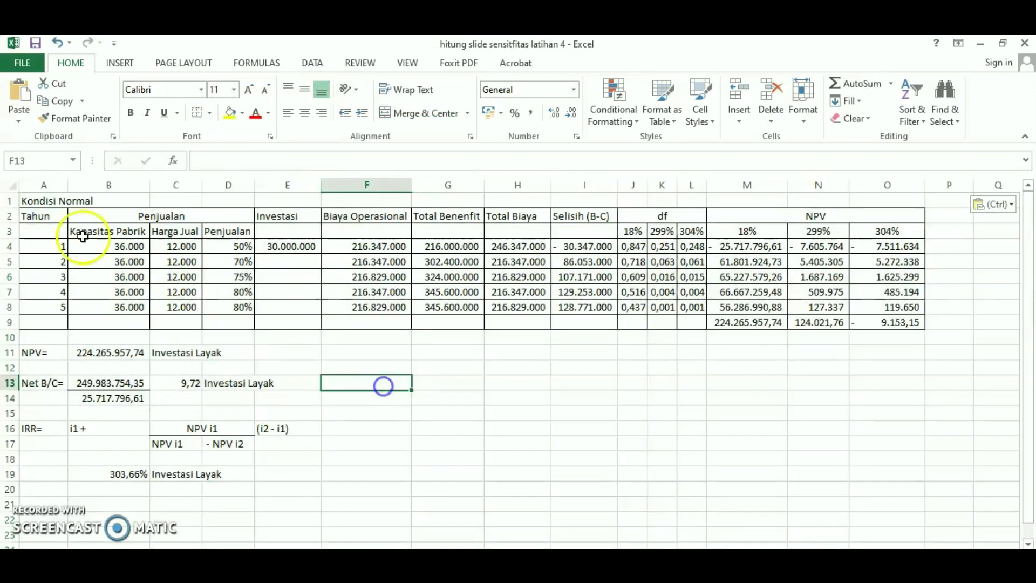
Change the title in A1 of the copied sheet to "Kondisi peningkatan biaya operasional 20%".
{"action": "double_click", "coordinate": [33, 200]}
{"action": "left_click_drag", "start_coordinate": [57, 200], "coordinate": [108, 204]}
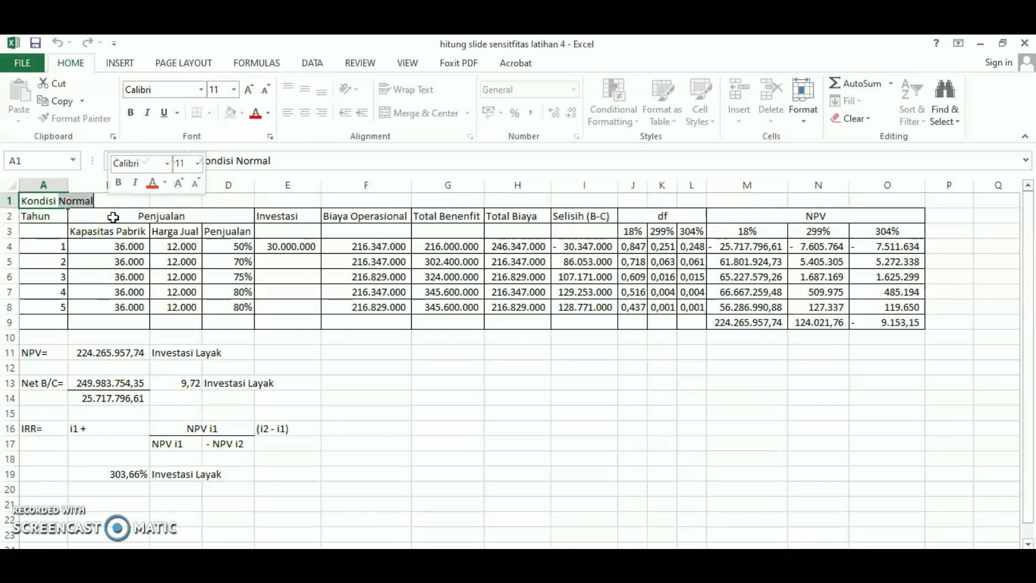
{"action": "type", "text": "pe"}
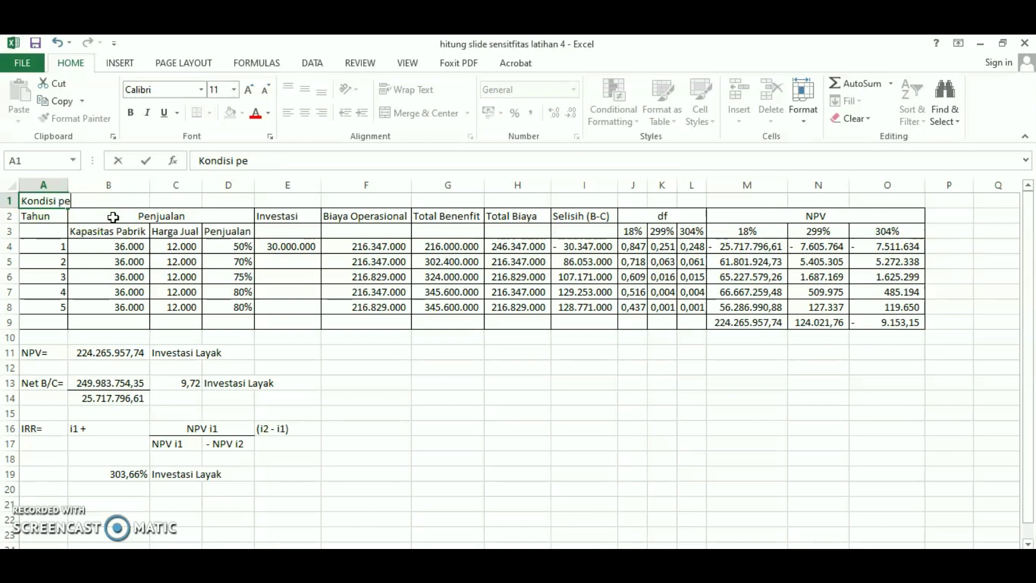
{"action": "type", "text": "ningkatan biaya op"}
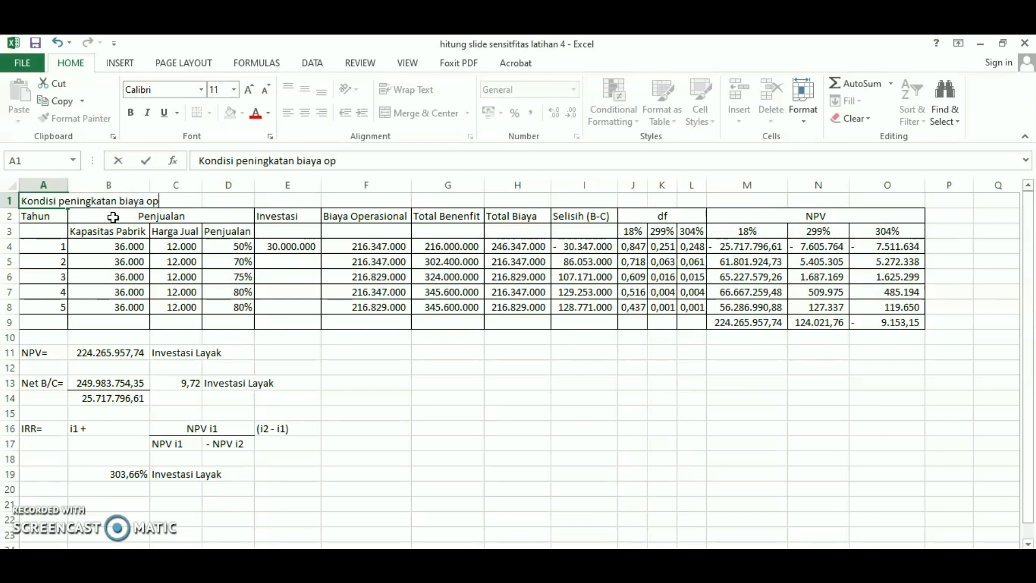
{"action": "type", "text": "erasional"}
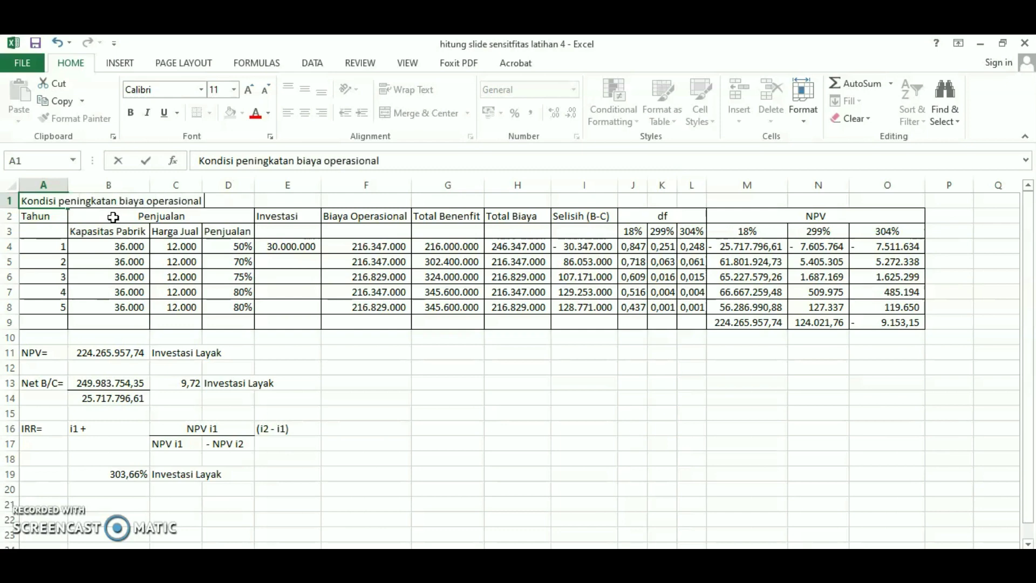
{"action": "type", "text": " 20%"}
{"action": "left_click", "coordinate": [331, 396]}
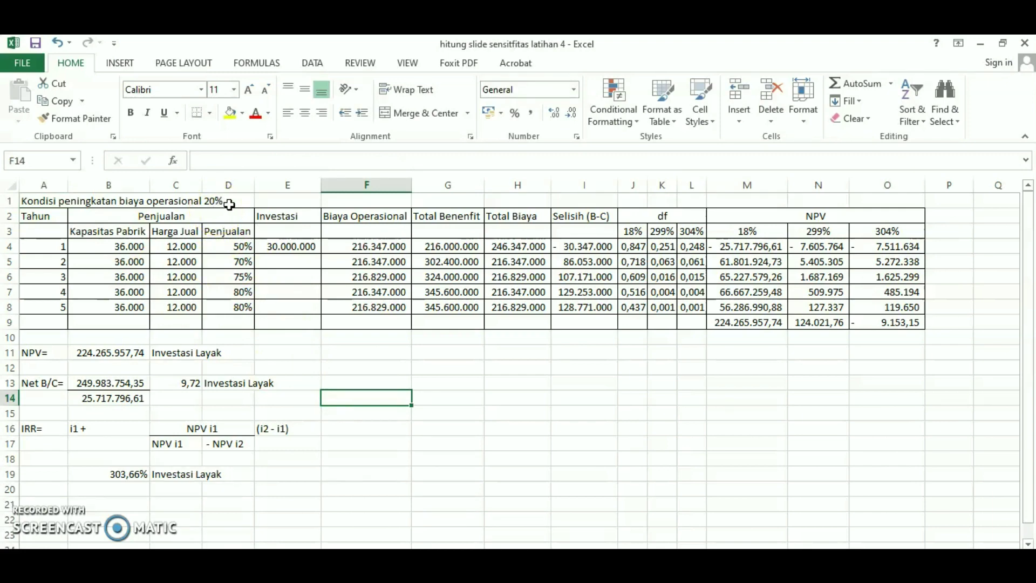
Raise the year 1 Biaya Operasional in F4 by 20% with the formula ='Tugas 4'!F4*1,2.
{"action": "left_click", "coordinate": [361, 250]}
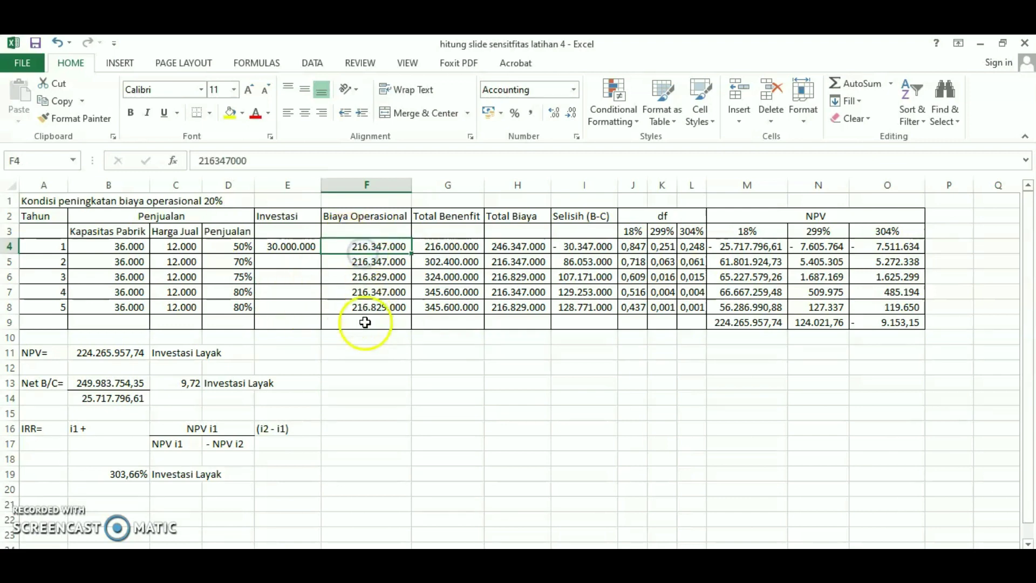
{"action": "type", "text": "="}
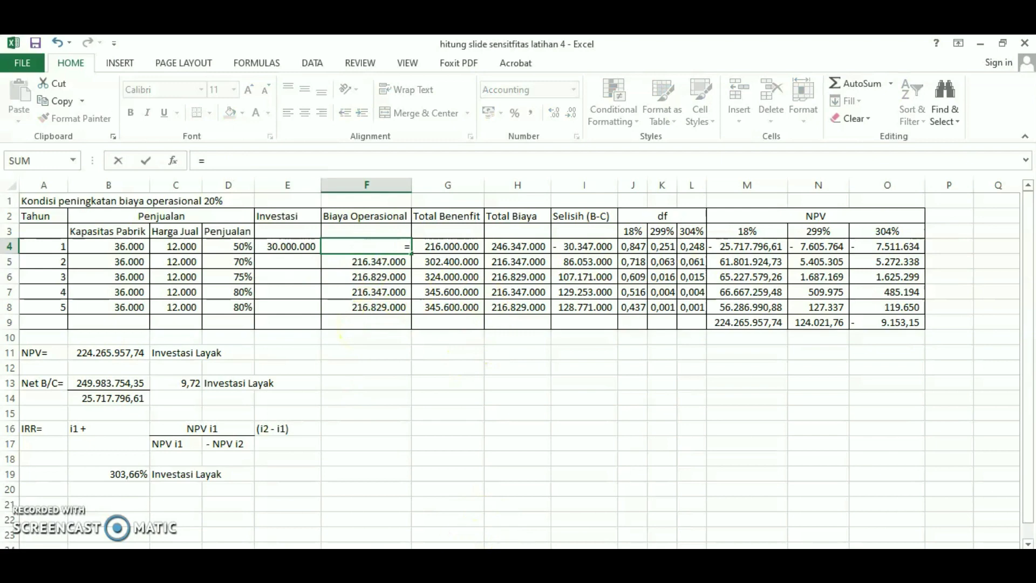
{"action": "left_click", "coordinate": [448, 561]}
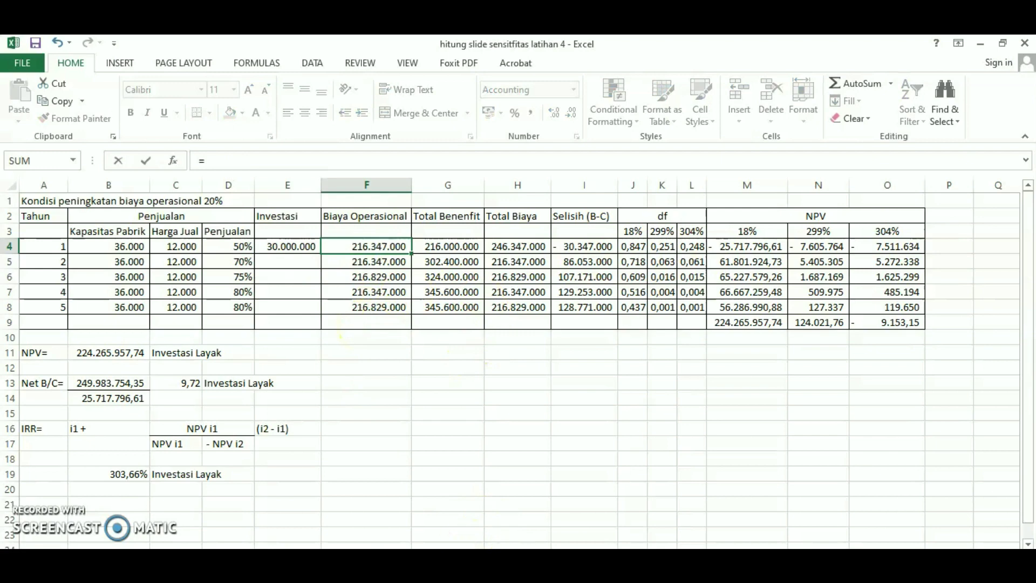
{"action": "left_click", "coordinate": [381, 250]}
{"action": "type", "text": "*"}
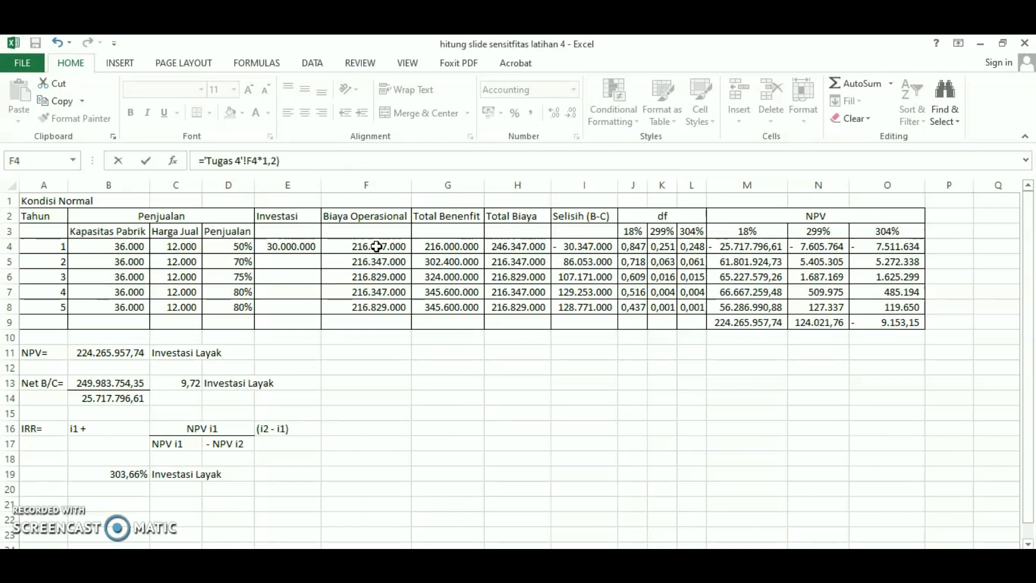
{"action": "key", "text": "Return"}
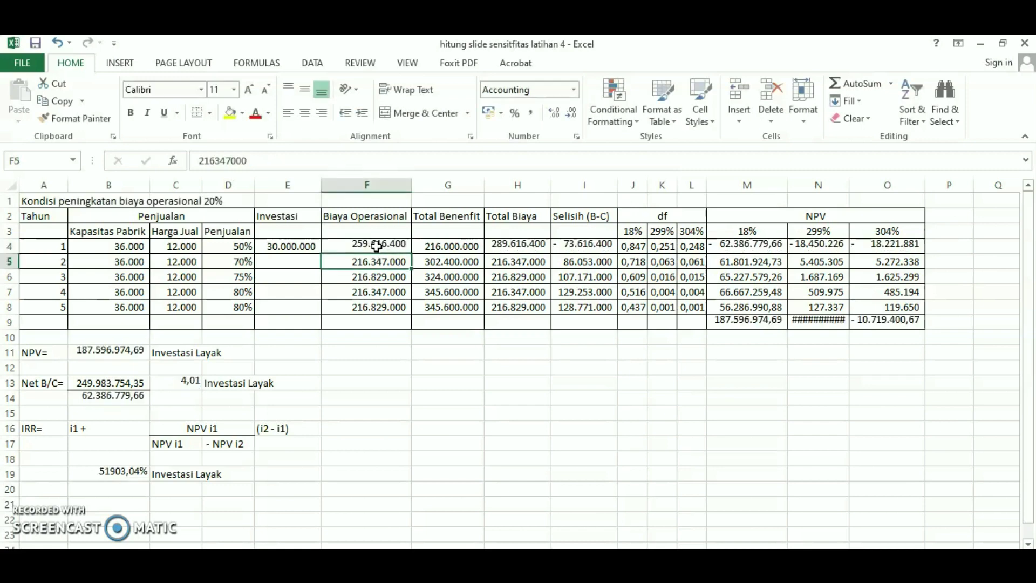
Fill the F4 operating cost formula down to F8 and autofit the width of column N.
{"action": "left_click", "coordinate": [377, 246]}
{"action": "left_click_drag", "start_coordinate": [417, 259], "coordinate": [406, 318]}
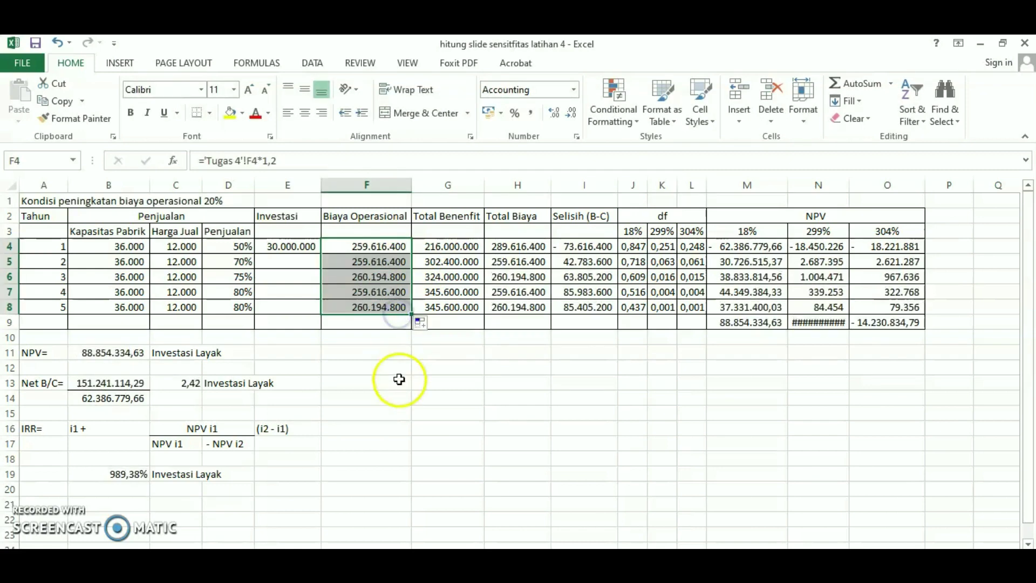
{"action": "left_click", "coordinate": [419, 416]}
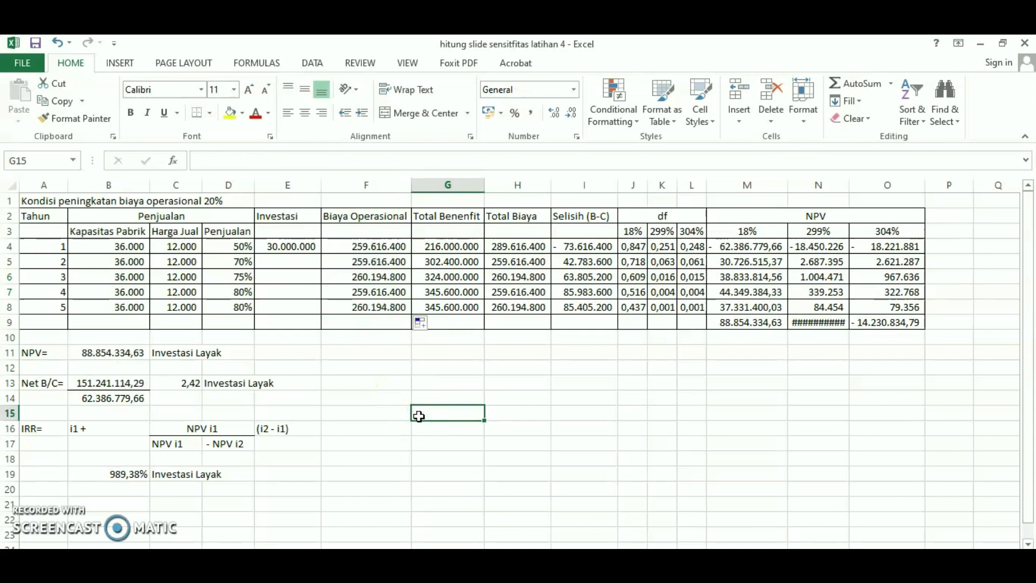
{"action": "double_click", "coordinate": [848, 183]}
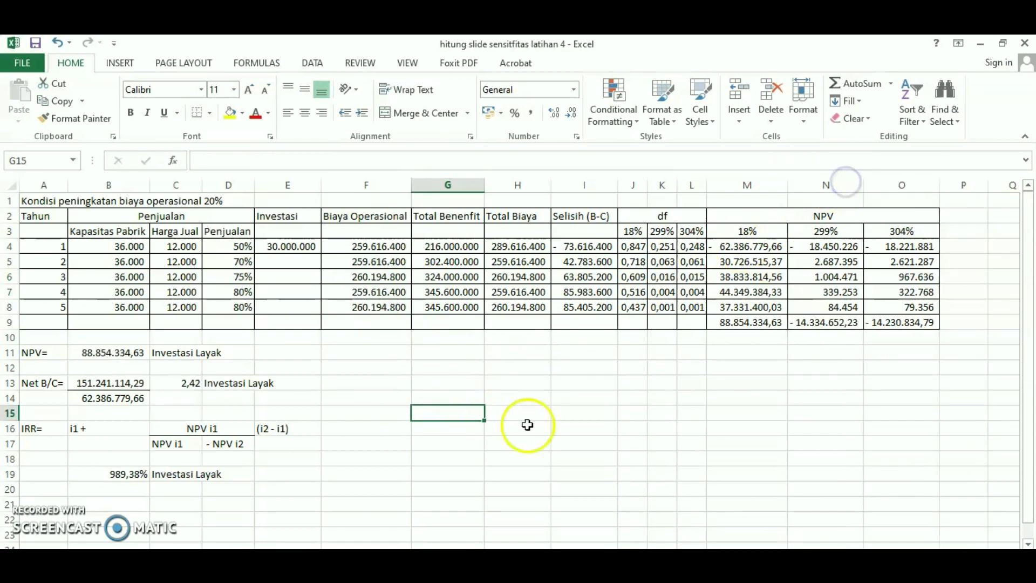
{"action": "left_click", "coordinate": [740, 323]}
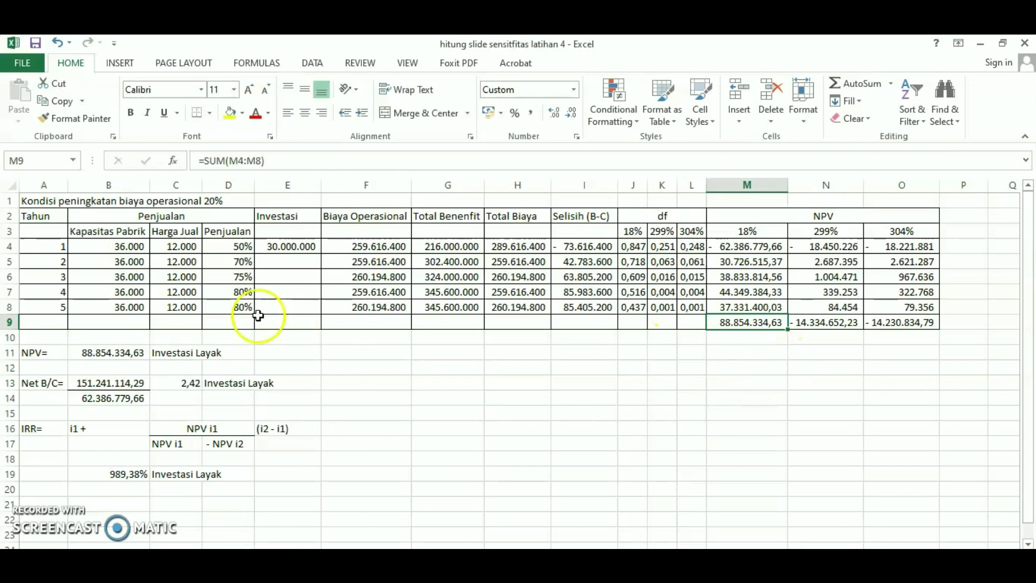
Try 50% as the upper trial discount rate in L3 of the 20% cost-increase sheet.
{"action": "left_click", "coordinate": [114, 352]}
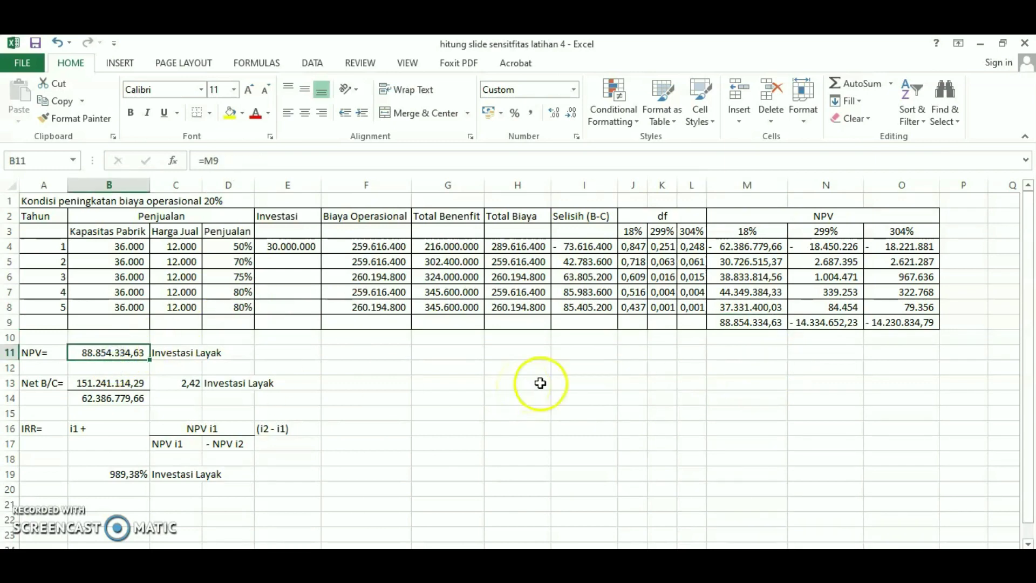
{"action": "left_click", "coordinate": [888, 238]}
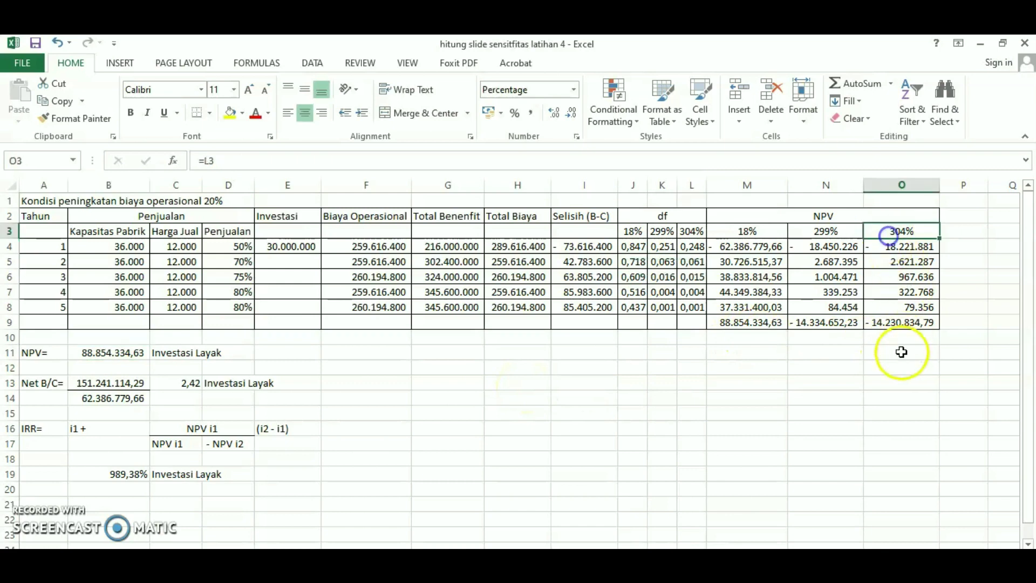
{"action": "left_click", "coordinate": [685, 233]}
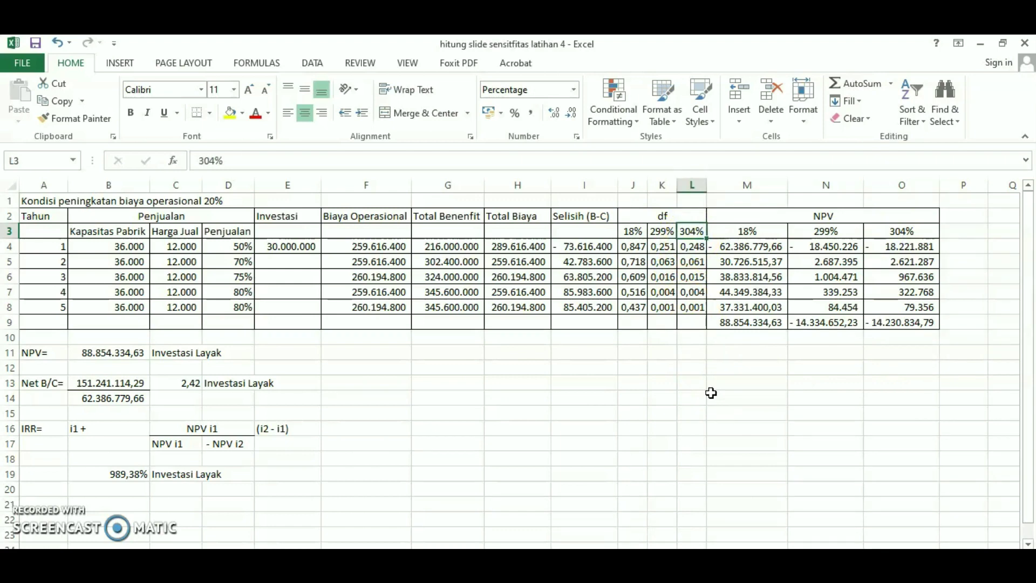
{"action": "type", "text": "50"}
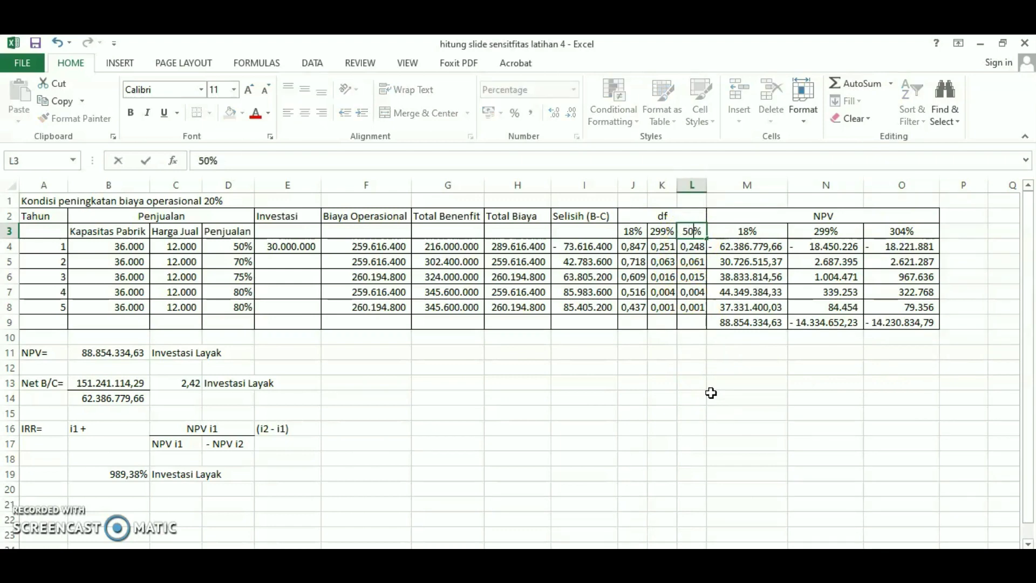
{"action": "key", "text": "Return"}
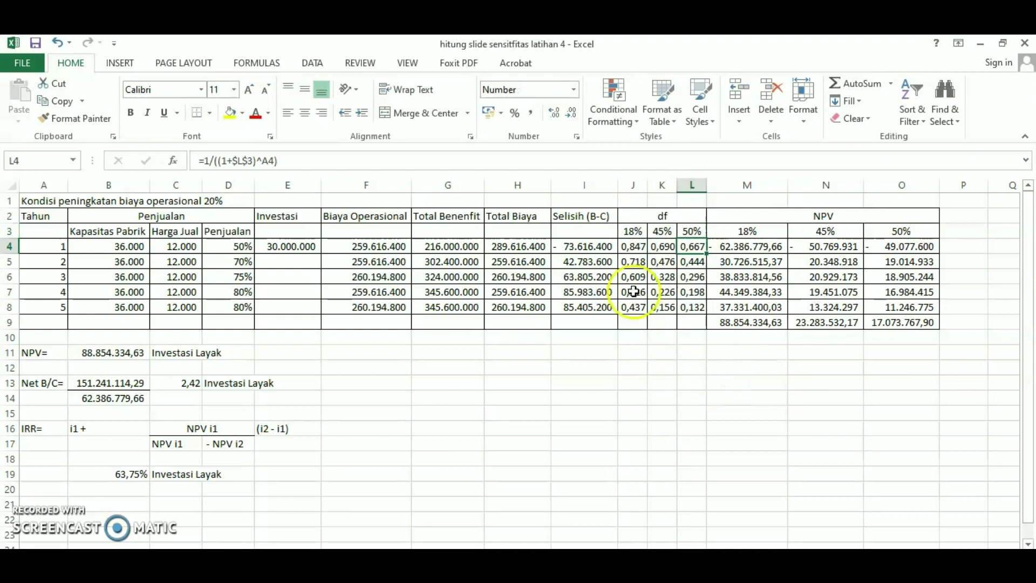
Try discount rates of 30% and 100% in L3 to bracket the NPV sign change.
{"action": "left_click", "coordinate": [691, 231]}
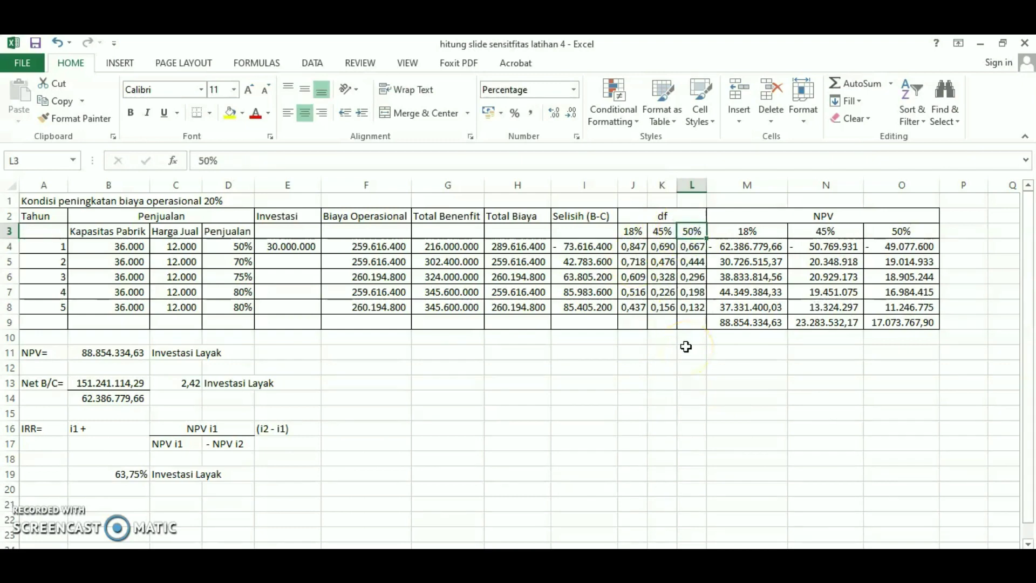
{"action": "type", "text": "30"}
{"action": "key", "text": "Return"}
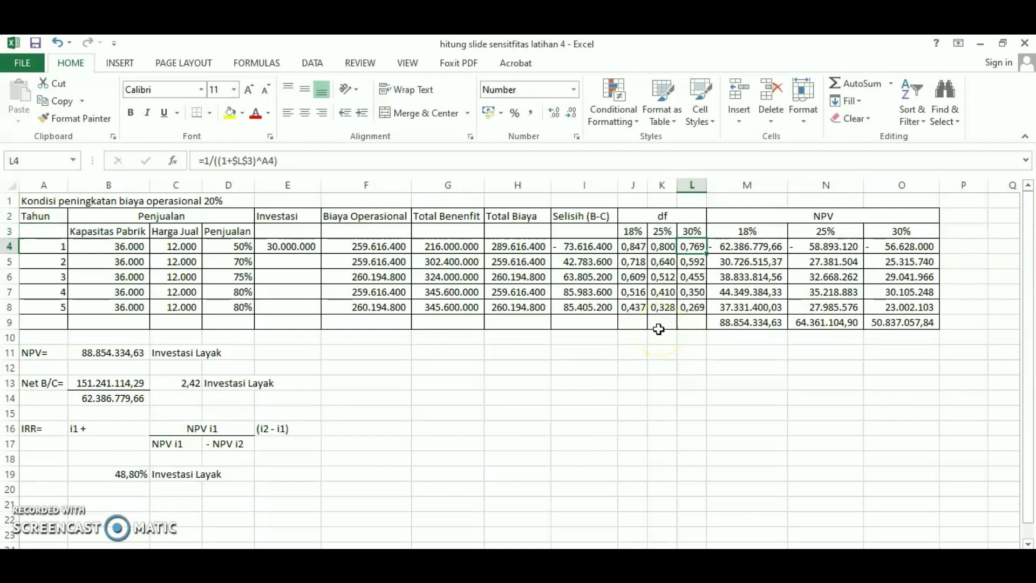
{"action": "left_click", "coordinate": [692, 231]}
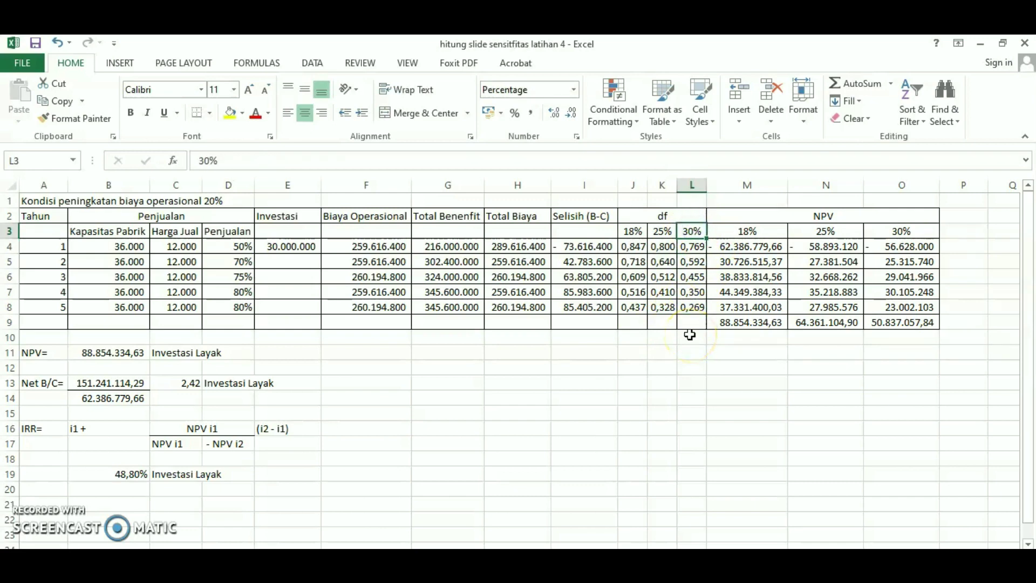
{"action": "type", "text": "100"}
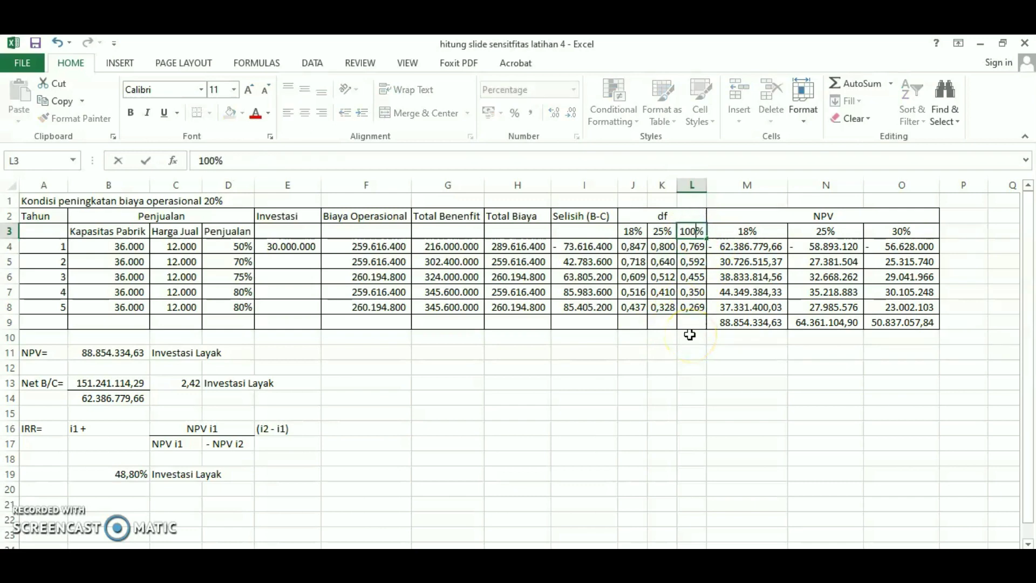
{"action": "key", "text": "Return"}
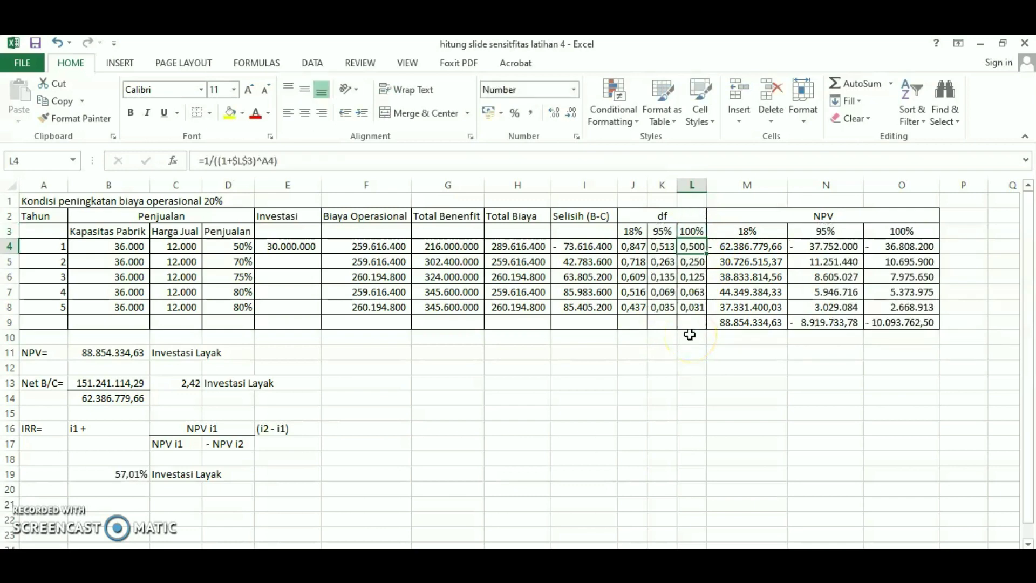
Narrow the trial discount rate in L3 by testing 75% and 70%.
{"action": "left_click", "coordinate": [692, 230]}
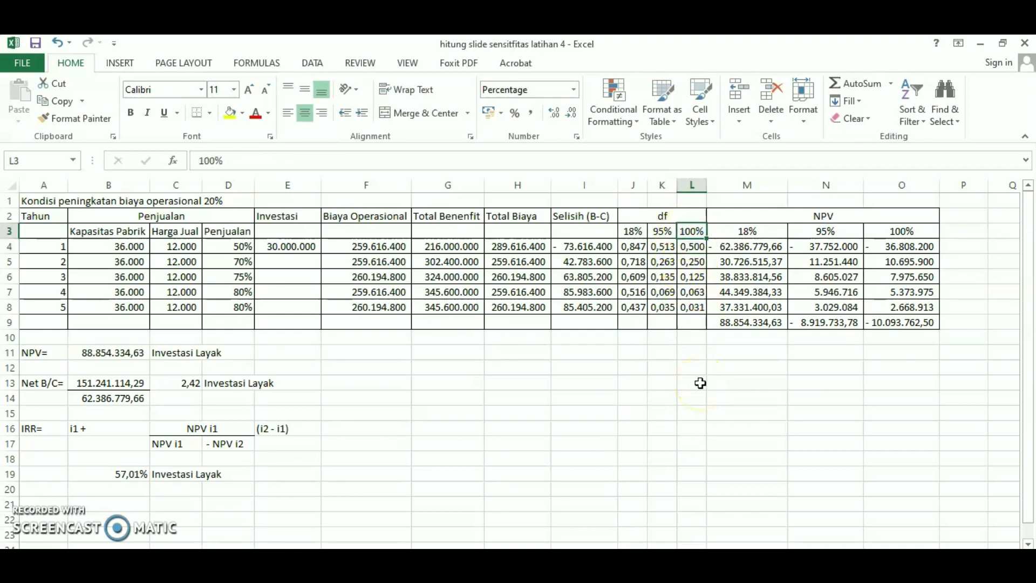
{"action": "type", "text": "75"}
{"action": "key", "text": "Return"}
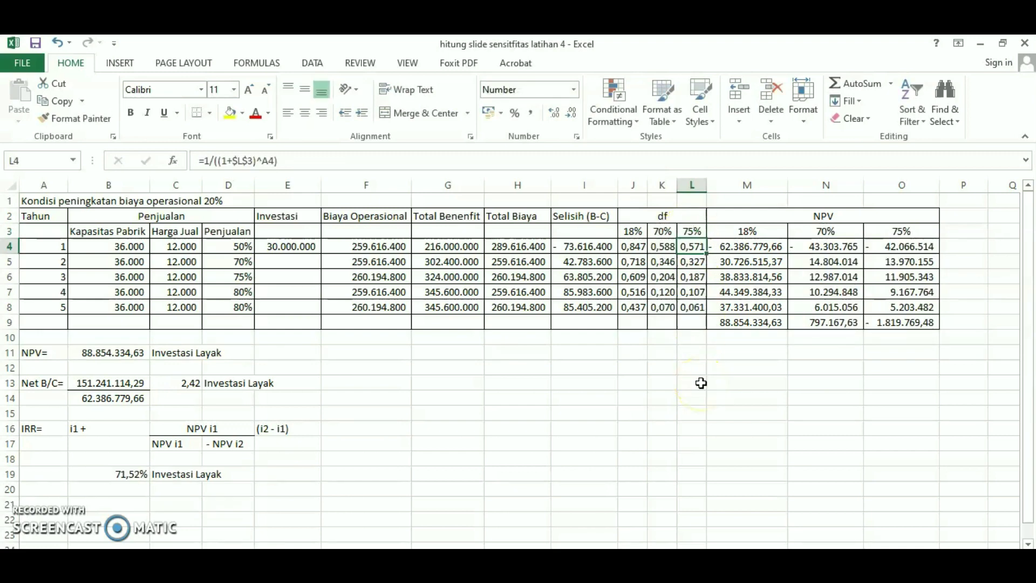
{"action": "left_click", "coordinate": [692, 231]}
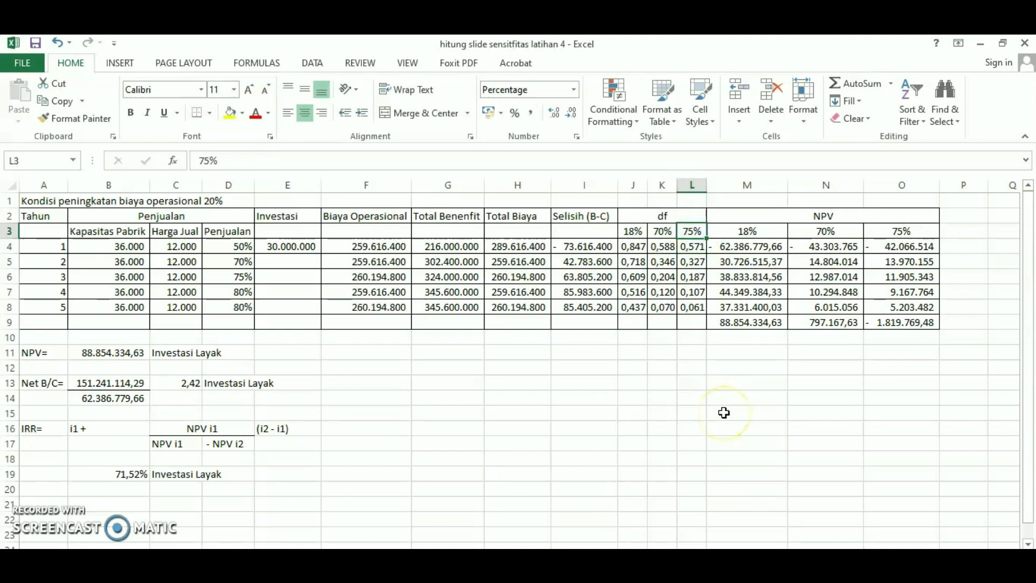
{"action": "type", "text": "70"}
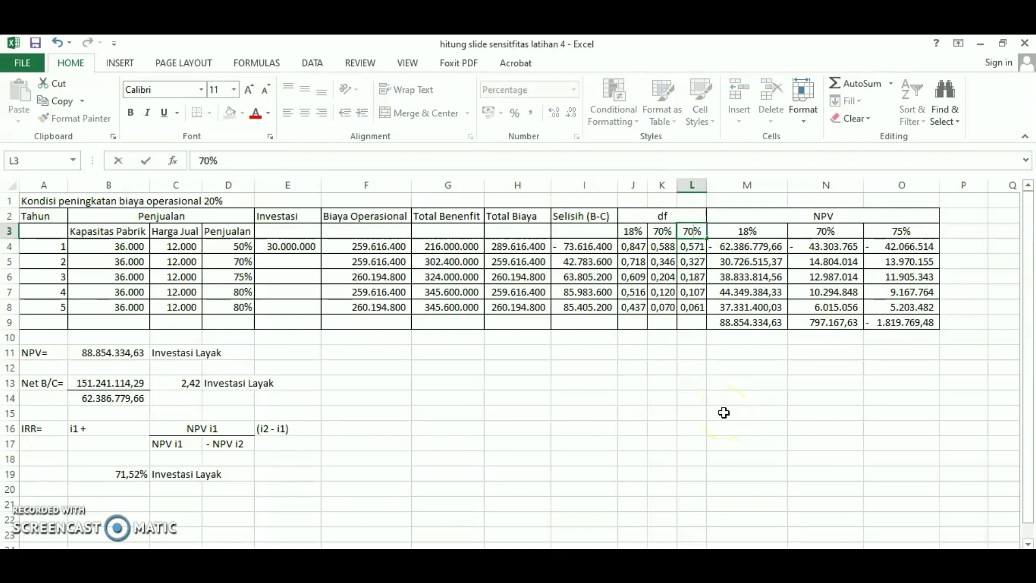
{"action": "key", "text": "Return"}
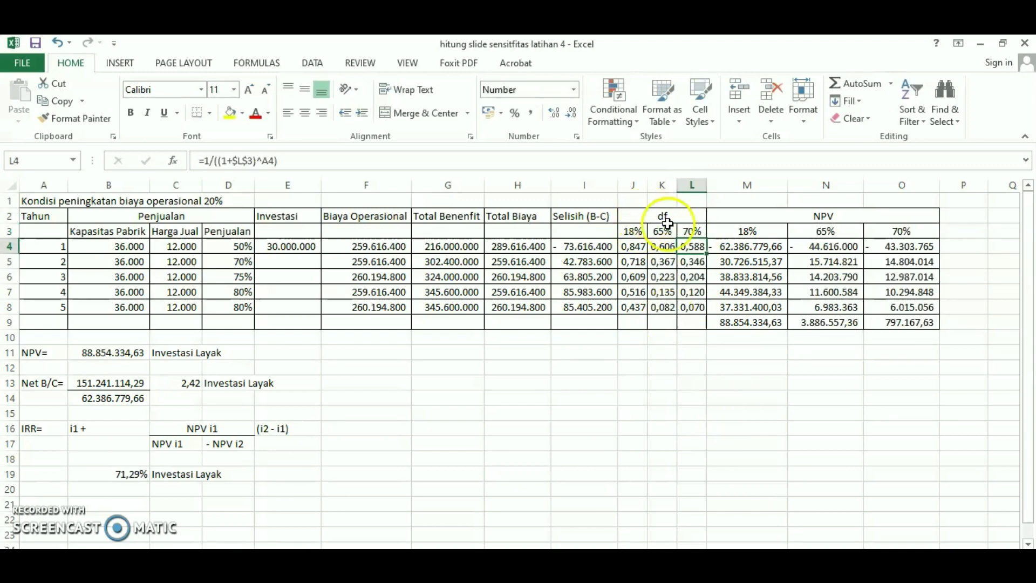
Refine the trial discount rate in L3 by testing 73% and 72%.
{"action": "left_click", "coordinate": [688, 230]}
{"action": "type", "text": "7"}
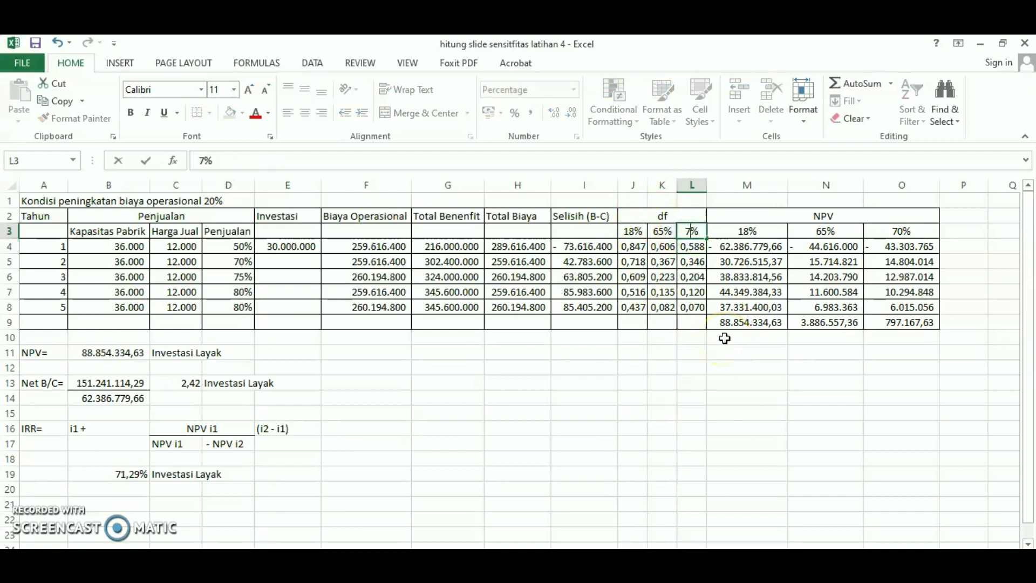
{"action": "type", "text": "3"}
{"action": "key", "text": "Return"}
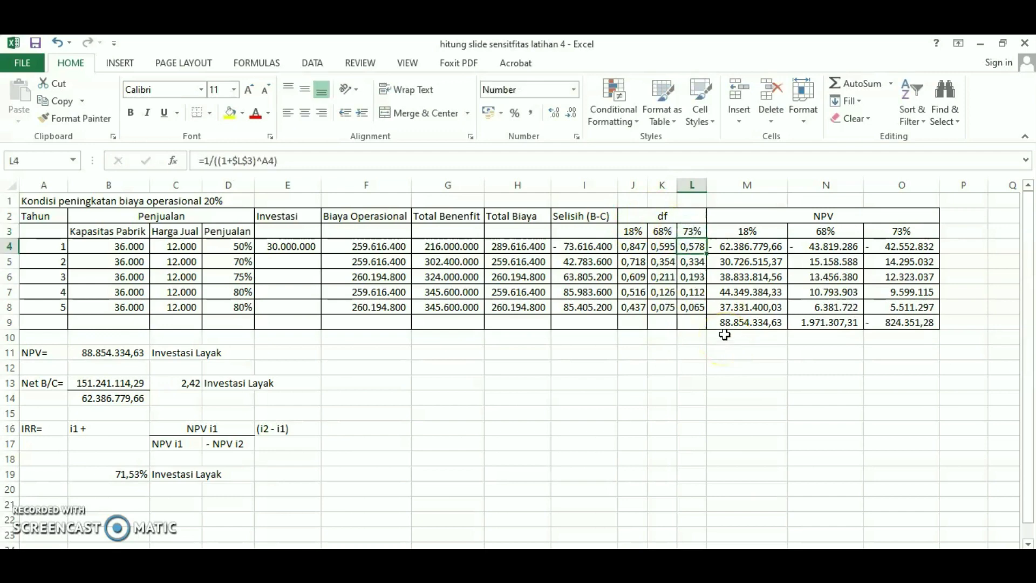
{"action": "left_click", "coordinate": [692, 228]}
{"action": "type", "text": "72"}
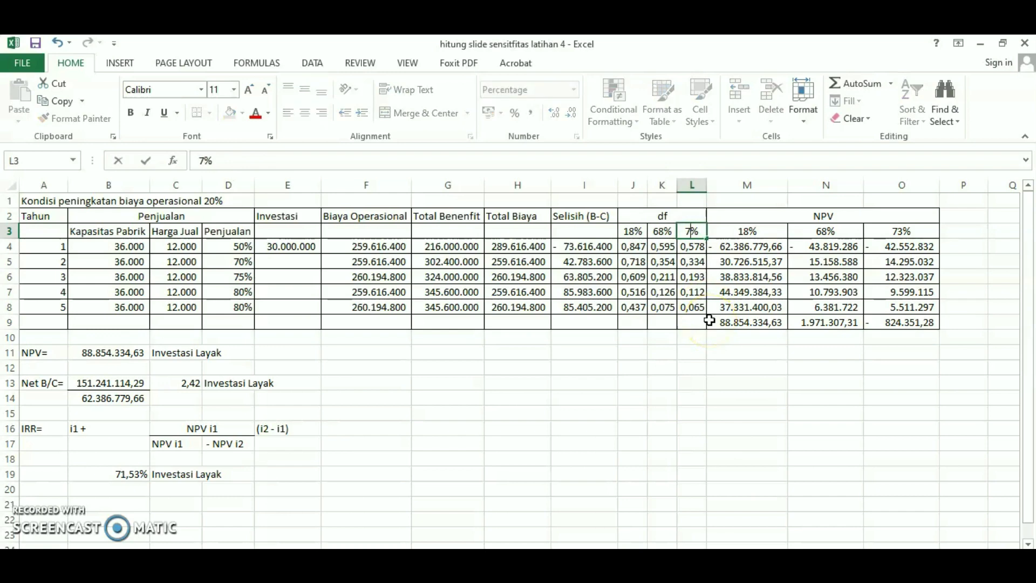
{"action": "key", "text": "Return"}
Test a discount rate of 71% in L3 and return the rate to 72%.
{"action": "left_click", "coordinate": [694, 230]}
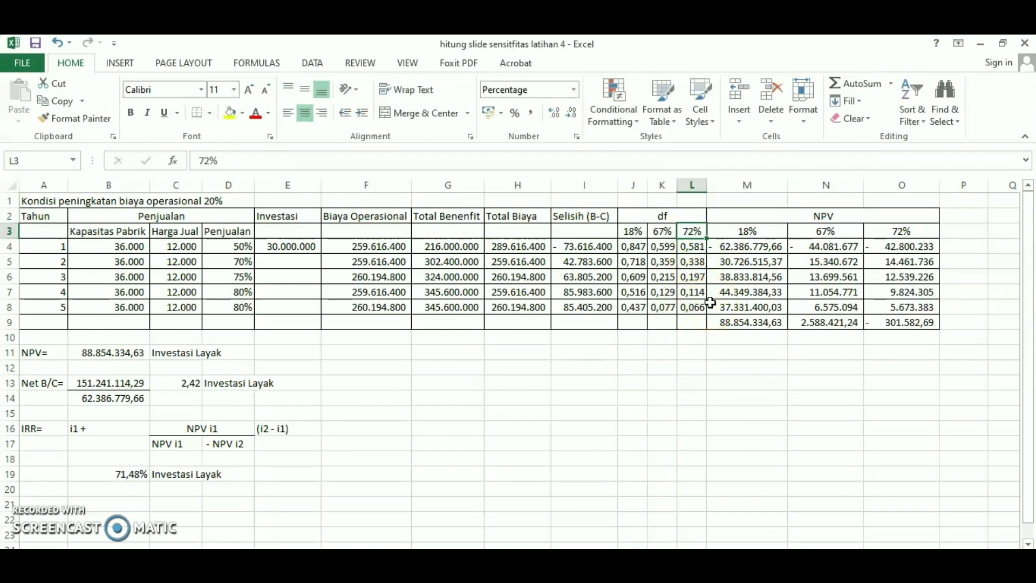
{"action": "type", "text": "71"}
{"action": "key", "text": "Return"}
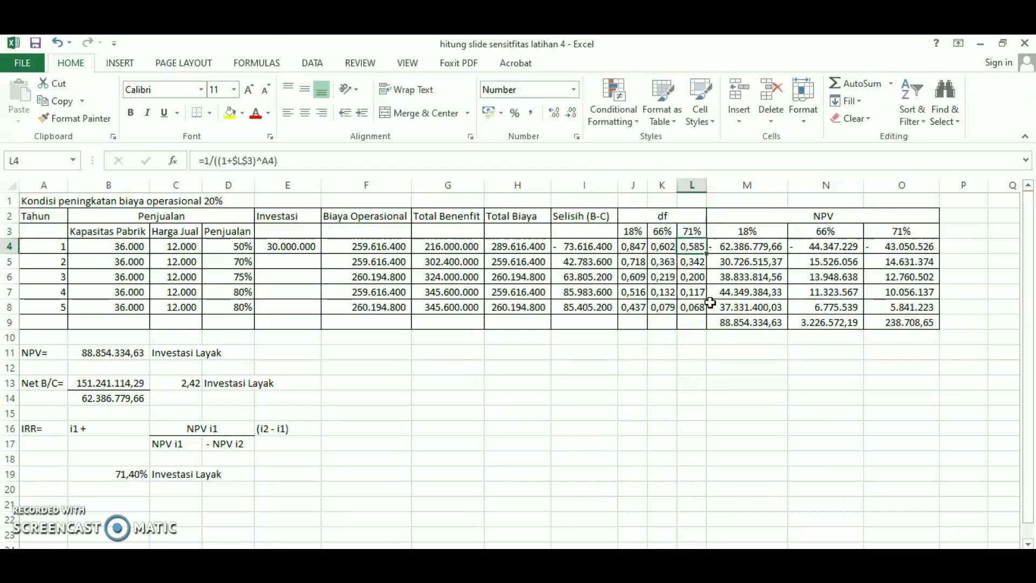
{"action": "left_click", "coordinate": [692, 230]}
{"action": "type", "text": "72"}
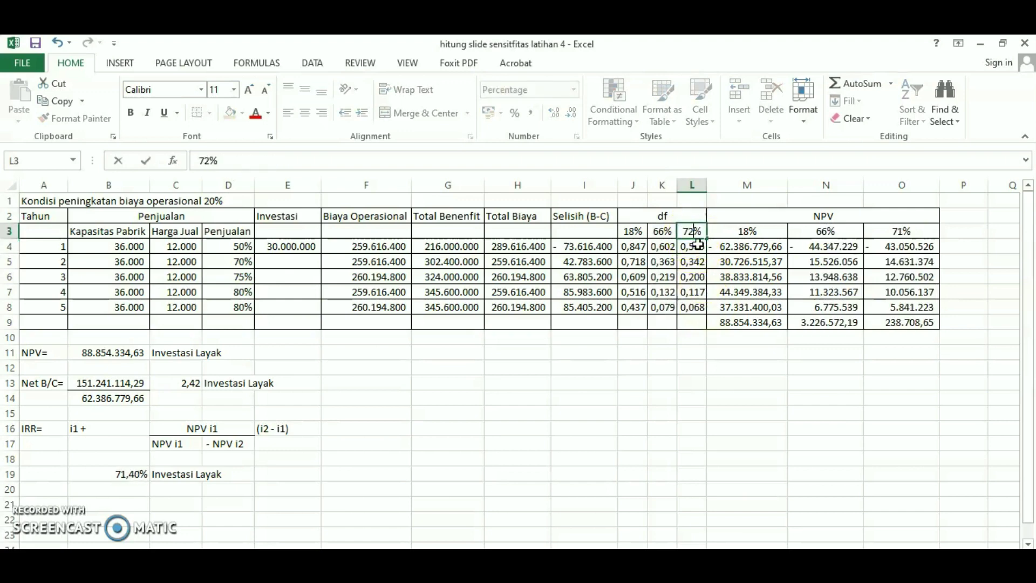
{"action": "left_click", "coordinate": [756, 454]}
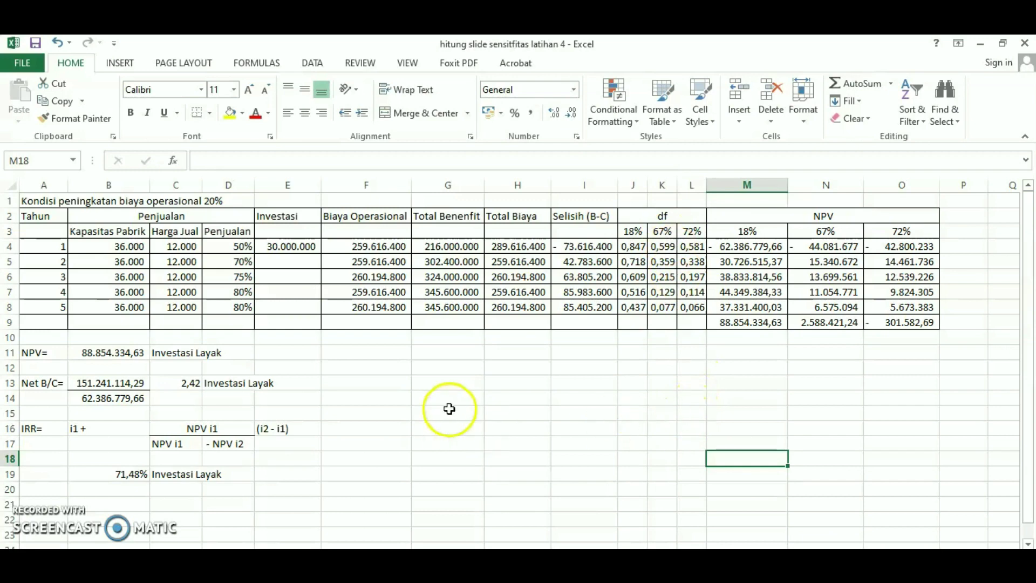
Check the Net B/C formulas in B13 and B14 and the verdict formula in D13.
{"action": "double_click", "coordinate": [115, 383]}
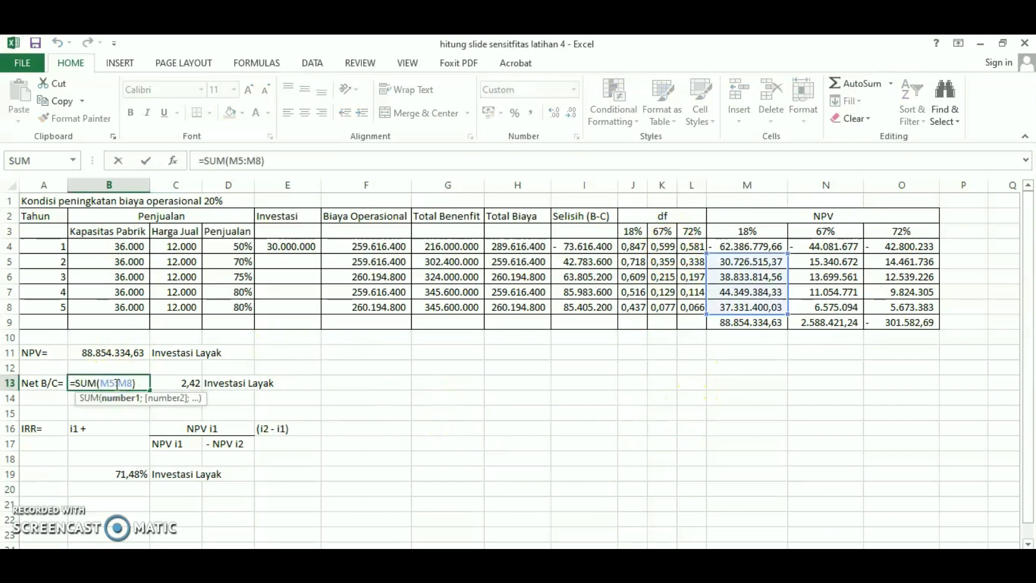
{"action": "key", "text": "Return"}
{"action": "double_click", "coordinate": [104, 399]}
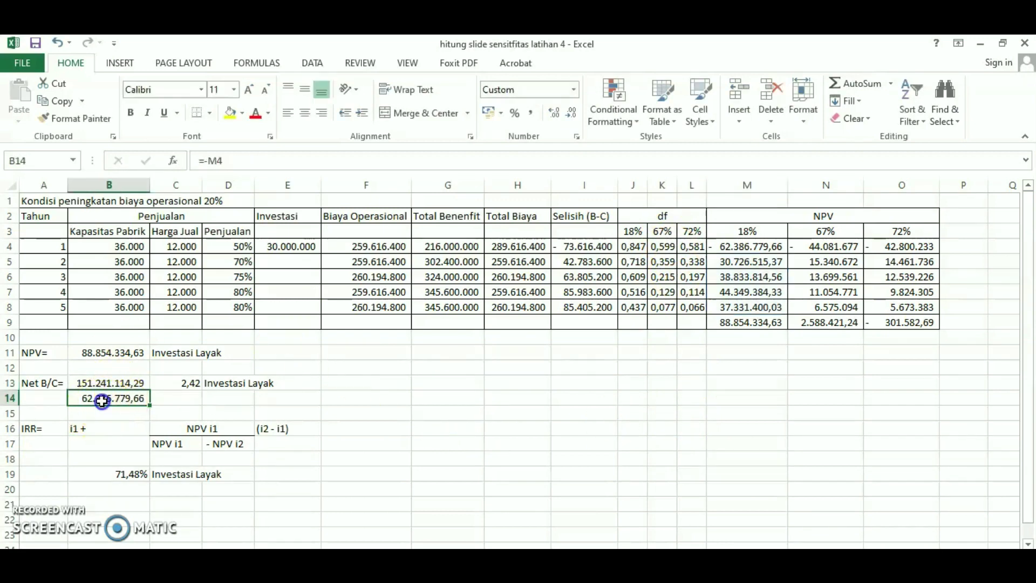
{"action": "key", "text": "Return"}
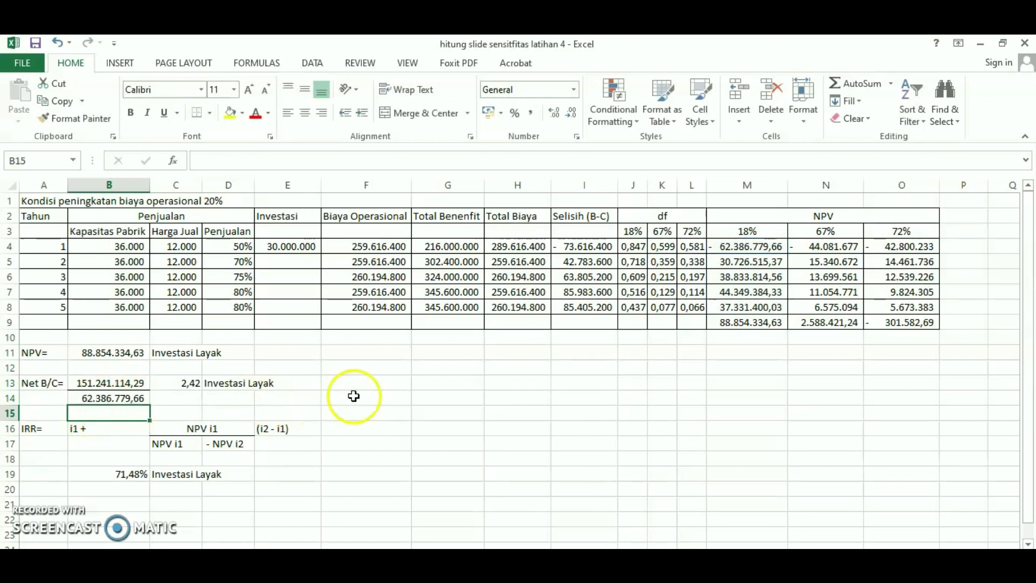
{"action": "left_click", "coordinate": [414, 395]}
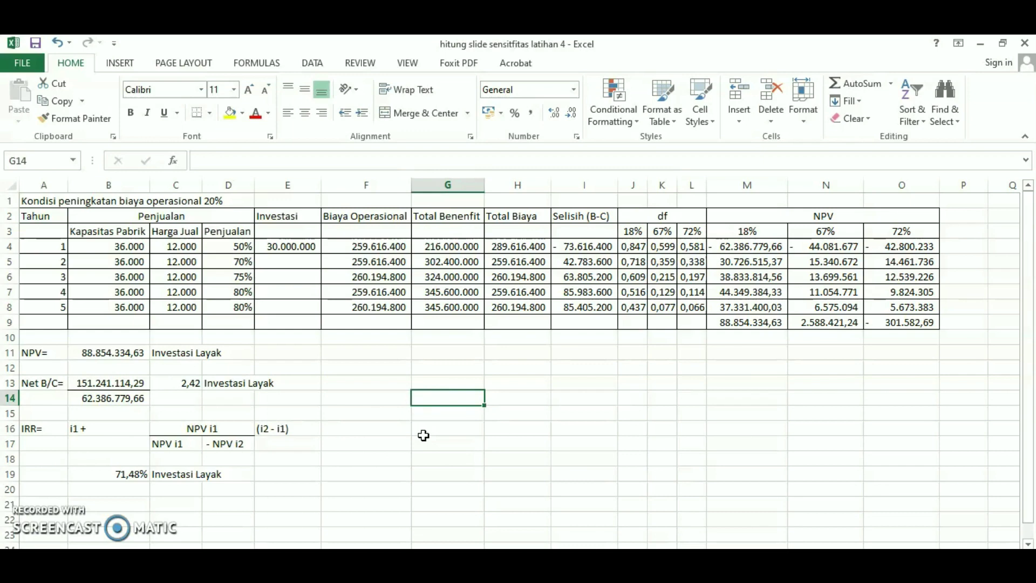
{"action": "left_click", "coordinate": [231, 382]}
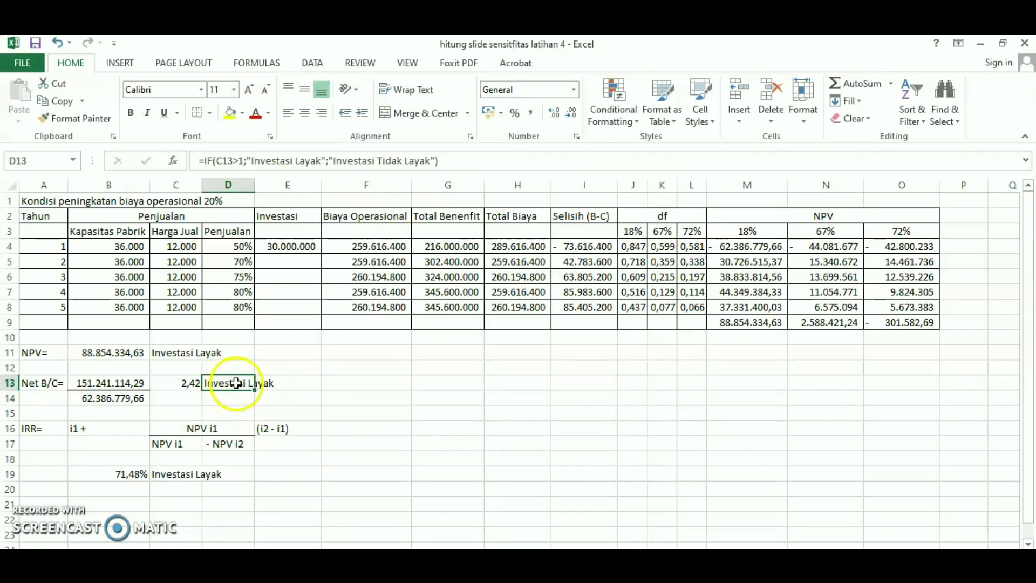
{"action": "left_click", "coordinate": [474, 400]}
Check which cells the IRR formula in B19 references.
{"action": "left_click", "coordinate": [129, 438]}
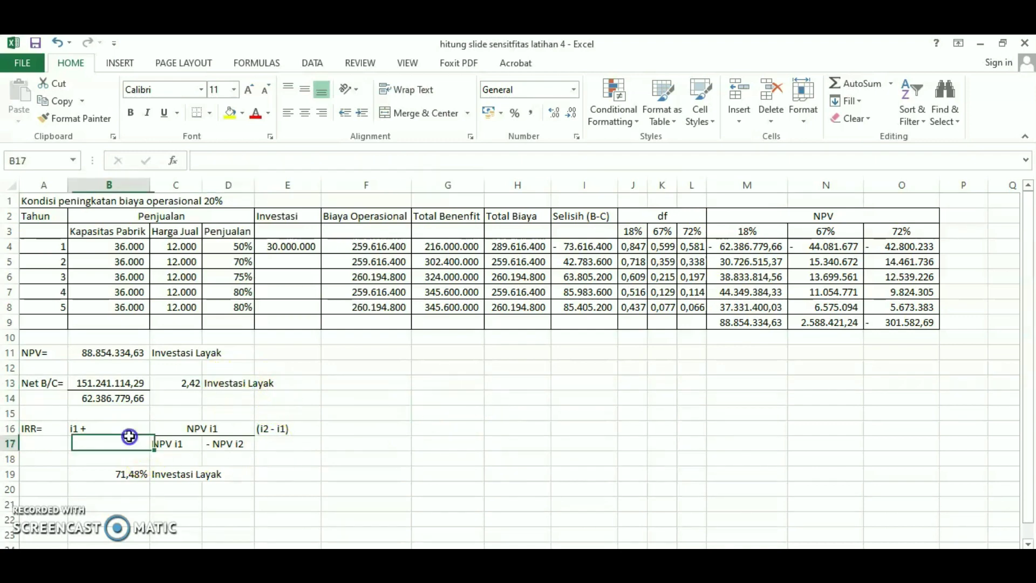
{"action": "double_click", "coordinate": [136, 474]}
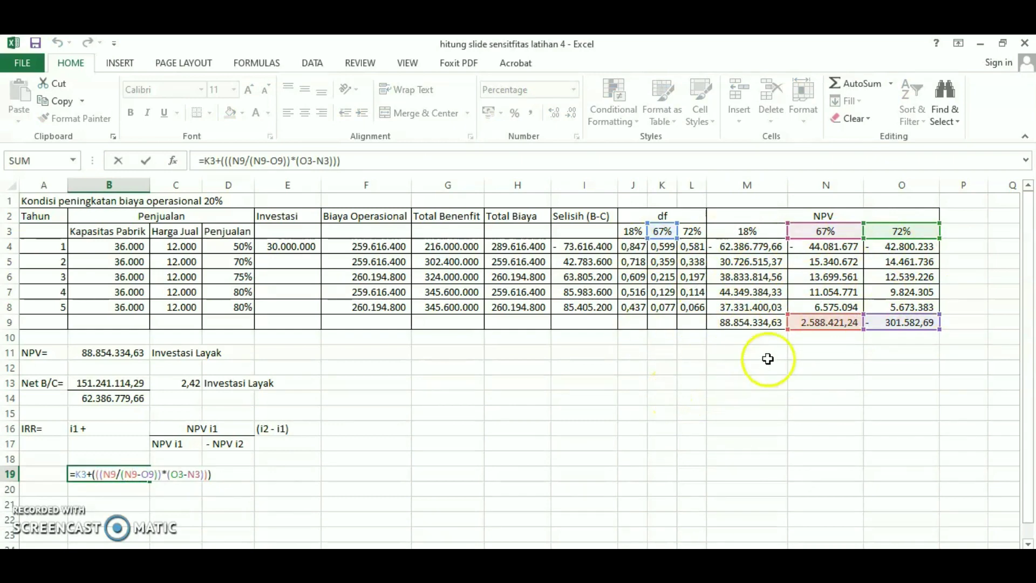
{"action": "key", "text": "Return"}
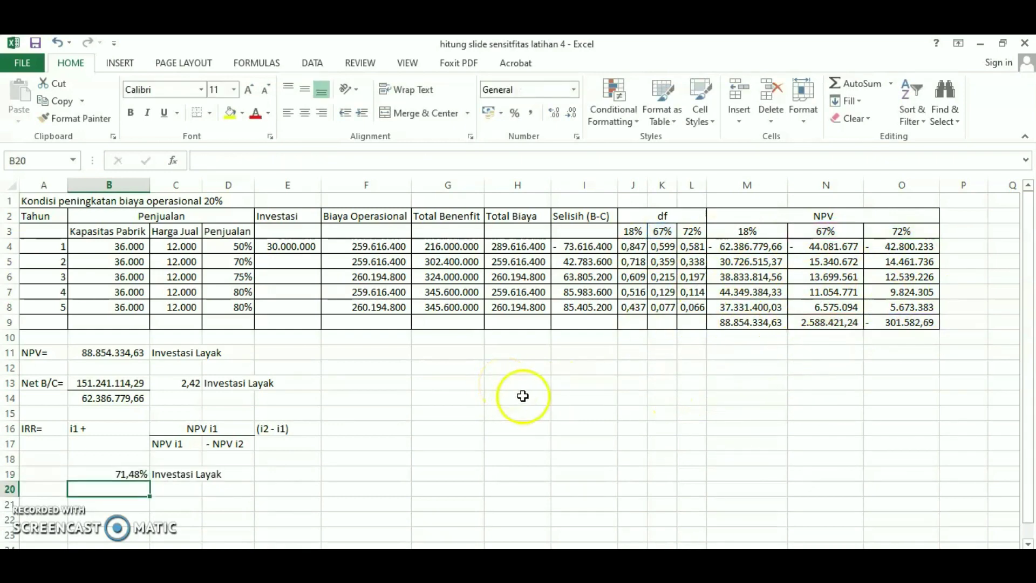
{"action": "left_click", "coordinate": [318, 488]}
{"action": "left_click", "coordinate": [139, 490]}
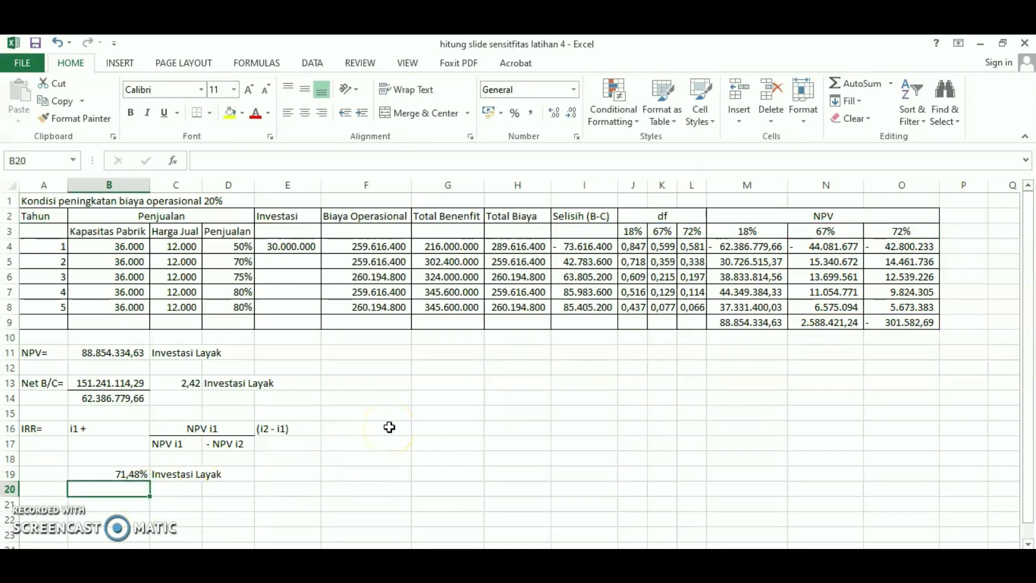
{"action": "left_click", "coordinate": [390, 427]}
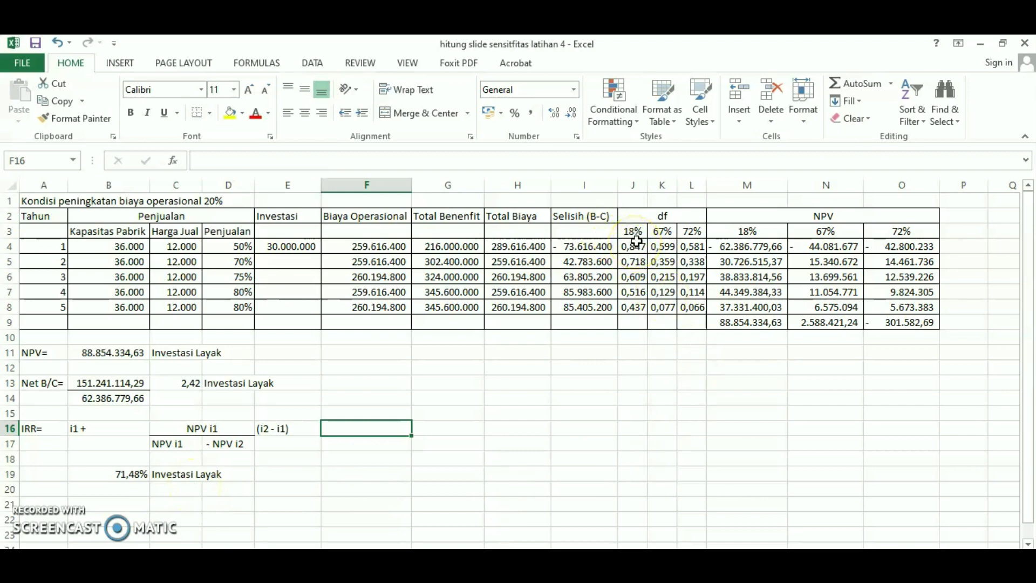
{"action": "left_click", "coordinate": [513, 418]}
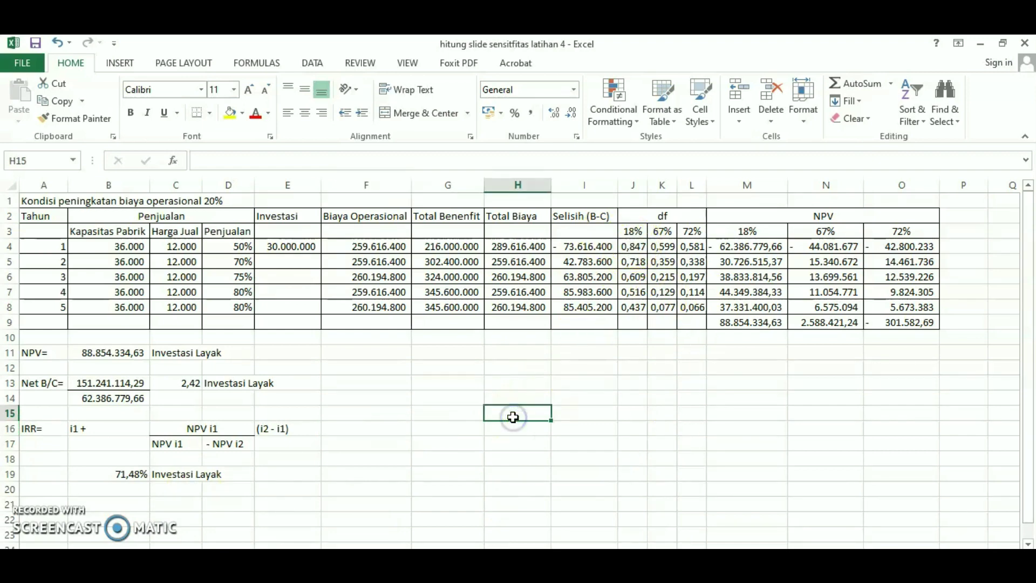
{"action": "left_click", "coordinate": [409, 382]}
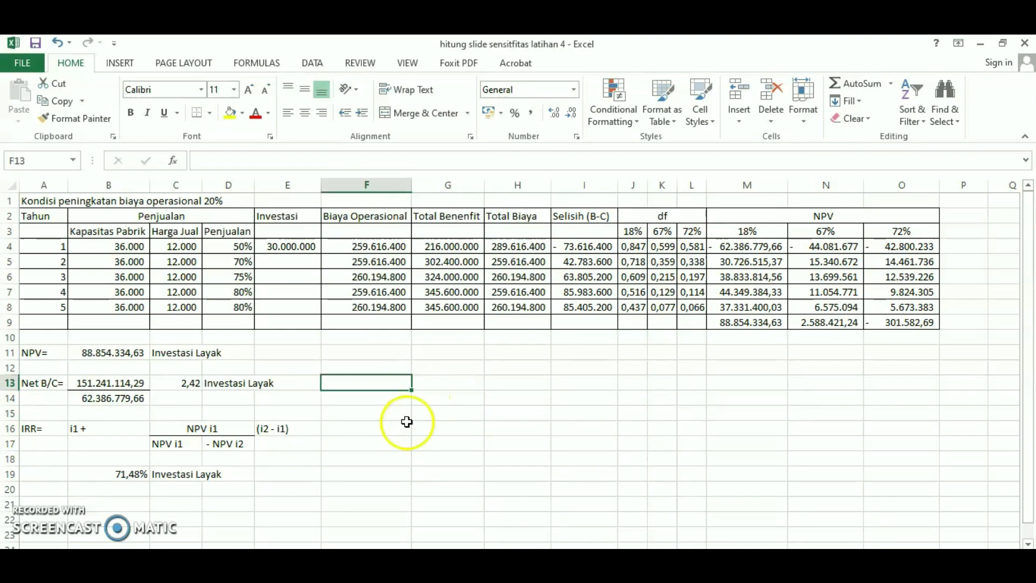
Copy the entire "Kondisi Normal" sheet and paste it into the next blank sheet starting at A1.
{"action": "left_click", "coordinate": [419, 557]}
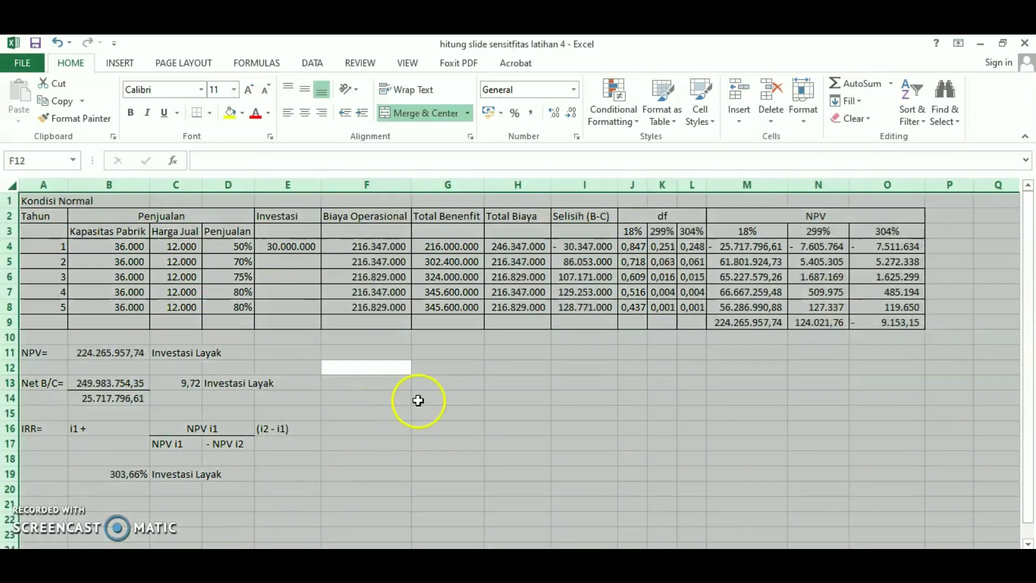
{"action": "left_click", "coordinate": [419, 400]}
{"action": "key", "text": "ctrl+a"}
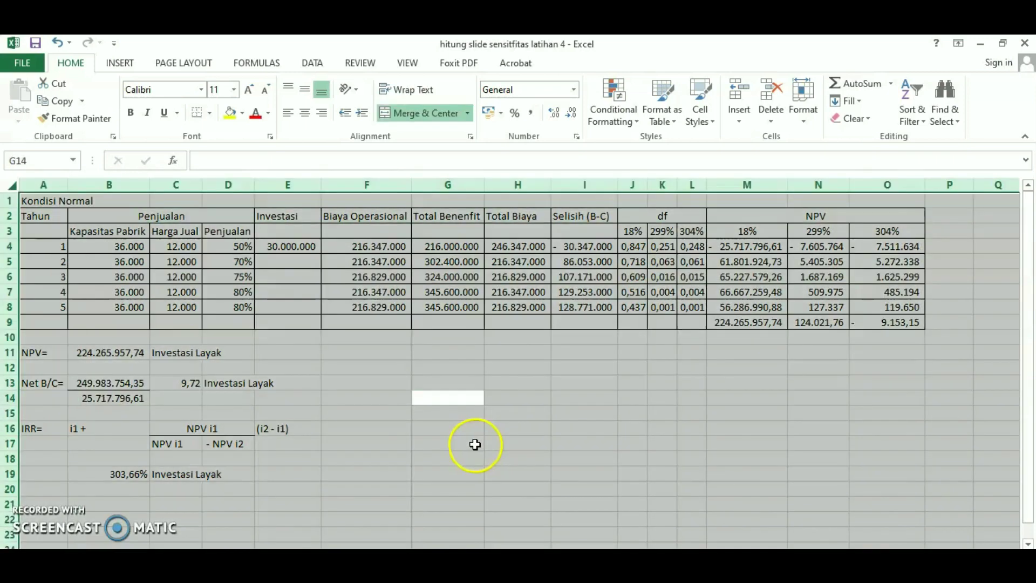
{"action": "key", "text": "ctrl+c"}
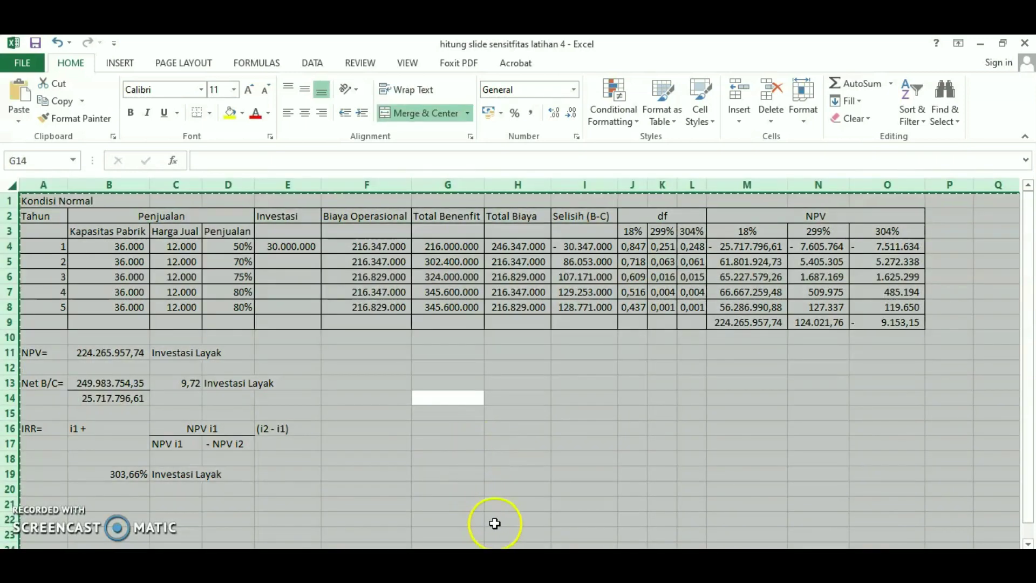
{"action": "left_click", "coordinate": [464, 556]}
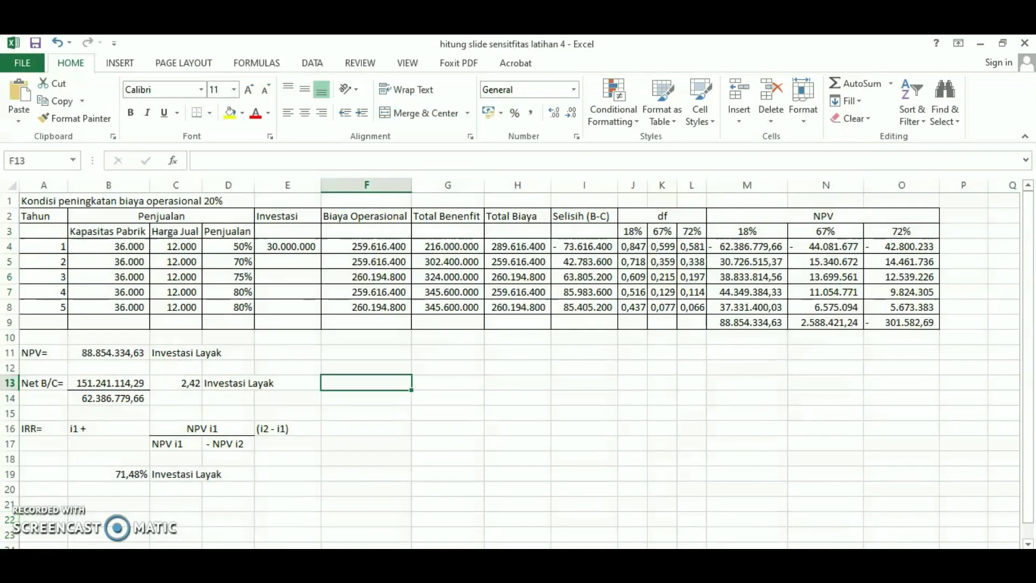
{"action": "left_click", "coordinate": [377, 557]}
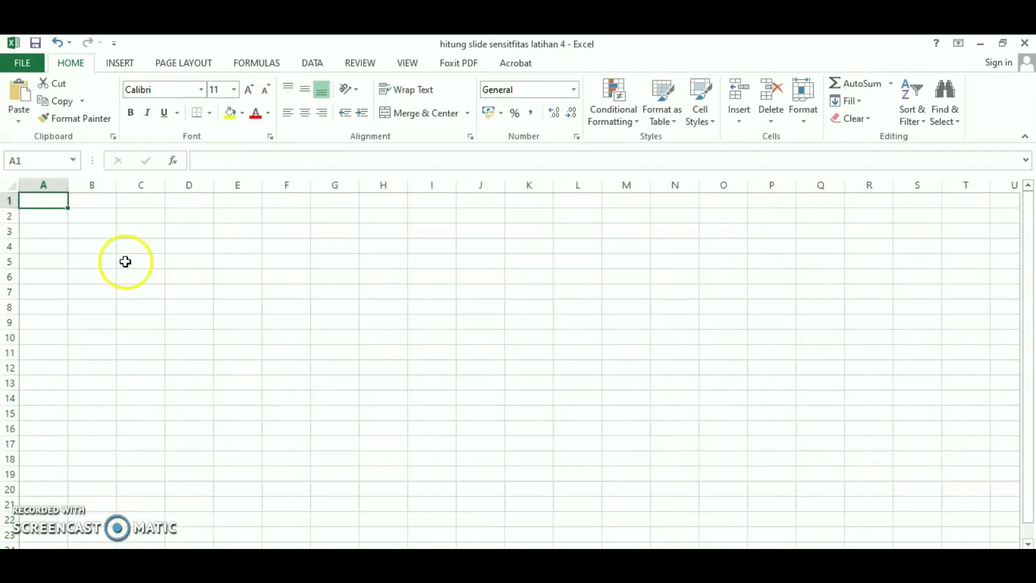
{"action": "key", "text": "ctrl+v"}
{"action": "left_click", "coordinate": [448, 373]}
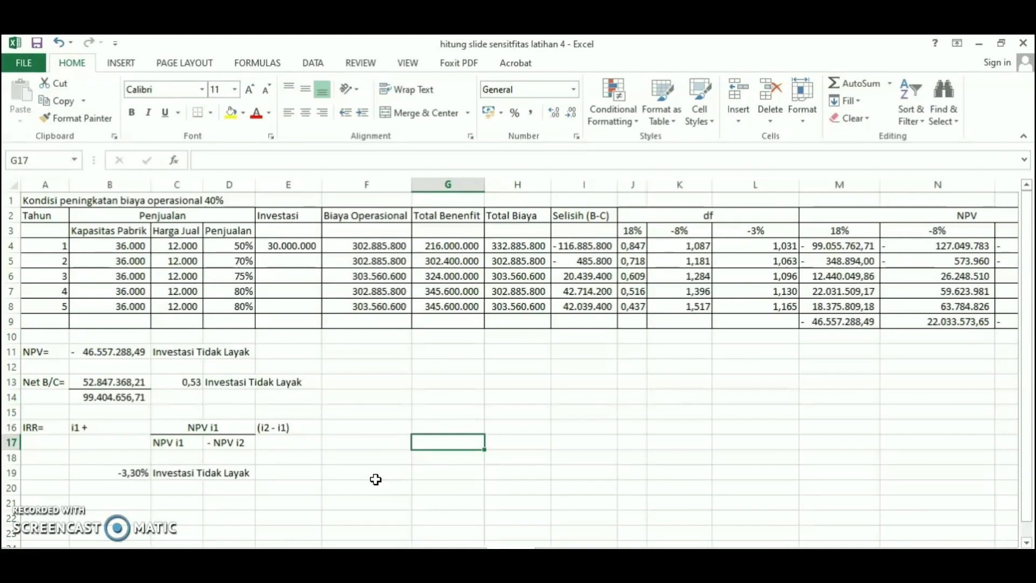